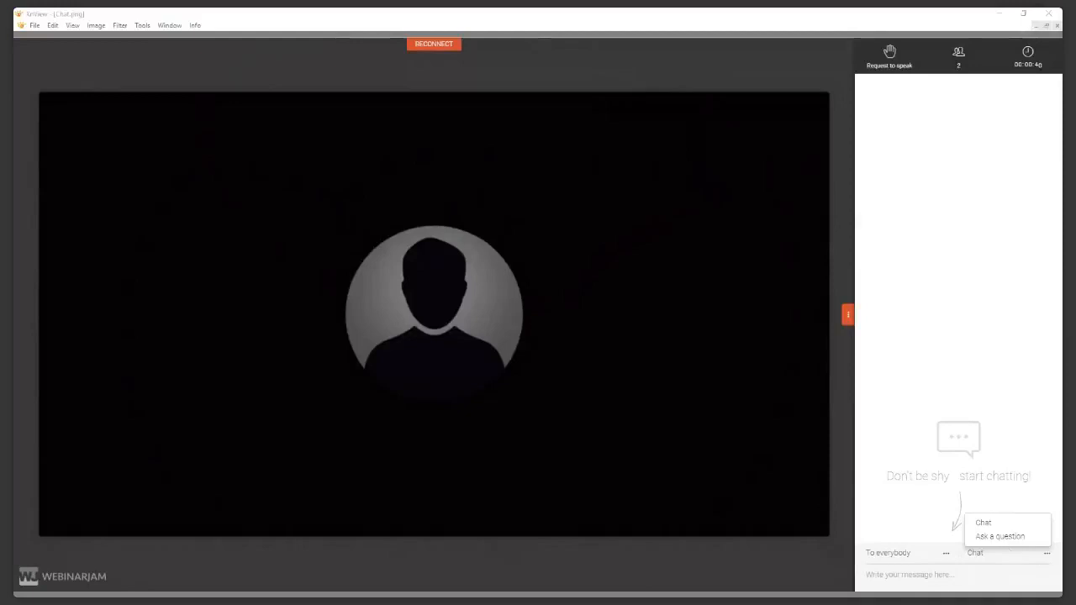
Step: Switch from the image viewer to anima and examine the concert stage, its performers and the surrounding seating from several angles
{"action": "left_click", "coordinate": [999, 15]}
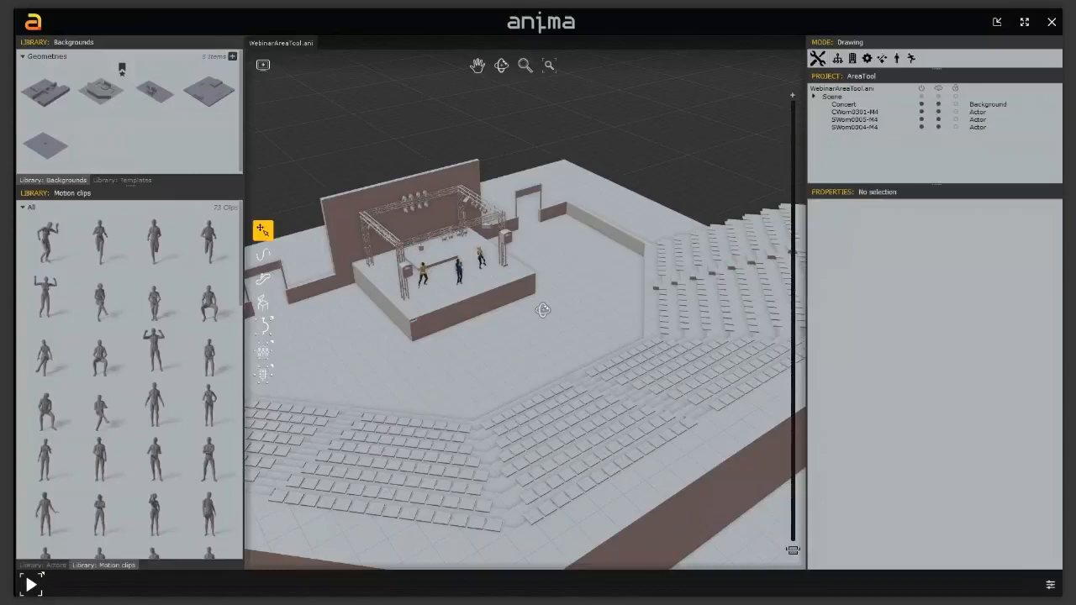
{"action": "left_click_drag", "start_coordinate": [544, 309], "coordinate": [602, 270], "text": "alt"}
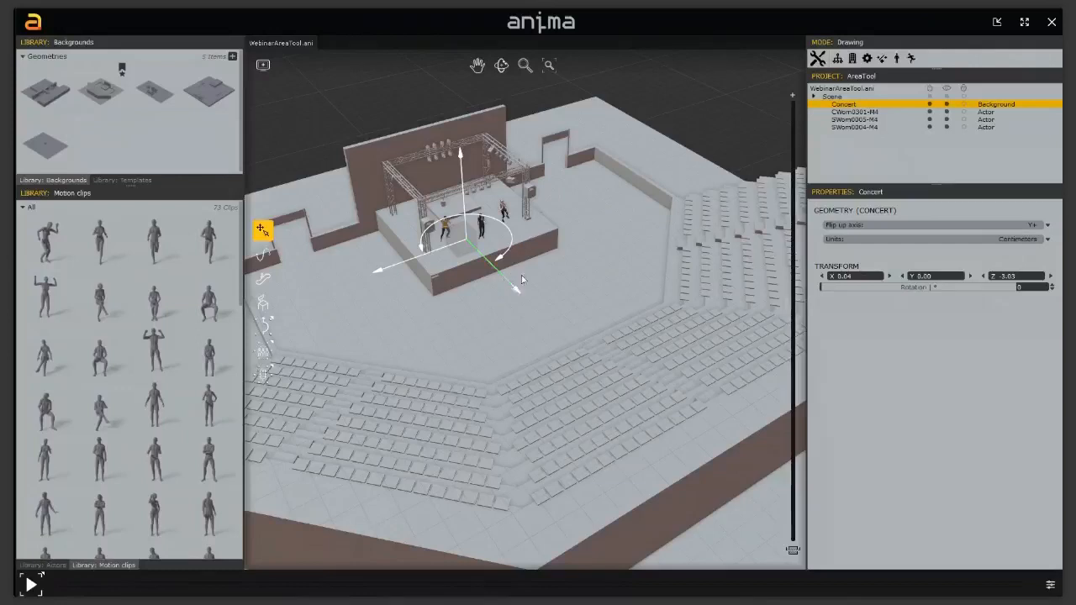
{"action": "left_click_drag", "start_coordinate": [509, 280], "coordinate": [528, 299]}
{"action": "scroll", "coordinate": [527, 300], "scroll_direction": "down", "scroll_amount": 3}
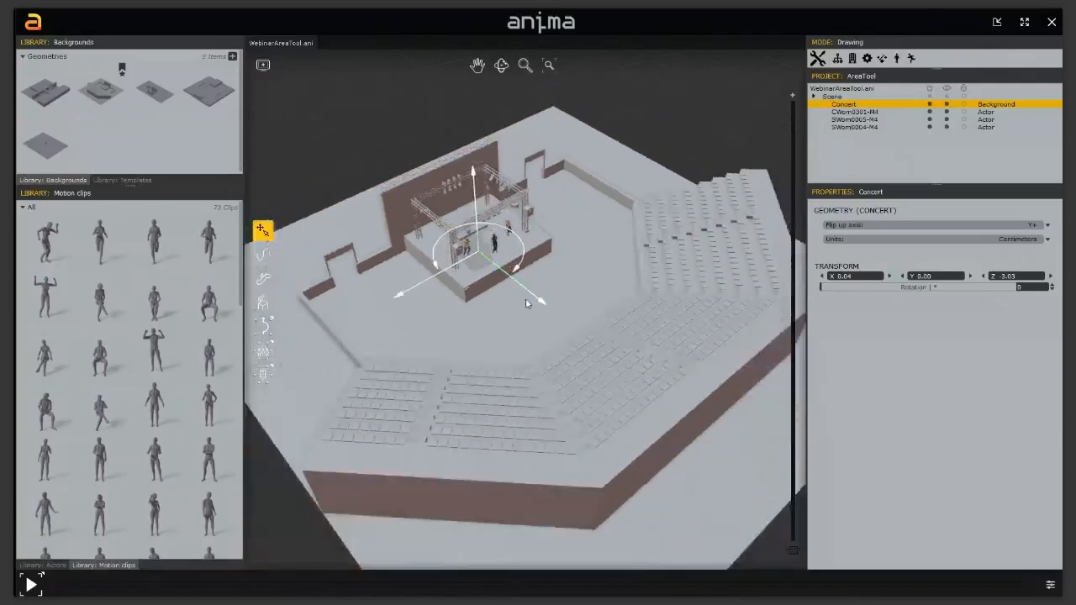
{"action": "middle_click_drag", "start_coordinate": [522, 308], "coordinate": [627, 320], "text": "alt"}
{"action": "scroll", "coordinate": [471, 308], "scroll_direction": "up", "scroll_amount": 4}
{"action": "scroll", "coordinate": [535, 308], "scroll_direction": "up", "scroll_amount": 2}
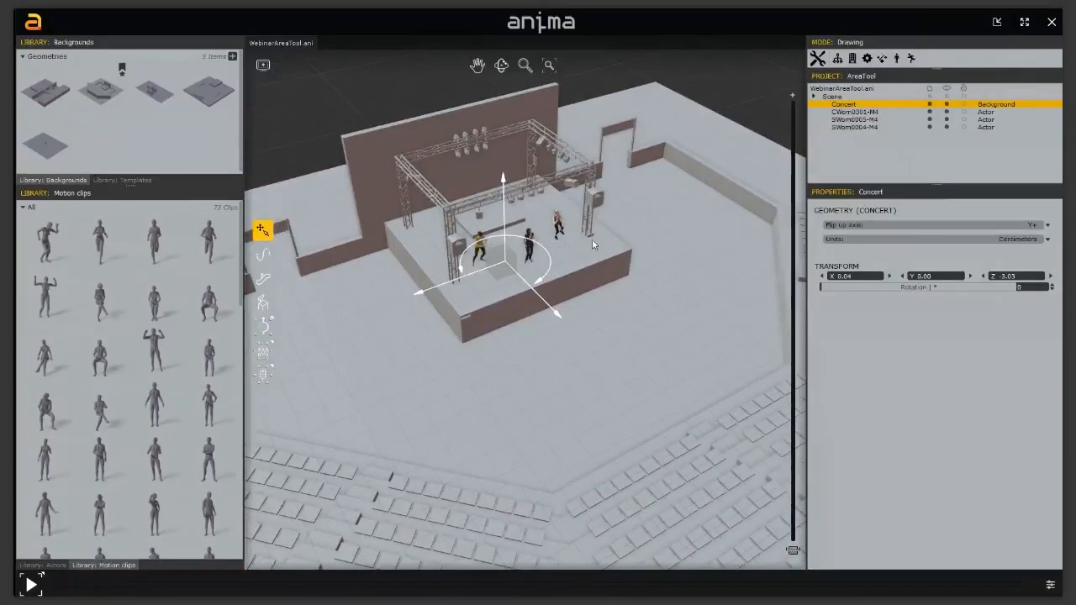
{"action": "scroll", "coordinate": [539, 269], "scroll_direction": "up", "scroll_amount": 4}
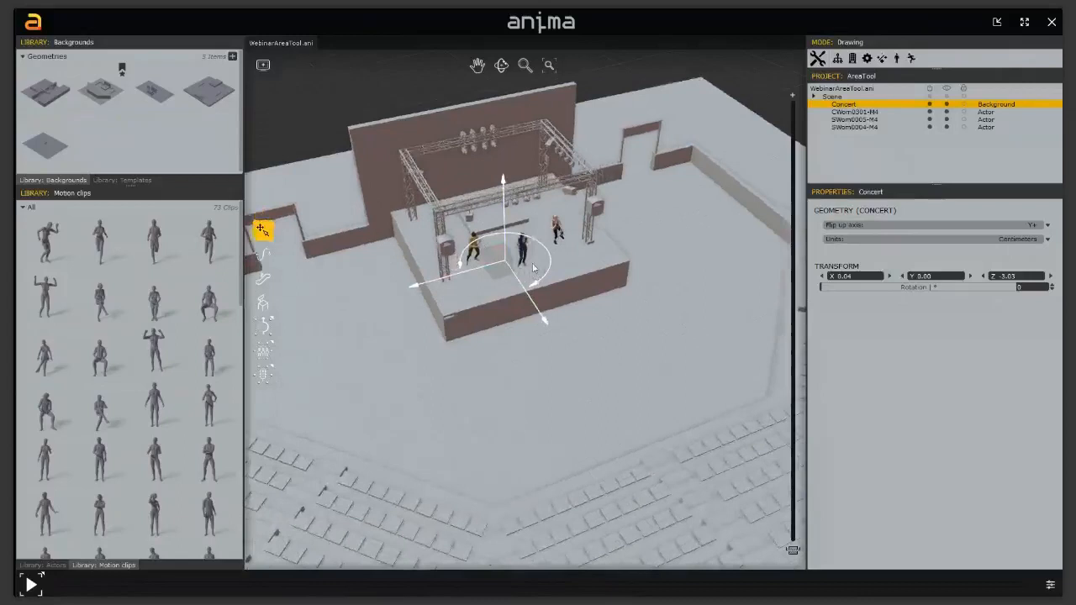
{"action": "mouse_move", "coordinate": [539, 275]}
{"action": "middle_mouse_down"}
{"action": "mouse_move", "coordinate": [566, 242]}
{"action": "mouse_move", "coordinate": [549, 248]}
{"action": "mouse_move", "coordinate": [542, 291]}
{"action": "middle_mouse_up"}
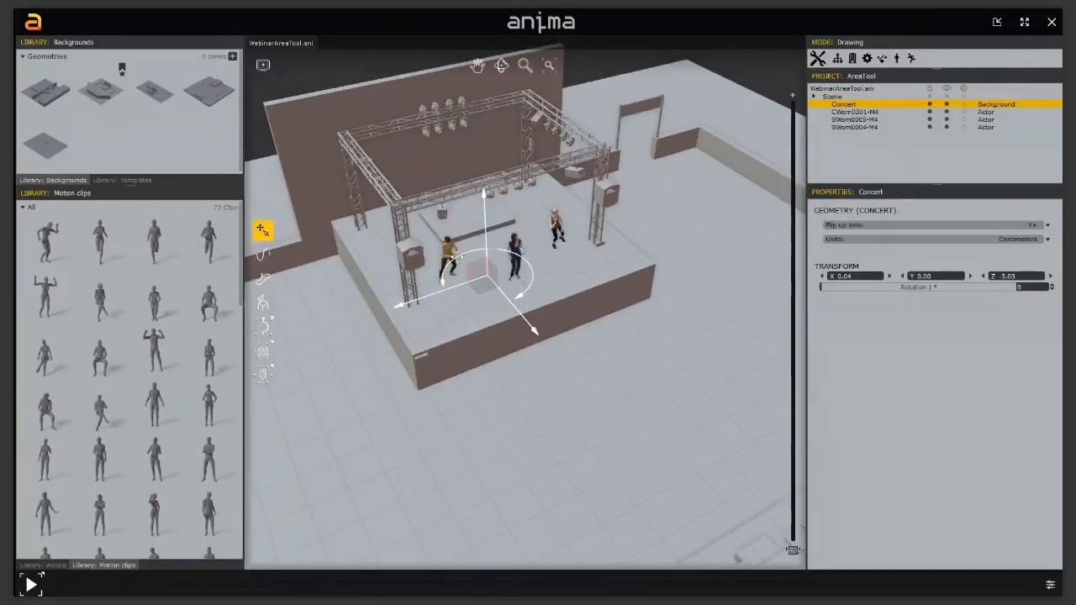
{"action": "middle_click_drag", "start_coordinate": [480, 352], "coordinate": [498, 360]}
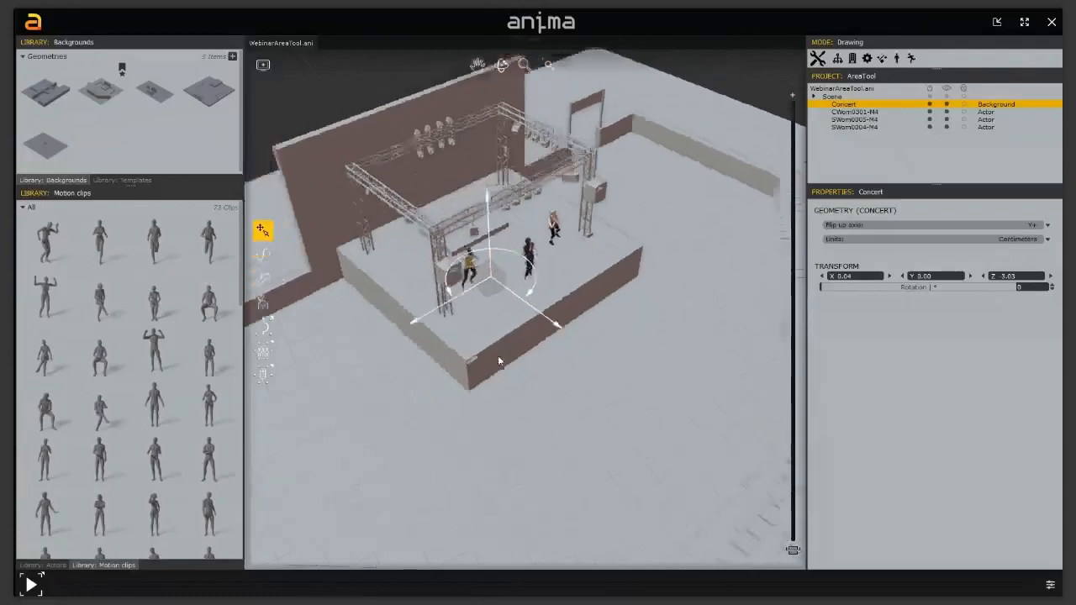
{"action": "scroll", "coordinate": [498, 360], "scroll_direction": "down", "scroll_amount": 3}
{"action": "middle_click_drag", "start_coordinate": [567, 396], "coordinate": [367, 291]}
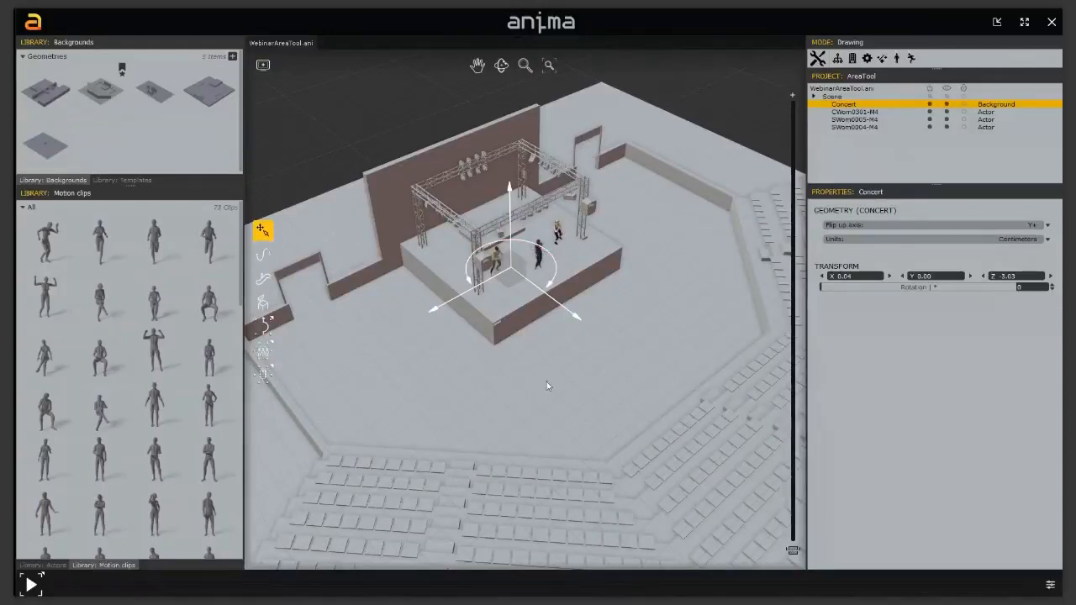
{"action": "middle_click_drag", "start_coordinate": [547, 382], "coordinate": [579, 355]}
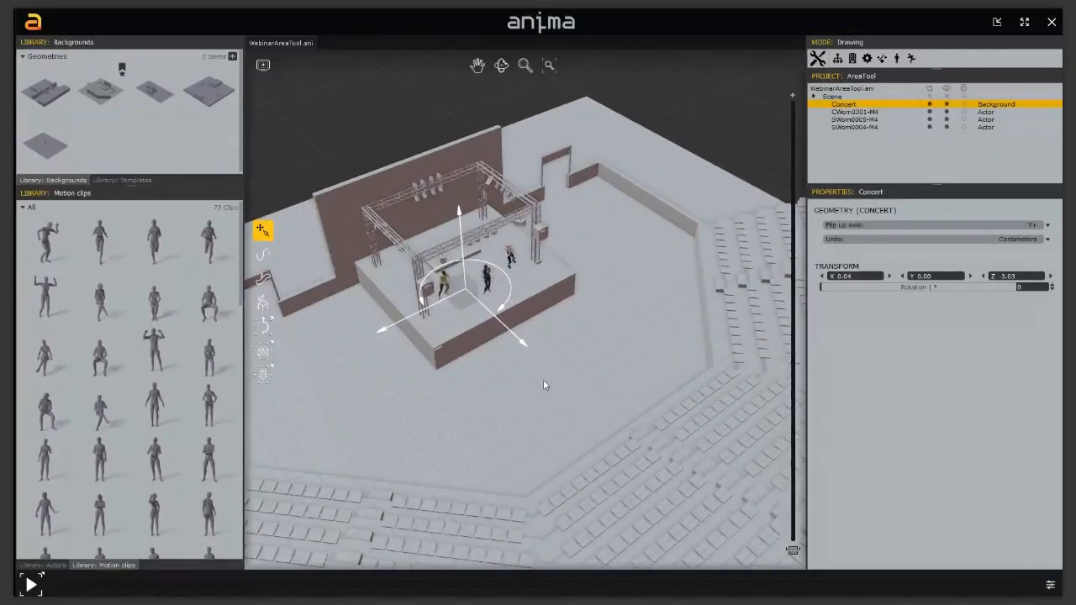
{"action": "middle_click_drag", "start_coordinate": [544, 379], "coordinate": [586, 255]}
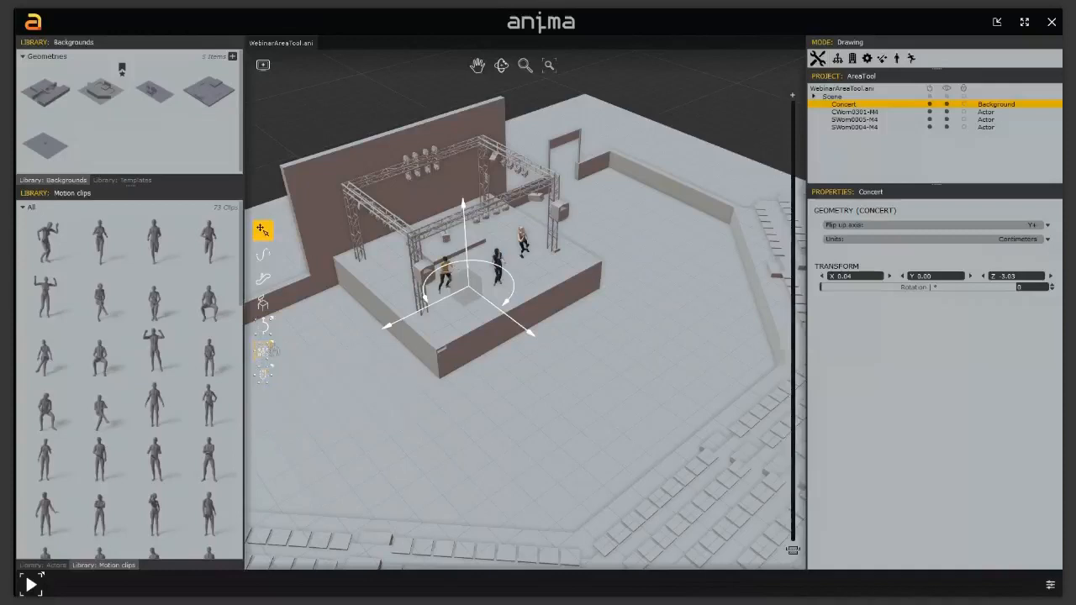
Step: Place a square-shaped crowd area with a size of about 2.53 on the floor in front of the stage
{"action": "left_click", "coordinate": [270, 349]}
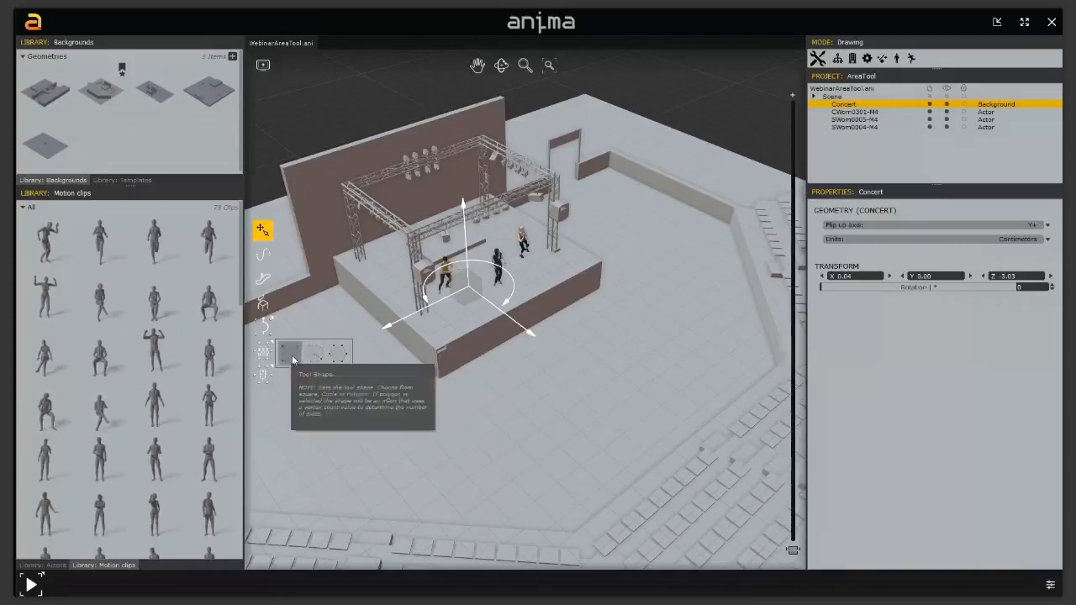
{"action": "left_click", "coordinate": [291, 356]}
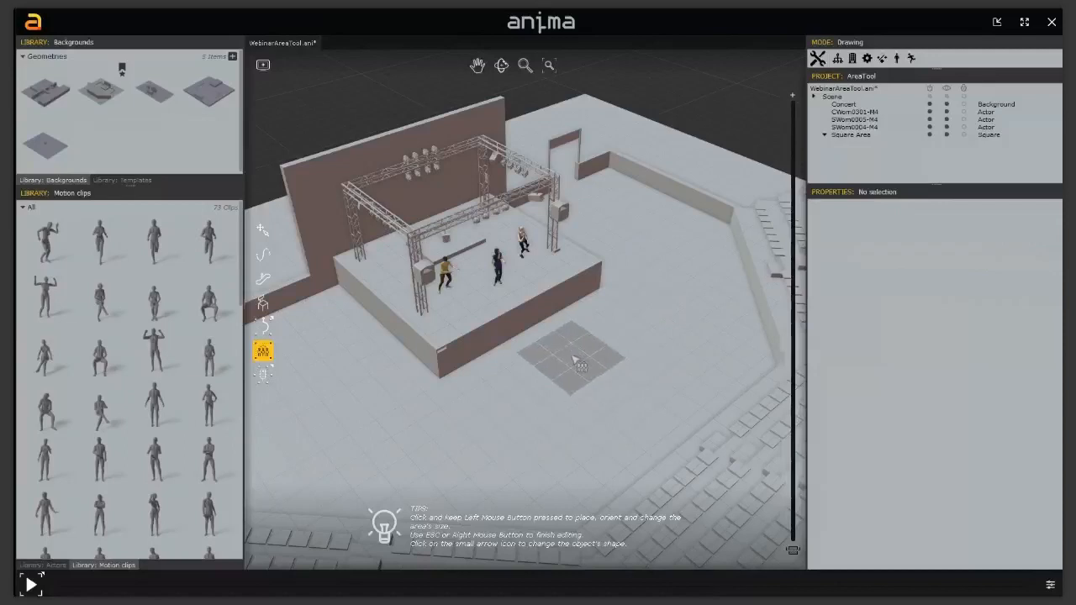
{"action": "left_click_drag", "start_coordinate": [582, 366], "coordinate": [625, 399]}
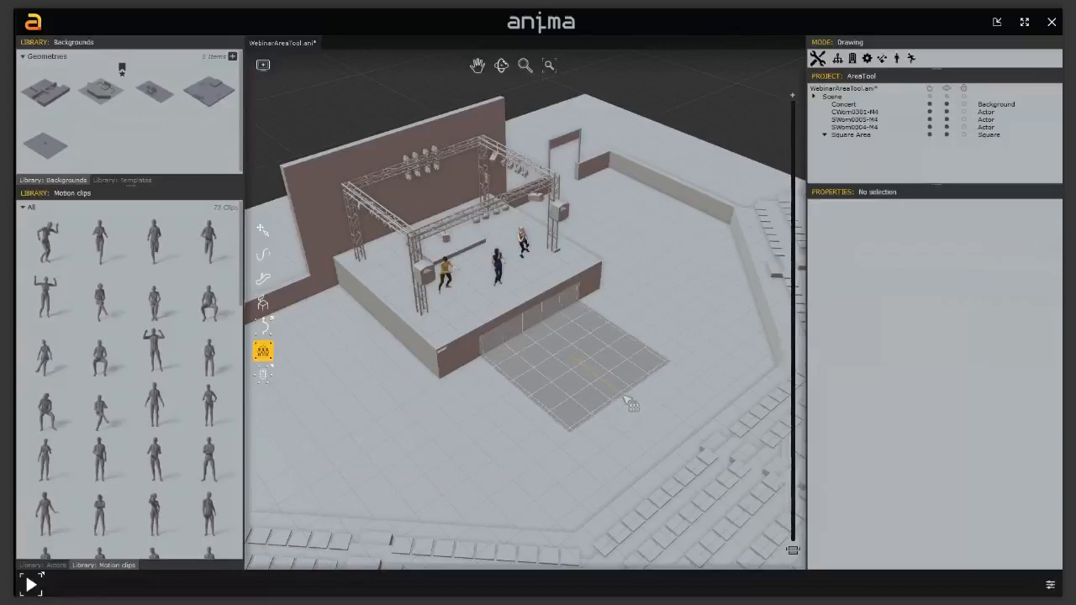
{"action": "mouse_move", "coordinate": [623, 396]}
{"action": "left_mouse_down"}
{"action": "mouse_move", "coordinate": [603, 381]}
{"action": "mouse_move", "coordinate": [612, 389]}
{"action": "left_mouse_up"}
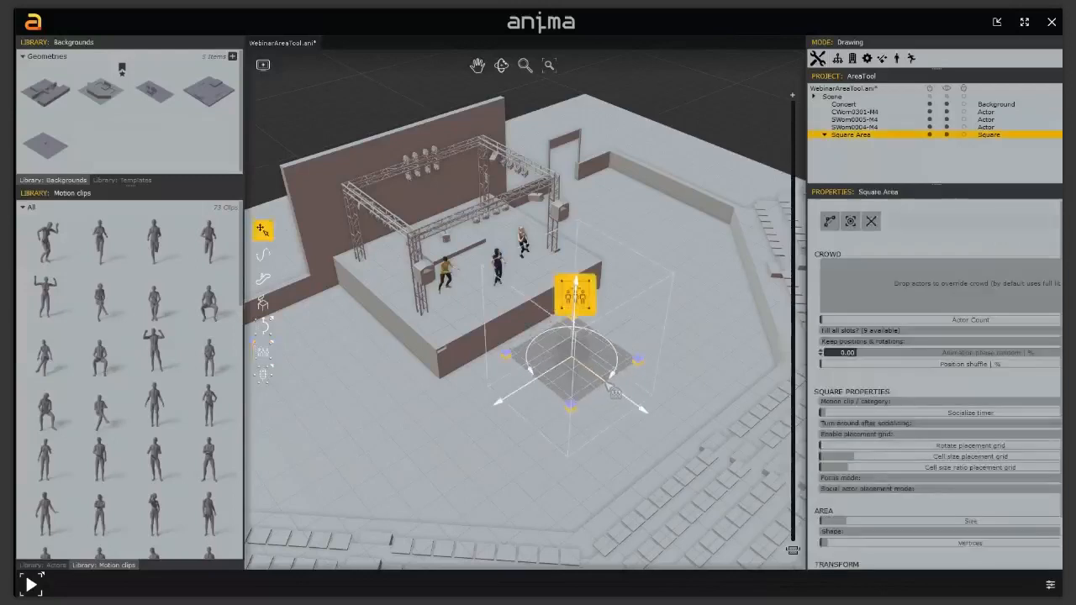
Step: Widen the square area along the stage front by moving the vertex pairs at both of its ends outward
{"action": "middle_click_drag", "start_coordinate": [612, 390], "coordinate": [555, 370]}
{"action": "scroll", "coordinate": [553, 370], "scroll_direction": "up", "scroll_amount": 2}
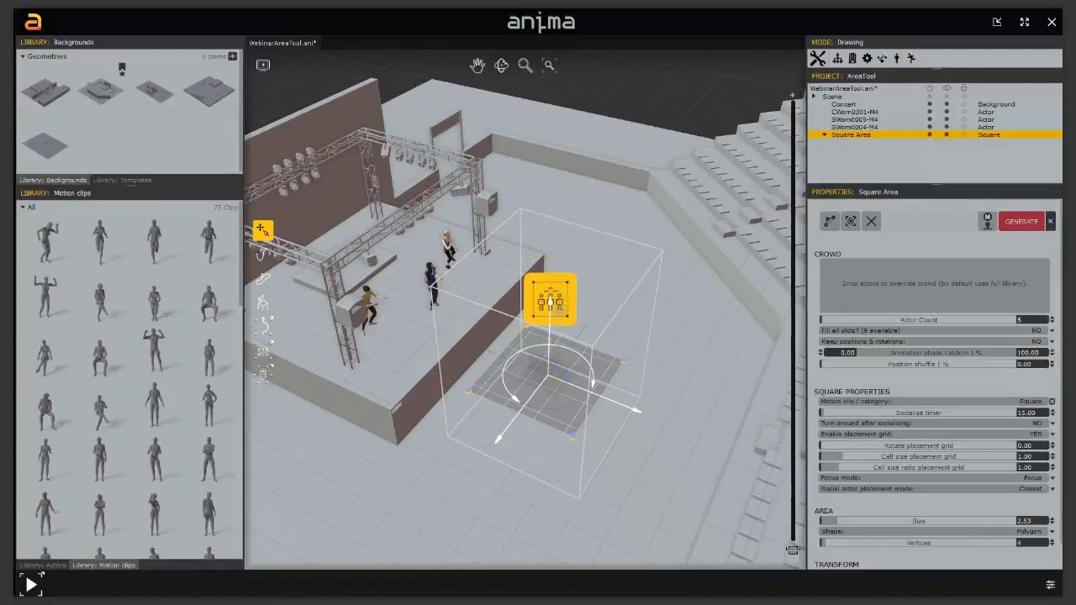
{"action": "left_click", "coordinate": [558, 418]}
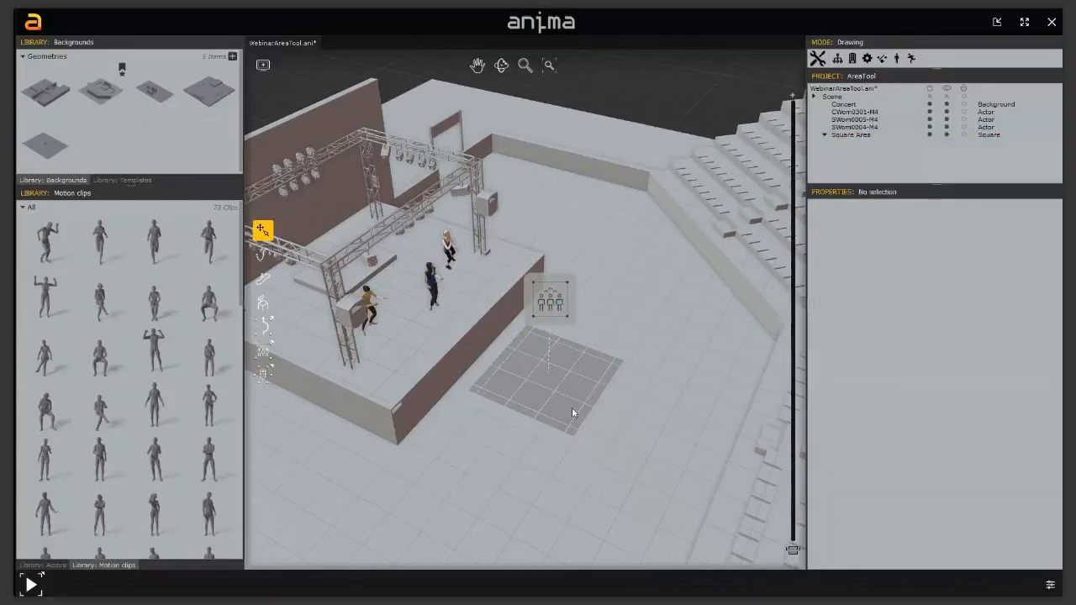
{"action": "left_click", "coordinate": [569, 337]}
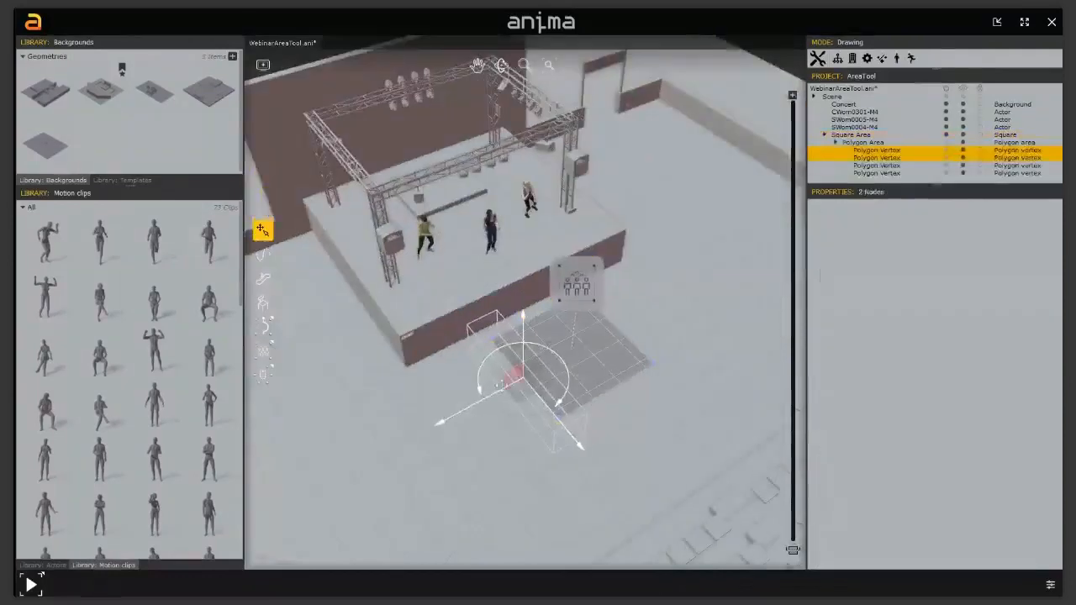
{"action": "left_click_drag", "start_coordinate": [465, 408], "coordinate": [385, 455]}
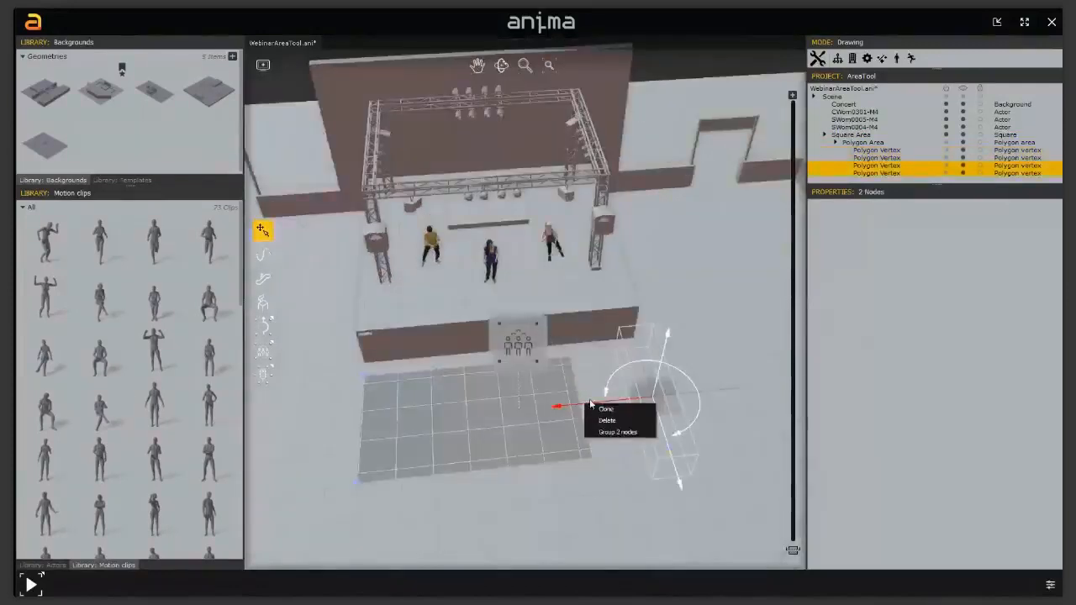
{"action": "left_click", "coordinate": [592, 407]}
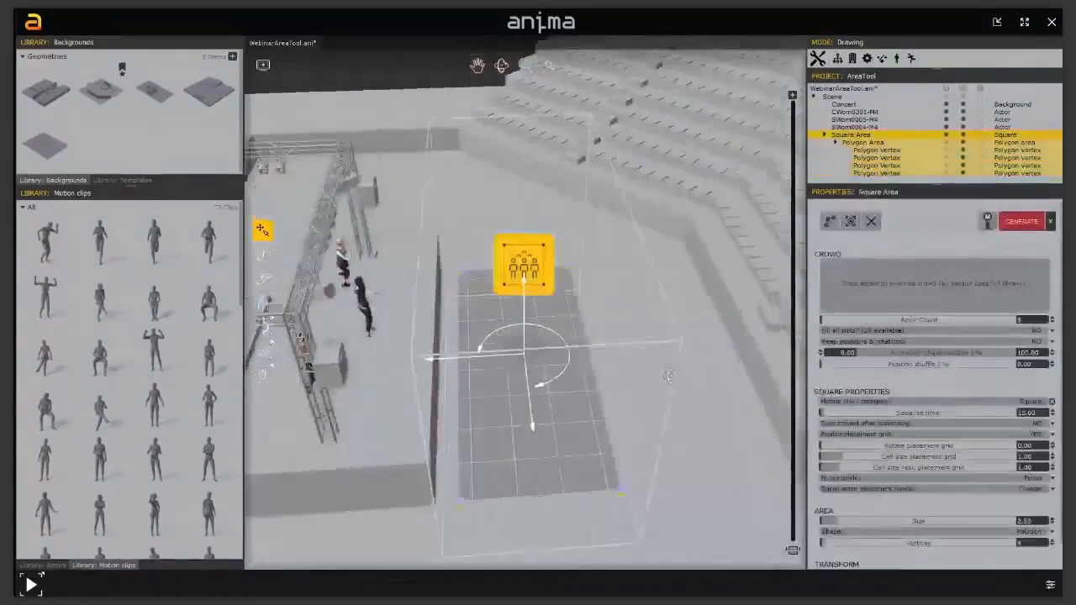
Step: Override the square area's crowd with ten casually dressed rigged actors from the library, including CMan0011-M4, CMan0017-M4, CMan0200-M4, CMan0201-M4 and CMan0204-M4
{"action": "middle_click_drag", "start_coordinate": [629, 374], "coordinate": [671, 380]}
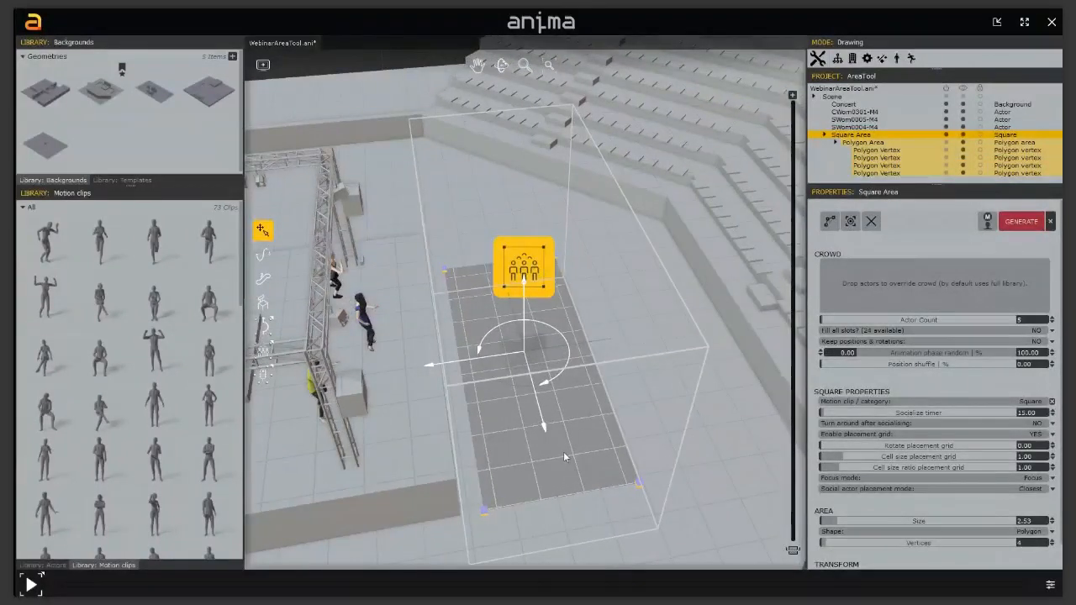
{"action": "middle_click_drag", "start_coordinate": [565, 457], "coordinate": [539, 440]}
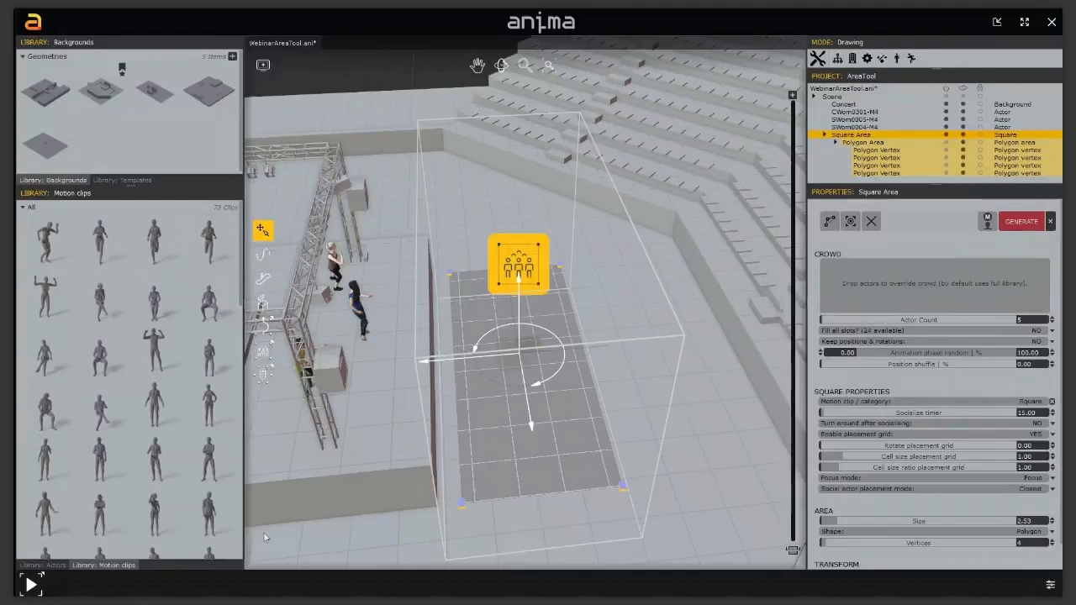
{"action": "left_click", "coordinate": [50, 569]}
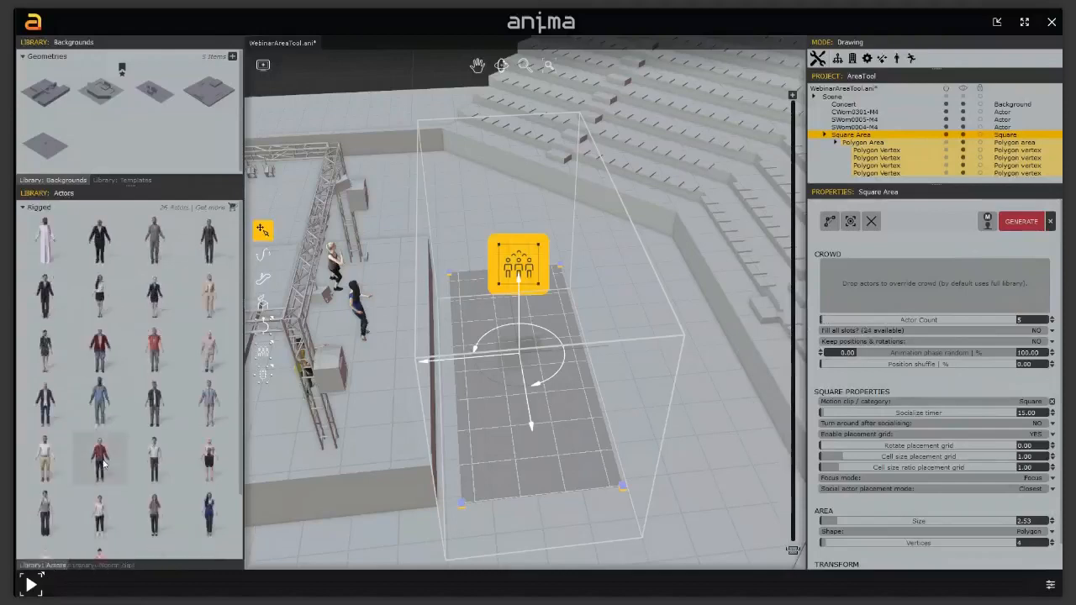
{"action": "left_click", "coordinate": [157, 360]}
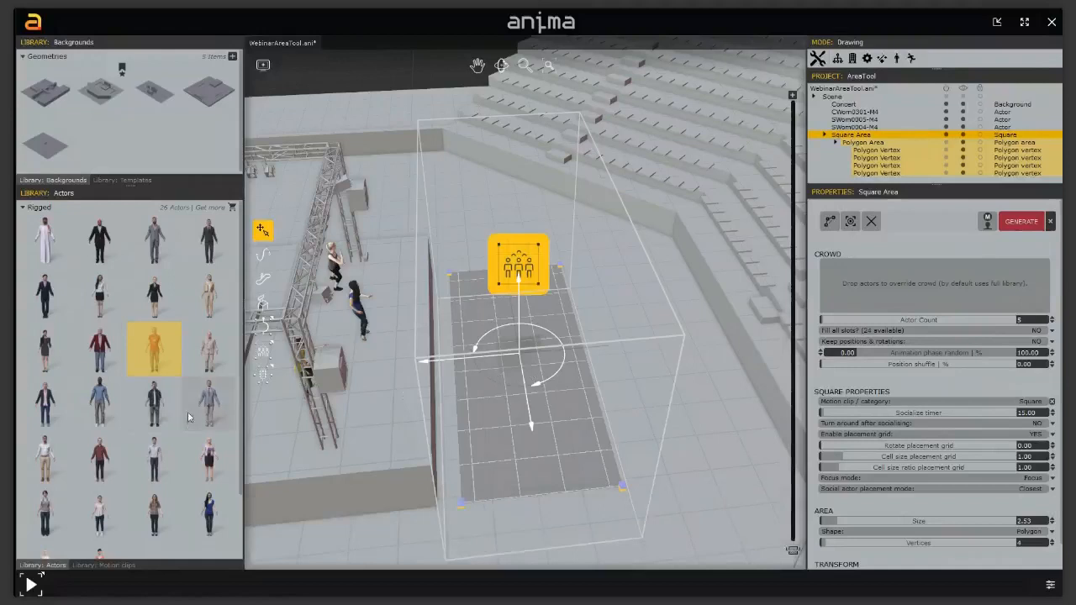
{"action": "left_click", "coordinate": [160, 412], "text": "ctrl"}
{"action": "left_click", "coordinate": [101, 408], "text": "ctrl"}
{"action": "left_click", "coordinate": [53, 408], "text": "ctrl"}
{"action": "left_click", "coordinate": [99, 458], "text": "ctrl"}
{"action": "left_click", "coordinate": [154, 459], "text": "ctrl"}
{"action": "left_click", "coordinate": [209, 458], "text": "ctrl"}
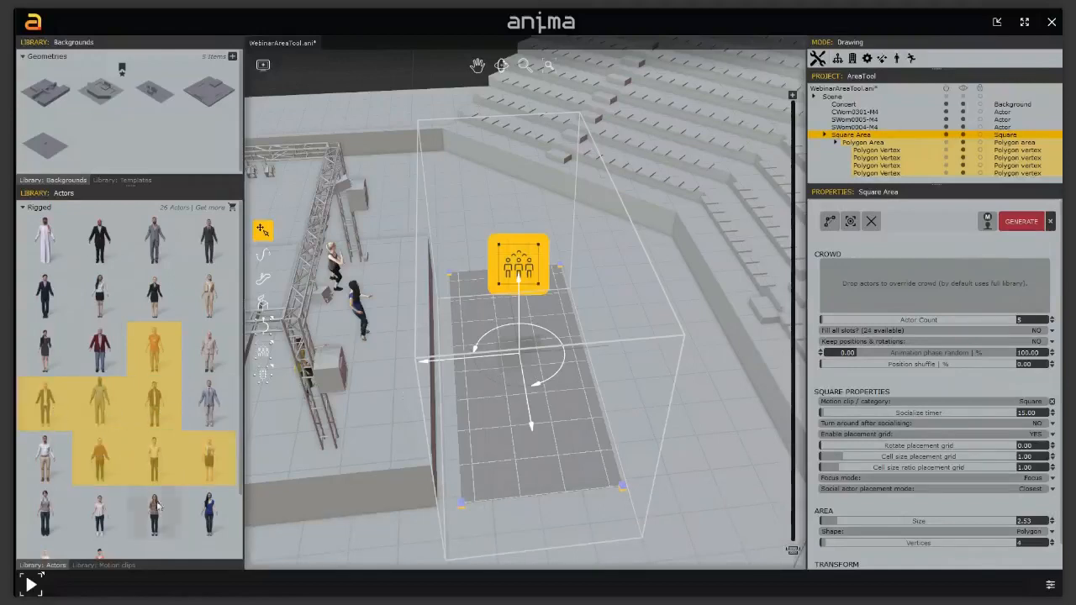
{"action": "left_click", "coordinate": [154, 513], "text": "ctrl"}
{"action": "left_click", "coordinate": [101, 513], "text": "ctrl"}
{"action": "left_click", "coordinate": [47, 513], "text": "ctrl"}
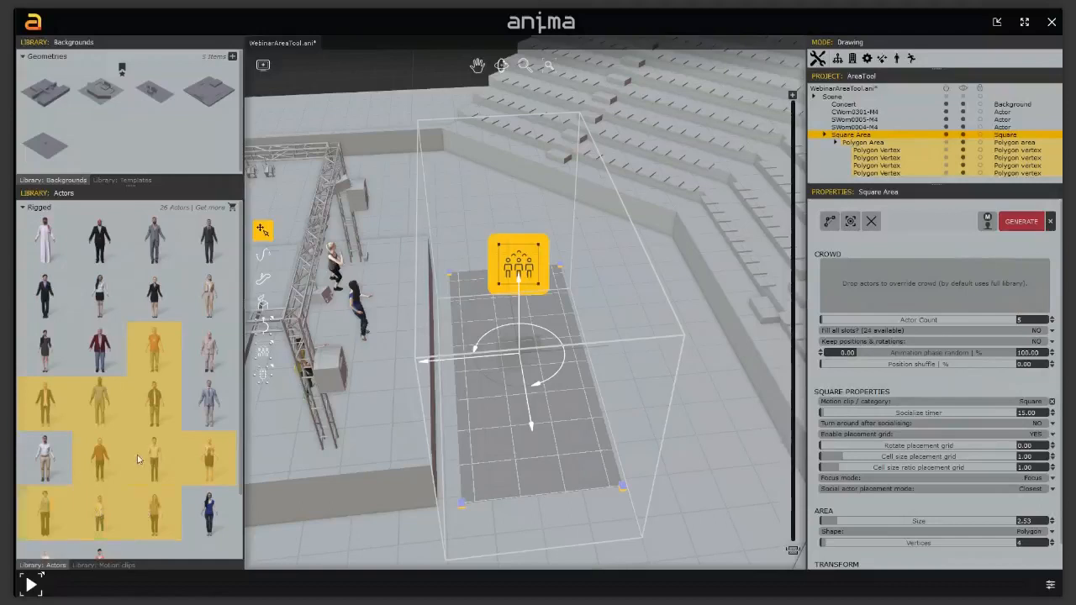
{"action": "left_click_drag", "start_coordinate": [155, 405], "coordinate": [929, 284]}
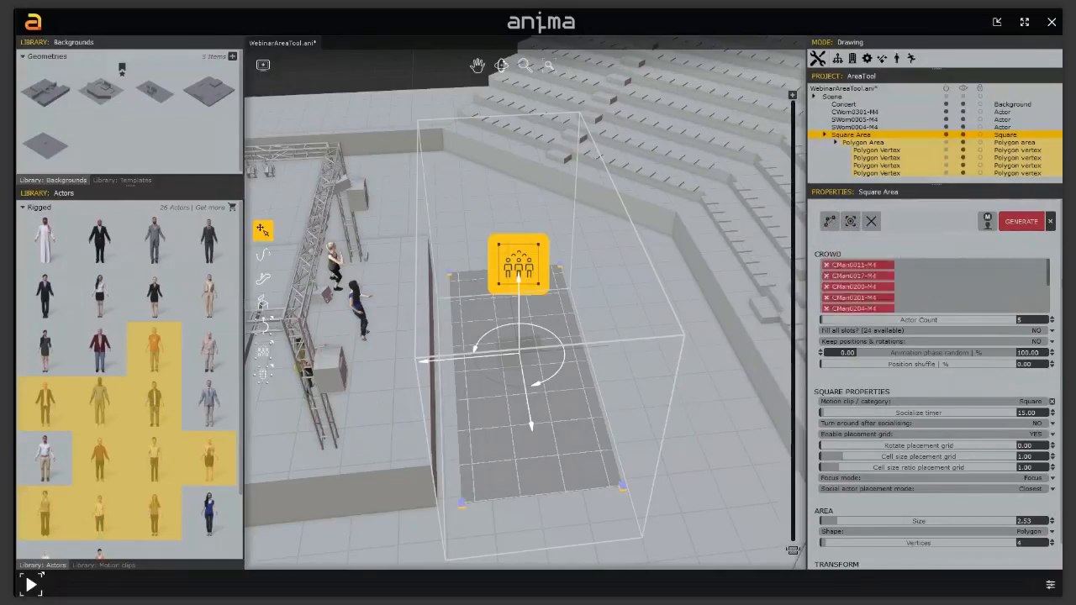
{"action": "mouse_move", "coordinate": [1049, 273]}
{"action": "left_mouse_down"}
{"action": "mouse_move", "coordinate": [1052, 304]}
{"action": "mouse_move", "coordinate": [1057, 270]}
{"action": "left_mouse_up"}
Step: Set the square area's actor count to 20 and generate the crowd
{"action": "middle_click_drag", "start_coordinate": [494, 386], "coordinate": [531, 373]}
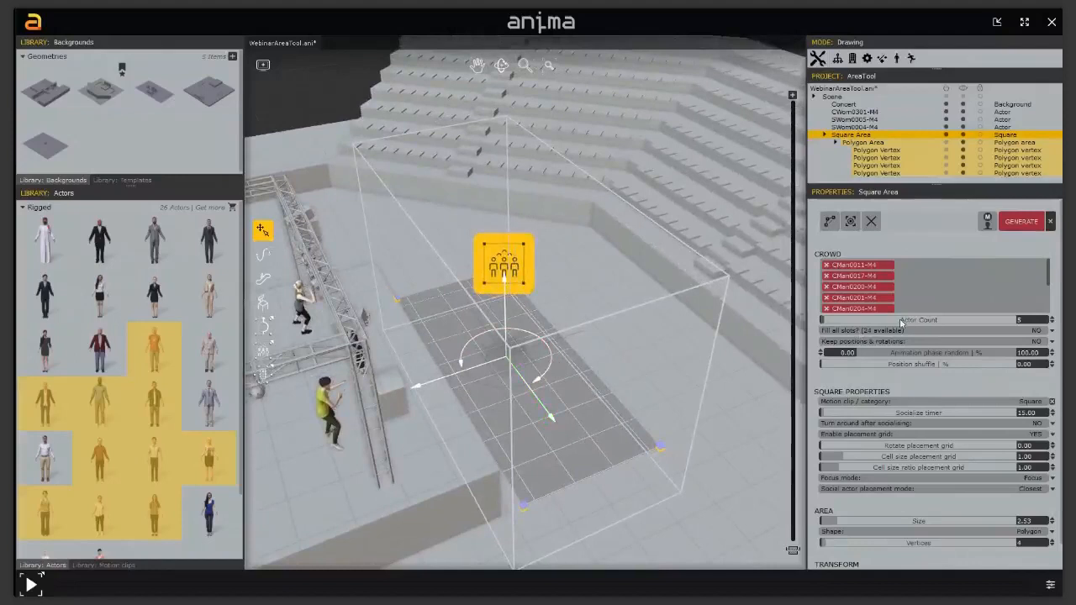
{"action": "left_click", "coordinate": [1024, 320]}
{"action": "mouse_move", "coordinate": [863, 331]}
{"action": "double_click", "coordinate": [1026, 321]}
{"action": "left_click", "coordinate": [1015, 229]}
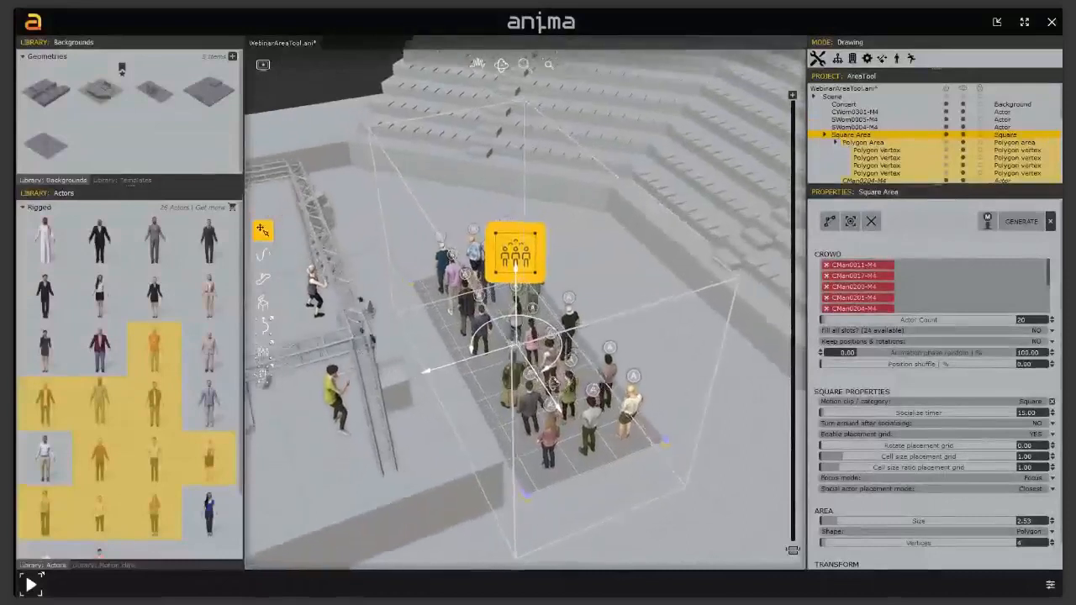
Step: Add look-at targets for the square area on the stage floor beside each of the three performers
{"action": "middle_click_drag", "start_coordinate": [553, 385], "coordinate": [569, 410]}
{"action": "mouse_move", "coordinate": [470, 340]}
{"action": "middle_mouse_down"}
{"action": "mouse_move", "coordinate": [505, 348]}
{"action": "mouse_move", "coordinate": [471, 354]}
{"action": "middle_mouse_up"}
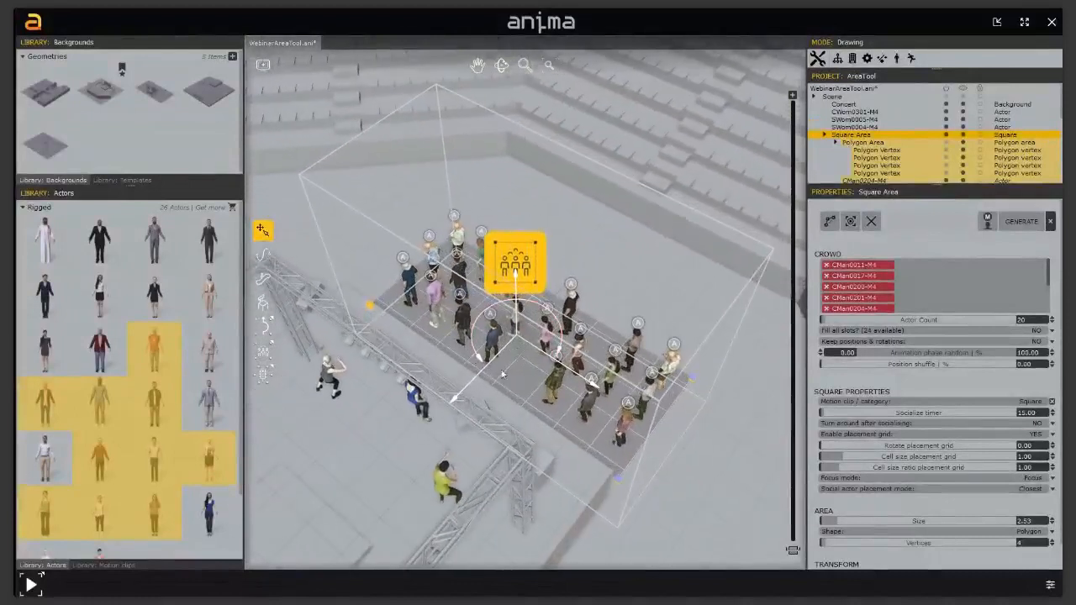
{"action": "middle_click_drag", "start_coordinate": [530, 383], "coordinate": [495, 369]}
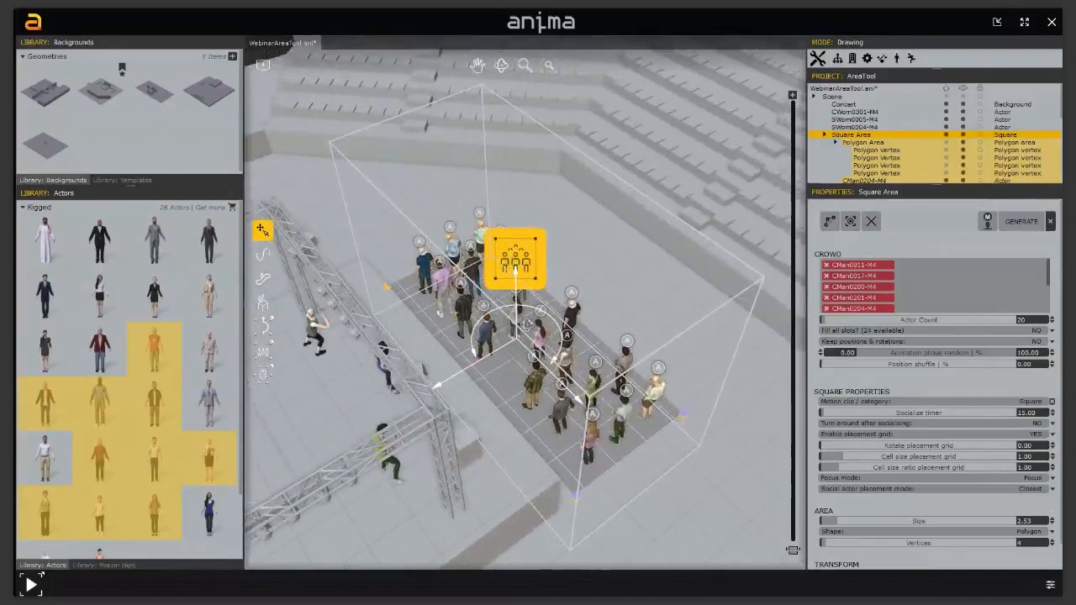
{"action": "middle_click_drag", "start_coordinate": [522, 325], "coordinate": [511, 328]}
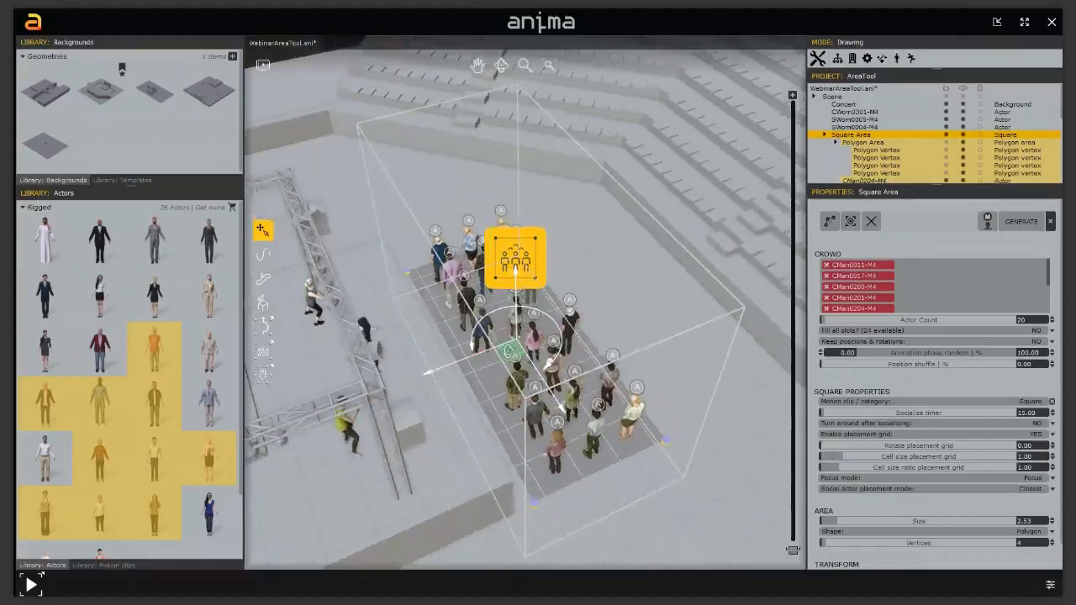
{"action": "middle_click_drag", "start_coordinate": [512, 352], "coordinate": [520, 358]}
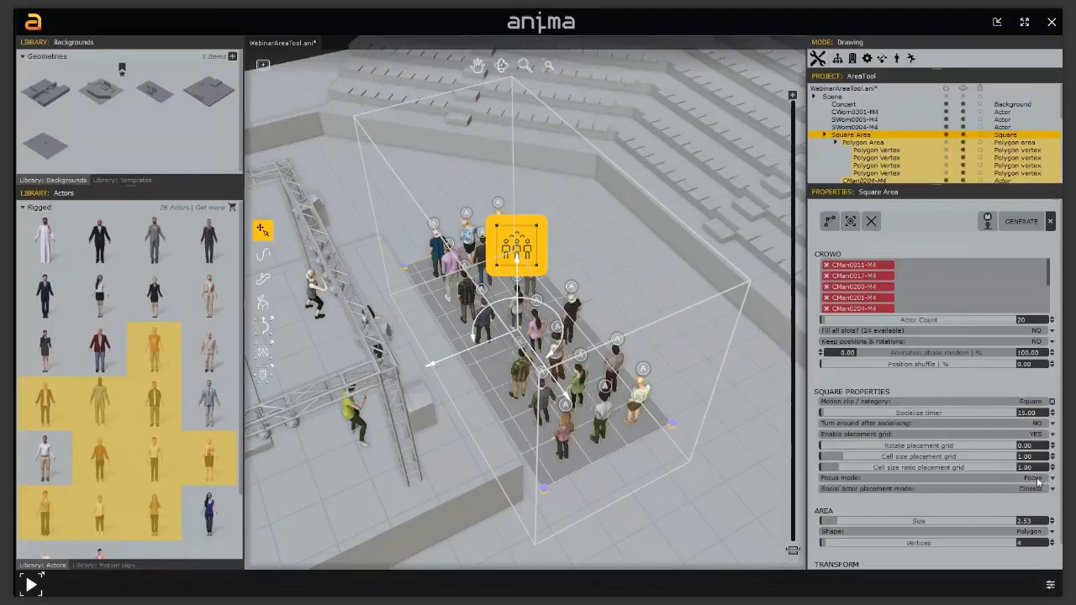
{"action": "mouse_move", "coordinate": [1037, 481]}
{"action": "left_click", "coordinate": [851, 222]}
{"action": "middle_click_drag", "start_coordinate": [781, 267], "coordinate": [628, 298]}
{"action": "middle_click_drag", "start_coordinate": [458, 314], "coordinate": [628, 296]}
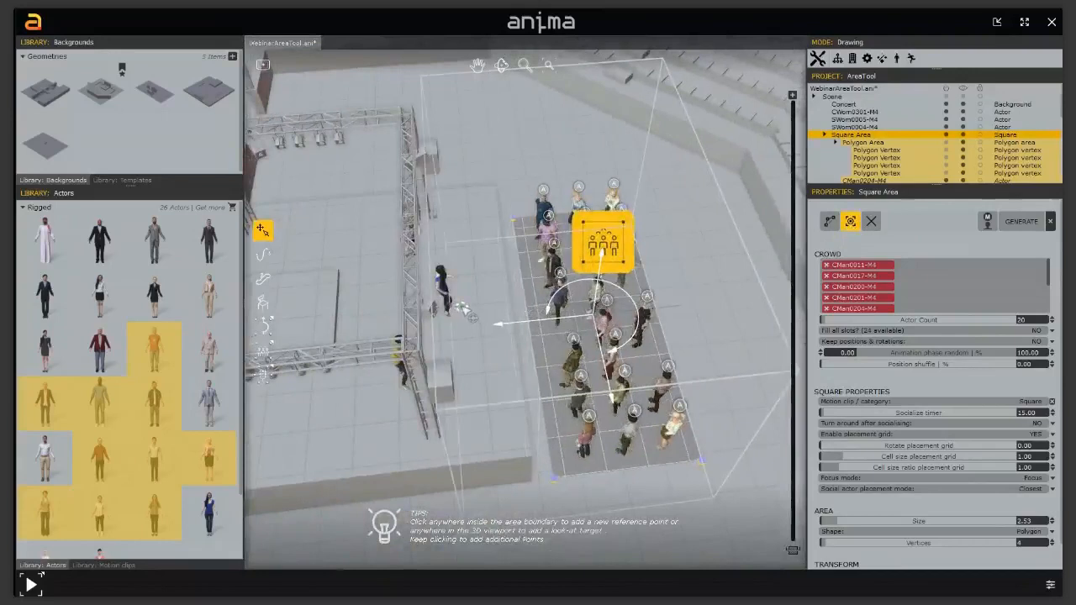
{"action": "middle_click_drag", "start_coordinate": [465, 310], "coordinate": [557, 344]}
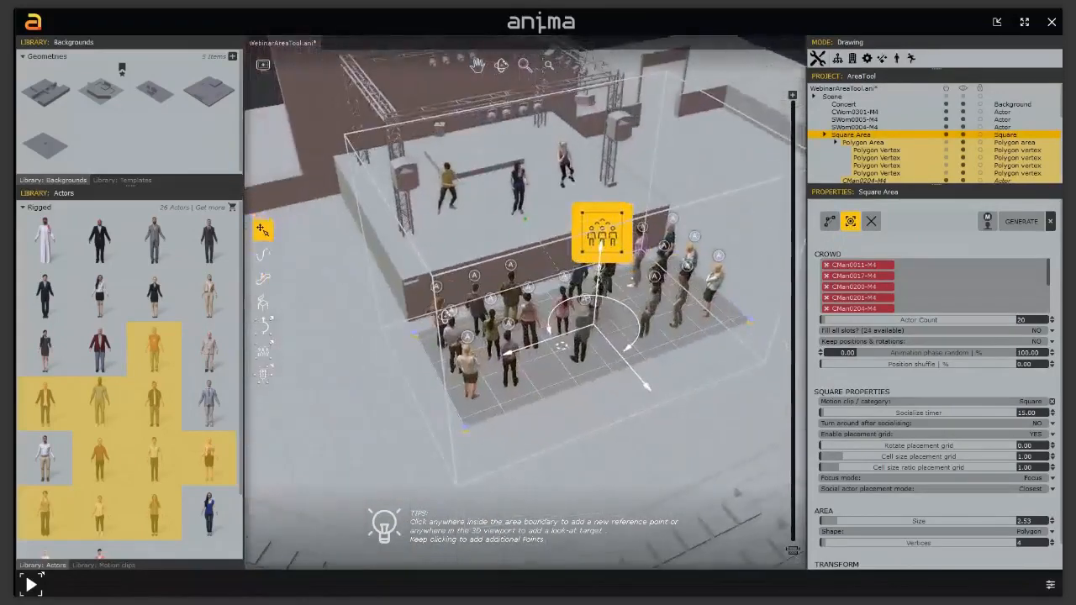
{"action": "middle_click_drag", "start_coordinate": [527, 215], "coordinate": [512, 228]}
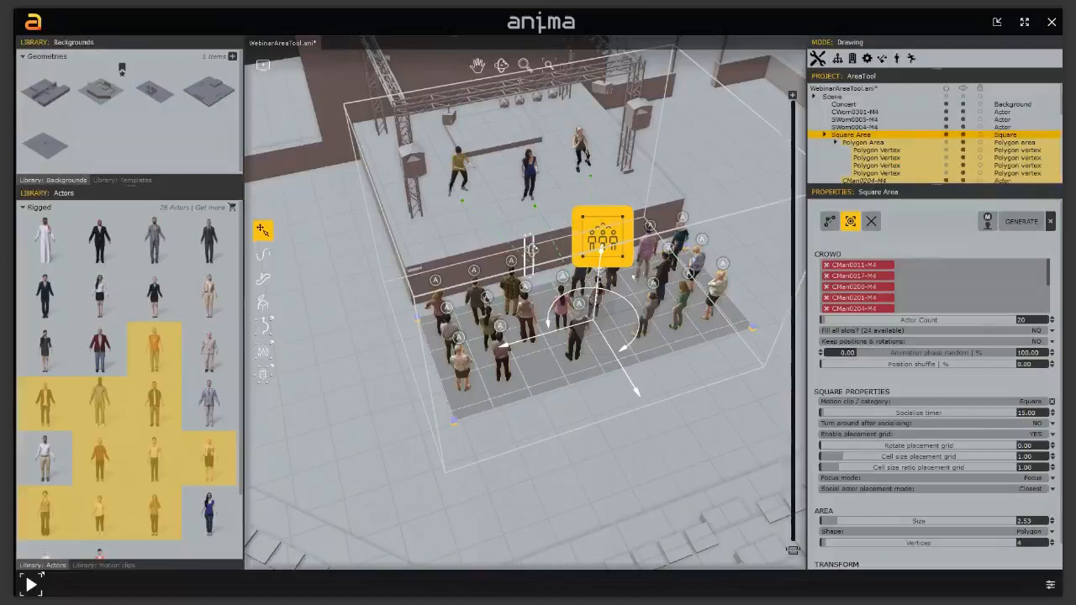
Step: Finish adding look-at targets and inspect the reference point beside each of the three performers on the stage
{"action": "middle_click_drag", "start_coordinate": [531, 250], "coordinate": [407, 266]}
{"action": "middle_click_drag", "start_coordinate": [525, 236], "coordinate": [419, 290]}
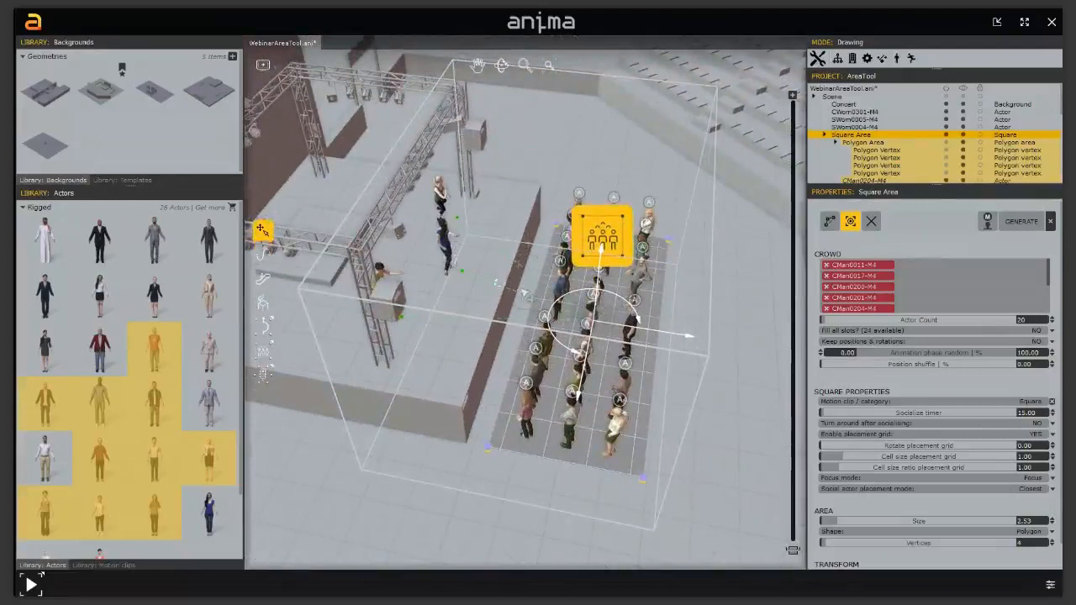
{"action": "key", "text": "Escape"}
{"action": "middle_click_drag", "start_coordinate": [517, 323], "coordinate": [517, 366]}
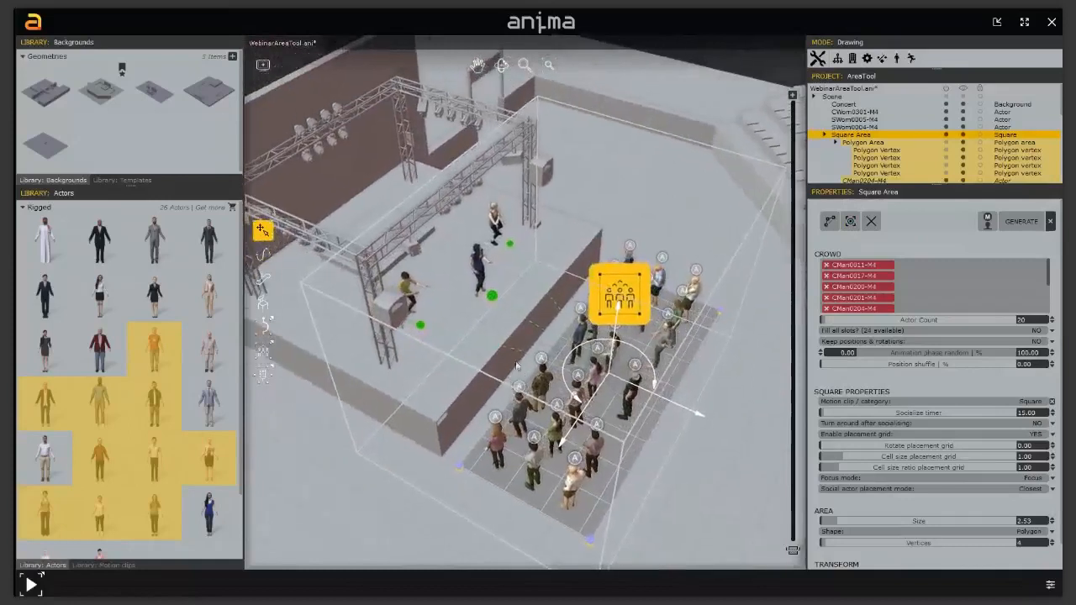
{"action": "left_click", "coordinate": [492, 295]}
{"action": "left_click", "coordinate": [510, 244]}
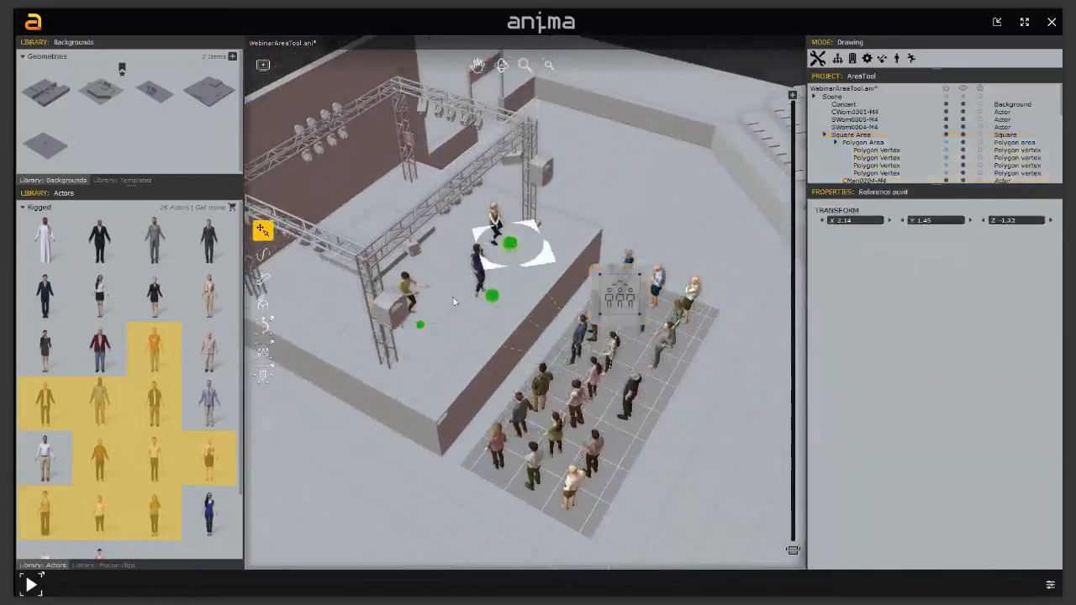
{"action": "left_click", "coordinate": [420, 324]}
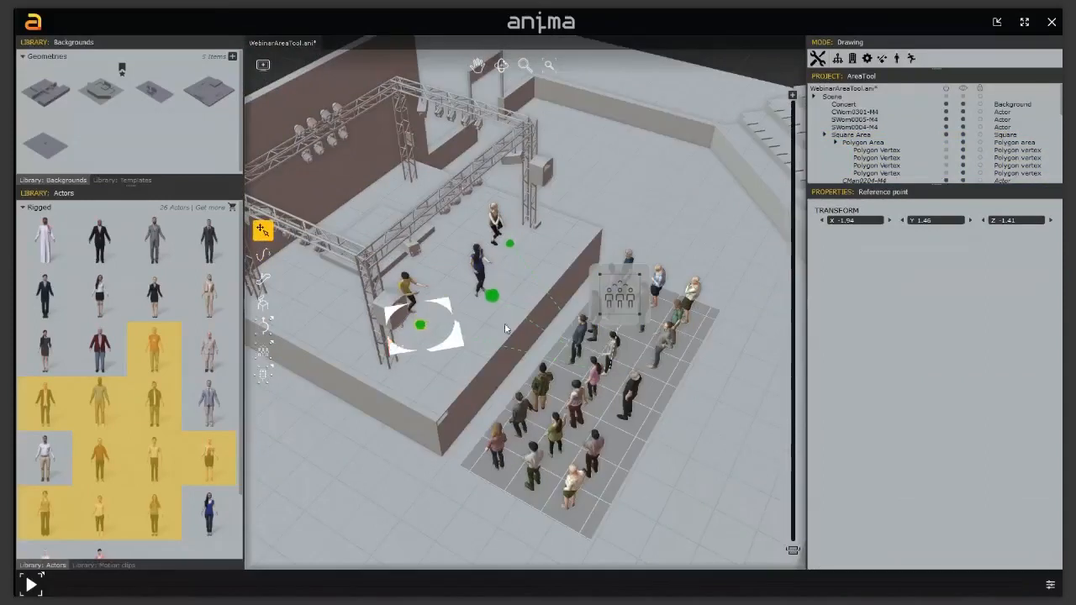
{"action": "middle_click_drag", "start_coordinate": [481, 329], "coordinate": [547, 363]}
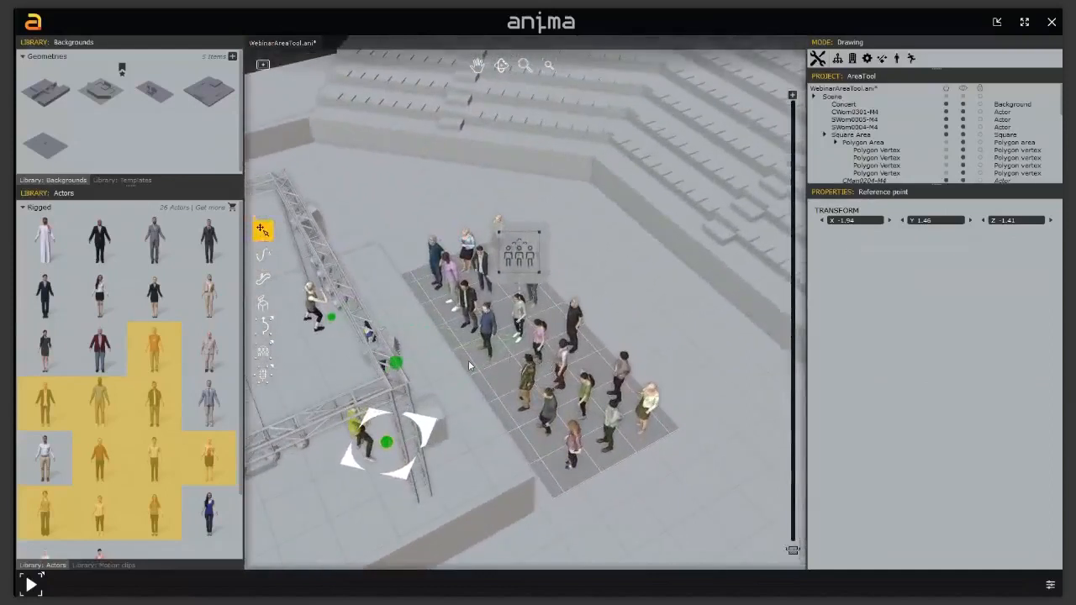
Step: Set the square area's position shuffle to 57.30 % and regenerate its crowd
{"action": "left_click", "coordinate": [517, 271]}
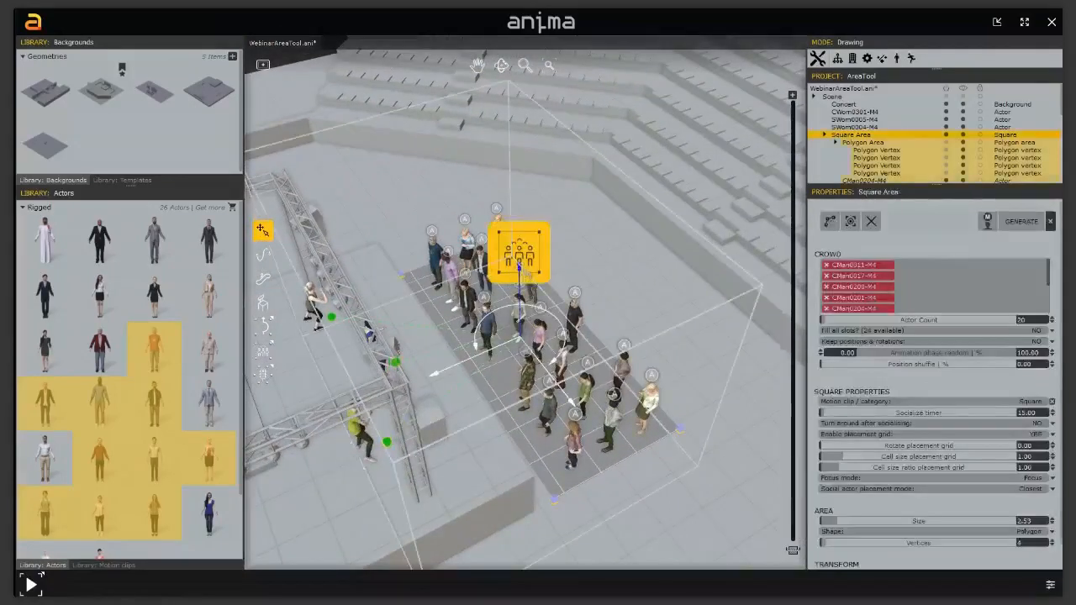
{"action": "middle_click_drag", "start_coordinate": [530, 353], "coordinate": [555, 391]}
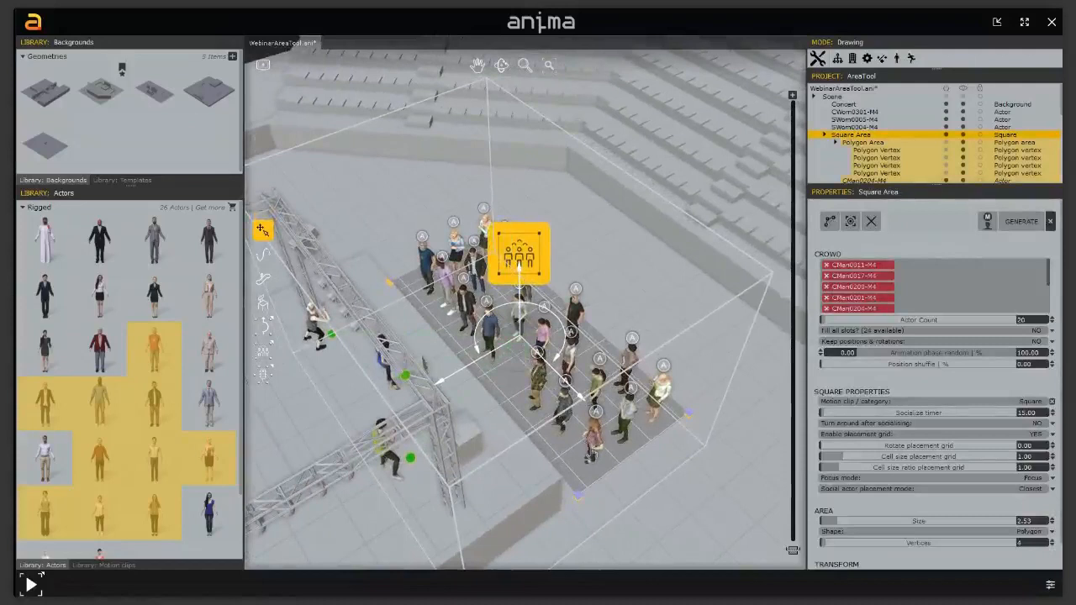
{"action": "mouse_move", "coordinate": [619, 437]}
{"action": "middle_mouse_down"}
{"action": "mouse_move", "coordinate": [539, 450]}
{"action": "mouse_move", "coordinate": [627, 420]}
{"action": "mouse_move", "coordinate": [620, 436]}
{"action": "middle_mouse_up"}
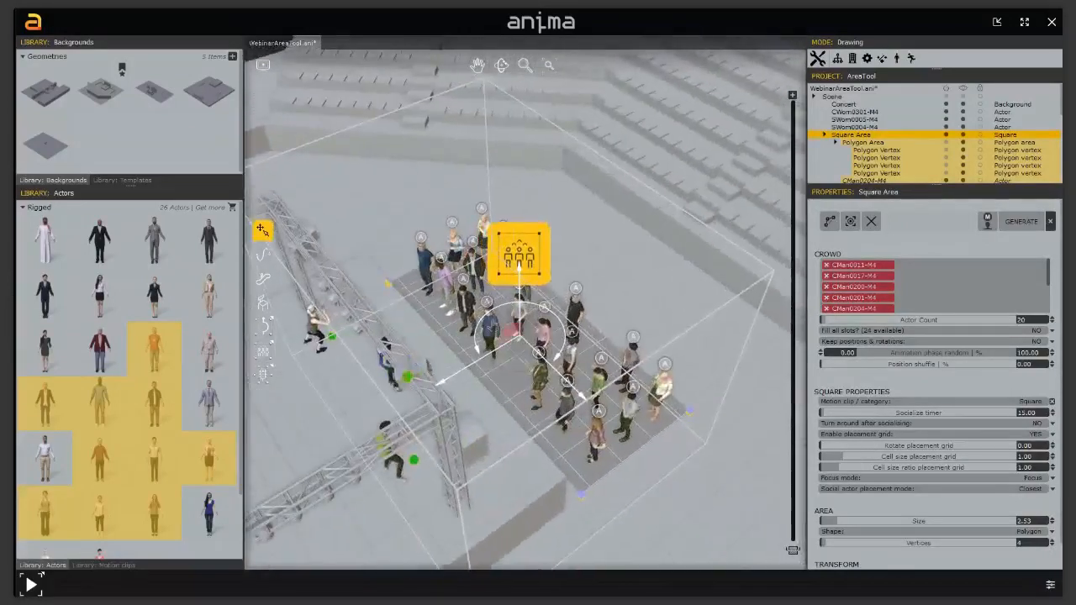
{"action": "middle_click_drag", "start_coordinate": [592, 391], "coordinate": [569, 407]}
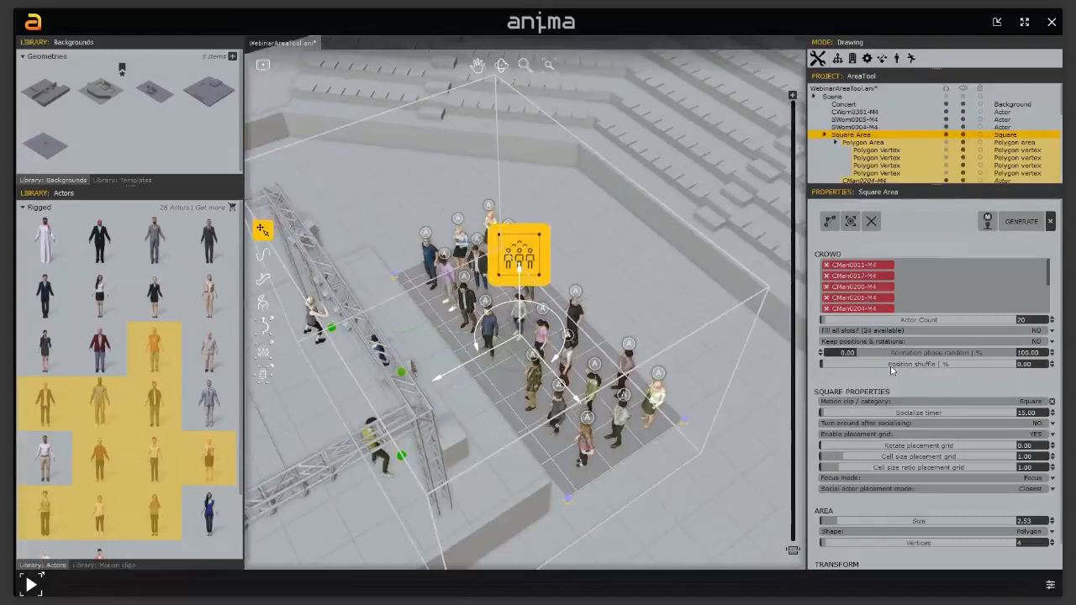
{"action": "mouse_move", "coordinate": [898, 370]}
{"action": "left_click_drag", "start_coordinate": [898, 370], "coordinate": [917, 370]}
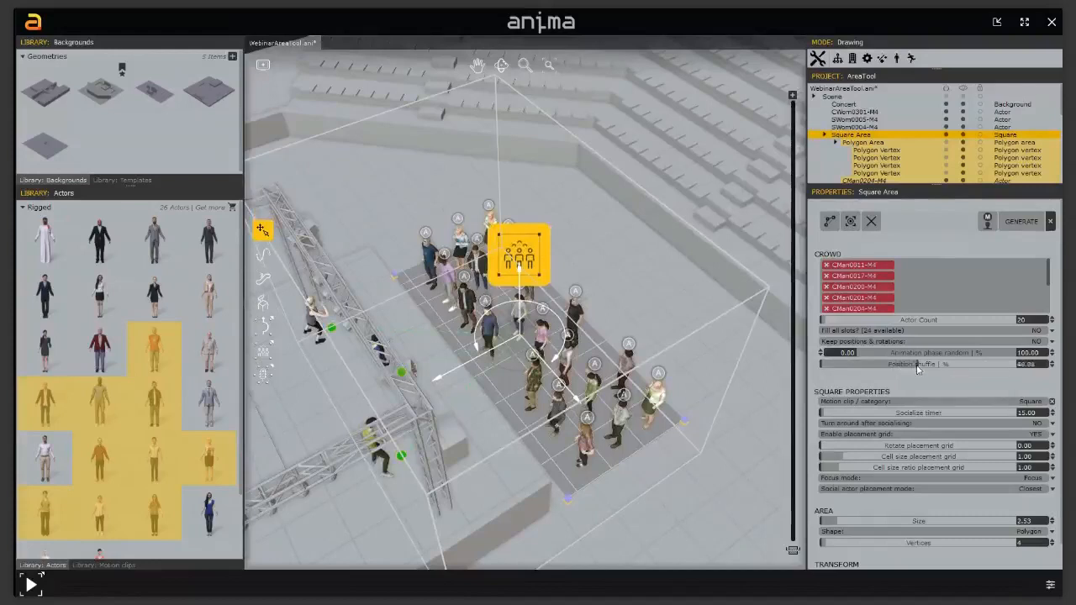
{"action": "left_click_drag", "start_coordinate": [918, 370], "coordinate": [935, 368]}
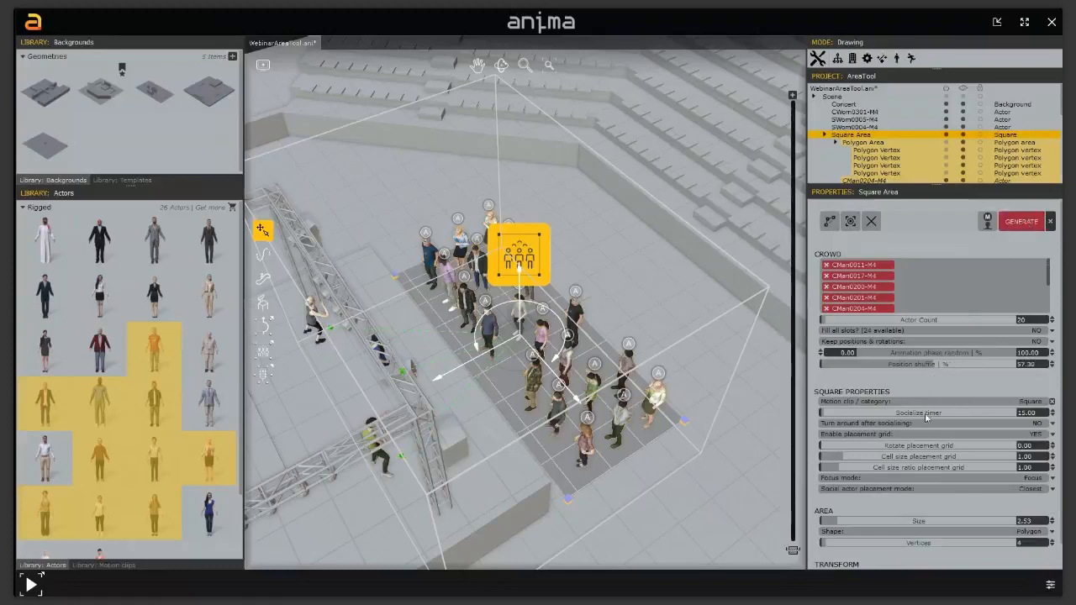
{"action": "left_click", "coordinate": [1016, 225]}
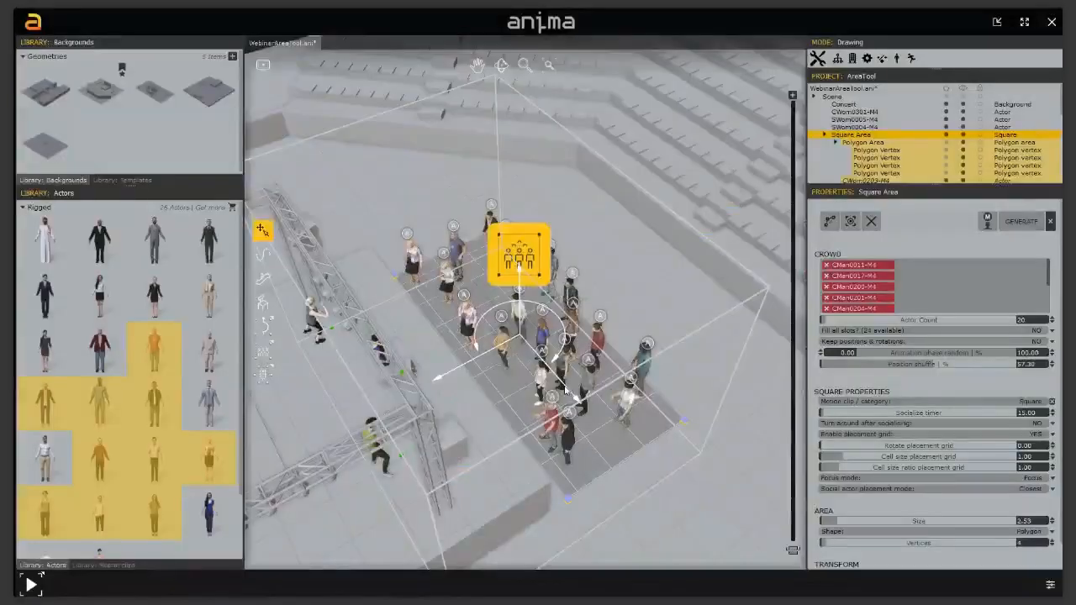
Step: Rotate the square area's placement grid to 45
{"action": "middle_click_drag", "start_coordinate": [575, 396], "coordinate": [510, 401]}
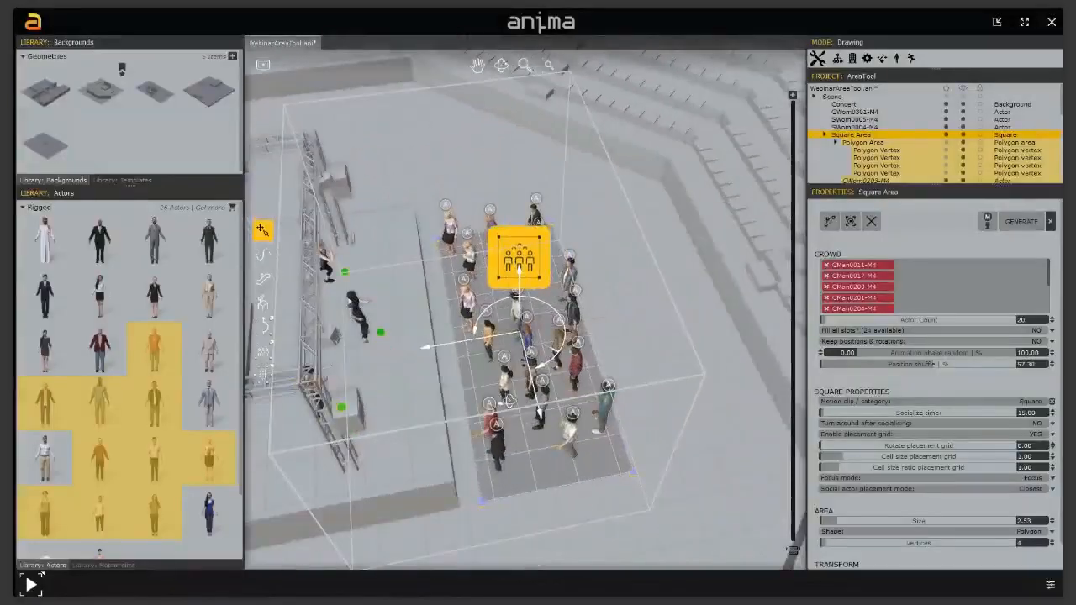
{"action": "middle_click_drag", "start_coordinate": [536, 442], "coordinate": [637, 390]}
{"action": "scroll", "coordinate": [636, 390], "scroll_direction": "up", "scroll_amount": 3}
{"action": "mouse_move", "coordinate": [511, 402]}
{"action": "middle_mouse_down"}
{"action": "mouse_move", "coordinate": [534, 388]}
{"action": "mouse_move", "coordinate": [511, 394]}
{"action": "middle_mouse_up"}
{"action": "middle_click_drag", "start_coordinate": [444, 377], "coordinate": [565, 377]}
{"action": "scroll", "coordinate": [505, 355], "scroll_direction": "down", "scroll_amount": 1}
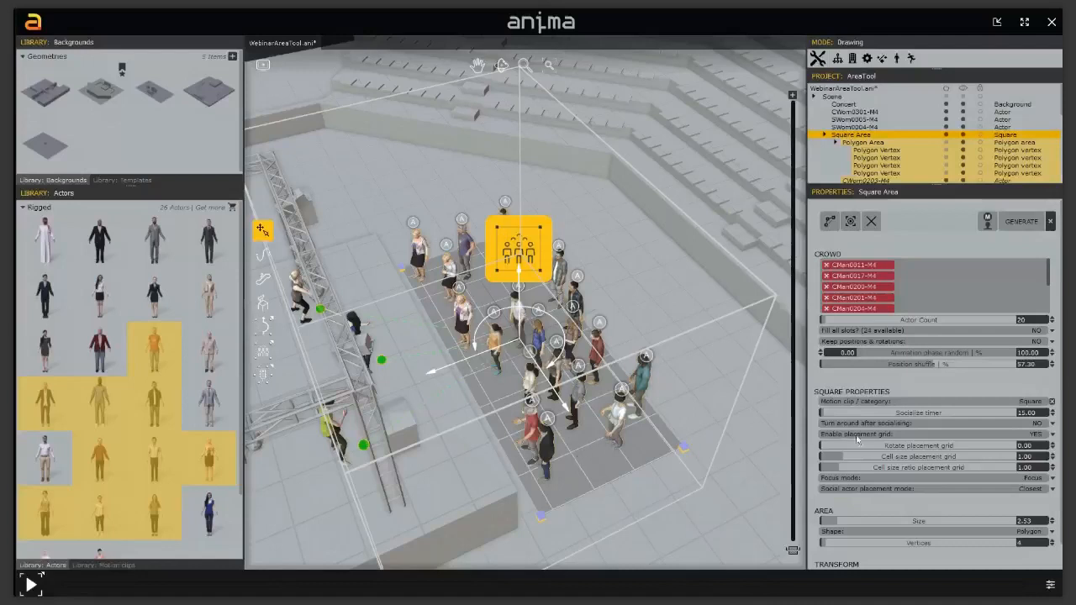
{"action": "double_click", "coordinate": [1003, 444]}
{"action": "type", "text": "45"}
{"action": "key", "text": "Return"}
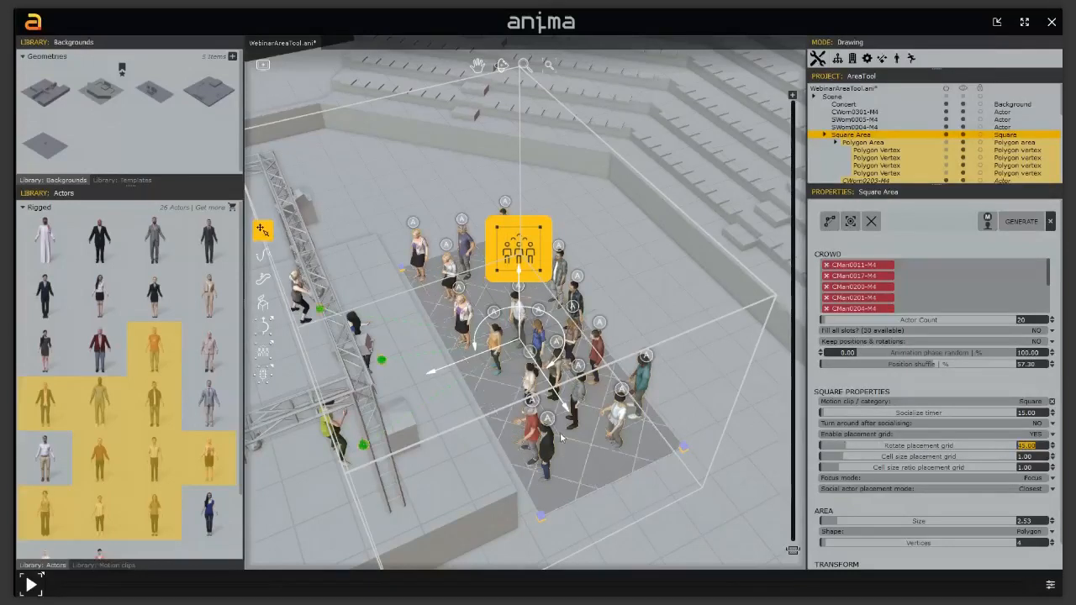
{"action": "middle_click_drag", "start_coordinate": [568, 435], "coordinate": [586, 437]}
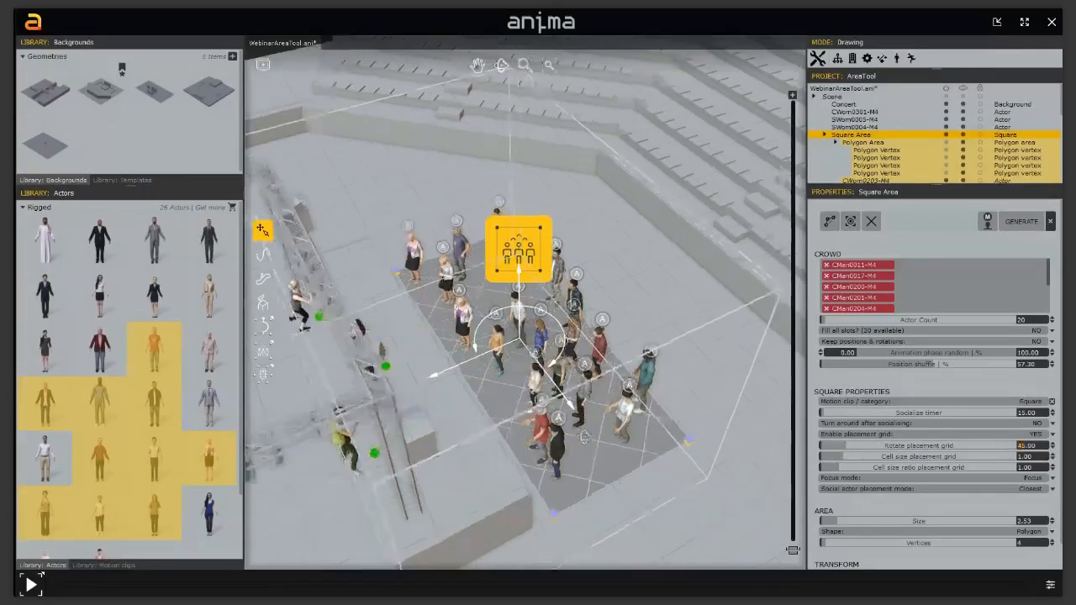
{"action": "middle_click_drag", "start_coordinate": [585, 438], "coordinate": [594, 435]}
Step: Set the square area's placement grid rotation to 50 and regenerate the crowd
{"action": "double_click", "coordinate": [1009, 447]}
{"action": "type", "text": "90"}
{"action": "key", "text": "Return"}
{"action": "left_click", "coordinate": [1021, 222]}
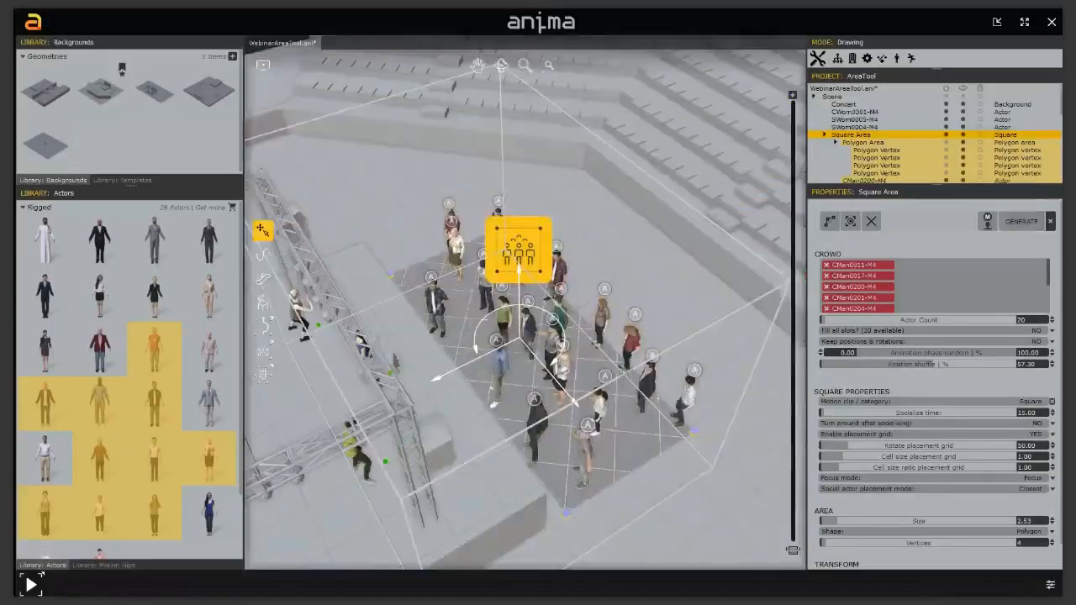
{"action": "mouse_move", "coordinate": [557, 381]}
{"action": "middle_mouse_down"}
{"action": "mouse_move", "coordinate": [698, 369]}
{"action": "mouse_move", "coordinate": [404, 372]}
{"action": "mouse_move", "coordinate": [545, 391]}
{"action": "middle_mouse_up"}
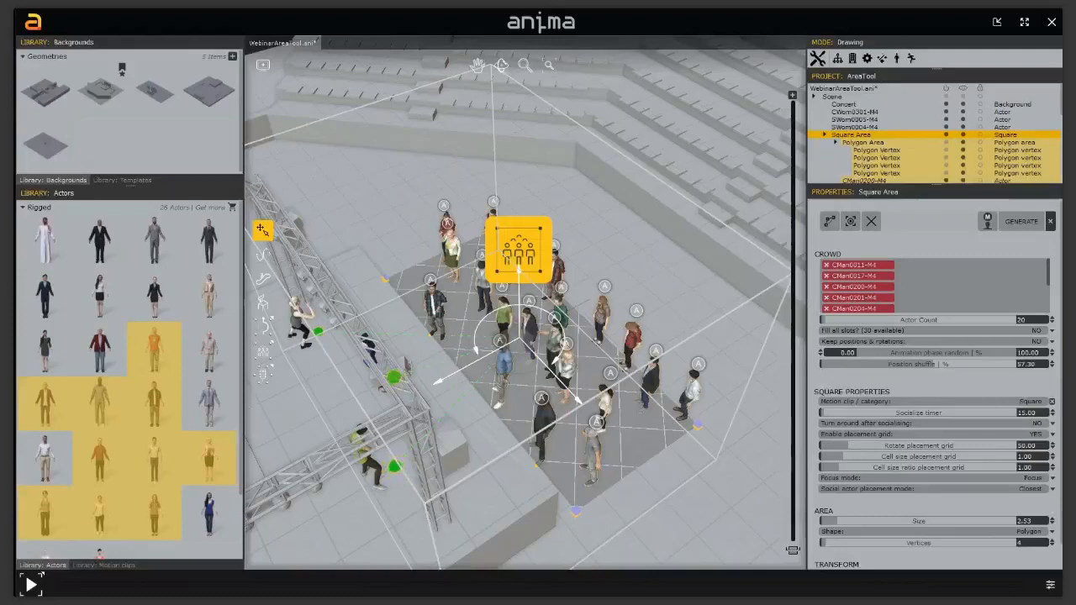
{"action": "middle_click_drag", "start_coordinate": [618, 383], "coordinate": [542, 400]}
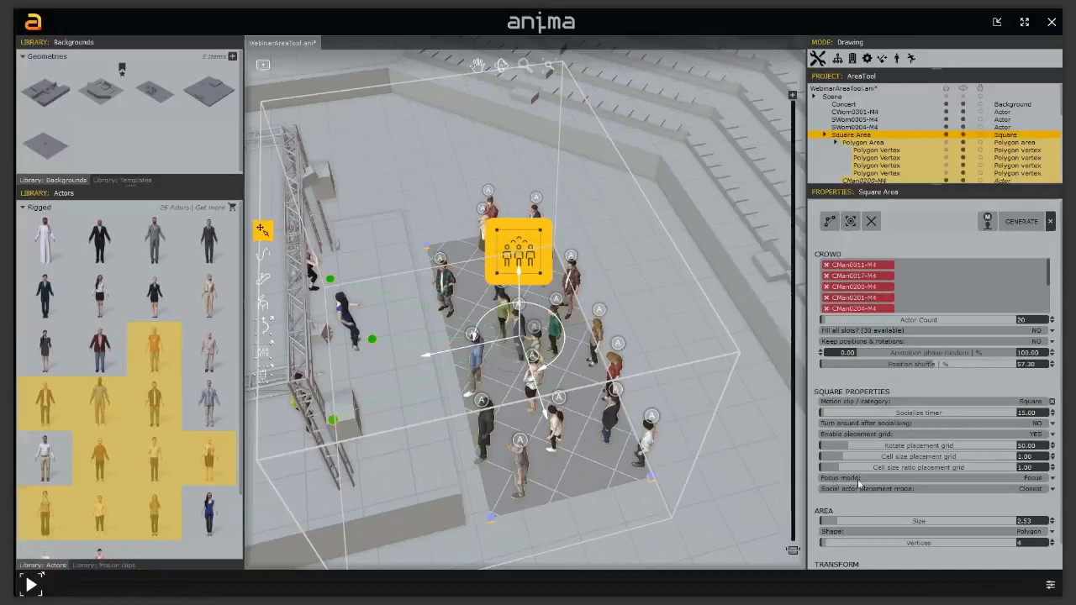
Step: Switch the square area's focus mode to Grid so the actors face the grid direction
{"action": "left_click", "coordinate": [1032, 478]}
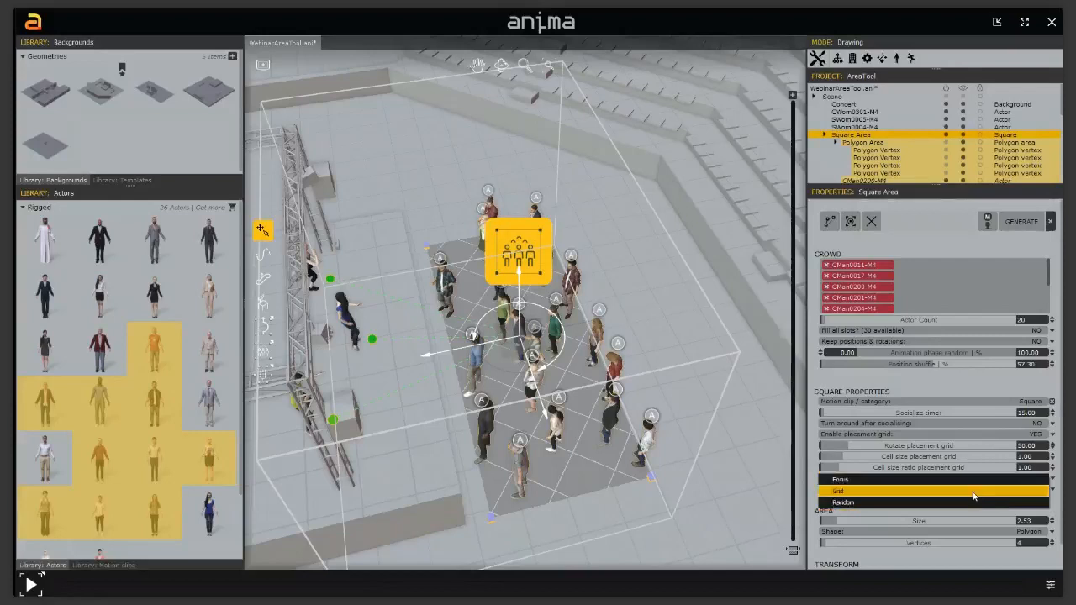
{"action": "left_click", "coordinate": [973, 493]}
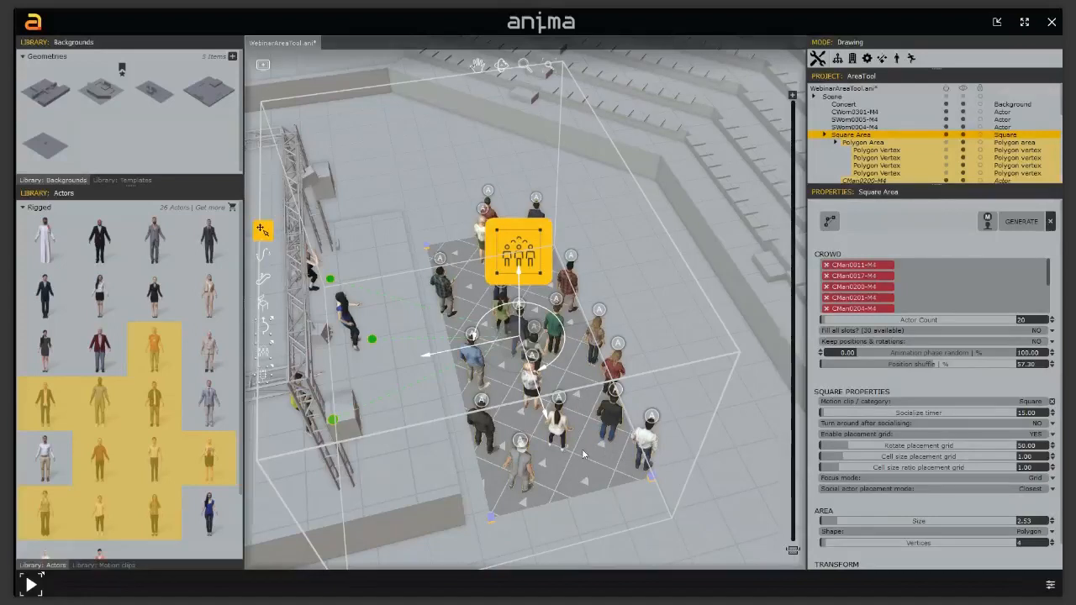
{"action": "middle_click_drag", "start_coordinate": [577, 459], "coordinate": [521, 424]}
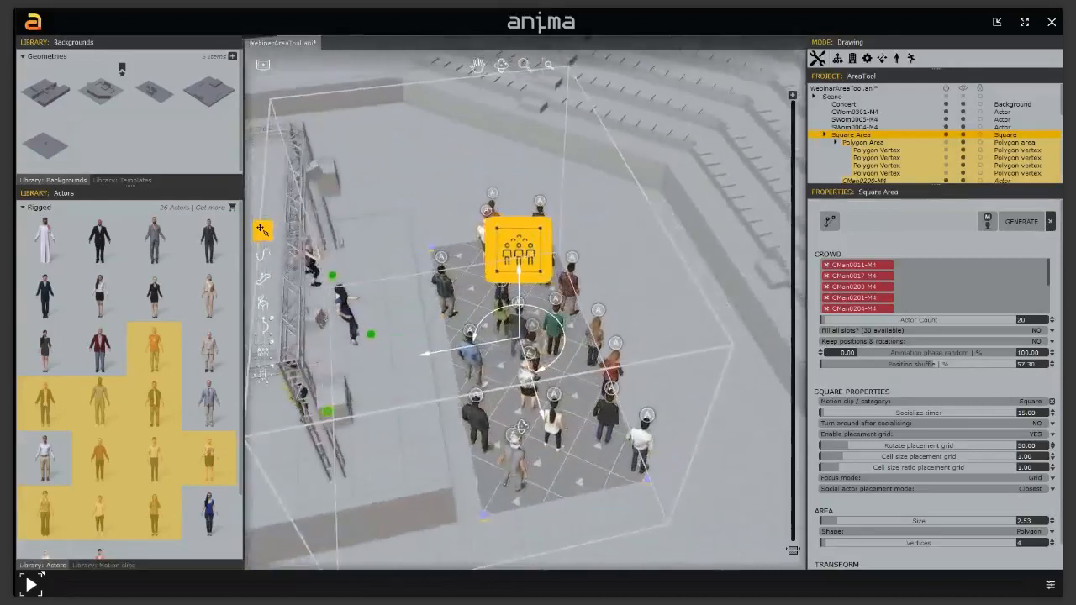
Step: Set the placement grid rotation to 180 to turn the crowd's facing direction
{"action": "double_click", "coordinate": [1036, 446]}
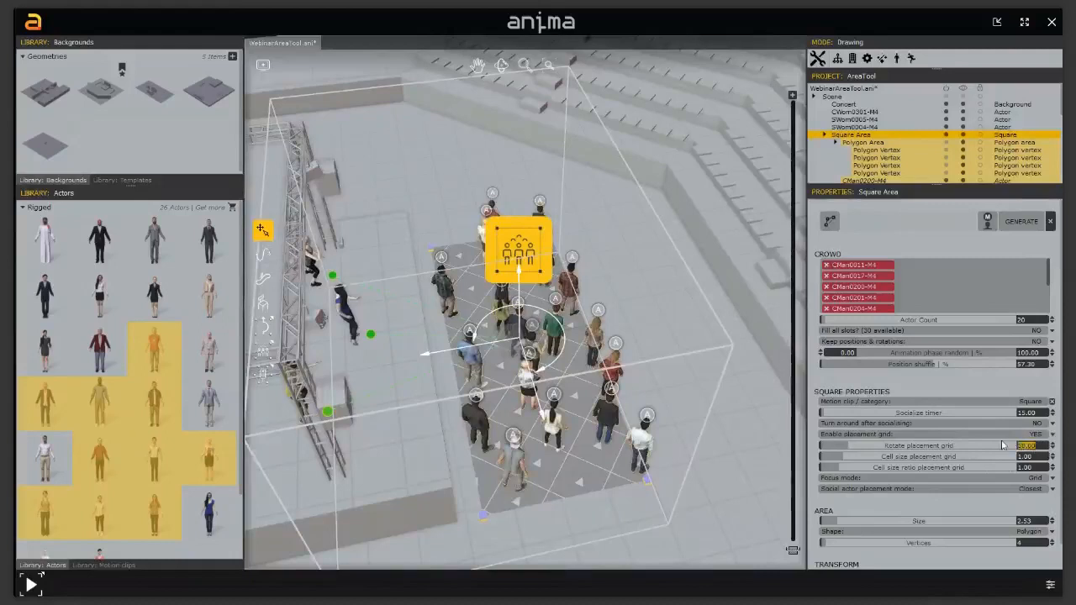
{"action": "type", "text": "180"}
{"action": "key", "text": "Return"}
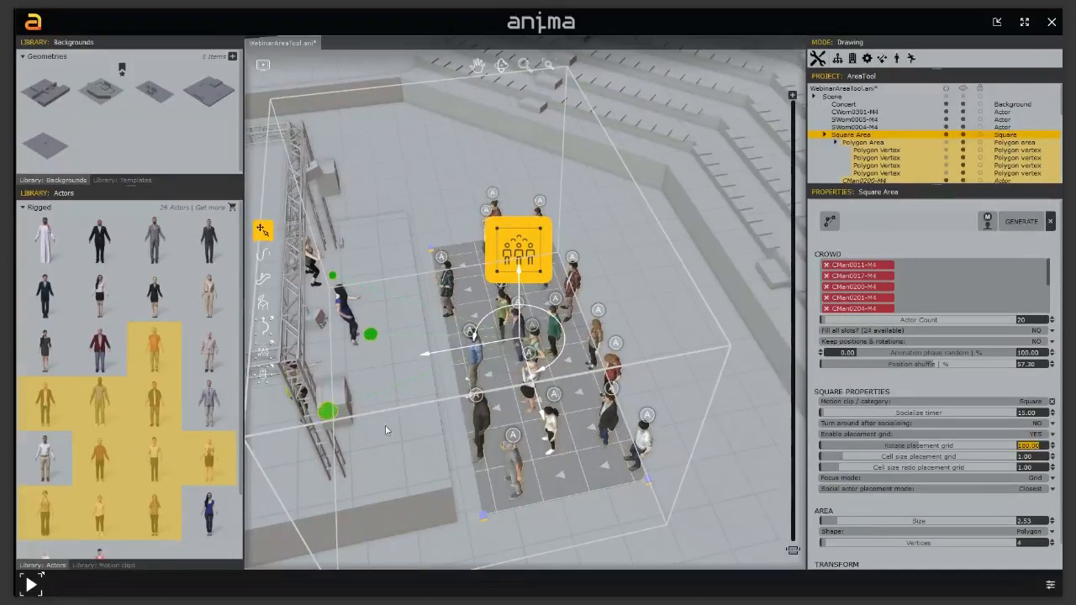
{"action": "mouse_move", "coordinate": [526, 401]}
{"action": "middle_mouse_down"}
{"action": "mouse_move", "coordinate": [599, 405]}
{"action": "mouse_move", "coordinate": [544, 389]}
{"action": "middle_mouse_up"}
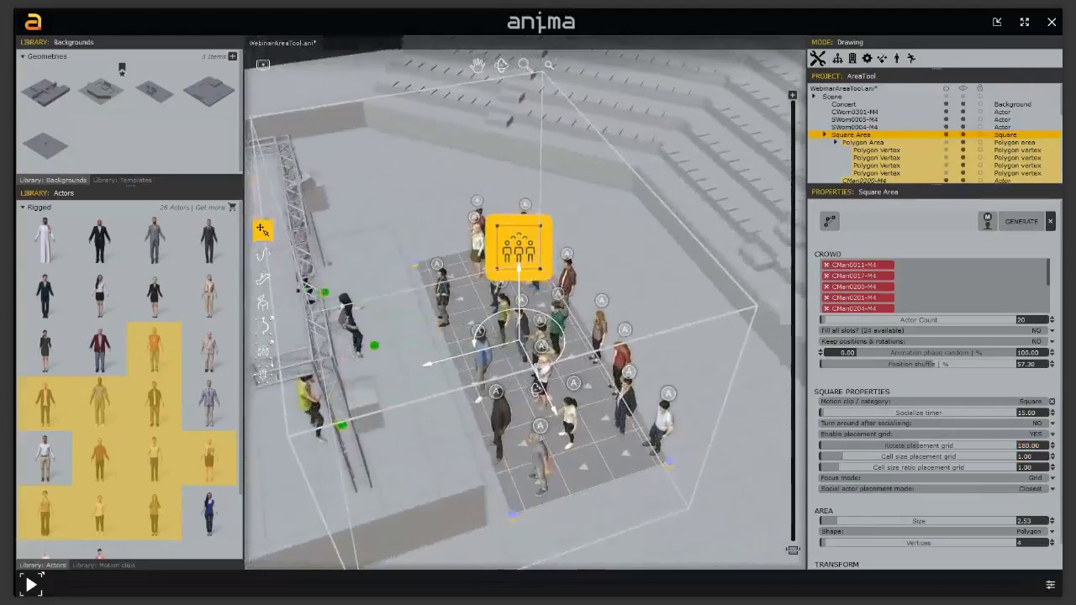
{"action": "middle_click_drag", "start_coordinate": [536, 390], "coordinate": [534, 390]}
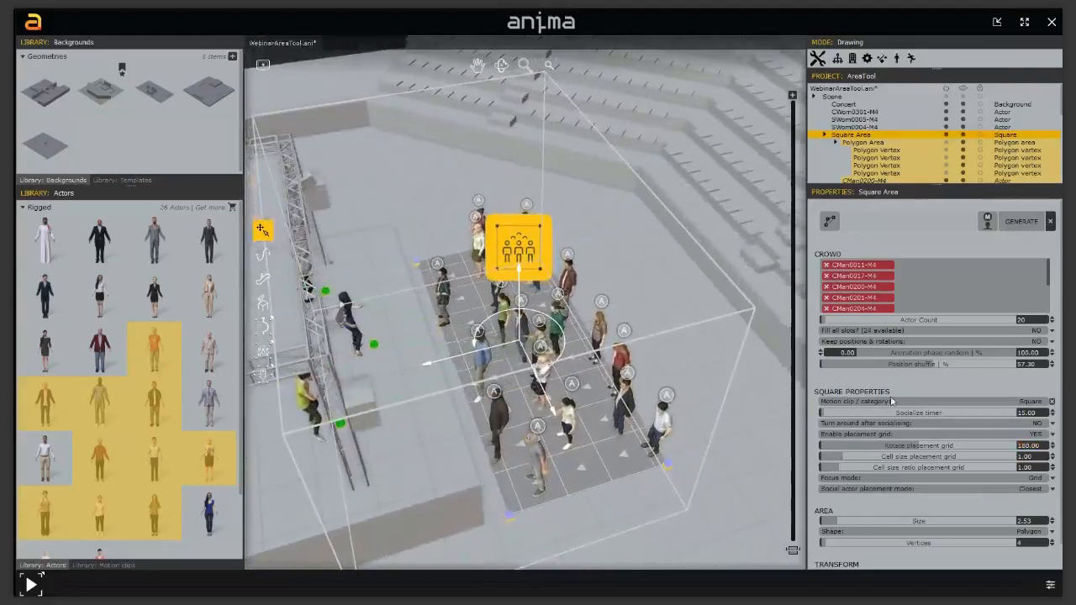
Step: Restore the placement grid rotation to 50 and switch the square area's focus mode back to Focus
{"action": "left_click", "coordinate": [1030, 446]}
{"action": "type", "text": "50"}
{"action": "key", "text": "Return"}
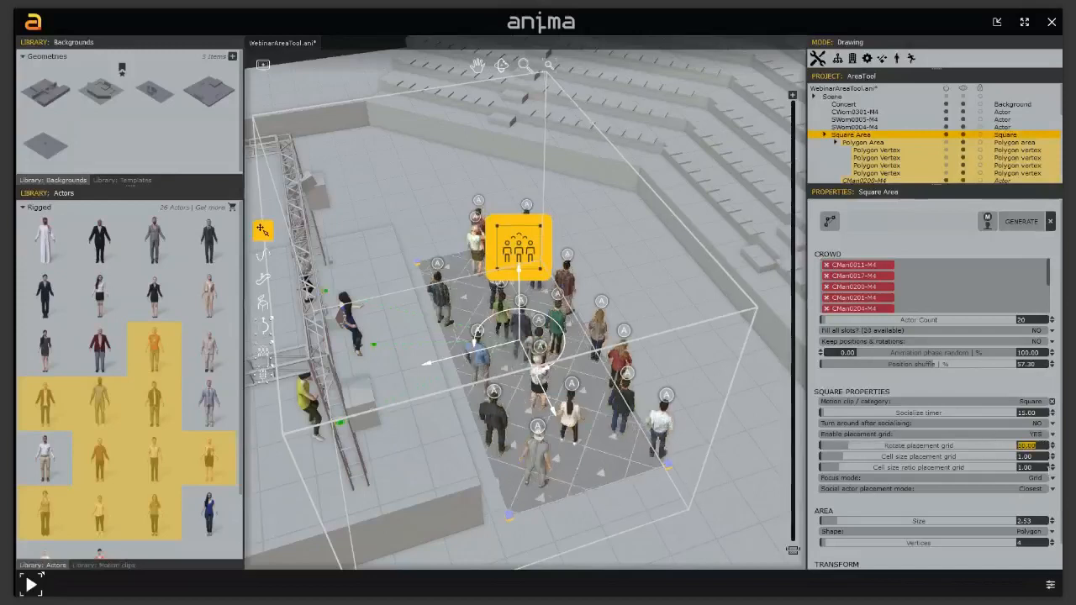
{"action": "left_click", "coordinate": [1051, 477]}
{"action": "left_click", "coordinate": [999, 488]}
{"action": "middle_click_drag", "start_coordinate": [548, 417], "coordinate": [640, 428]}
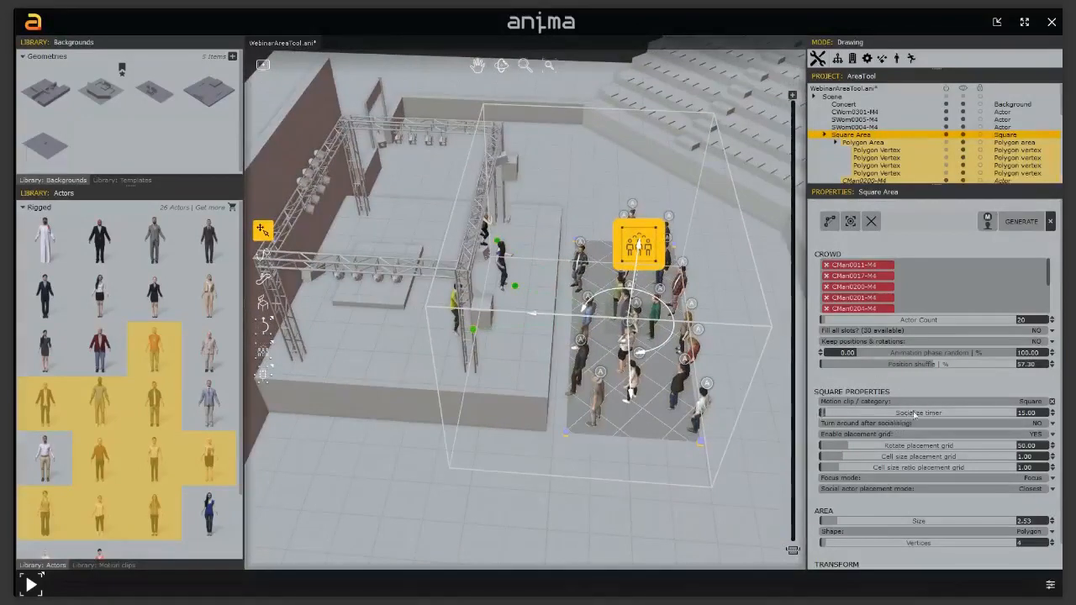
{"action": "mouse_move", "coordinate": [915, 418]}
{"action": "middle_click_drag", "start_coordinate": [692, 361], "coordinate": [615, 369]}
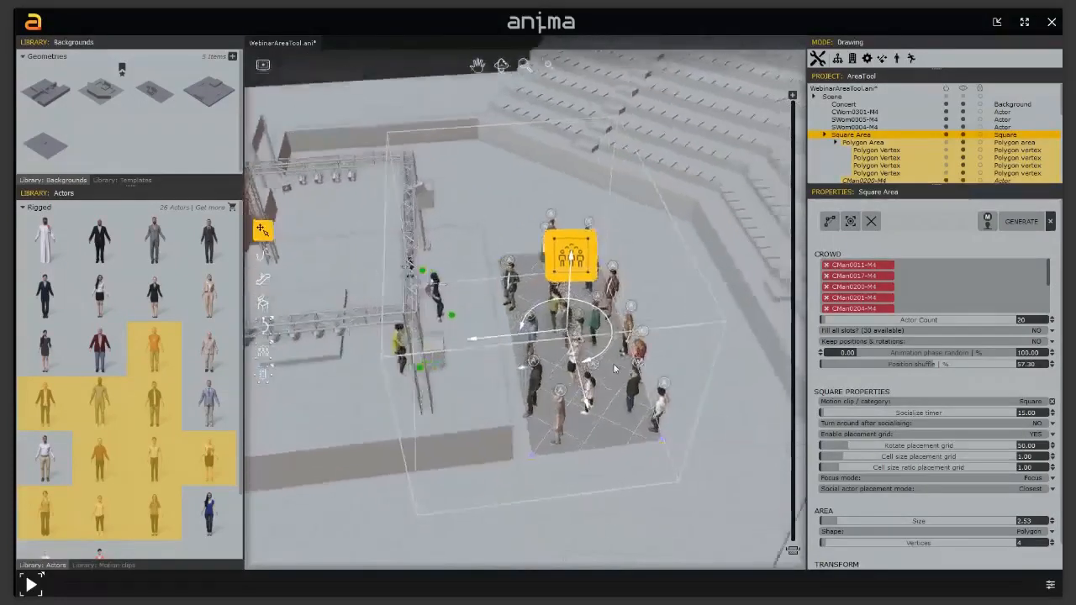
{"action": "scroll", "coordinate": [615, 369], "scroll_direction": "up", "scroll_amount": 2}
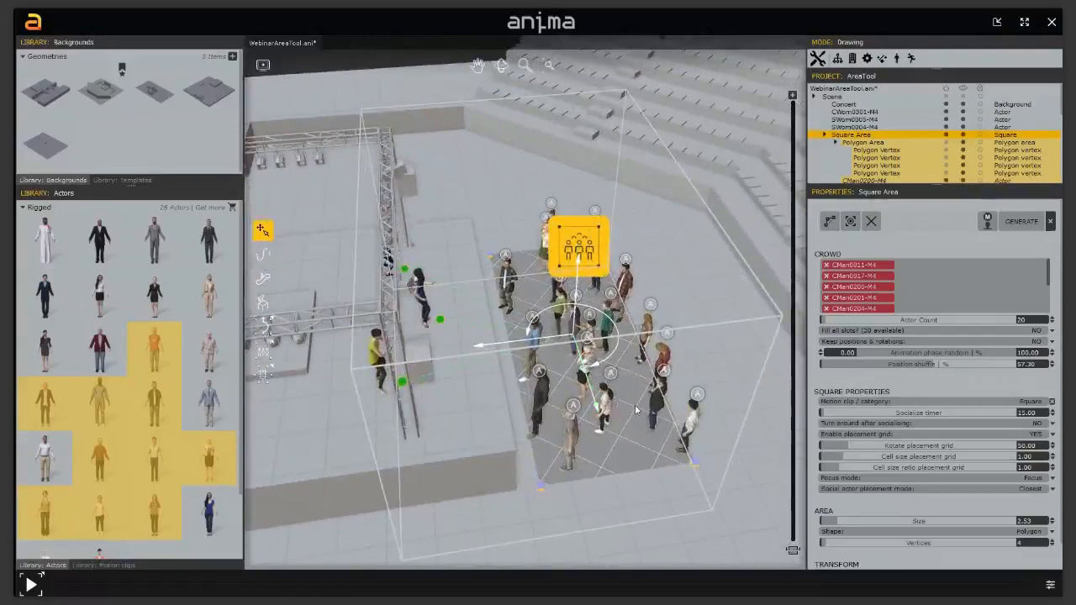
Step: Extend the square area toward the seating stands by moving its two rear polygon vertices away from the stage, then reselect the area
{"action": "mouse_move", "coordinate": [916, 418]}
{"action": "middle_click_drag", "start_coordinate": [640, 423], "coordinate": [565, 466], "text": "alt"}
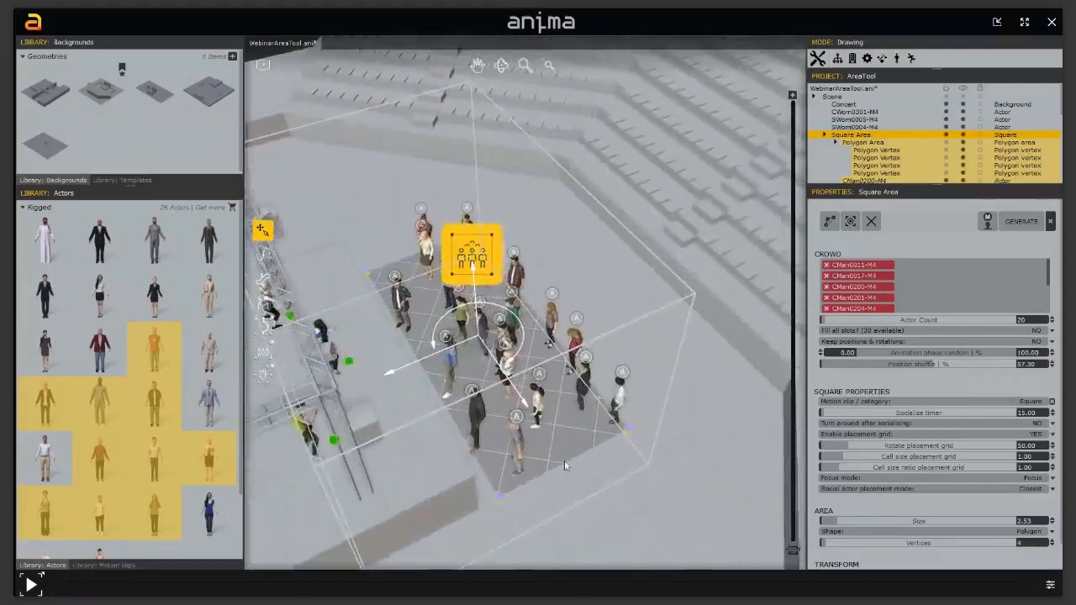
{"action": "left_click", "coordinate": [629, 430]}
{"action": "middle_click_drag", "start_coordinate": [632, 433], "coordinate": [501, 435], "text": "alt"}
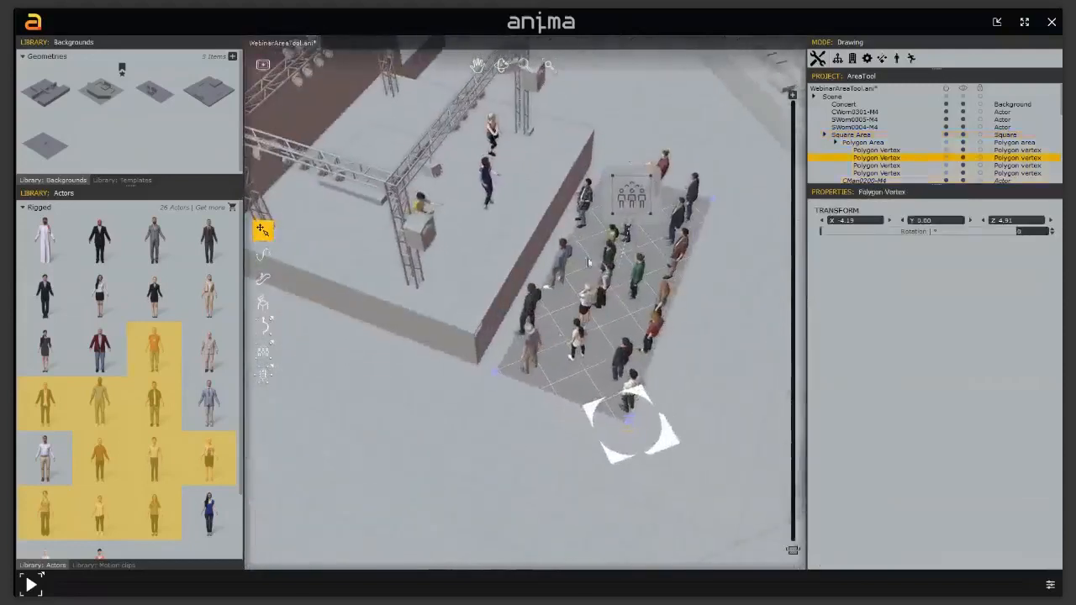
{"action": "left_click", "coordinate": [713, 201], "text": "ctrl"}
{"action": "middle_click_drag", "start_coordinate": [538, 349], "coordinate": [483, 347], "text": "alt"}
{"action": "left_click_drag", "start_coordinate": [490, 351], "coordinate": [597, 310]}
{"action": "middle_click_drag", "start_coordinate": [599, 366], "coordinate": [539, 357], "text": "alt"}
{"action": "left_click", "coordinate": [644, 450]}
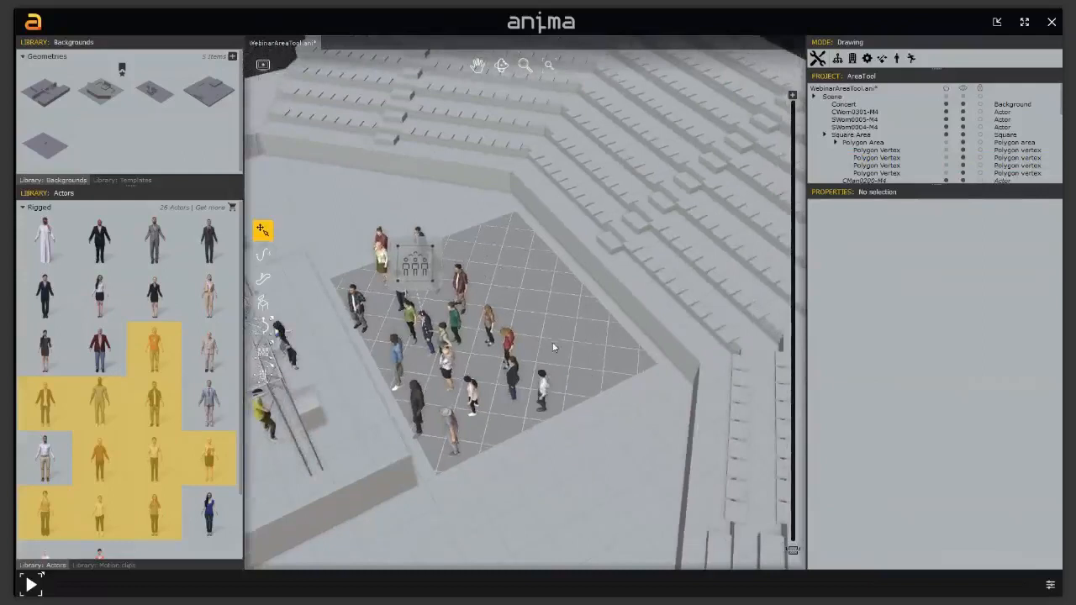
{"action": "middle_click_drag", "start_coordinate": [553, 347], "coordinate": [634, 369], "text": "alt"}
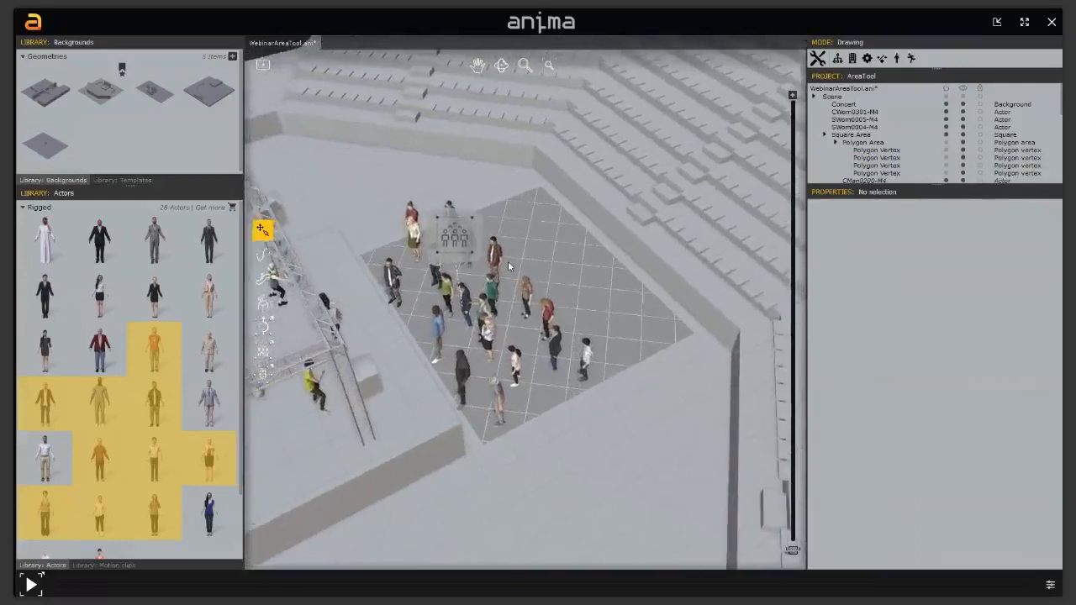
{"action": "left_click", "coordinate": [455, 239]}
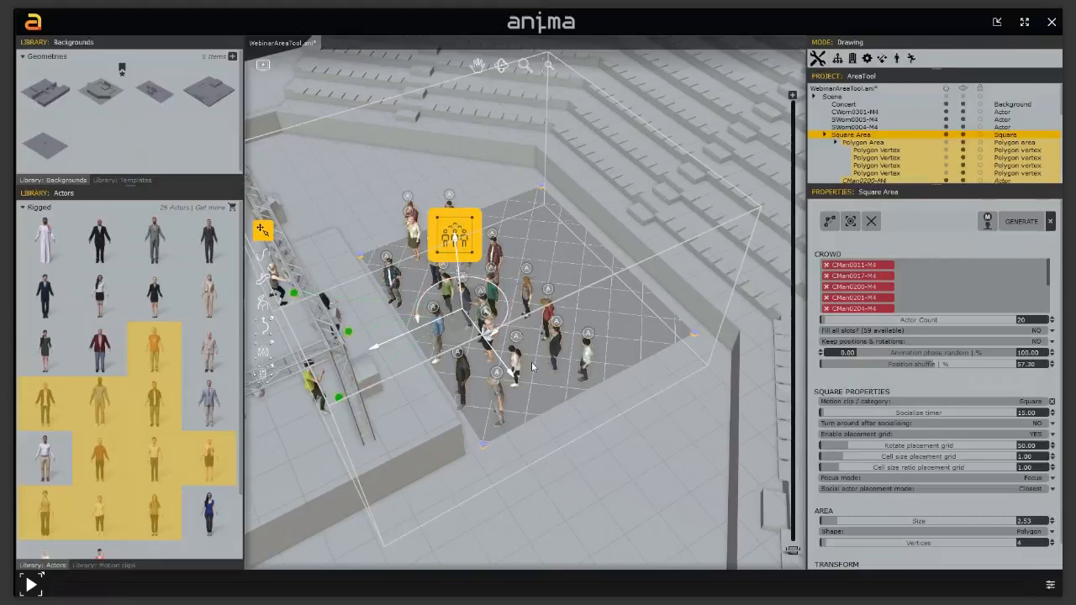
Step: Start a path behind the stage wall, leading it around the corner, in through the side gate and up to the crowd area's nearer rear corner
{"action": "middle_click_drag", "start_coordinate": [540, 355], "coordinate": [596, 393], "text": "alt"}
{"action": "scroll", "coordinate": [590, 449], "scroll_direction": "down", "scroll_amount": 1}
{"action": "middle_click_drag", "start_coordinate": [590, 449], "coordinate": [593, 477], "text": "alt"}
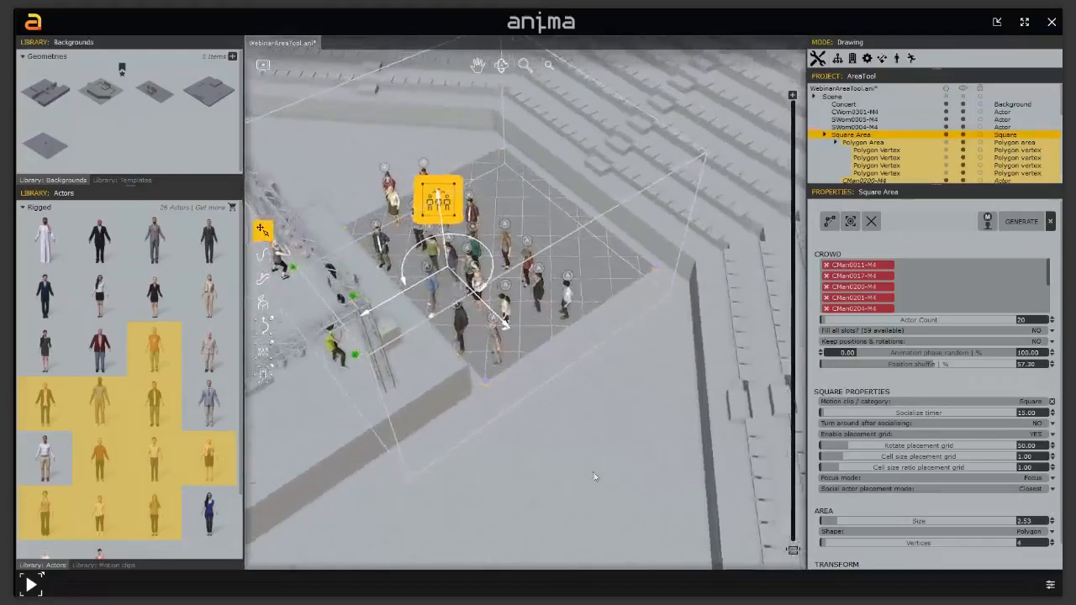
{"action": "middle_click_drag", "start_coordinate": [586, 404], "coordinate": [579, 358]}
{"action": "scroll", "coordinate": [560, 407], "scroll_direction": "down", "scroll_amount": 4}
{"action": "middle_click_drag", "start_coordinate": [560, 409], "coordinate": [605, 379], "text": "alt"}
{"action": "left_click", "coordinate": [554, 434]}
{"action": "middle_click_drag", "start_coordinate": [489, 405], "coordinate": [567, 392]}
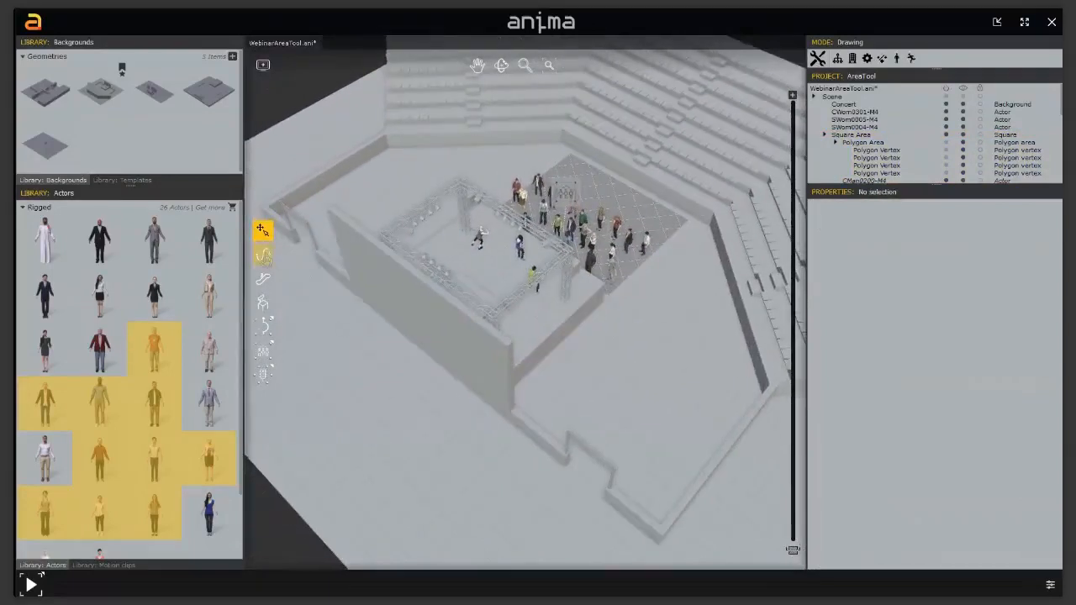
{"action": "left_click", "coordinate": [264, 255]}
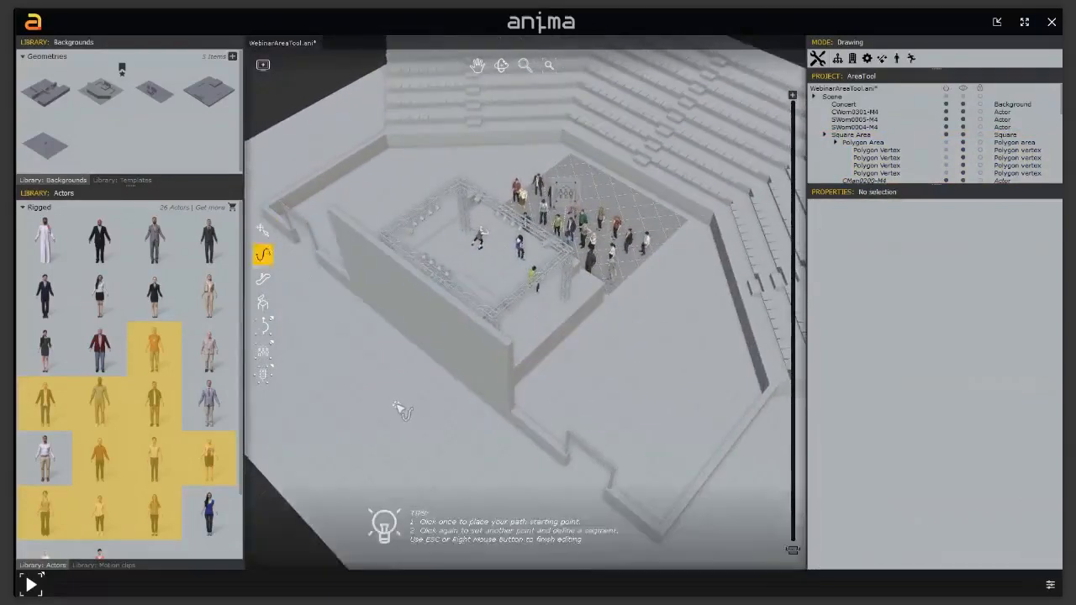
{"action": "left_click", "coordinate": [398, 407]}
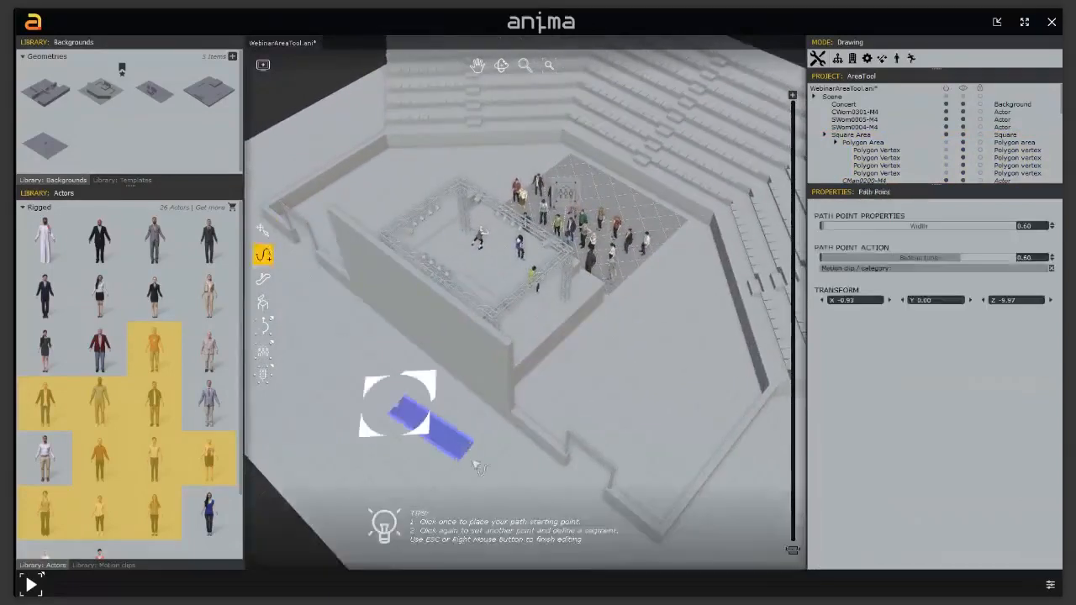
{"action": "left_click", "coordinate": [545, 523]}
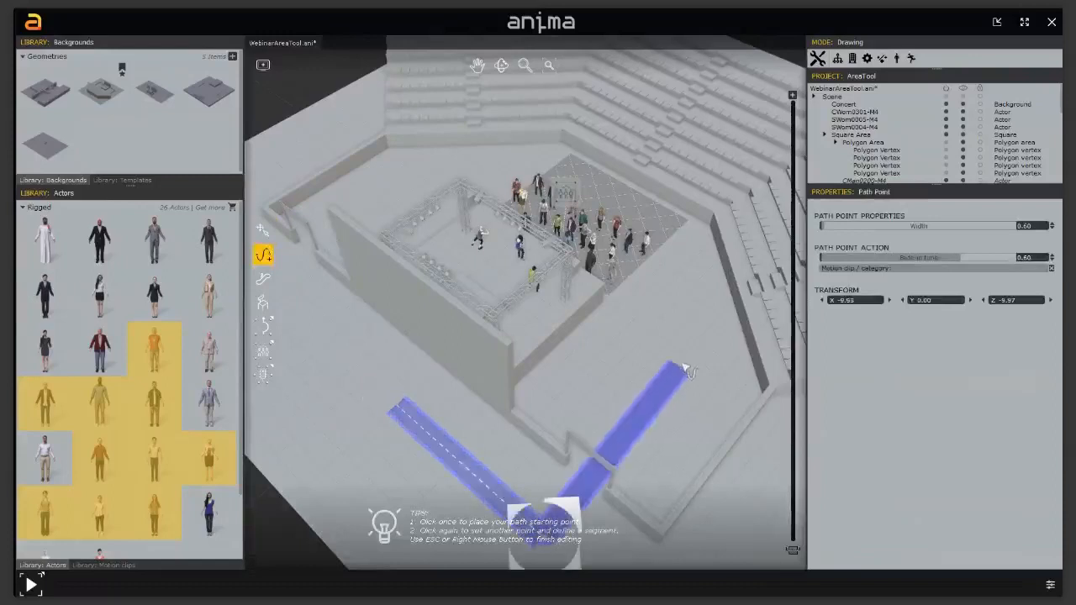
{"action": "left_click", "coordinate": [719, 338]}
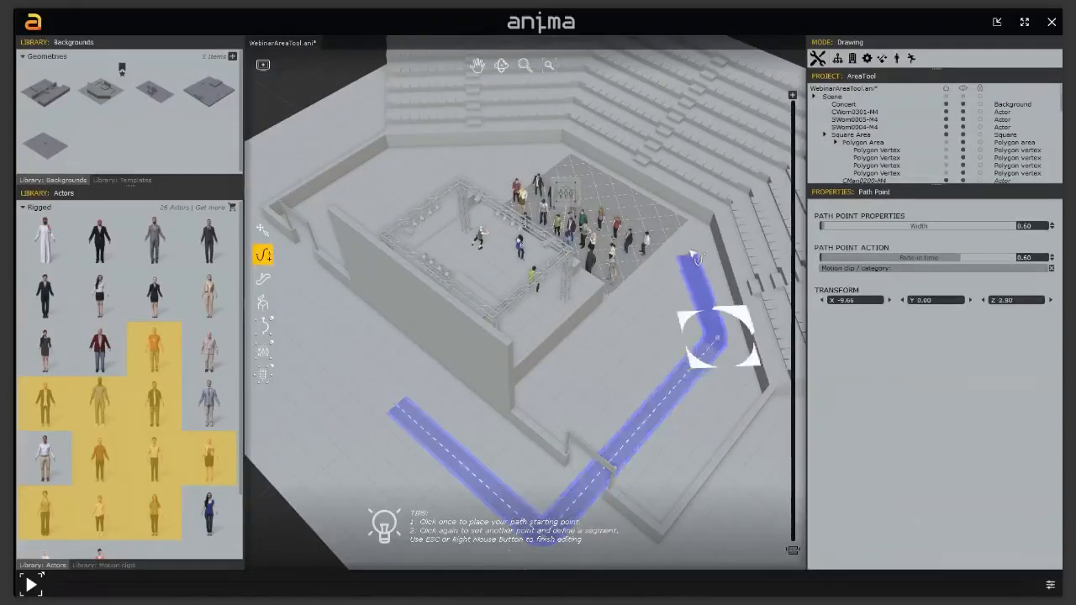
{"action": "left_click", "coordinate": [693, 239]}
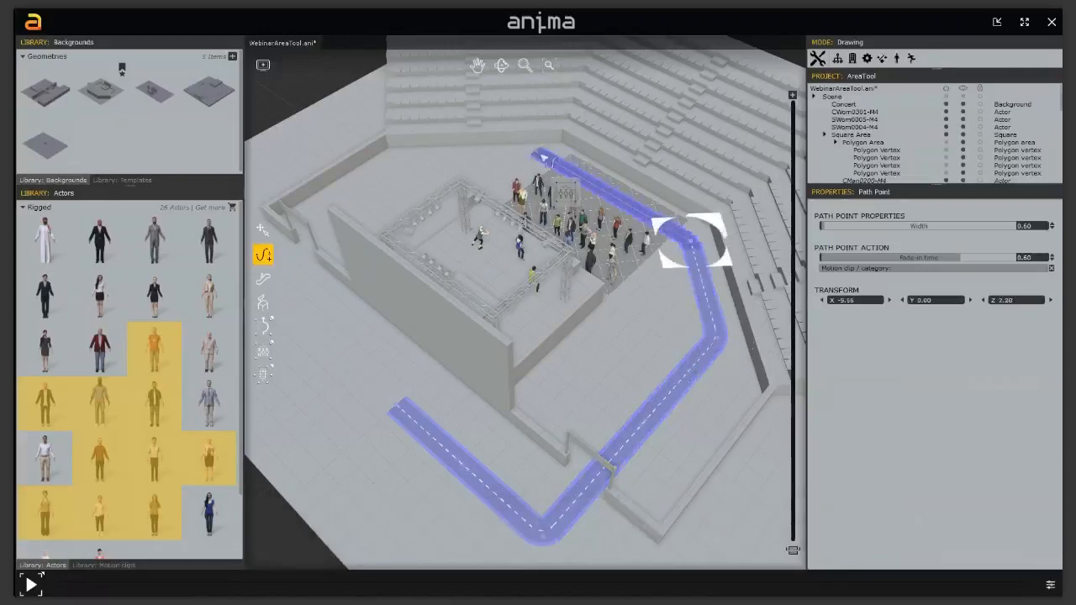
Step: Continue the path along the crowd area's rear, out through the opposite gate and behind the stage, ending it just short of its starting point
{"action": "left_click", "coordinate": [550, 161]}
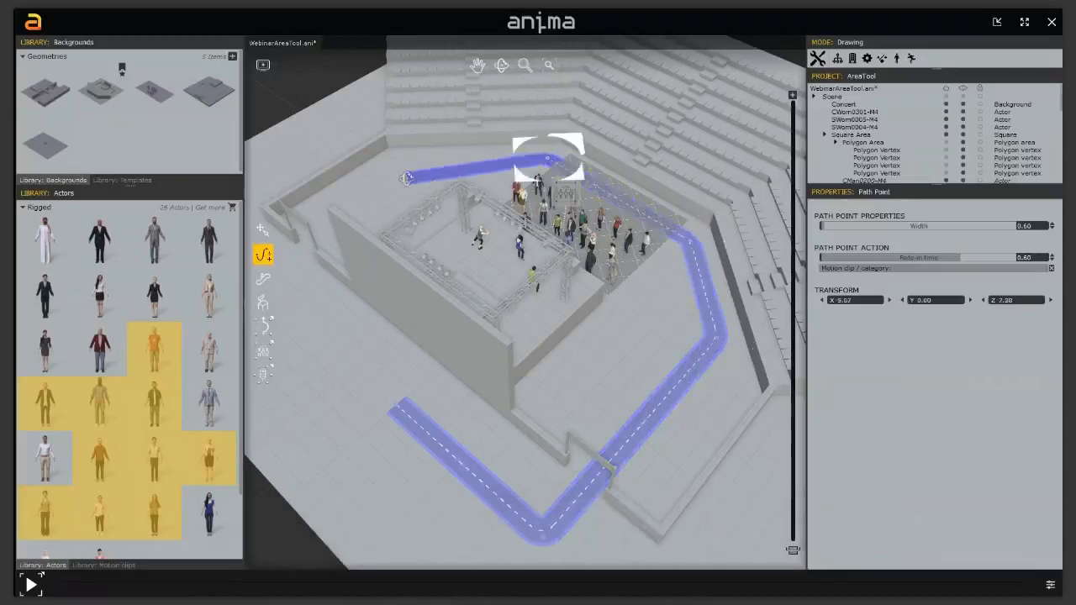
{"action": "left_click", "coordinate": [407, 178]}
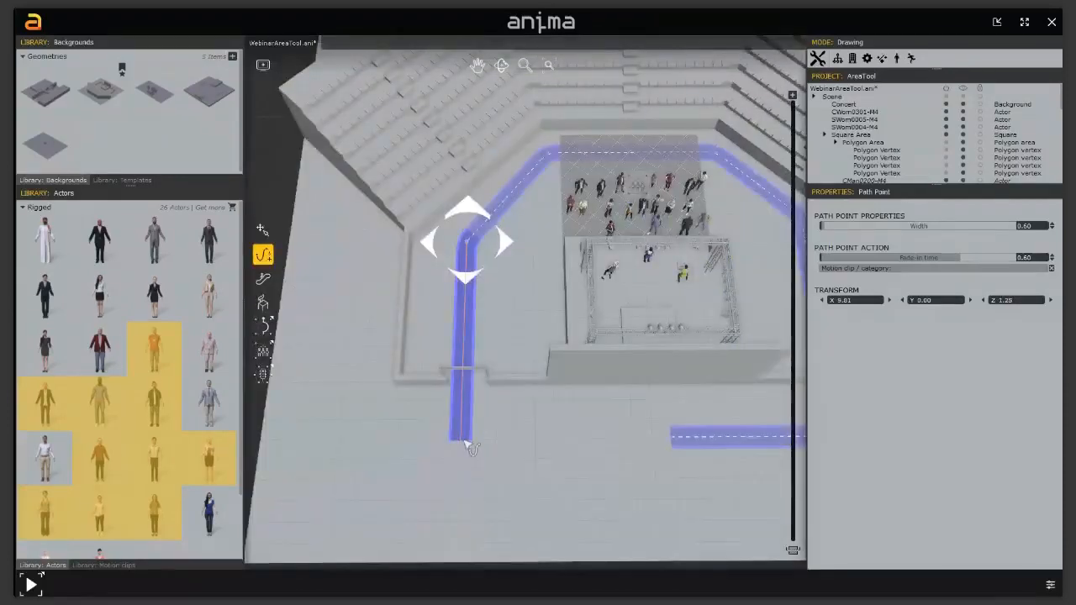
{"action": "left_click", "coordinate": [461, 440]}
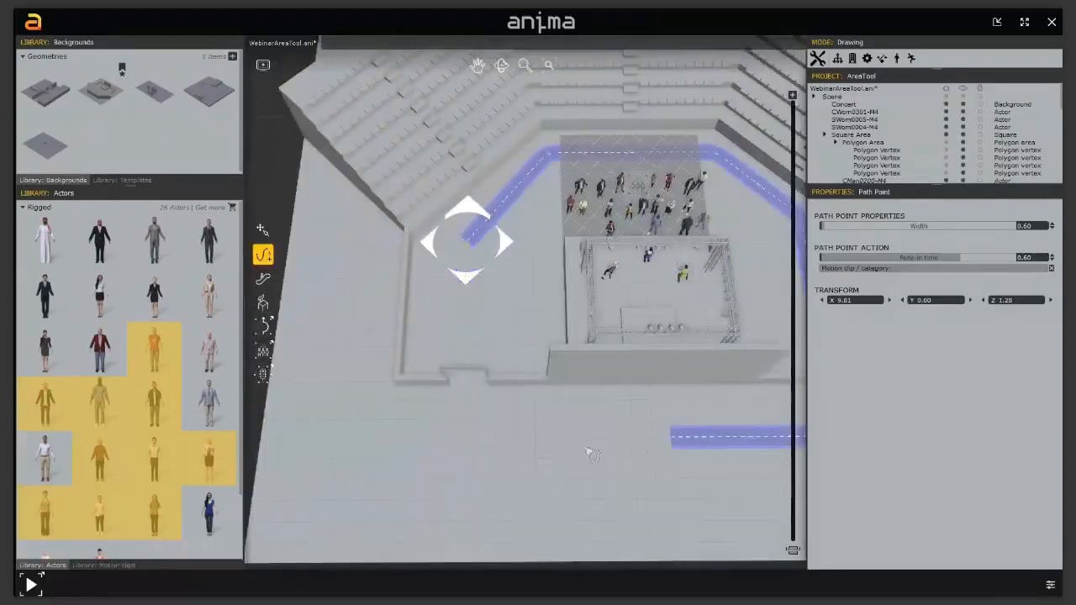
{"action": "left_click", "coordinate": [649, 443]}
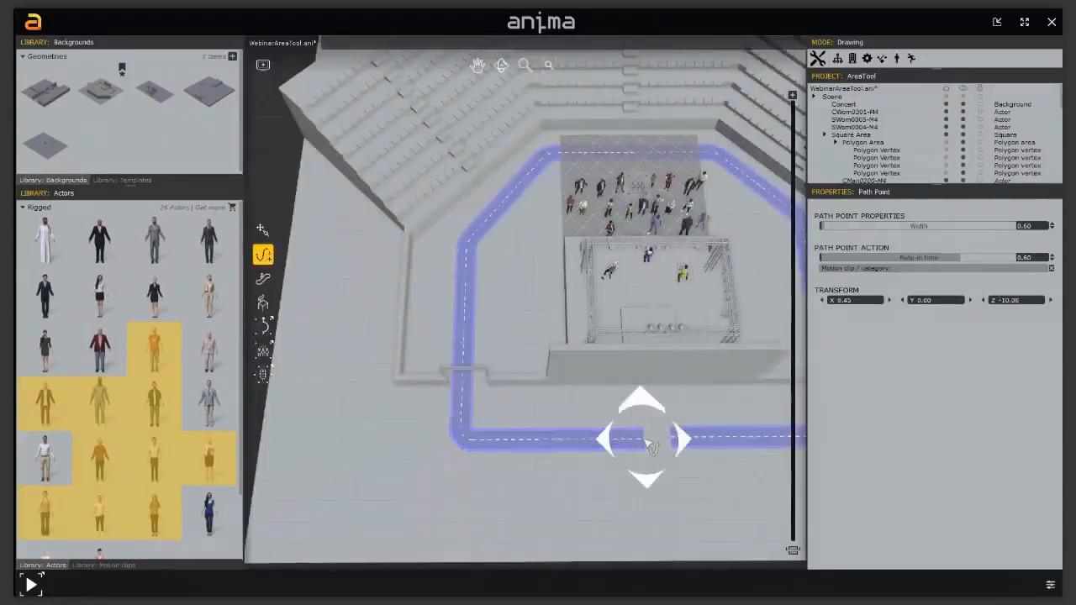
{"action": "right_click", "coordinate": [647, 441]}
Step: Select the path points on both sides of the first gate and shift them slightly toward the stage to center the path in the opening
{"action": "mouse_move", "coordinate": [659, 441]}
{"action": "middle_mouse_down"}
{"action": "mouse_move", "coordinate": [557, 408]}
{"action": "mouse_move", "coordinate": [566, 389]}
{"action": "mouse_move", "coordinate": [582, 393]}
{"action": "middle_mouse_up"}
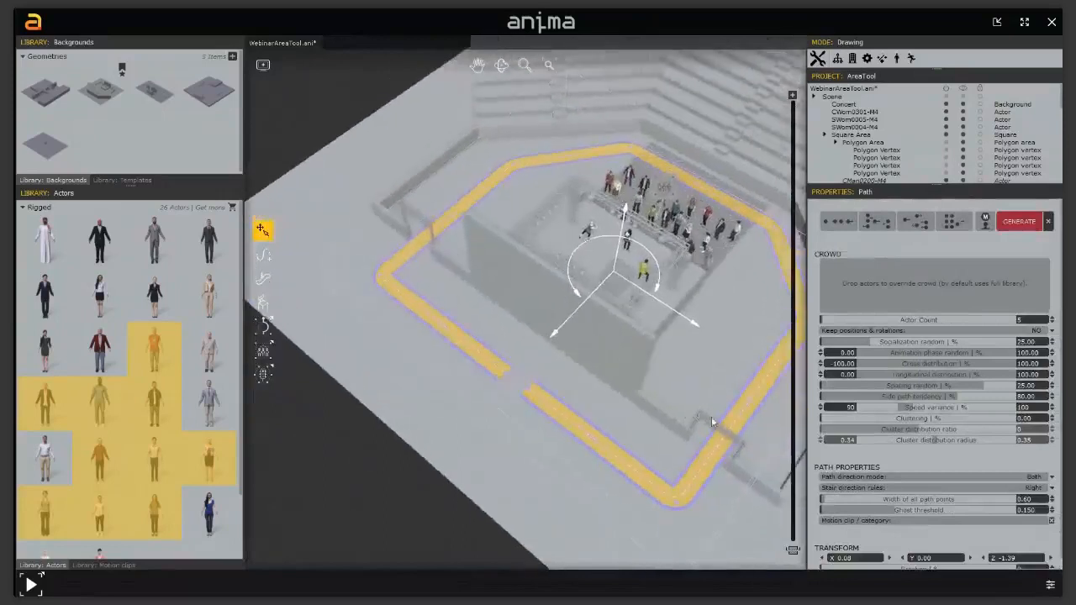
{"action": "middle_click_drag", "start_coordinate": [711, 422], "coordinate": [669, 414]}
{"action": "left_click", "coordinate": [631, 495]}
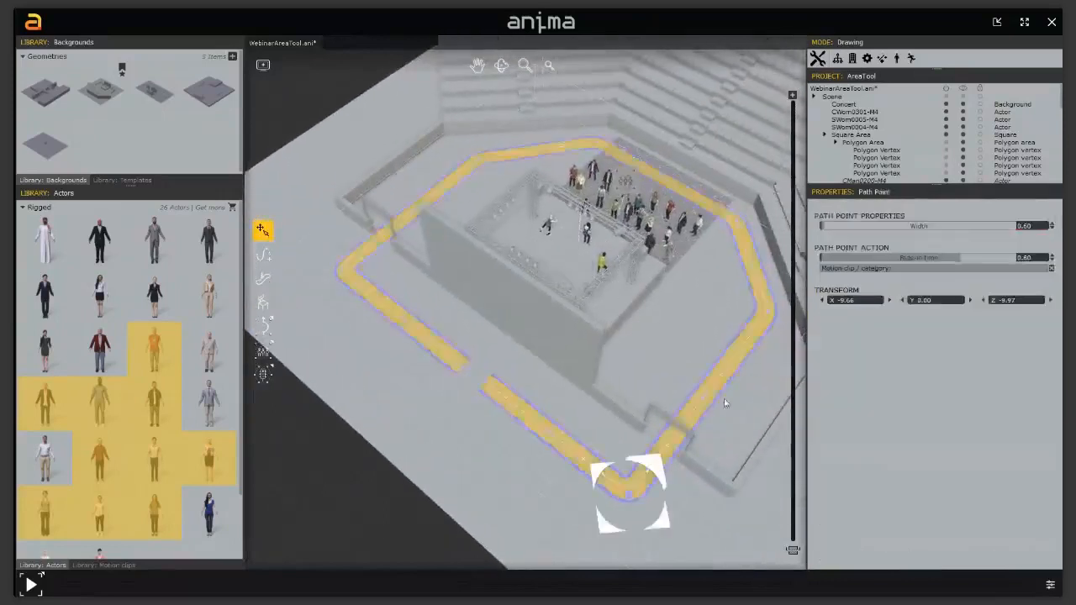
{"action": "left_click", "coordinate": [772, 317], "text": "shift"}
{"action": "left_click_drag", "start_coordinate": [760, 431], "coordinate": [754, 428]}
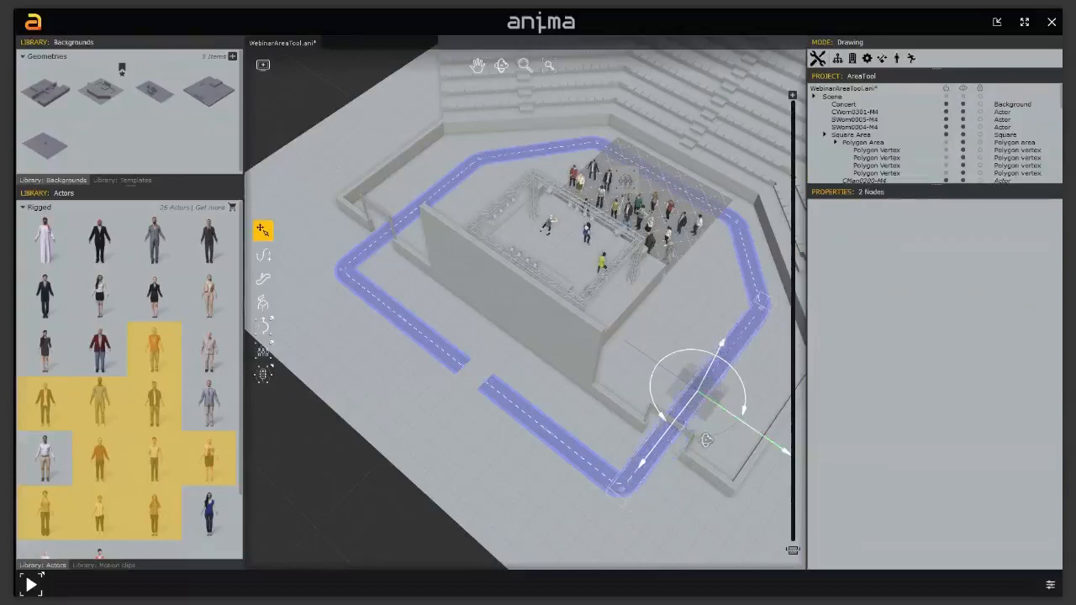
{"action": "middle_click_drag", "start_coordinate": [707, 441], "coordinate": [744, 427], "text": "alt"}
{"action": "left_click", "coordinate": [584, 435]}
{"action": "middle_click_drag", "start_coordinate": [584, 435], "coordinate": [461, 435], "text": "alt"}
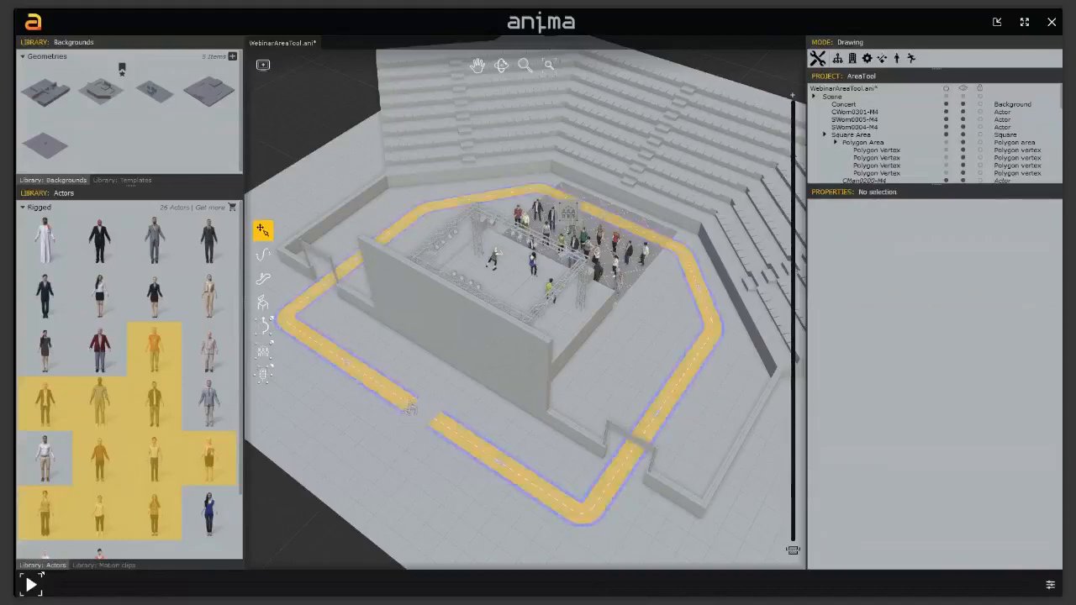
Step: Set the path's direction mode to Forward
{"action": "left_click", "coordinate": [540, 495]}
{"action": "scroll", "coordinate": [580, 478], "scroll_direction": "up", "scroll_amount": 4}
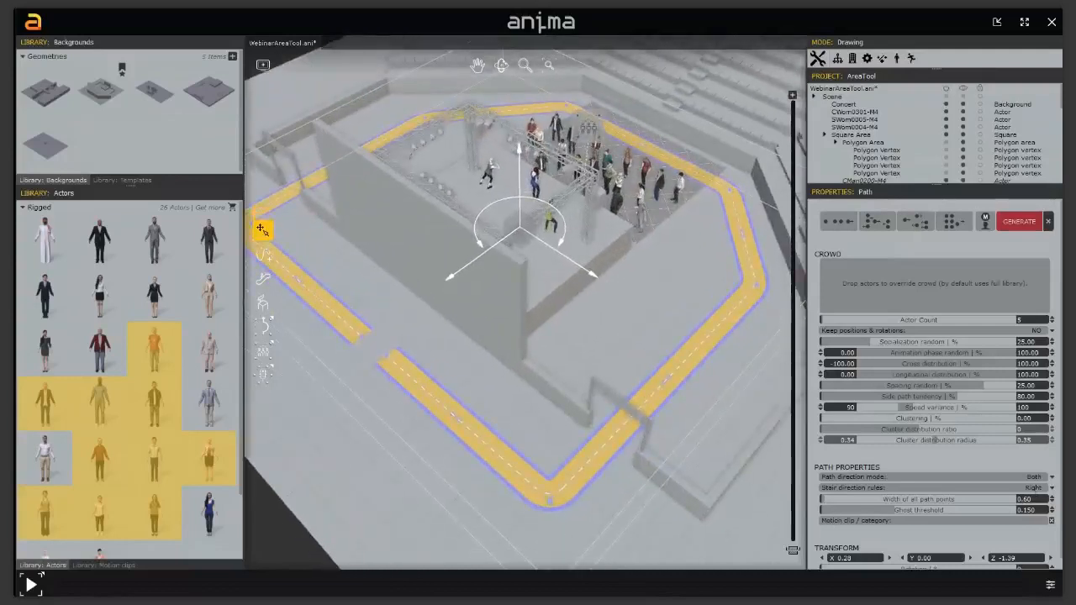
{"action": "left_click", "coordinate": [1042, 478]}
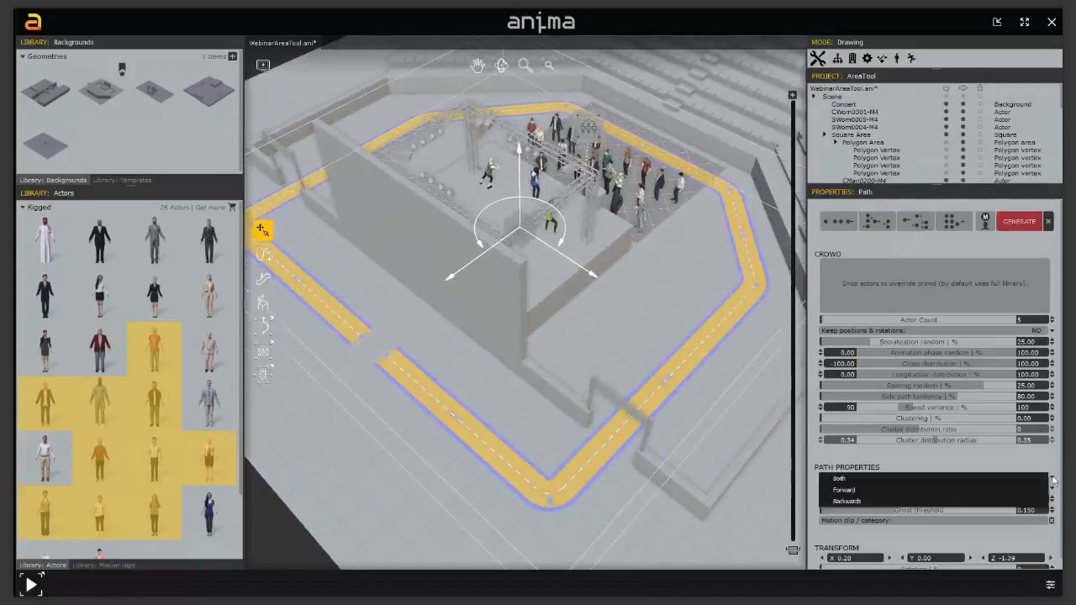
{"action": "left_click", "coordinate": [1010, 489]}
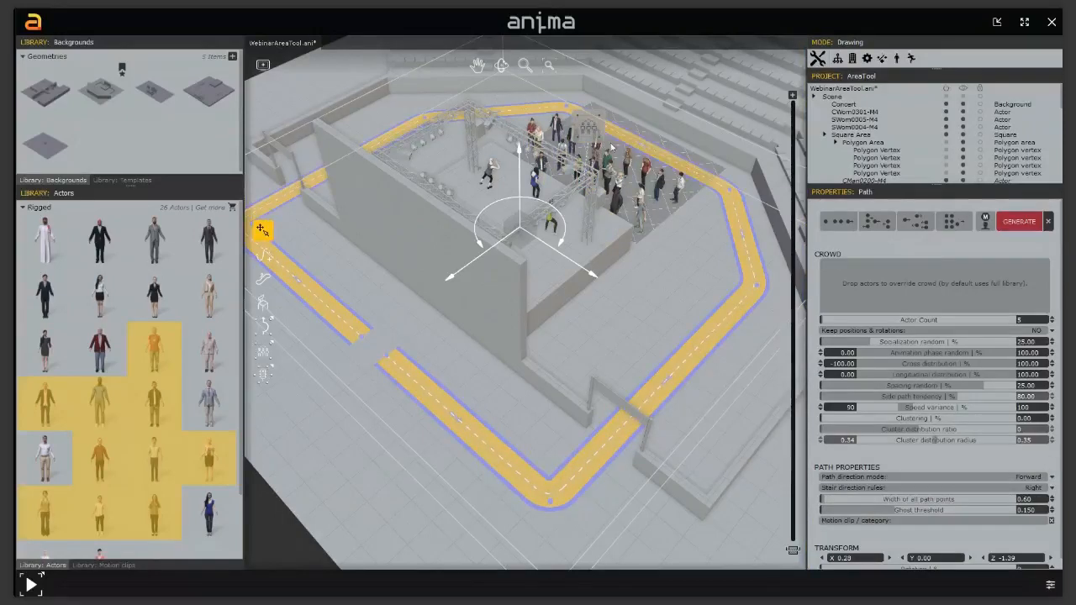
Step: Examine the path's route around the stage and the crowd area from the back and from the seating side
{"action": "middle_click_drag", "start_coordinate": [515, 224], "coordinate": [572, 249]}
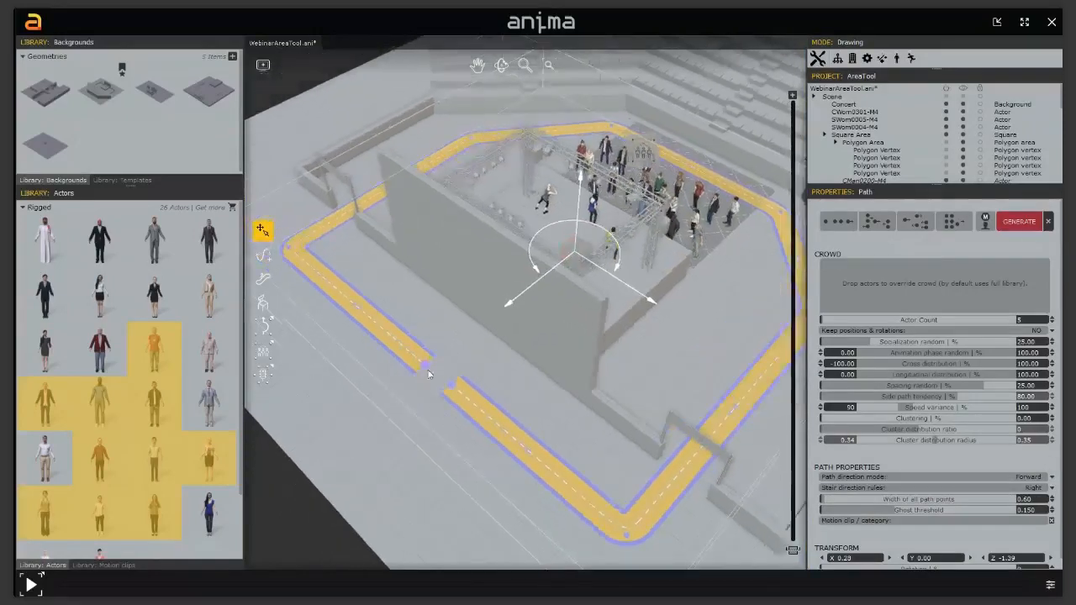
{"action": "middle_click_drag", "start_coordinate": [552, 383], "coordinate": [363, 300], "text": "alt"}
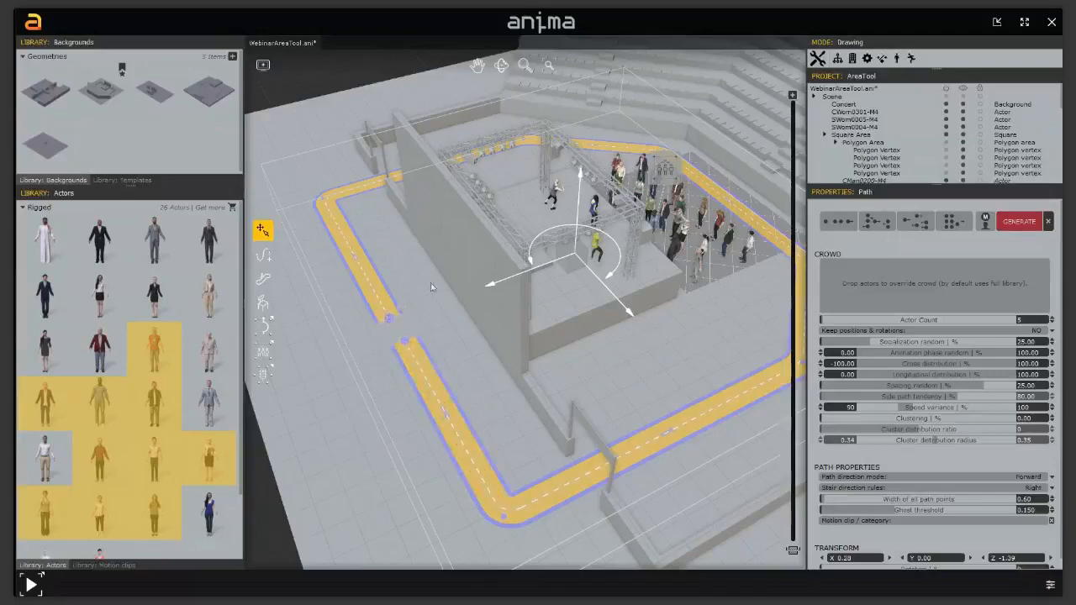
{"action": "middle_click_drag", "start_coordinate": [471, 263], "coordinate": [311, 206]}
{"action": "middle_click_drag", "start_coordinate": [696, 345], "coordinate": [615, 318]}
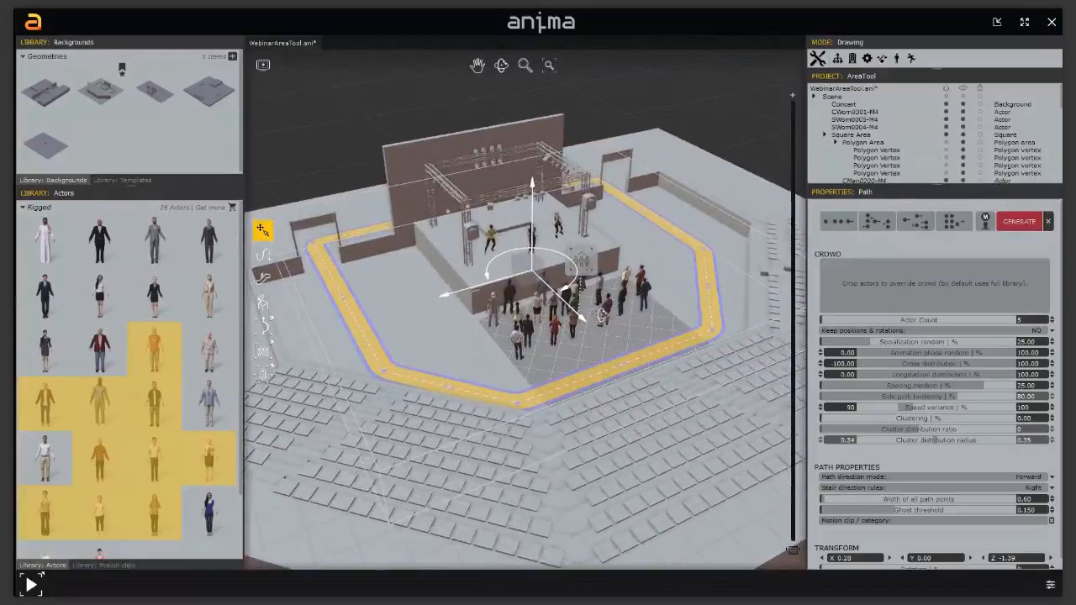
{"action": "middle_click_drag", "start_coordinate": [602, 316], "coordinate": [580, 290]}
{"action": "scroll", "coordinate": [538, 282], "scroll_direction": "up", "scroll_amount": 1}
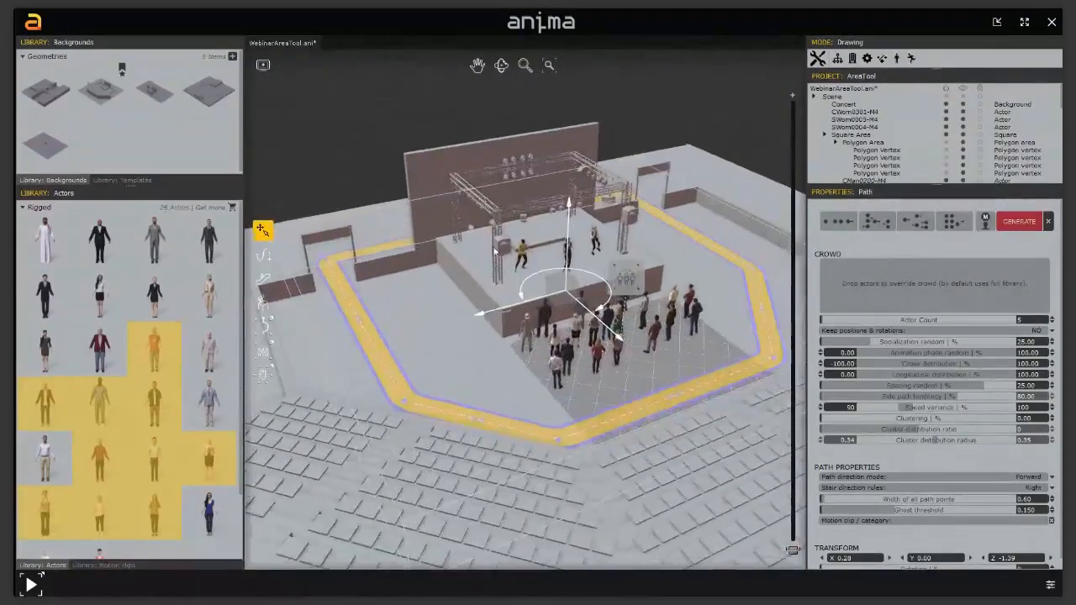
{"action": "middle_click_drag", "start_coordinate": [504, 273], "coordinate": [515, 290]}
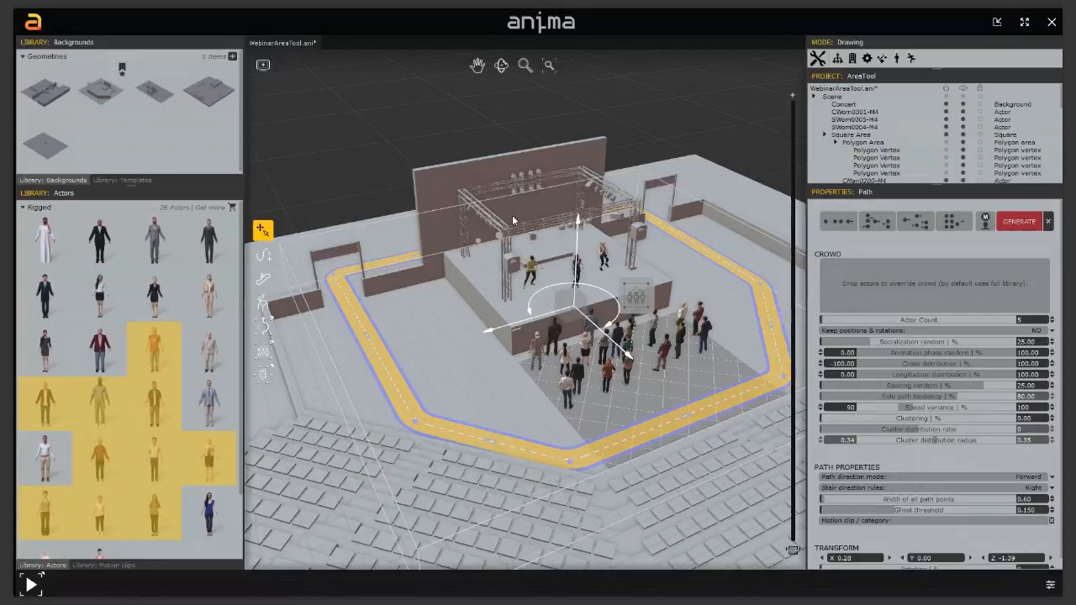
{"action": "middle_click_drag", "start_coordinate": [434, 353], "coordinate": [580, 388]}
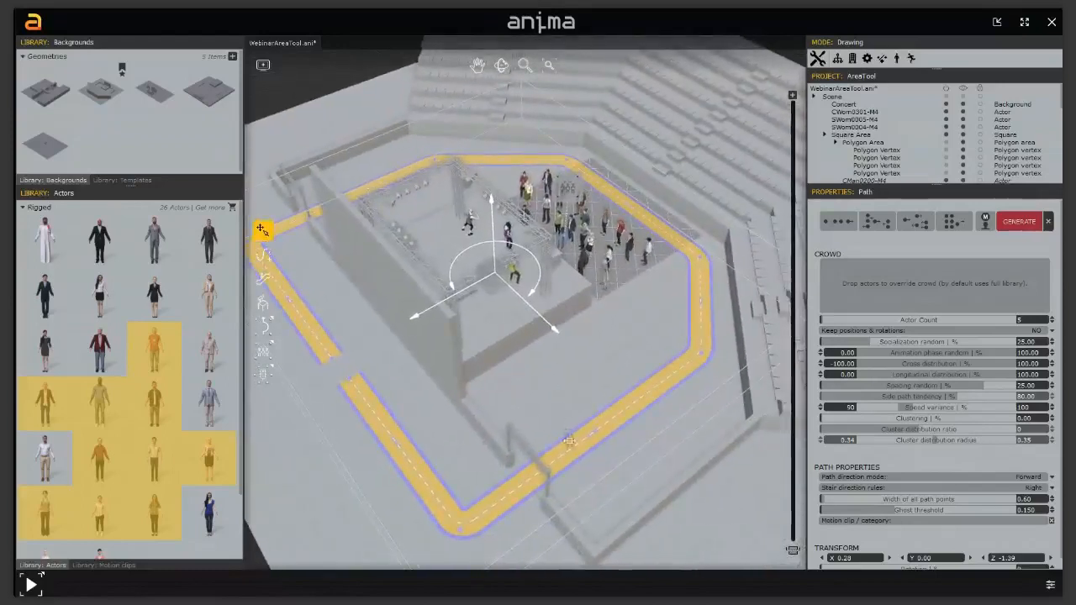
Step: Set the width of all path points to 0.70
{"action": "left_click", "coordinate": [564, 410]}
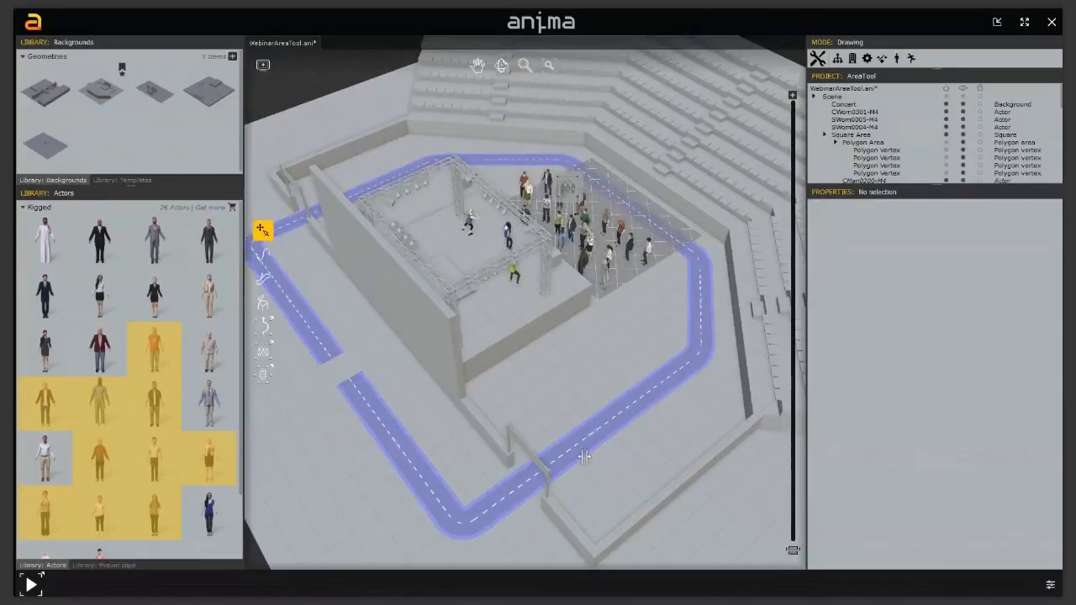
{"action": "left_click", "coordinate": [585, 457]}
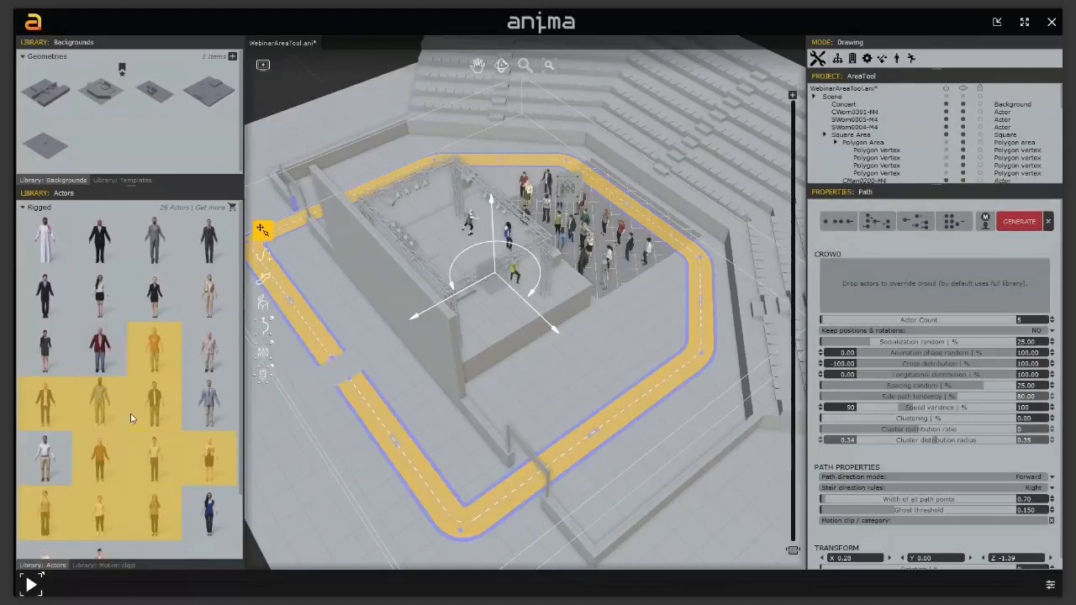
Step: Copy the square area's list of actors and paste it into the path's crowd list
{"action": "left_click", "coordinate": [53, 258]}
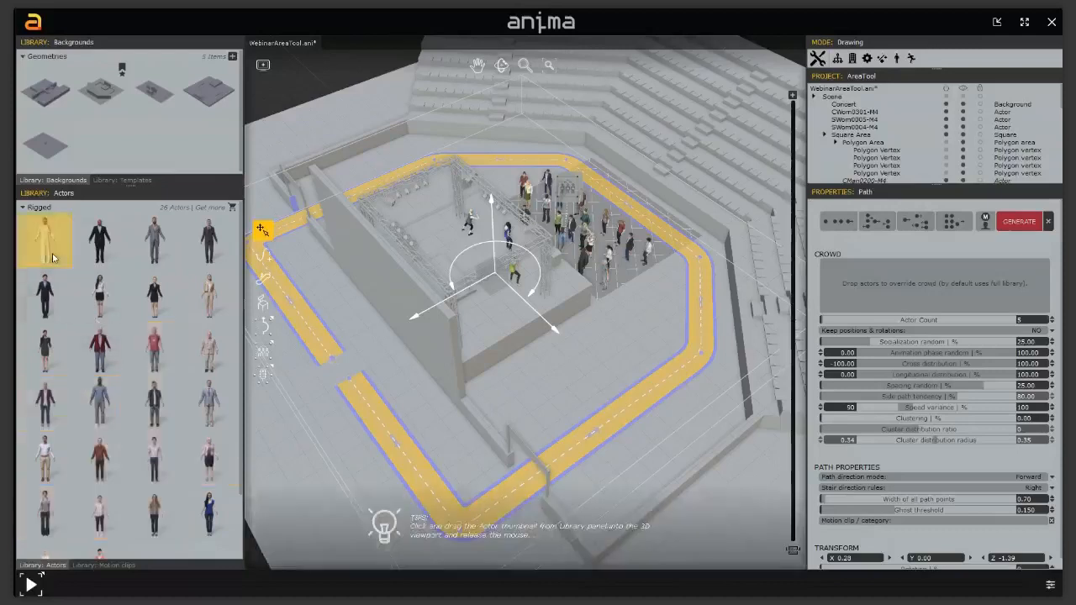
{"action": "left_click_drag", "start_coordinate": [53, 257], "coordinate": [569, 193]}
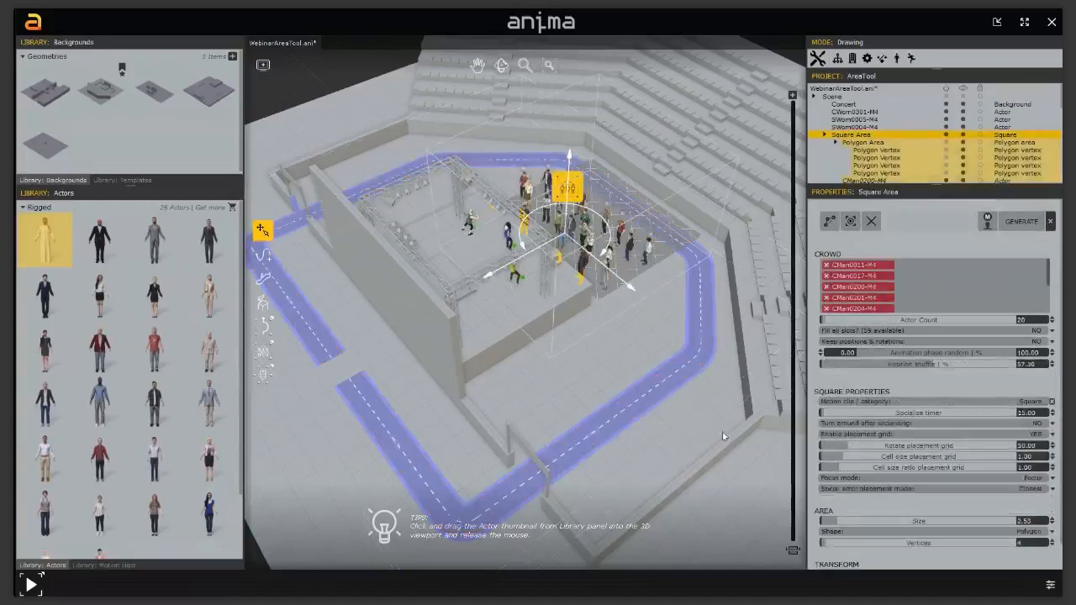
{"action": "right_click", "coordinate": [947, 291]}
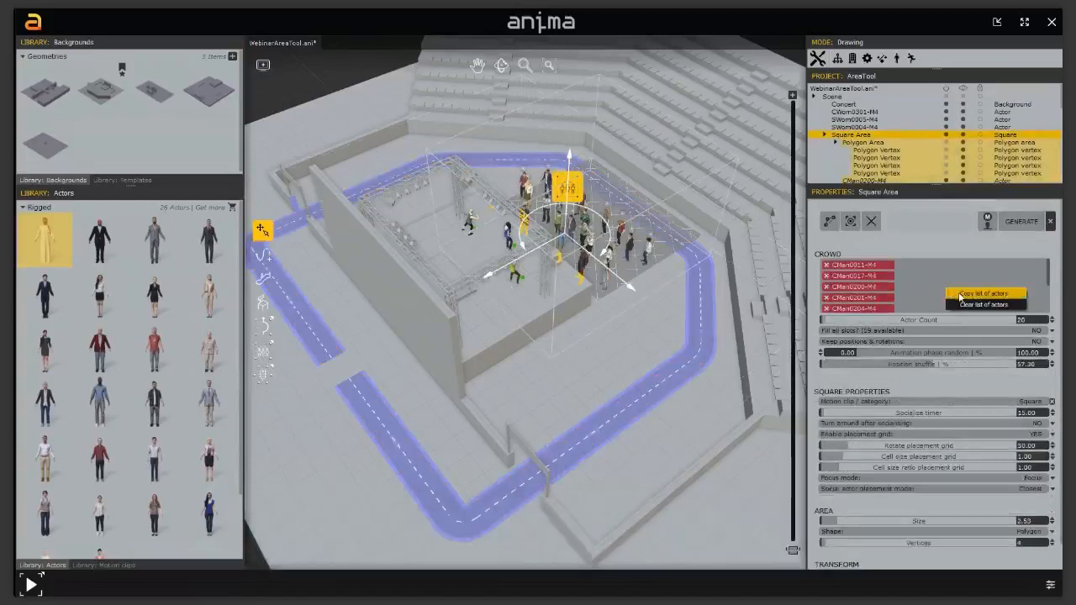
{"action": "left_click", "coordinate": [975, 293]}
{"action": "left_click", "coordinate": [662, 386]}
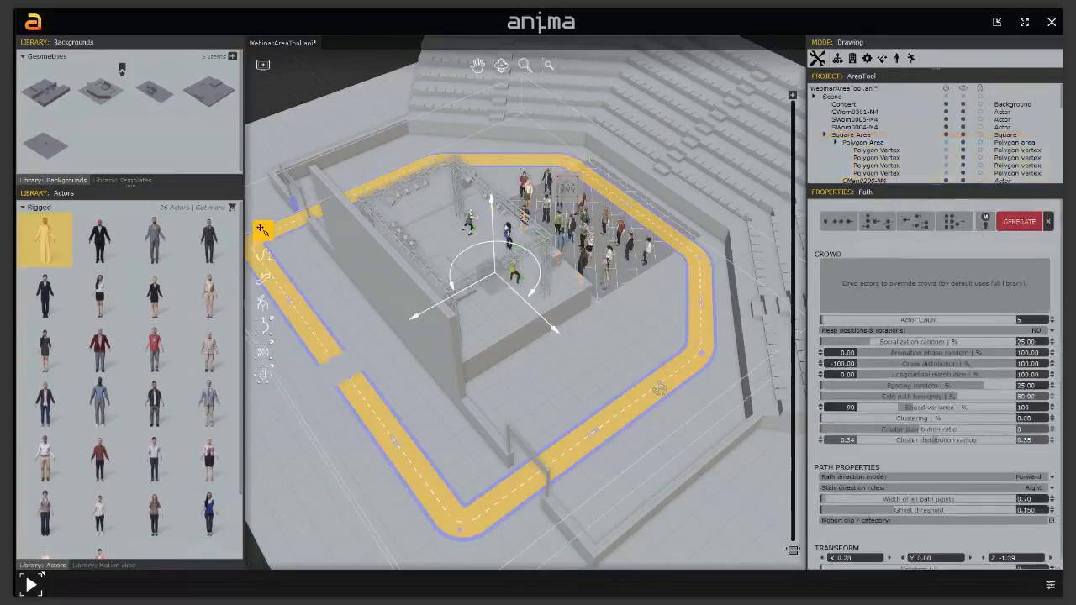
{"action": "right_click", "coordinate": [899, 283]}
{"action": "left_click", "coordinate": [919, 303]}
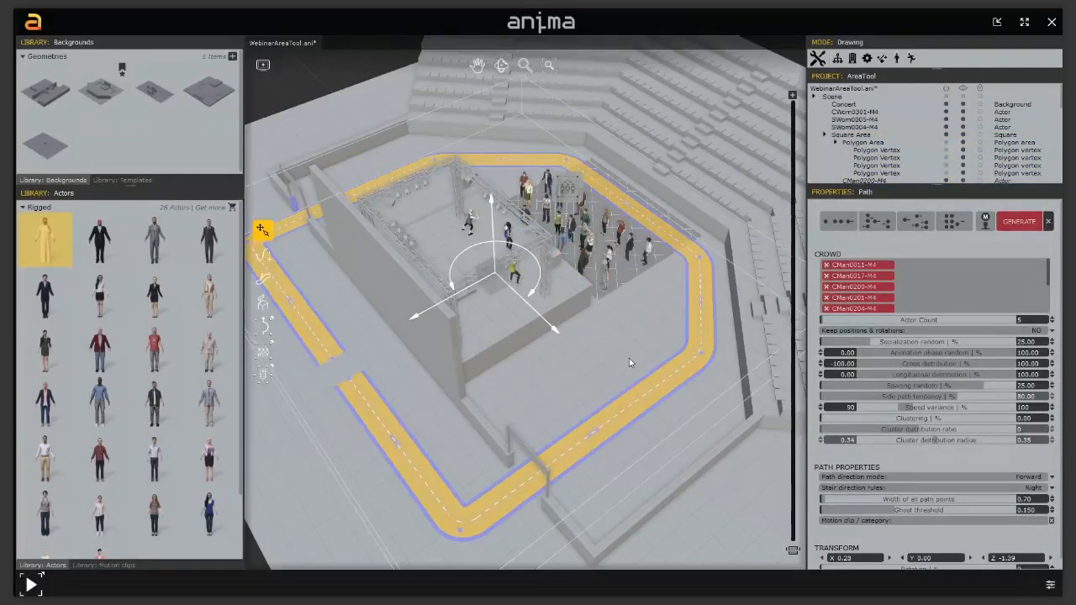
Step: Set the path's actor count to 10 and generate its walking actors
{"action": "middle_click_drag", "start_coordinate": [623, 322], "coordinate": [641, 311]}
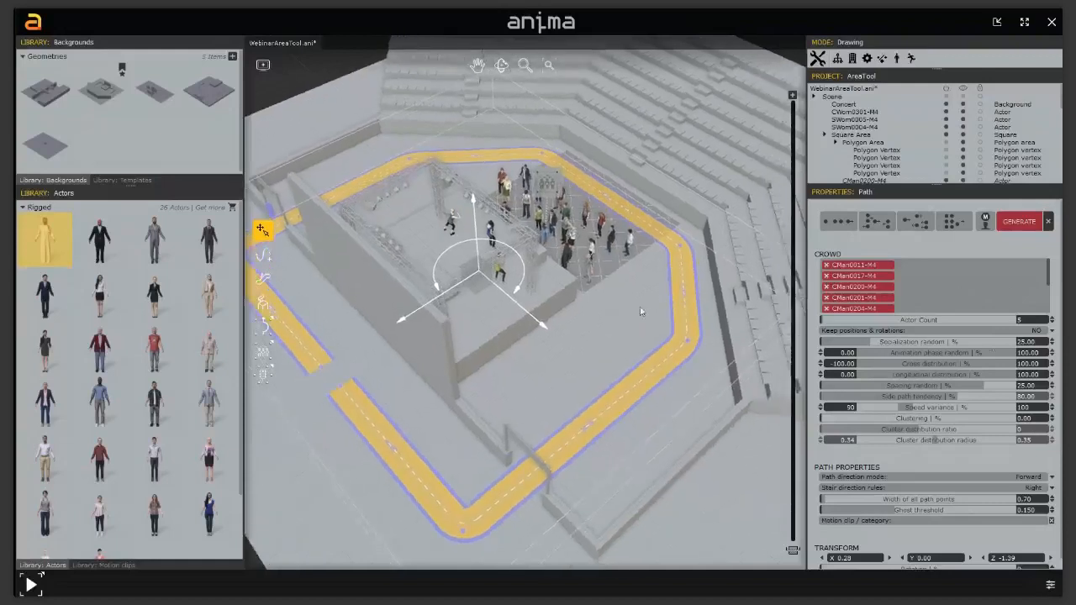
{"action": "double_click", "coordinate": [1025, 321]}
{"action": "type", "text": "10"}
{"action": "key", "text": "Return"}
{"action": "left_click", "coordinate": [1015, 224]}
{"action": "middle_click_drag", "start_coordinate": [651, 273], "coordinate": [596, 334]}
{"action": "scroll", "coordinate": [597, 335], "scroll_direction": "up", "scroll_amount": 4}
{"action": "scroll", "coordinate": [597, 335], "scroll_direction": "up", "scroll_amount": 1}
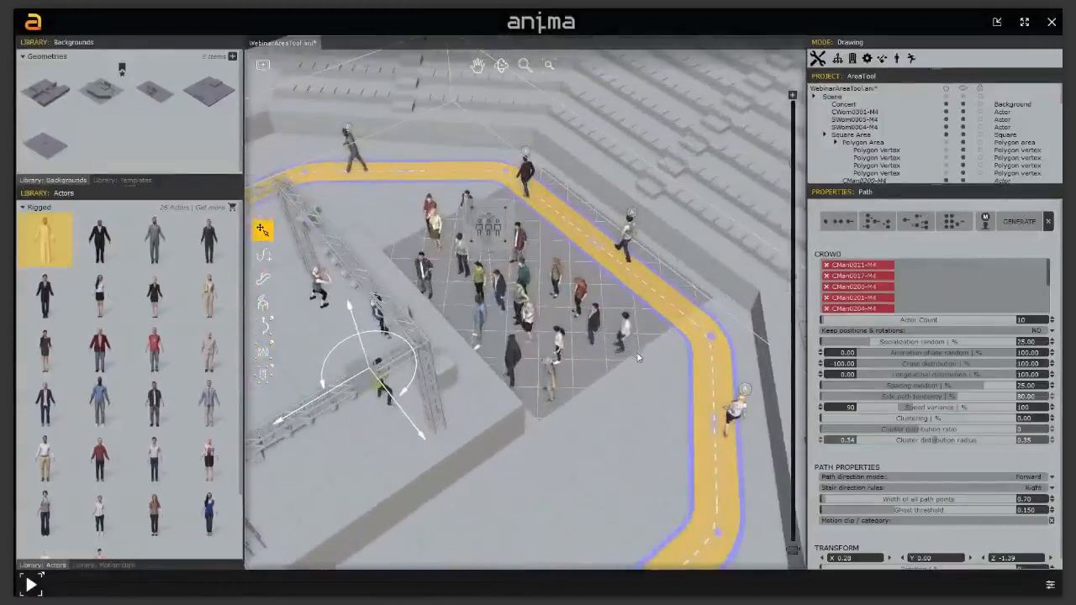
Step: Examine the path's Socialization random setting and the Socialization options of a walking actor on the path
{"action": "middle_click_drag", "start_coordinate": [608, 377], "coordinate": [561, 385]}
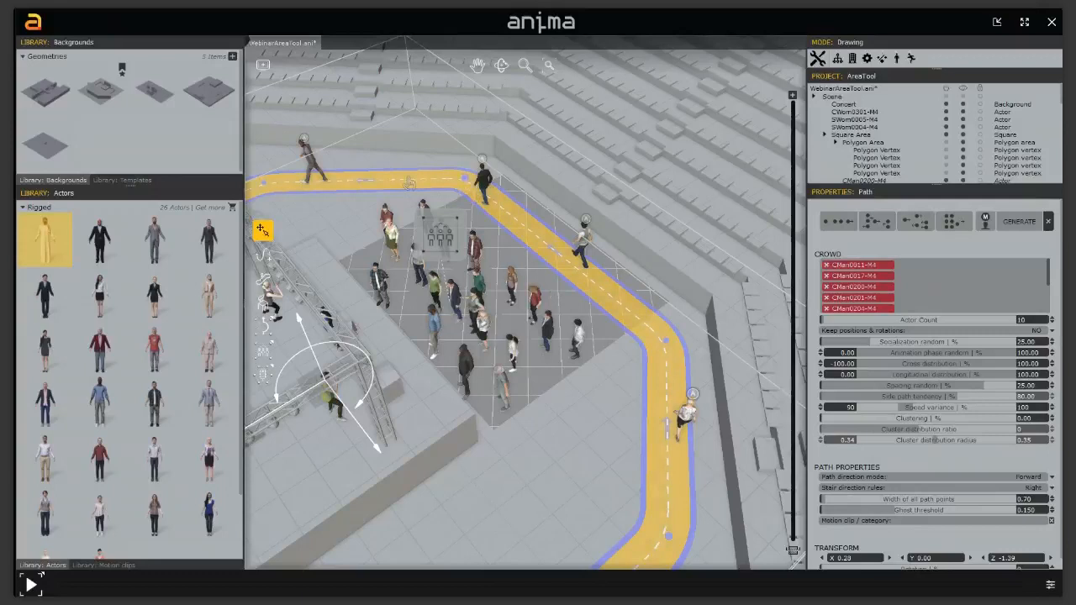
{"action": "middle_click_drag", "start_coordinate": [664, 344], "coordinate": [501, 302]}
{"action": "left_click", "coordinate": [453, 244]}
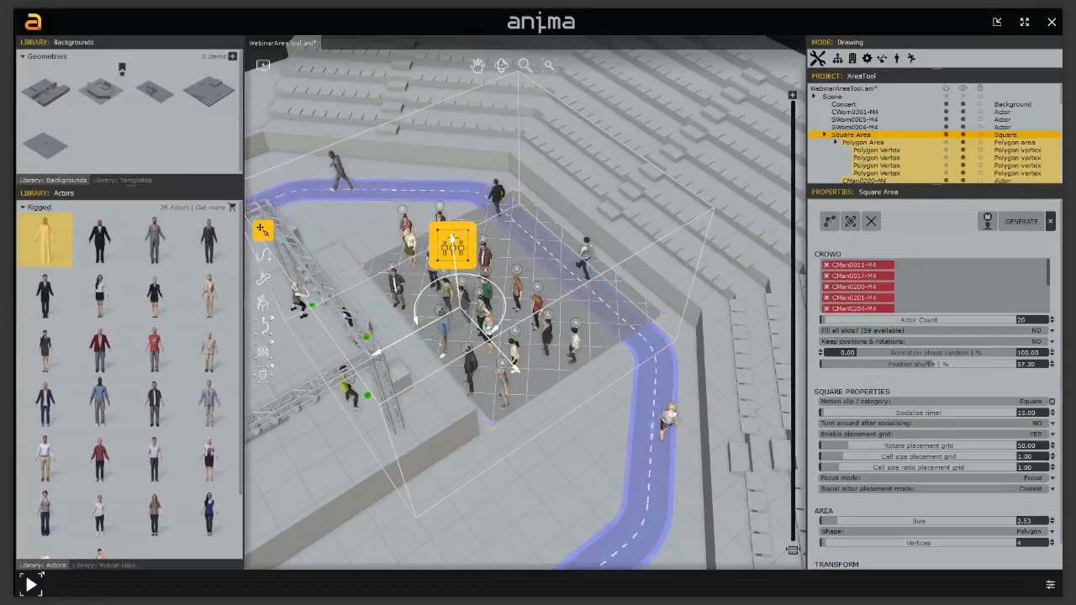
{"action": "left_click", "coordinate": [666, 421]}
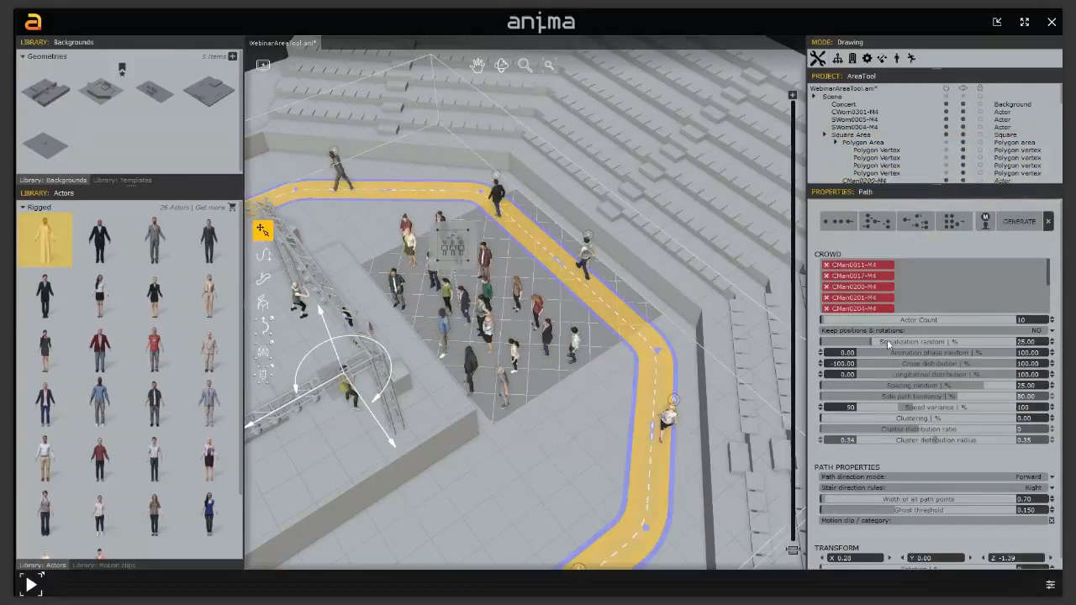
{"action": "mouse_move", "coordinate": [883, 345]}
{"action": "mouse_move", "coordinate": [917, 343]}
{"action": "left_click", "coordinate": [667, 418]}
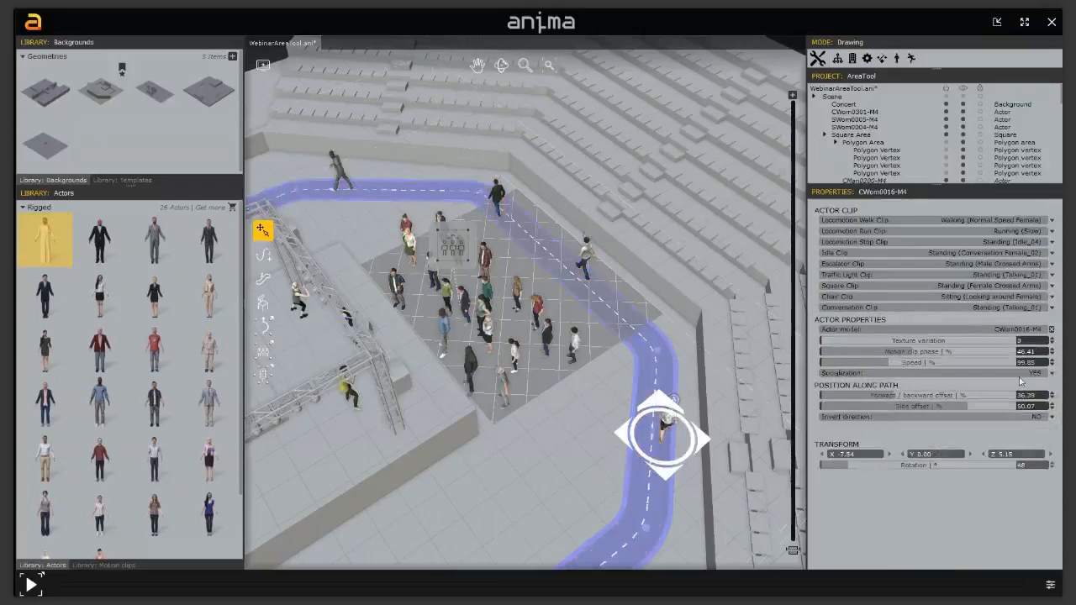
{"action": "left_click", "coordinate": [1051, 373]}
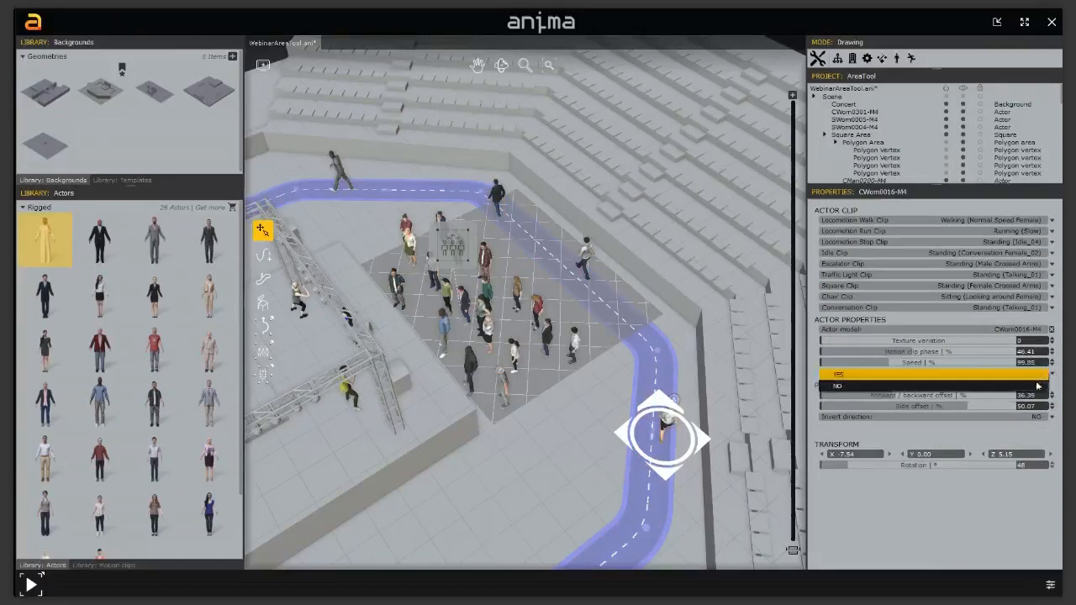
{"action": "left_click", "coordinate": [1054, 384]}
Step: Set the path's Socialization random to 100% and regenerate its walking actors
{"action": "left_click", "coordinate": [639, 396]}
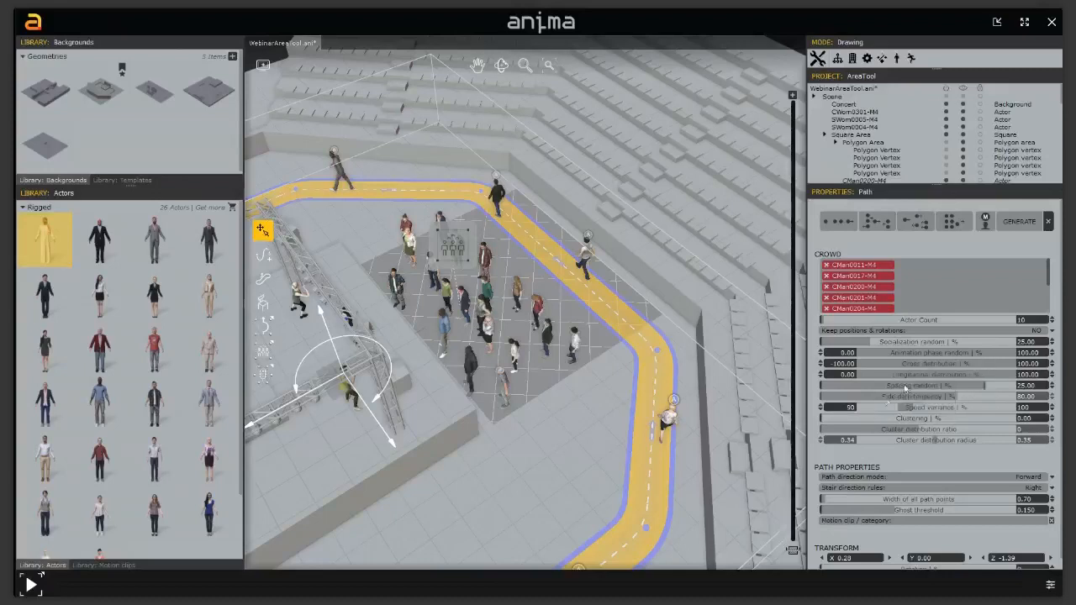
{"action": "left_click_drag", "start_coordinate": [872, 345], "coordinate": [1024, 349]}
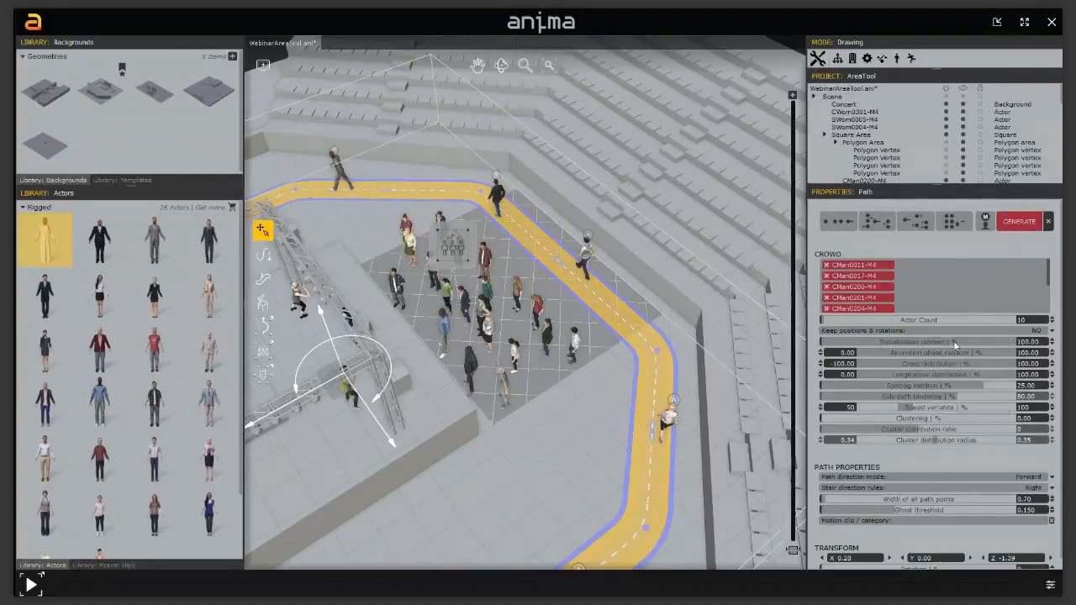
{"action": "mouse_move", "coordinate": [954, 342]}
{"action": "left_click", "coordinate": [1014, 225]}
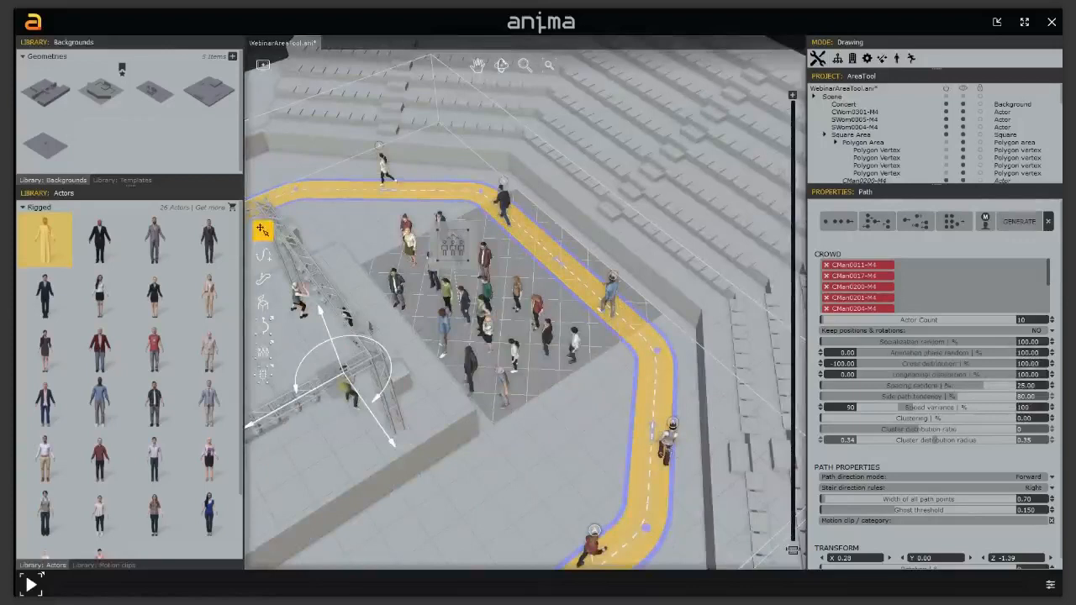
Step: Check the Socialization property of three regenerated actors walking along the path
{"action": "left_click", "coordinate": [665, 451]}
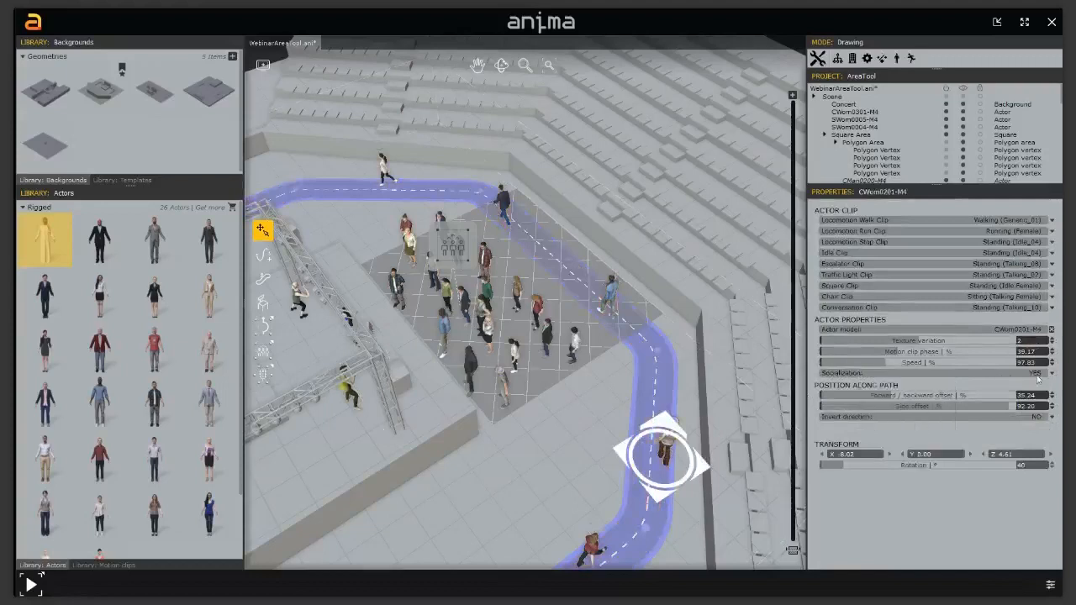
{"action": "left_click", "coordinate": [610, 301]}
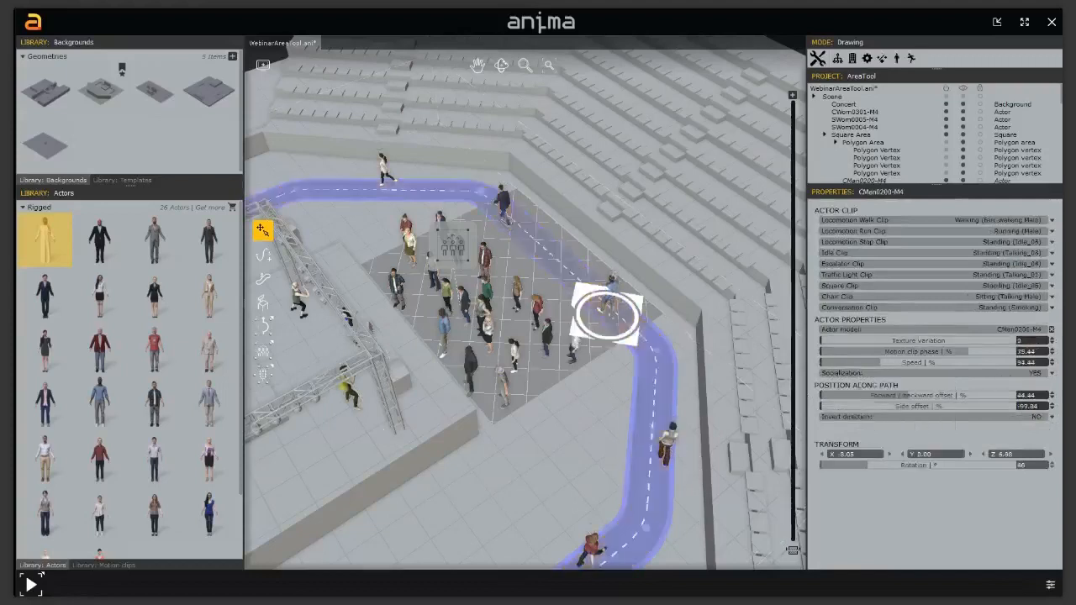
{"action": "left_click", "coordinate": [504, 208]}
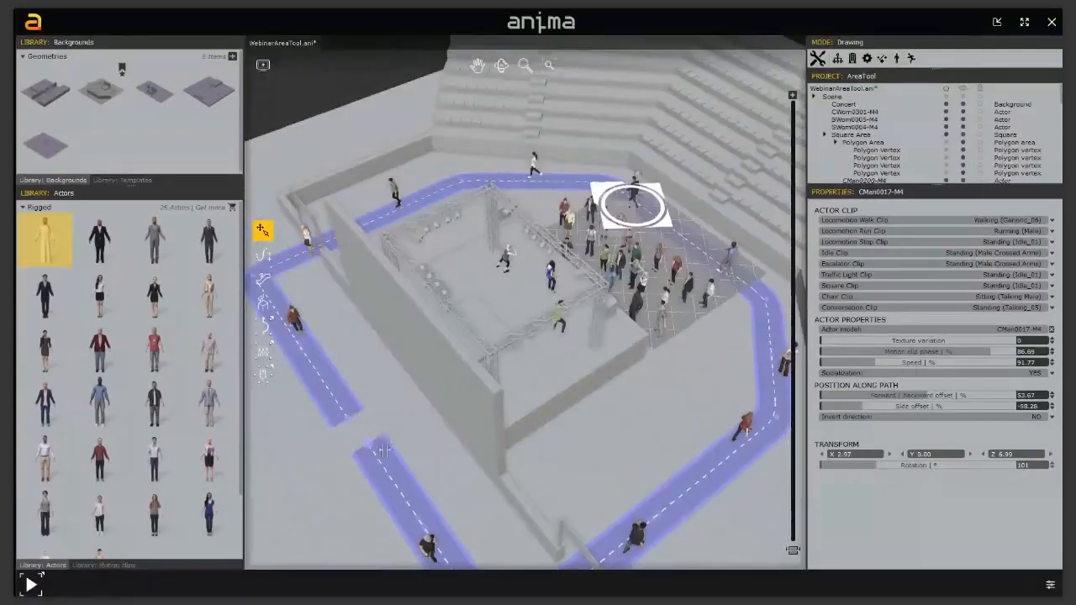
Step: Set the upper limit of the path's Longitudinal distribution to 40% and regenerate its actors
{"action": "left_click", "coordinate": [383, 467]}
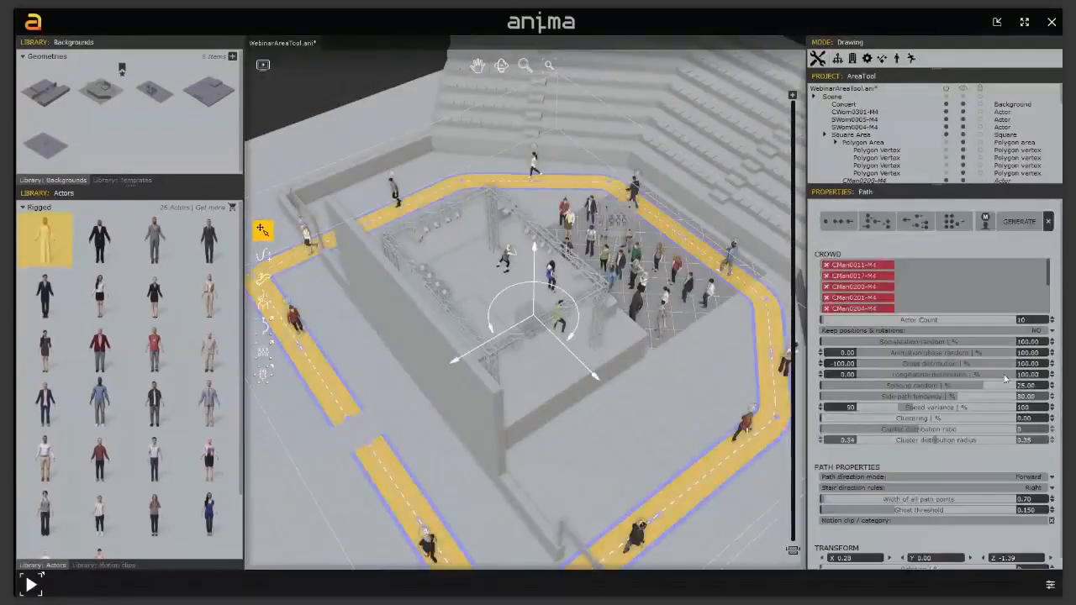
{"action": "left_click_drag", "start_coordinate": [1015, 376], "coordinate": [919, 374]}
{"action": "left_click_drag", "start_coordinate": [1037, 375], "coordinate": [992, 374]}
{"action": "type", "text": "40"}
{"action": "key", "text": "Return"}
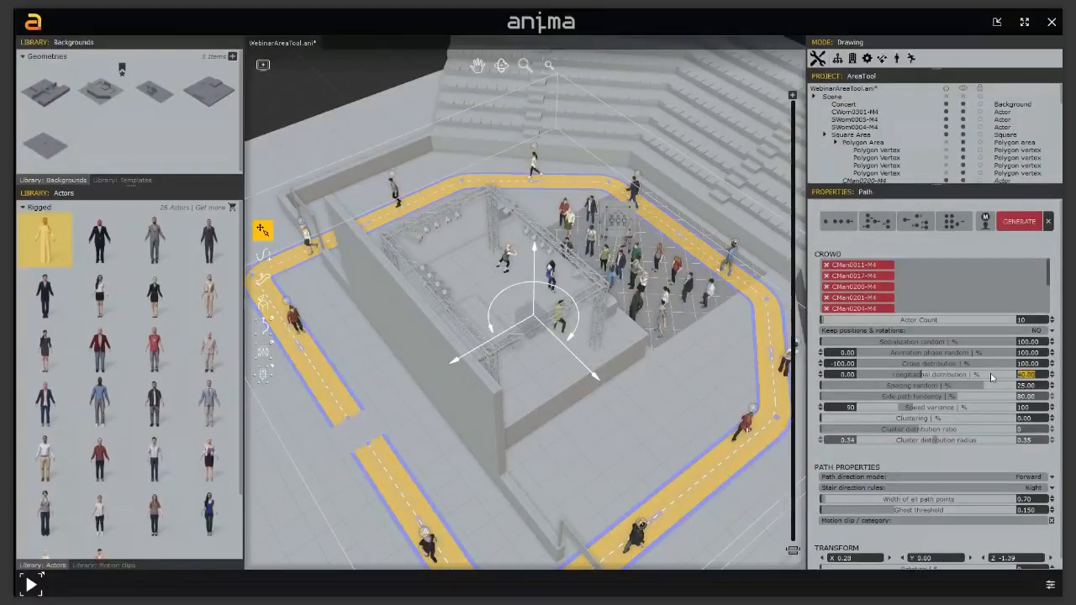
{"action": "left_click", "coordinate": [1019, 222]}
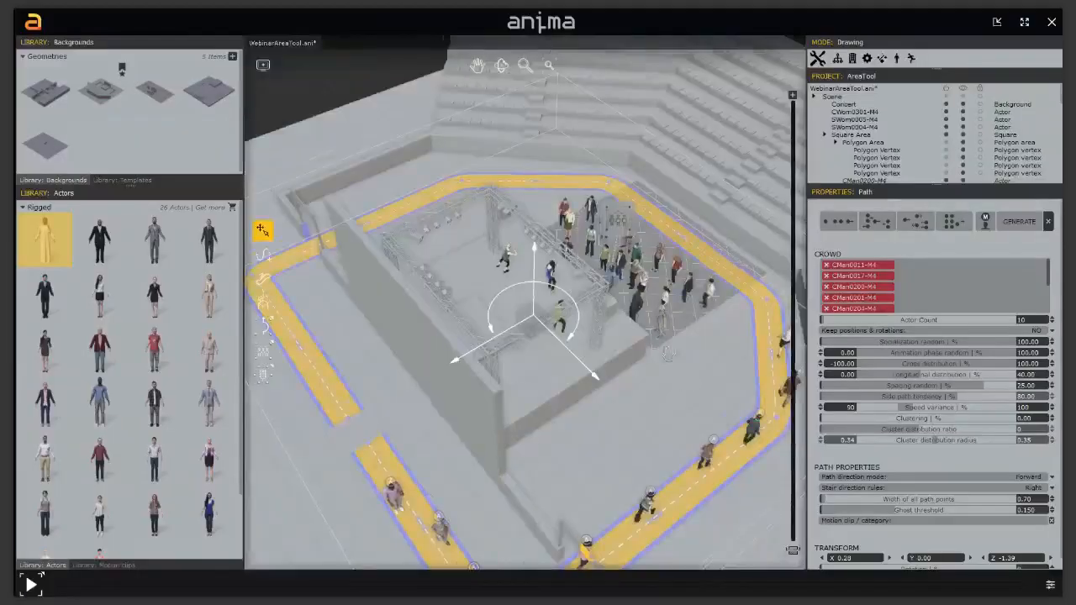
Step: Save the project with the regenerated path actors
{"action": "middle_click_drag", "start_coordinate": [669, 354], "coordinate": [638, 309]}
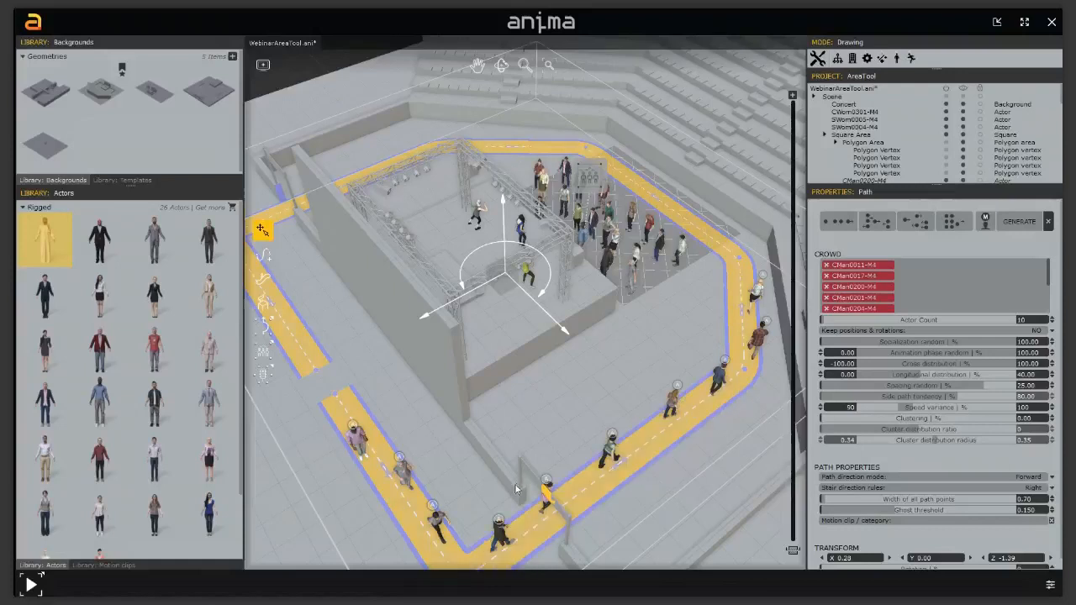
{"action": "middle_click_drag", "start_coordinate": [533, 339], "coordinate": [550, 354]}
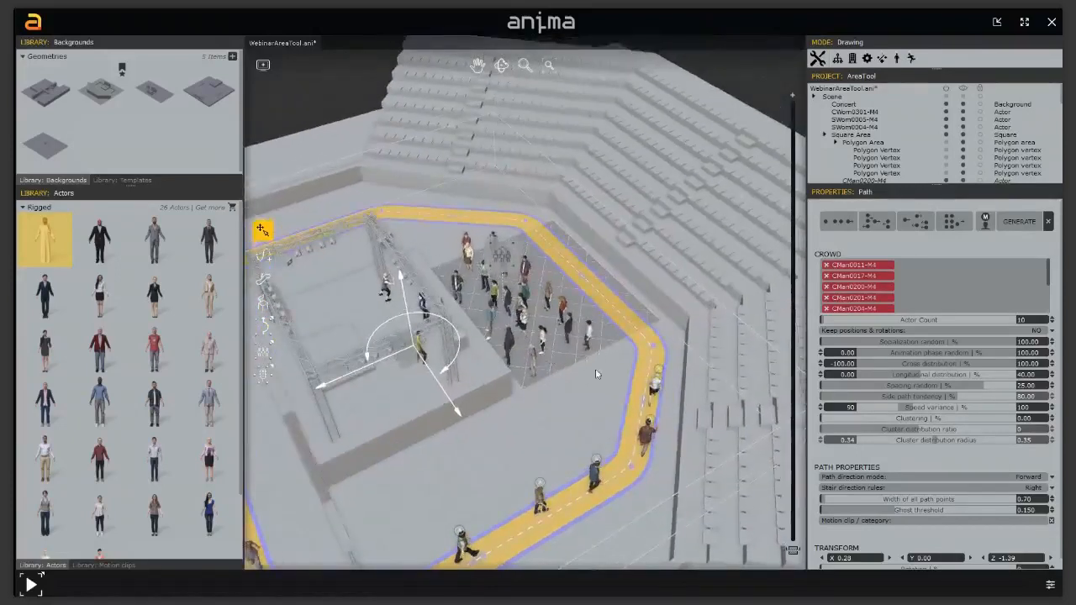
{"action": "scroll", "coordinate": [612, 391], "scroll_direction": "up", "scroll_amount": 1}
{"action": "scroll", "coordinate": [614, 393], "scroll_direction": "up", "scroll_amount": 2}
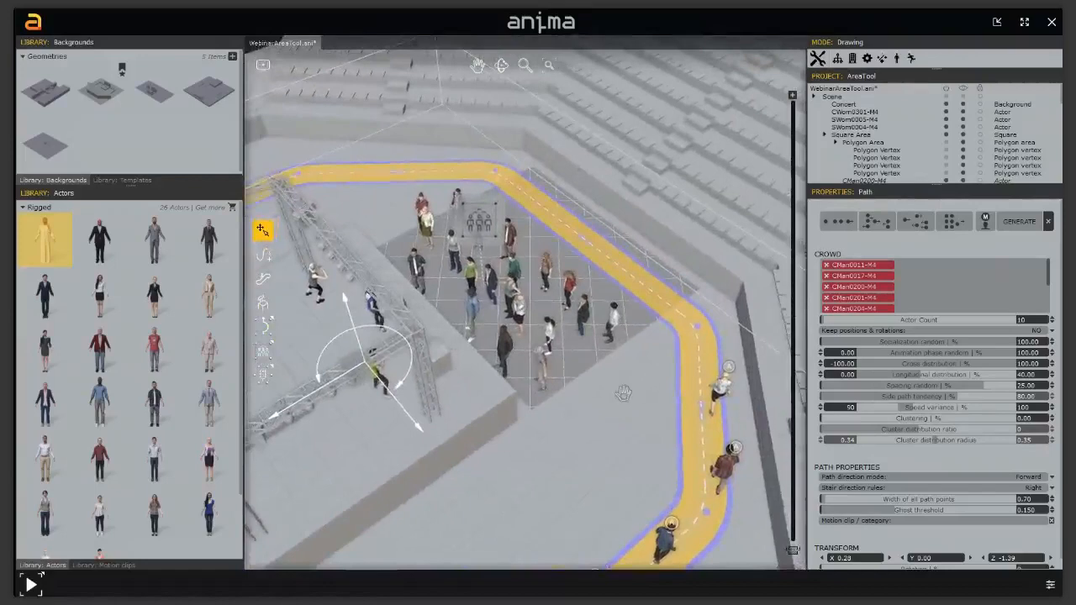
{"action": "scroll", "coordinate": [618, 393], "scroll_direction": "up", "scroll_amount": 1}
{"action": "key", "text": "ctrl+s"}
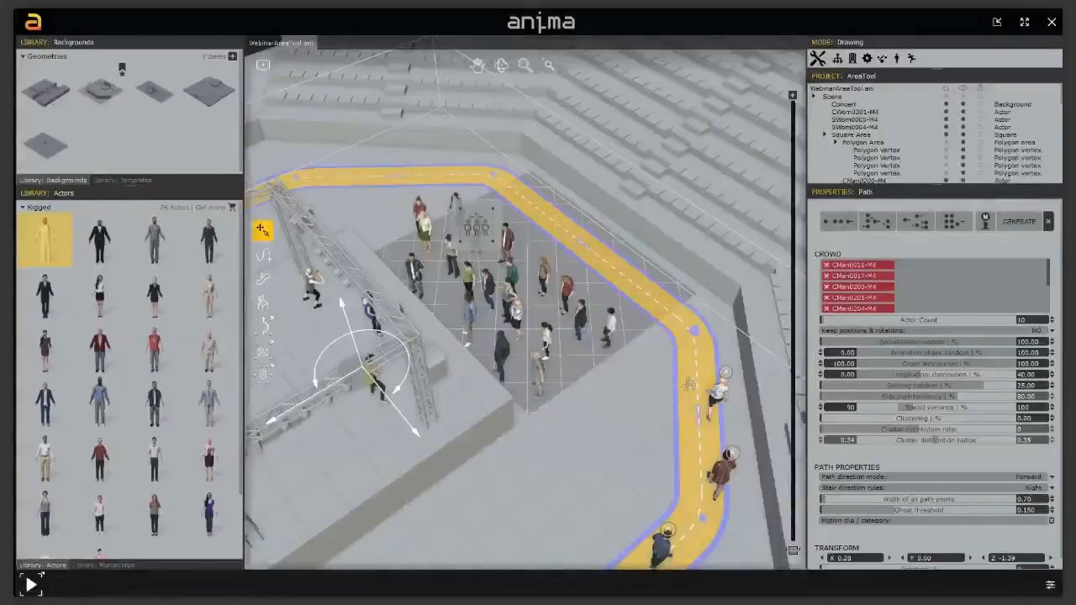
Step: Play the simulation to watch how the path actors behave at the square area, and stop it
{"action": "key", "text": "space"}
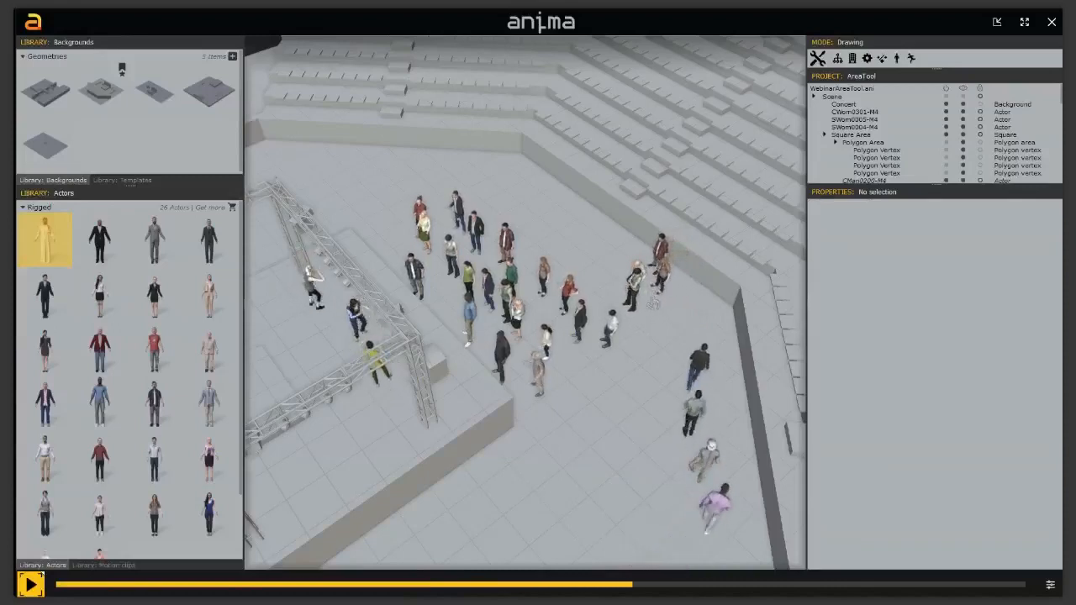
{"action": "key", "text": "space"}
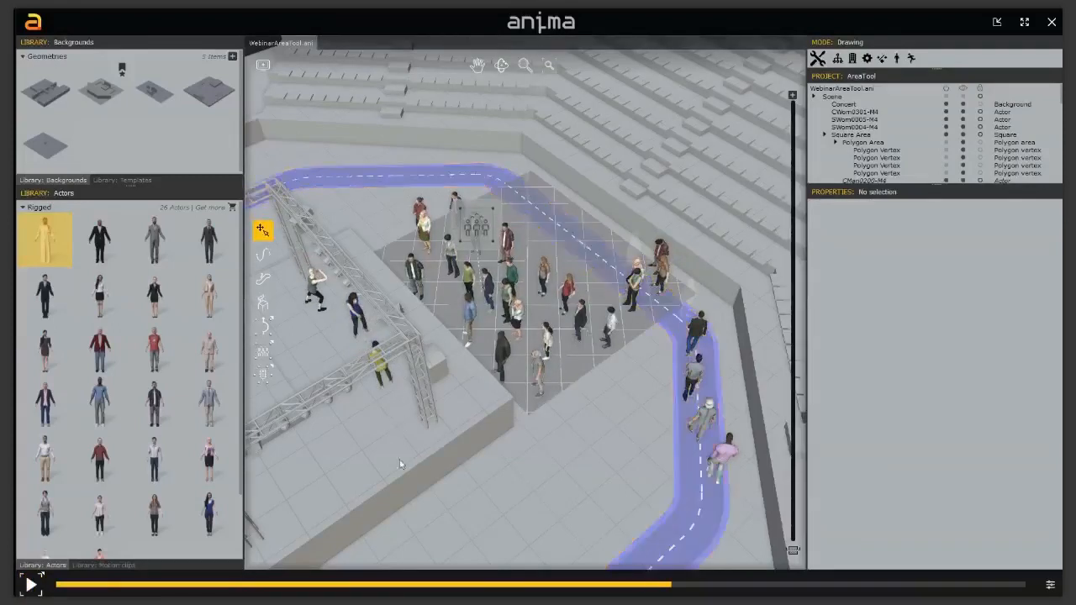
{"action": "mouse_move", "coordinate": [44, 575]}
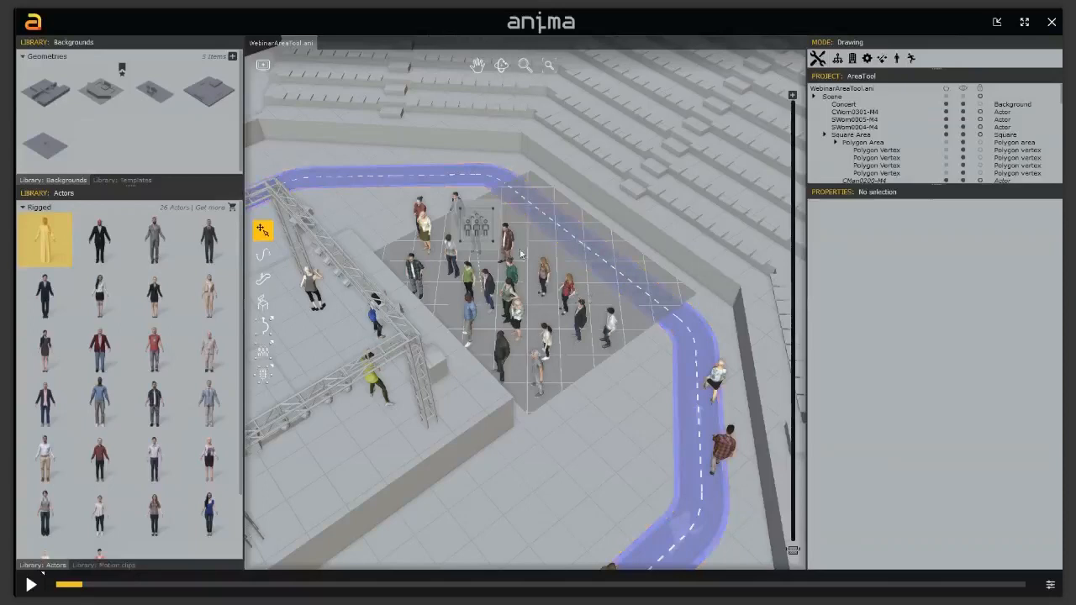
Step: Examine the square area's Social actor placement mode options, its overlap with the path and its Socialize timer
{"action": "left_click", "coordinate": [487, 230]}
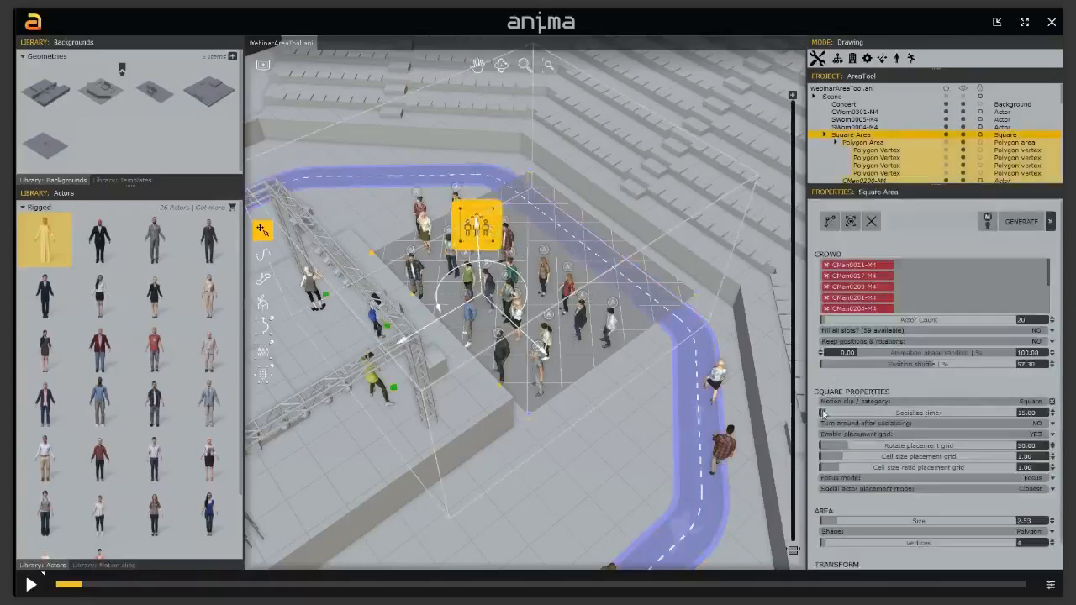
{"action": "left_click", "coordinate": [699, 413]}
{"action": "mouse_move", "coordinate": [859, 498]}
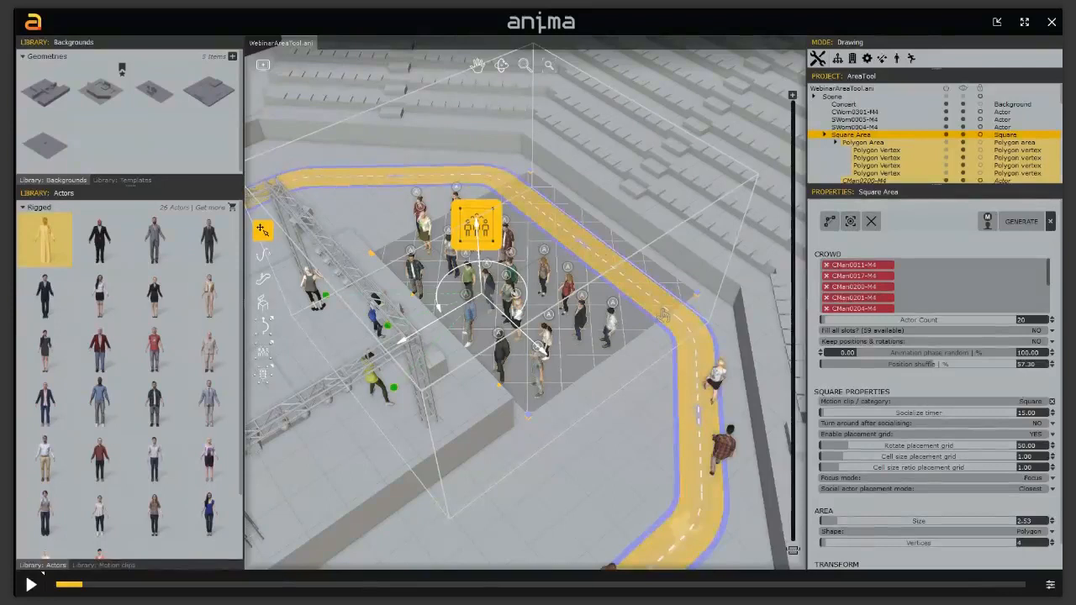
{"action": "left_click", "coordinate": [1052, 489]}
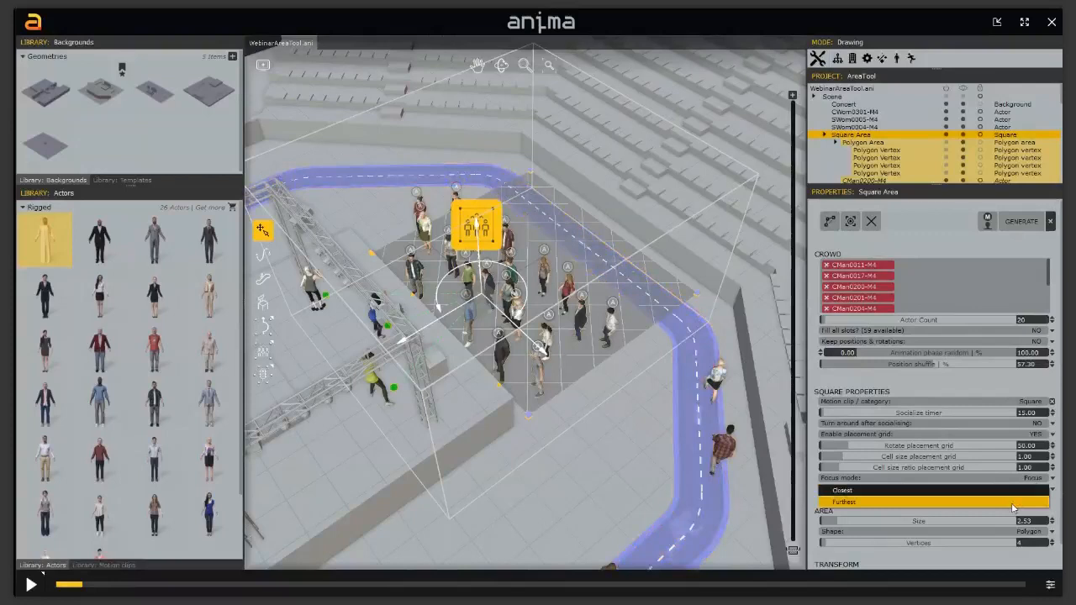
{"action": "left_click", "coordinate": [1011, 492]}
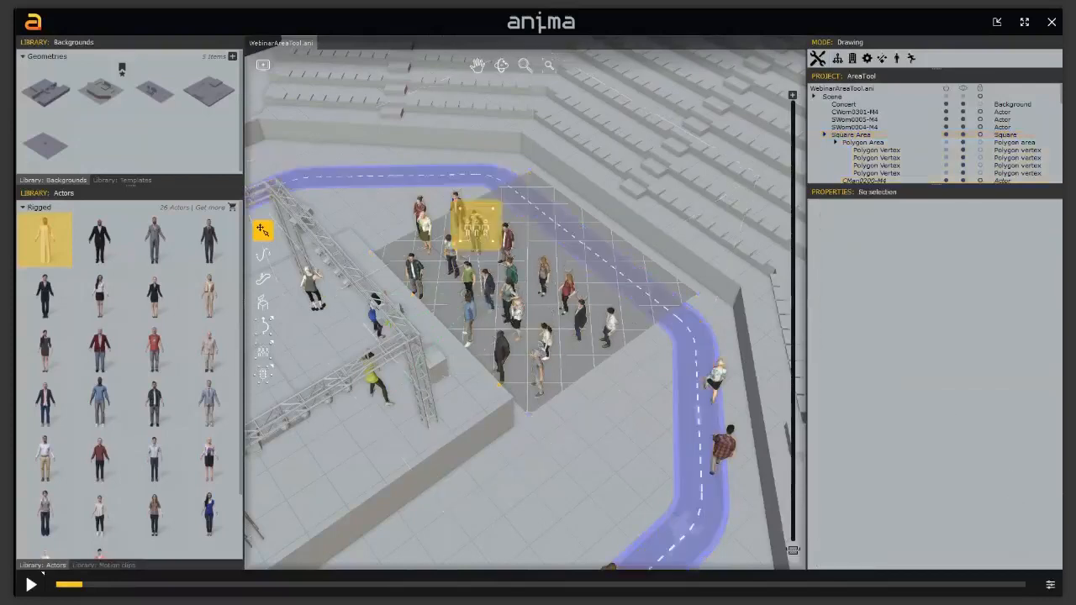
{"action": "middle_click_drag", "start_coordinate": [656, 308], "coordinate": [636, 346]}
{"action": "scroll", "coordinate": [635, 346], "scroll_direction": "up", "scroll_amount": 1}
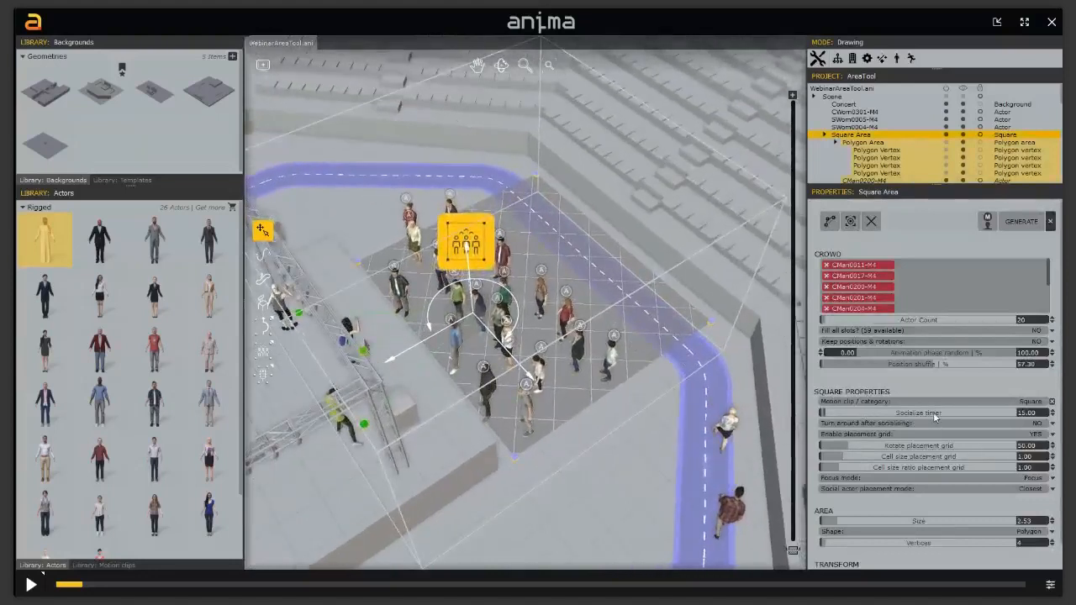
{"action": "mouse_move", "coordinate": [936, 417]}
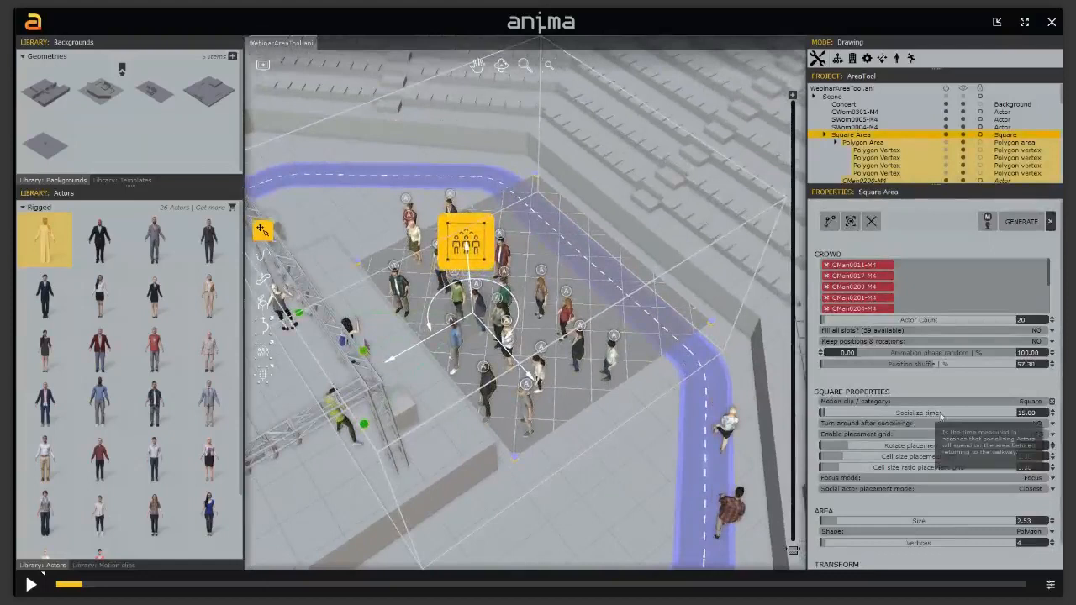
{"action": "double_click", "coordinate": [1004, 410]}
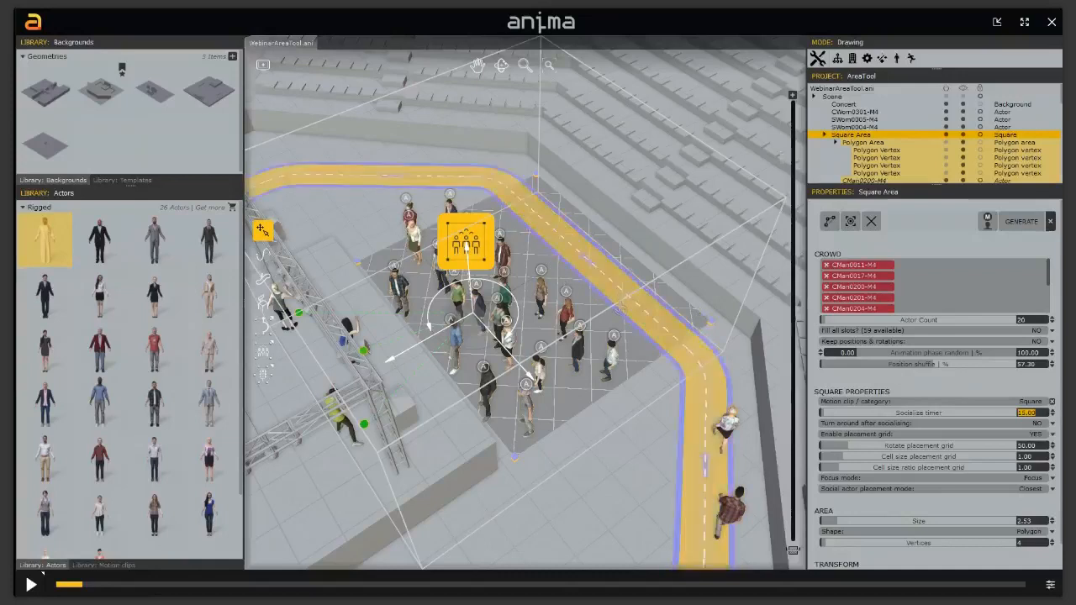
Step: Move the square area's two vertices on the seating side together toward the stage, clear of the path
{"action": "left_click", "coordinate": [535, 177]}
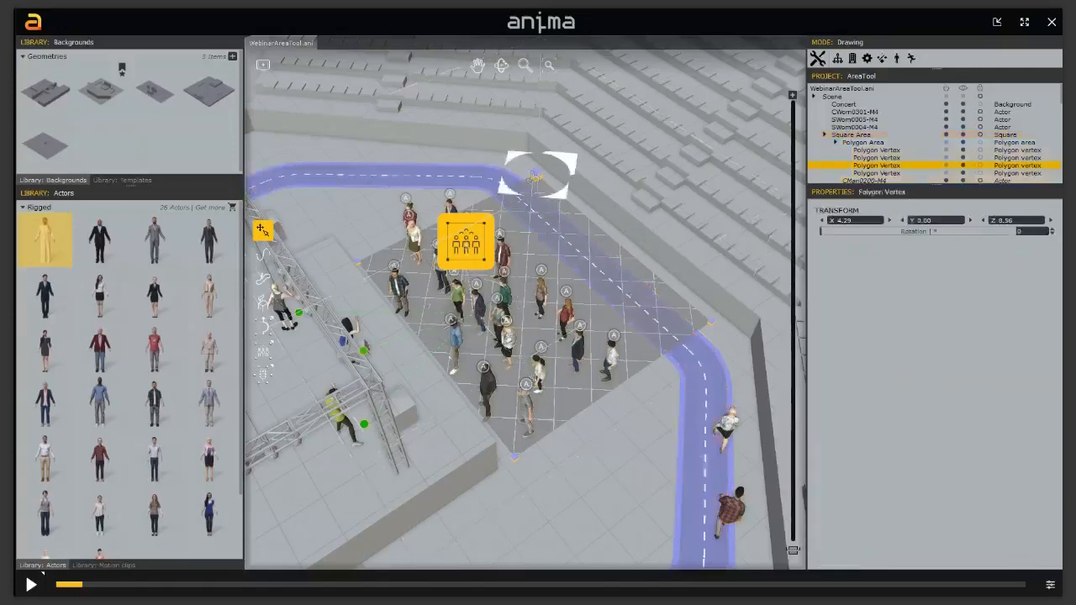
{"action": "left_click", "coordinate": [710, 327], "text": "ctrl"}
{"action": "left_click_drag", "start_coordinate": [564, 269], "coordinate": [468, 334]}
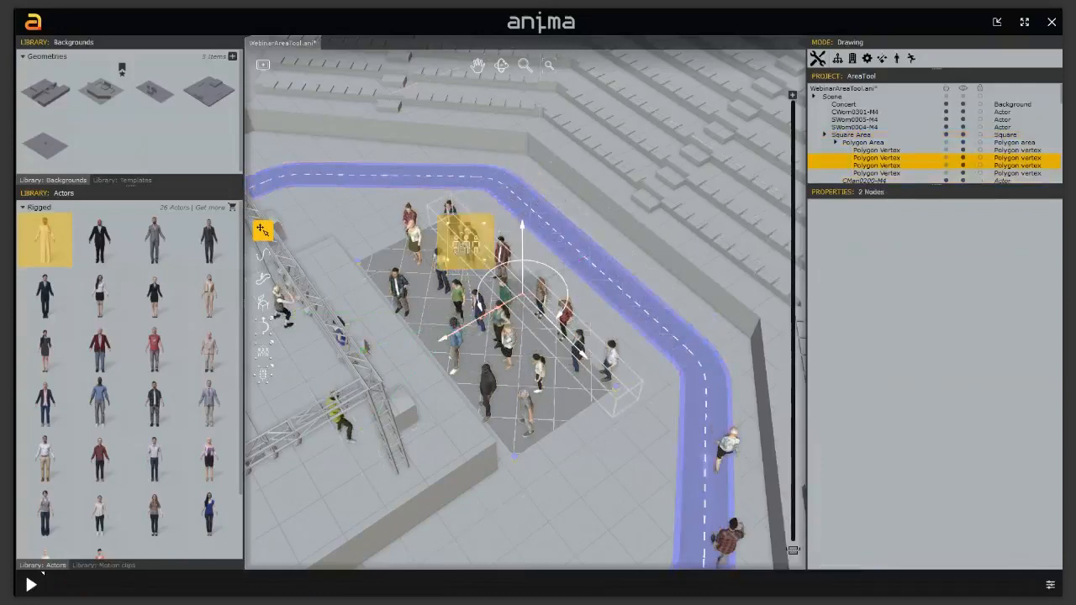
Step: Regenerate the square area's crowd within its narrowed outline
{"action": "left_click", "coordinate": [465, 242]}
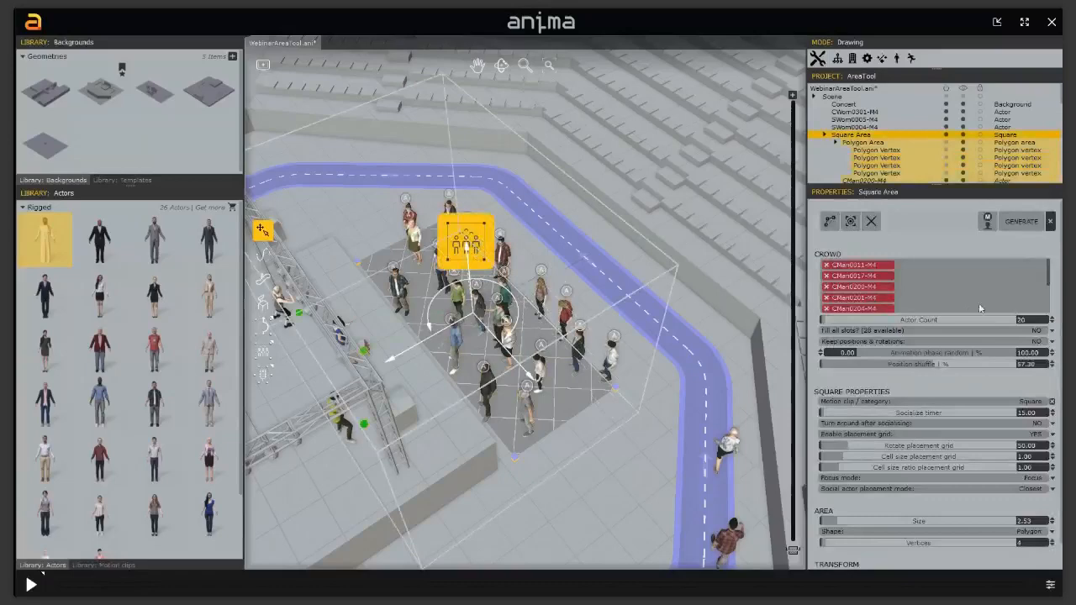
{"action": "left_click", "coordinate": [1017, 222]}
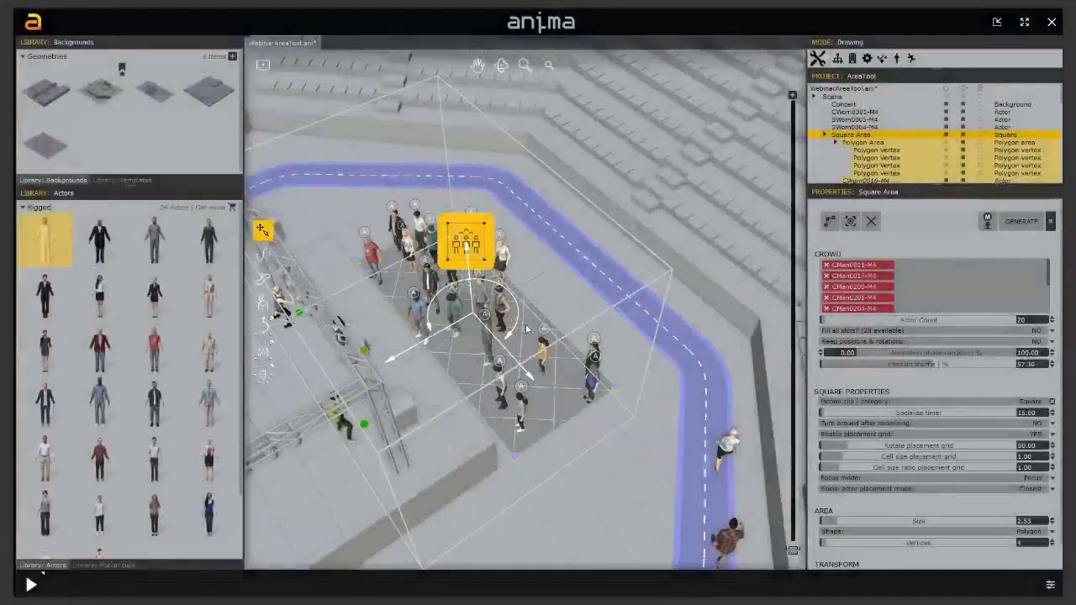
{"action": "middle_click_drag", "start_coordinate": [521, 328], "coordinate": [531, 338]}
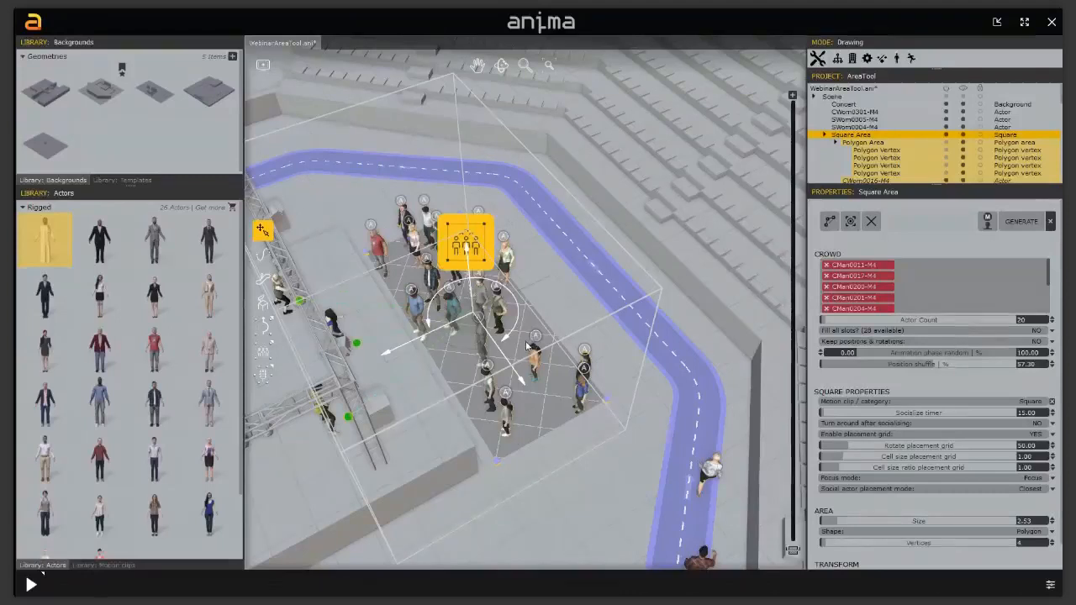
{"action": "middle_click_drag", "start_coordinate": [572, 307], "coordinate": [544, 210]}
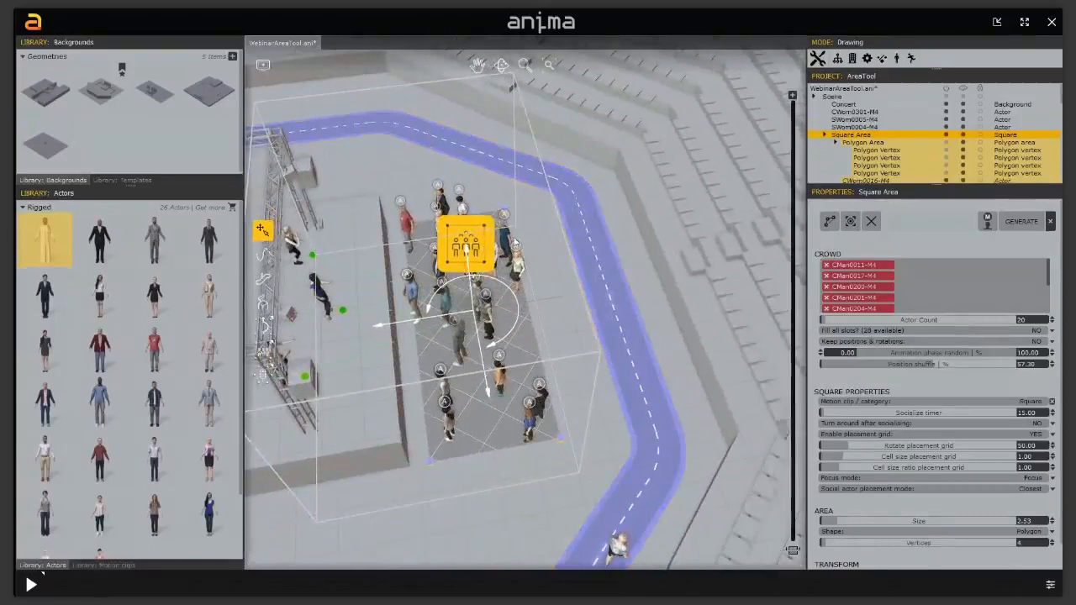
{"action": "middle_click_drag", "start_coordinate": [641, 411], "coordinate": [652, 369]}
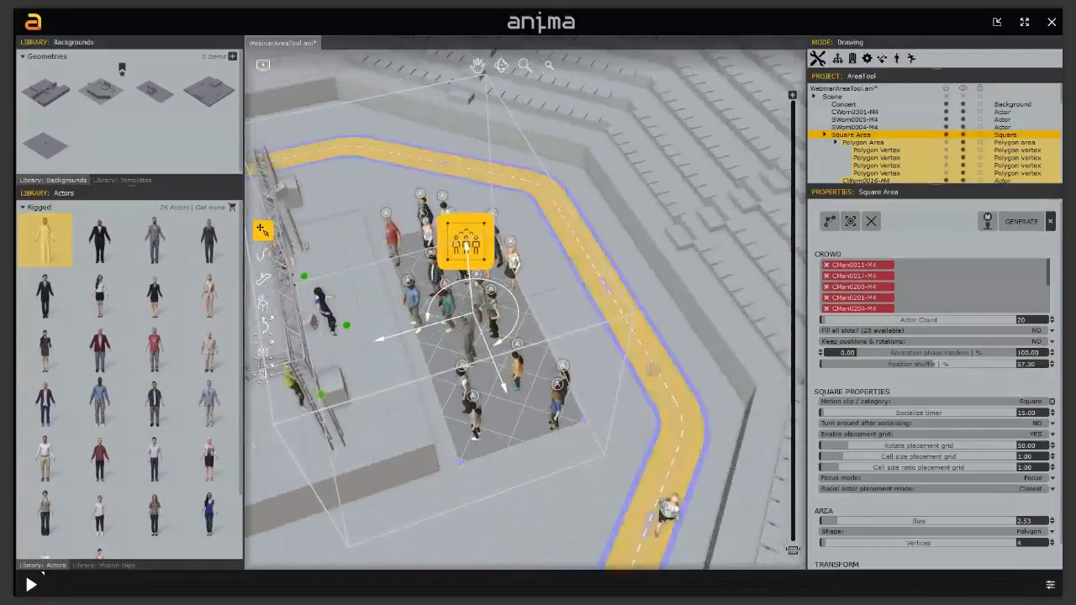
Step: Duplicate the square area toward the seating so the copy covers the path, and generate its crowd with an actor count of 1
{"action": "middle_click_drag", "start_coordinate": [587, 347], "coordinate": [576, 362]}
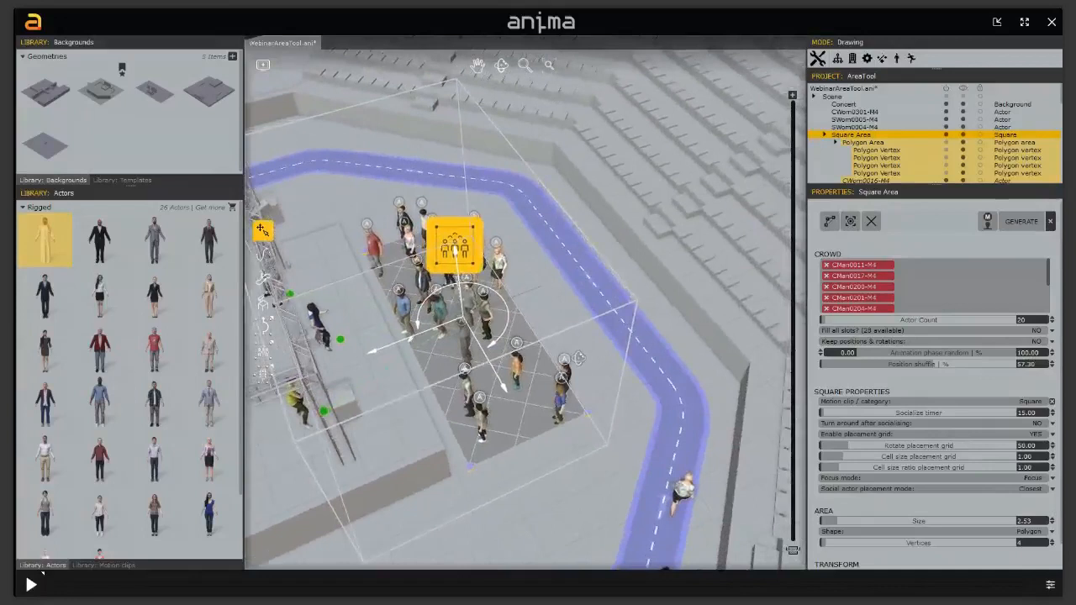
{"action": "left_click_drag", "start_coordinate": [412, 339], "coordinate": [526, 291], "text": "shift"}
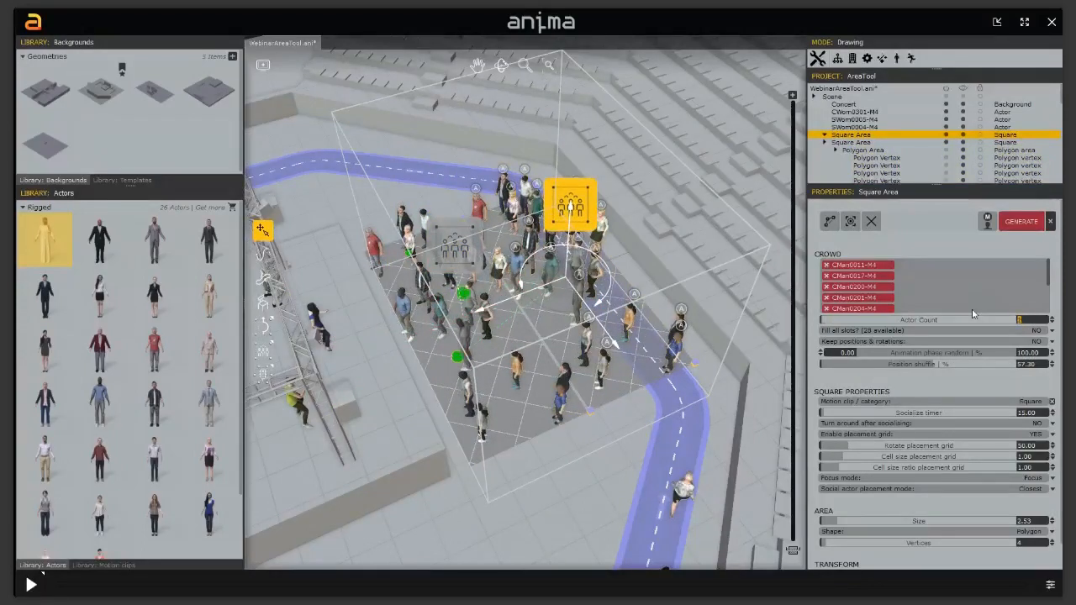
{"action": "left_click", "coordinate": [1020, 222]}
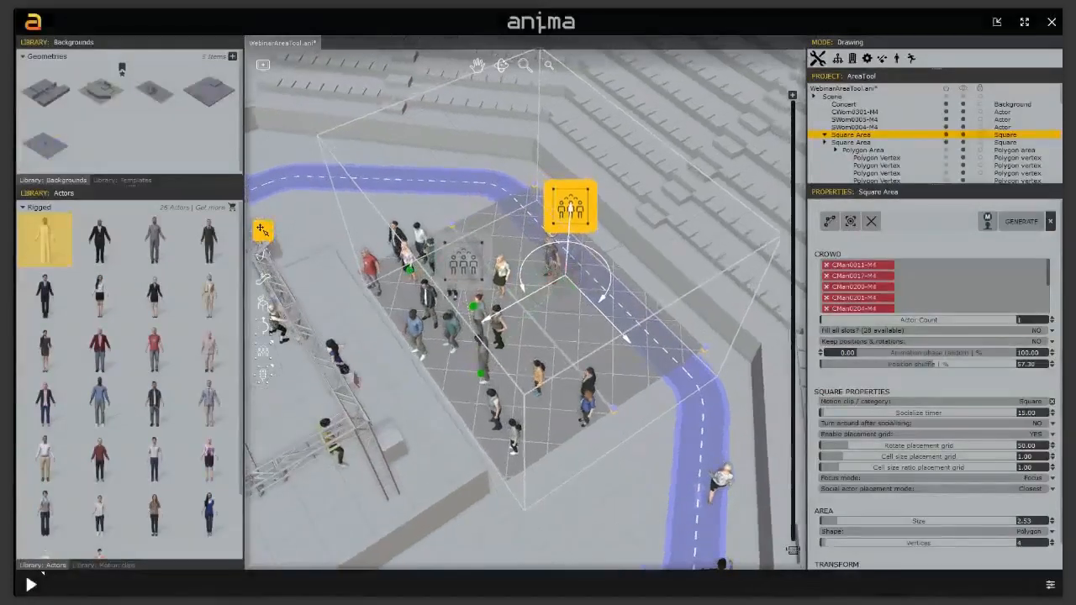
Step: Delete the single generated actor from the duplicated square area, leaving the area itself in place
{"action": "left_click", "coordinate": [551, 244]}
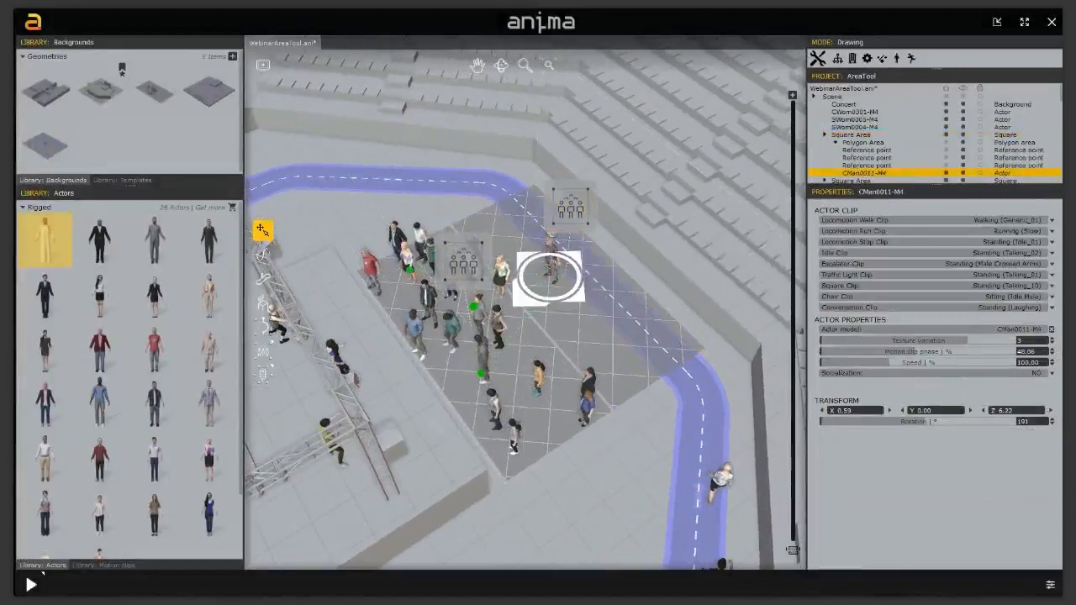
{"action": "left_click", "coordinate": [551, 264]}
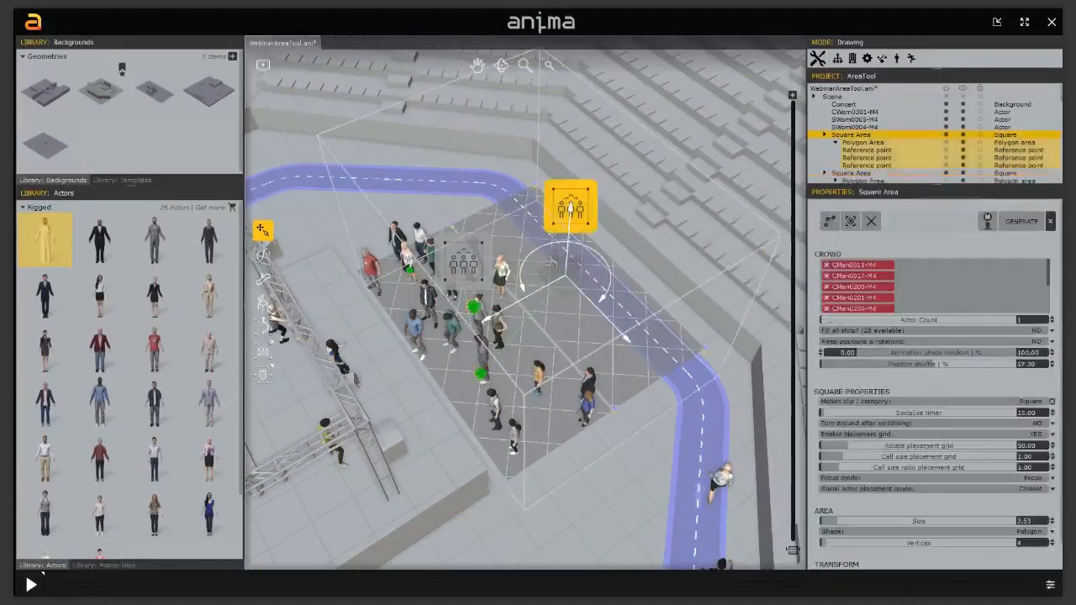
Step: Move the duplicated square area's three reference points together onto the stage
{"action": "middle_click_drag", "start_coordinate": [551, 265], "coordinate": [412, 358]}
{"action": "left_click", "coordinate": [430, 342]}
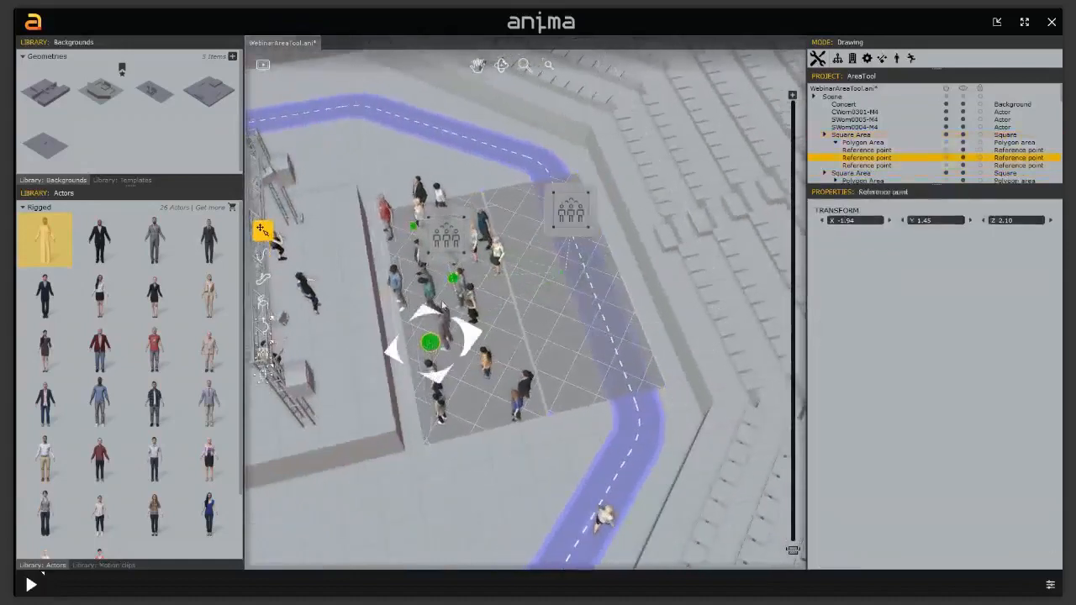
{"action": "left_click", "coordinate": [452, 280], "text": "ctrl"}
{"action": "left_click", "coordinate": [412, 226], "text": "ctrl"}
{"action": "left_click_drag", "start_coordinate": [363, 292], "coordinate": [234, 322]}
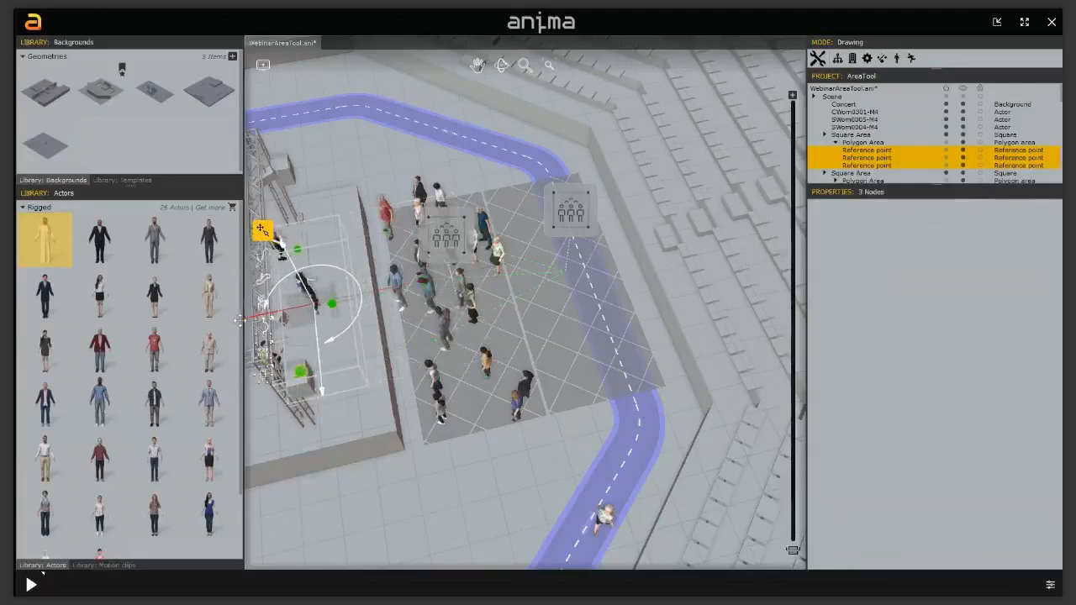
Step: Add a fifth vertex midway along the duplicated square area's seating-side edge
{"action": "middle_click_drag", "start_coordinate": [333, 340], "coordinate": [327, 316]}
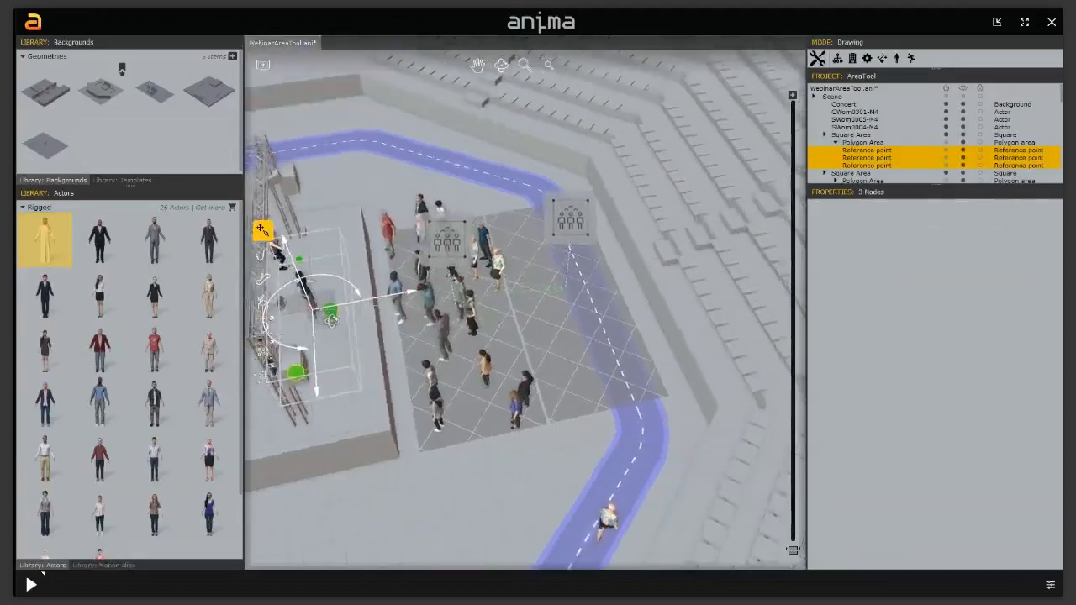
{"action": "middle_click_drag", "start_coordinate": [469, 320], "coordinate": [509, 326]}
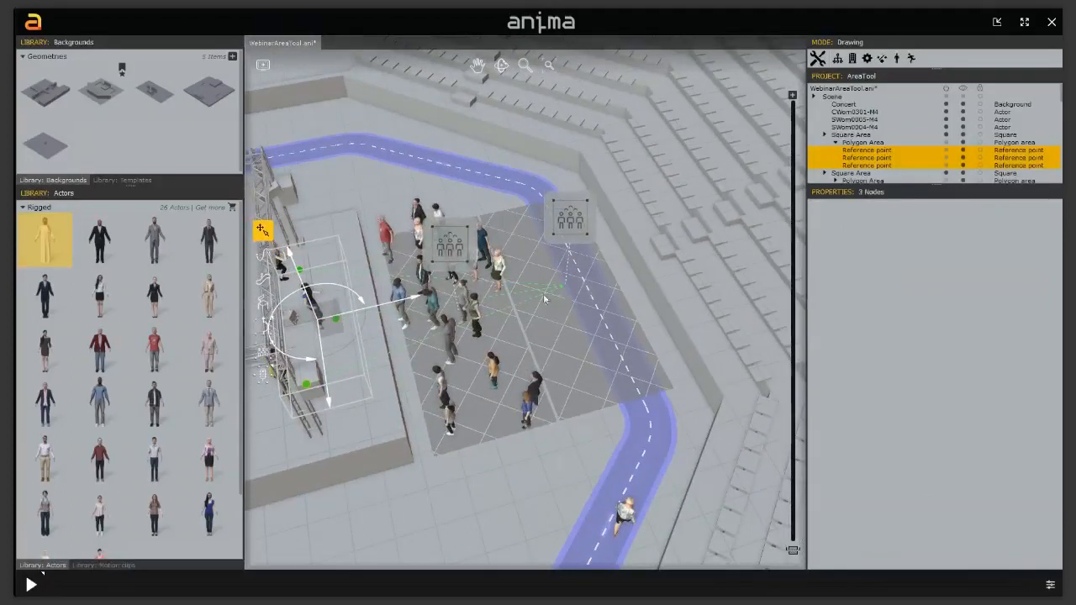
{"action": "middle_click_drag", "start_coordinate": [498, 334], "coordinate": [498, 338]}
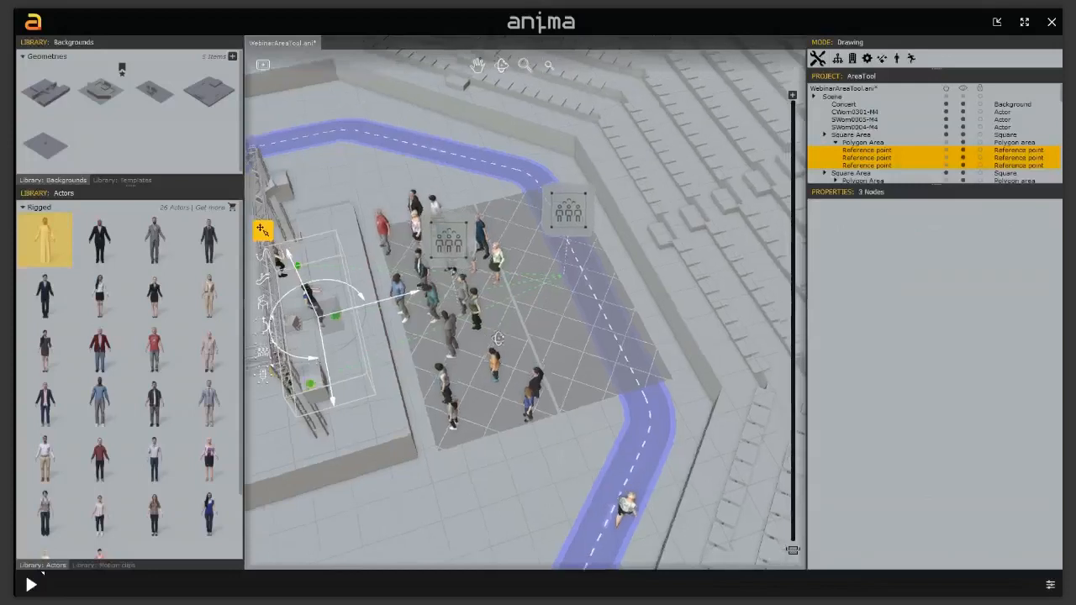
{"action": "middle_click_drag", "start_coordinate": [562, 321], "coordinate": [585, 382], "text": "alt"}
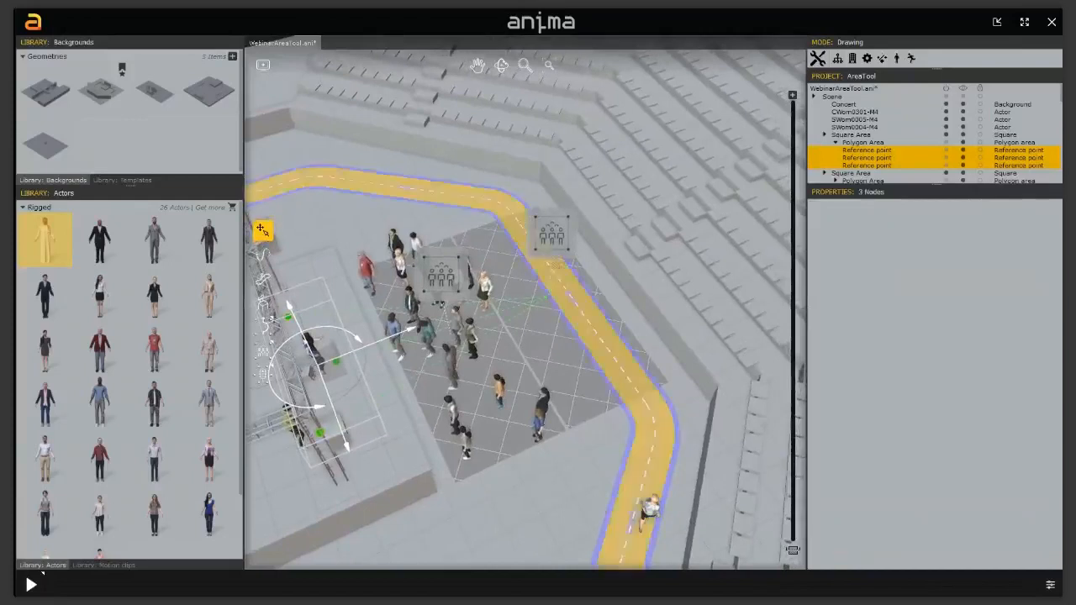
{"action": "left_click", "coordinate": [520, 304]}
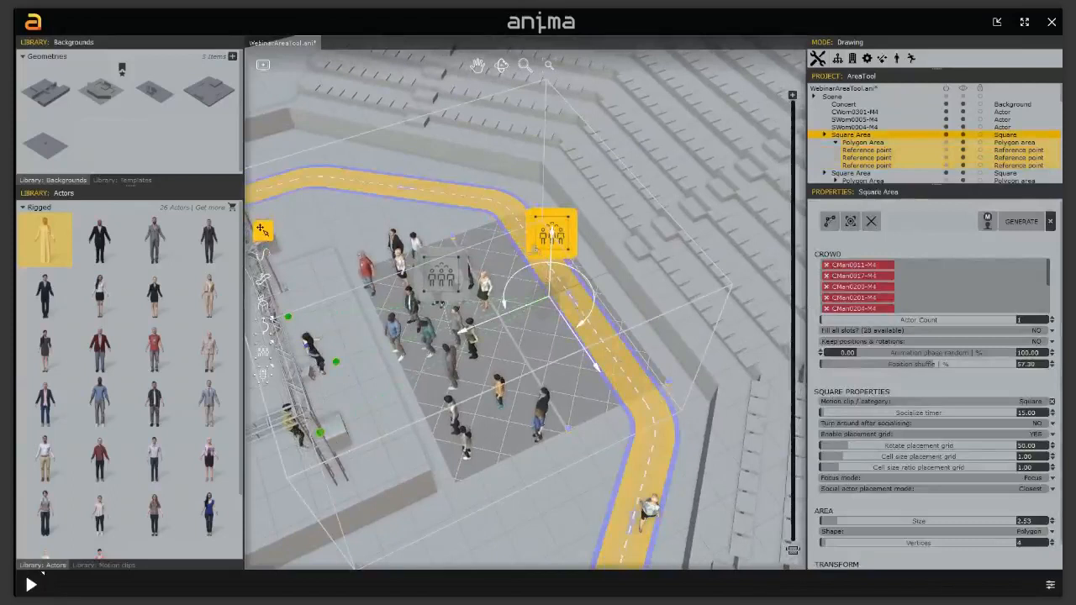
{"action": "mouse_move", "coordinate": [568, 343]}
{"action": "middle_mouse_down"}
{"action": "mouse_move", "coordinate": [573, 308]}
{"action": "mouse_move", "coordinate": [572, 323]}
{"action": "mouse_move", "coordinate": [608, 362]}
{"action": "mouse_move", "coordinate": [562, 353]}
{"action": "middle_mouse_up"}
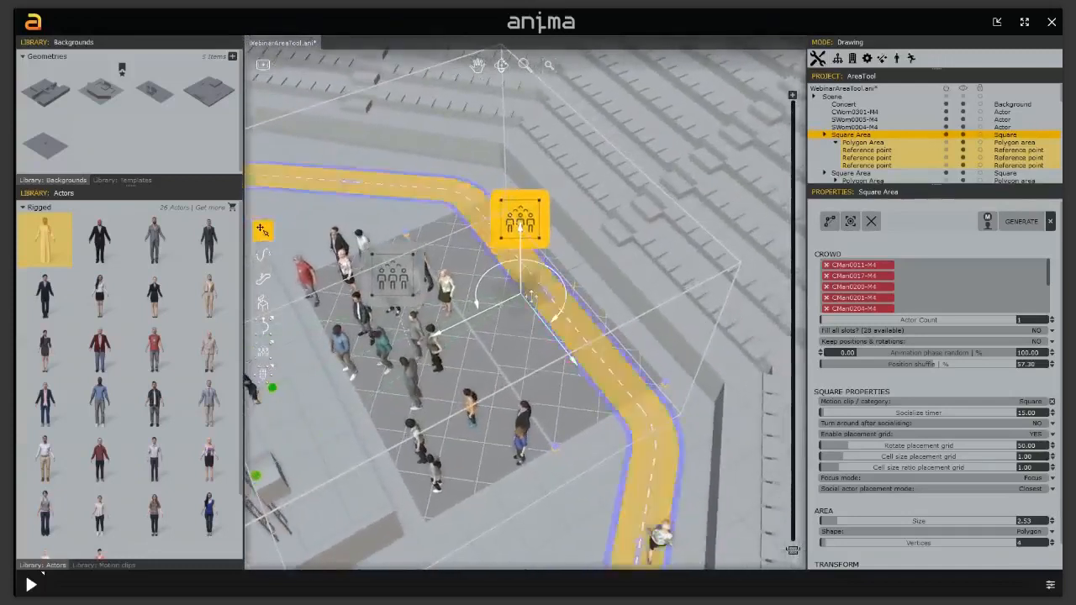
{"action": "left_click", "coordinate": [832, 223]}
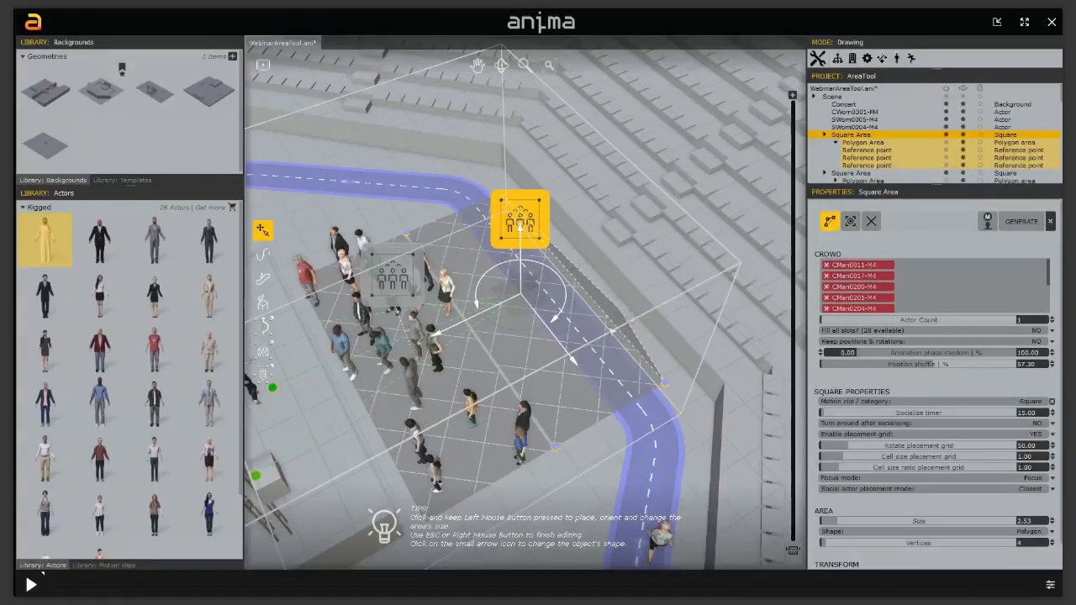
{"action": "left_click", "coordinate": [608, 316]}
{"action": "left_click_drag", "start_coordinate": [608, 315], "coordinate": [625, 303]}
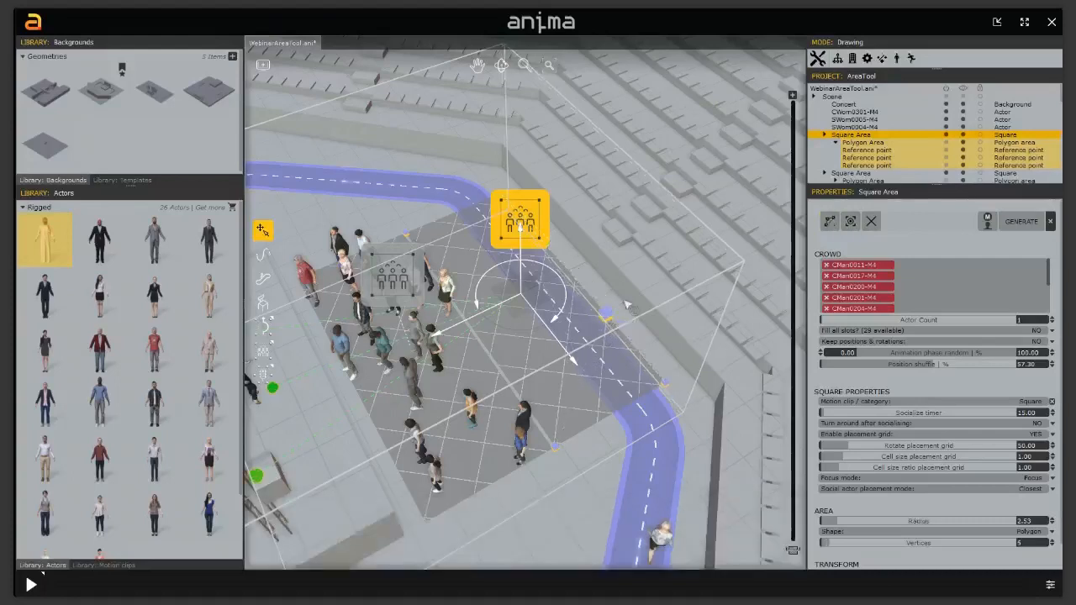
Step: Move the added vertex and the neighbouring far corner vertex together toward the stage, to the path's inner edge
{"action": "left_click", "coordinate": [605, 315]}
{"action": "middle_click_drag", "start_coordinate": [489, 276], "coordinate": [537, 277]}
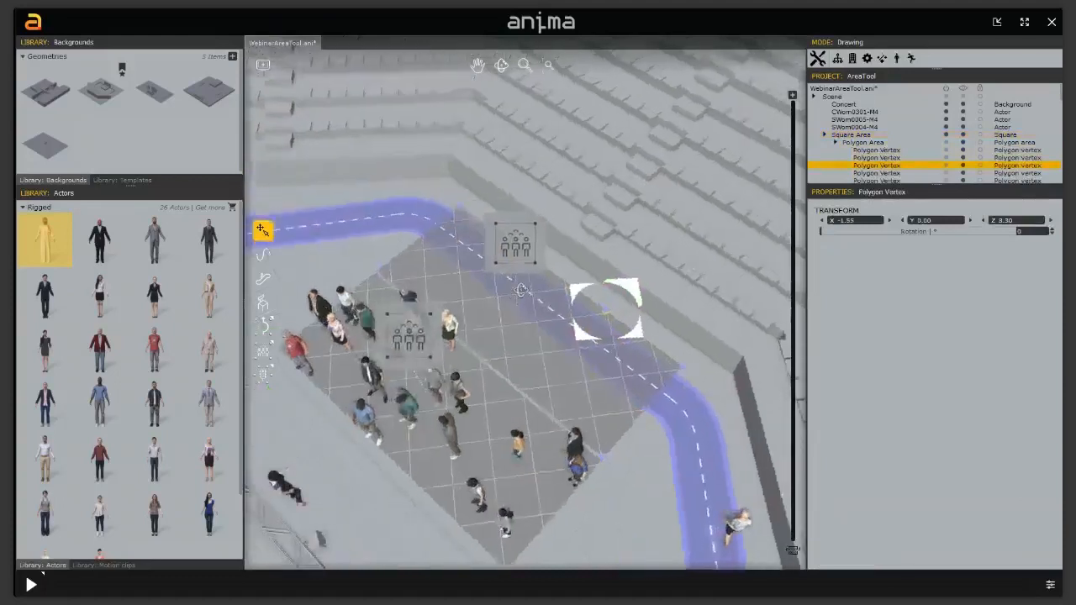
{"action": "left_click", "coordinate": [456, 210], "text": "ctrl"}
{"action": "left_click_drag", "start_coordinate": [502, 302], "coordinate": [445, 341]}
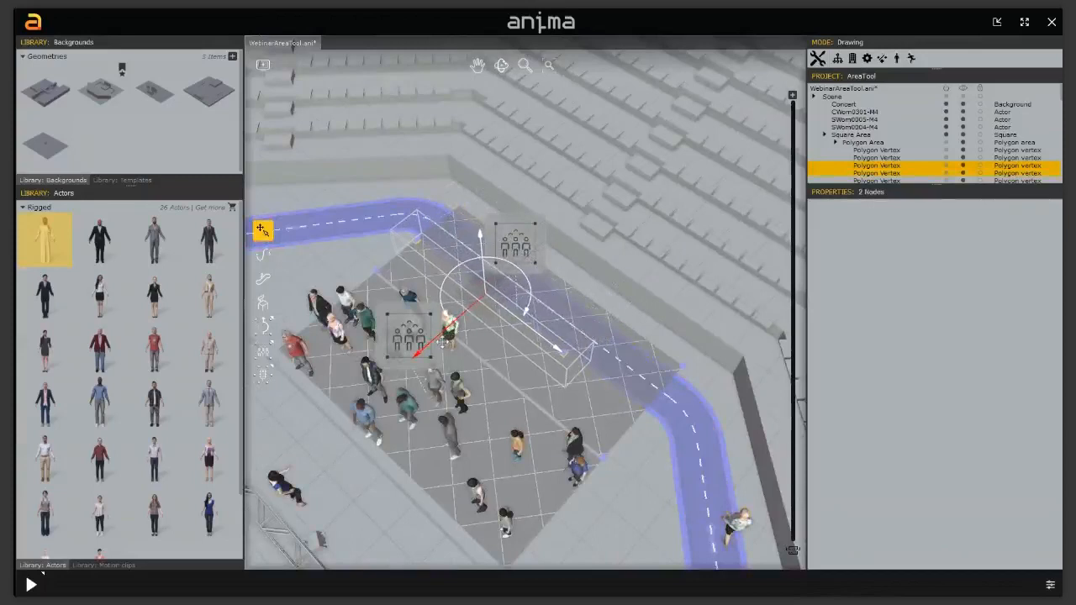
Step: Move the added vertex along the path's inner edge toward the corner that still crosses the path
{"action": "left_click", "coordinate": [569, 358]}
{"action": "left_click", "coordinate": [561, 356]}
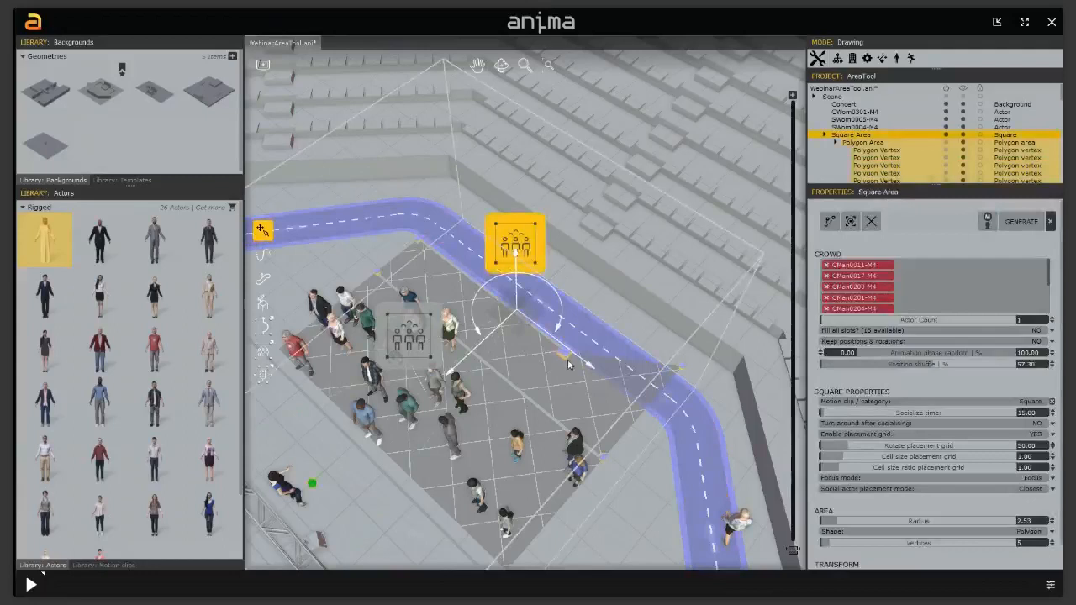
{"action": "left_click", "coordinate": [563, 353]}
{"action": "left_click_drag", "start_coordinate": [563, 353], "coordinate": [614, 387]}
{"action": "middle_click_drag", "start_coordinate": [638, 427], "coordinate": [598, 401]}
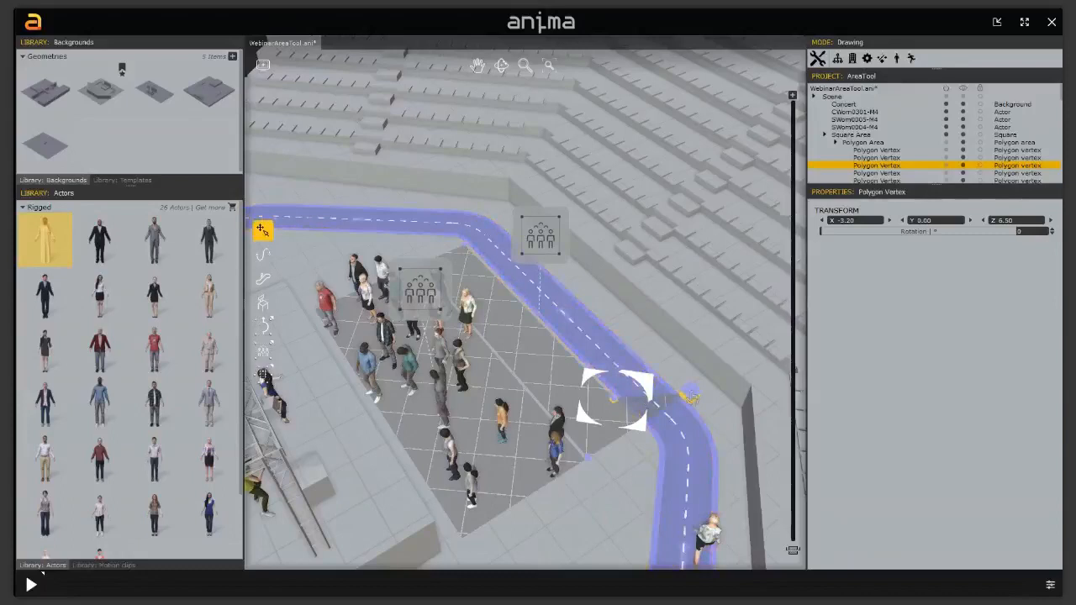
Step: Examine the corner vertex extending across the path, play the simulation to watch the approaching walkers, and stop it
{"action": "left_click", "coordinate": [690, 396]}
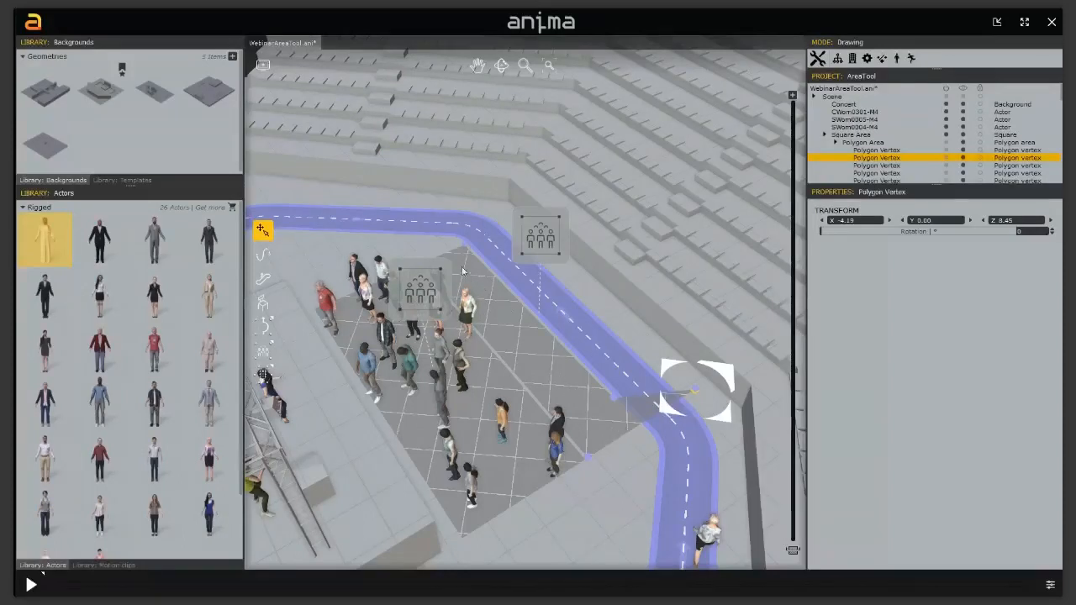
{"action": "middle_click_drag", "start_coordinate": [506, 316], "coordinate": [437, 254]}
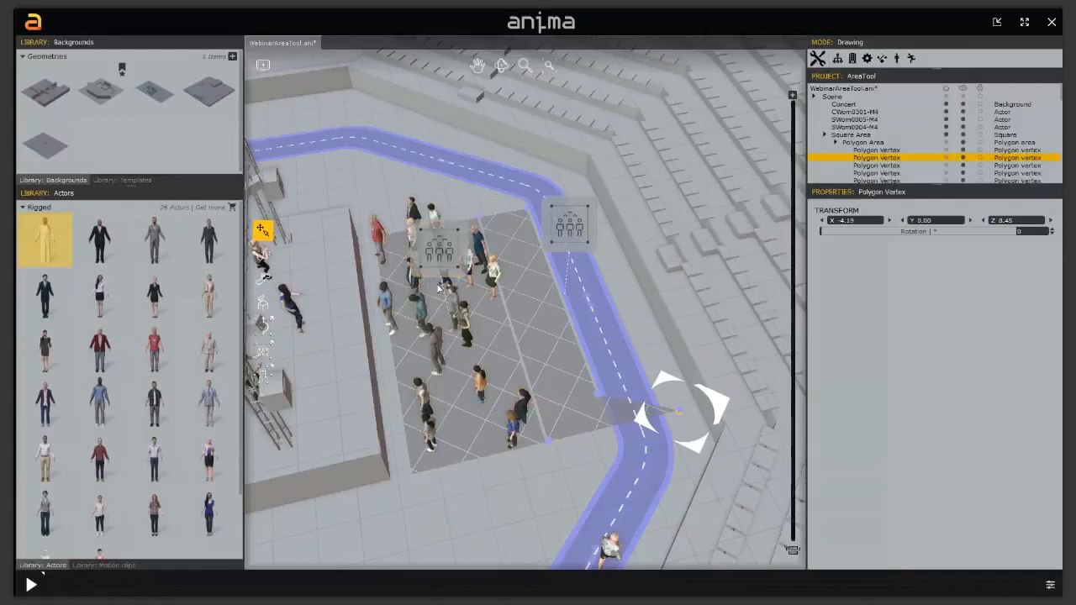
{"action": "middle_click_drag", "start_coordinate": [532, 301], "coordinate": [572, 357]}
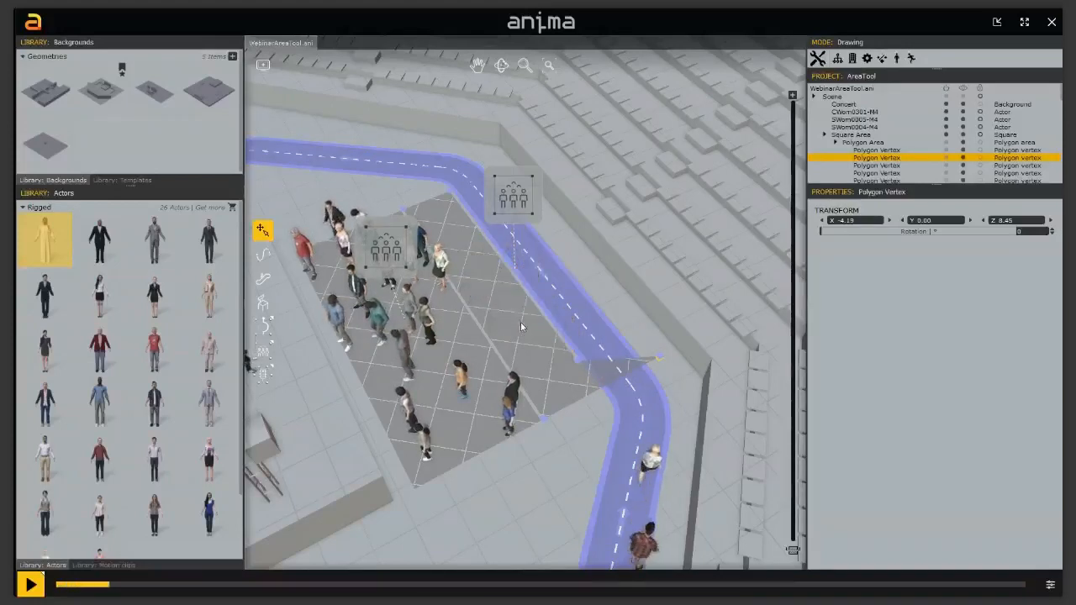
{"action": "key", "text": "space"}
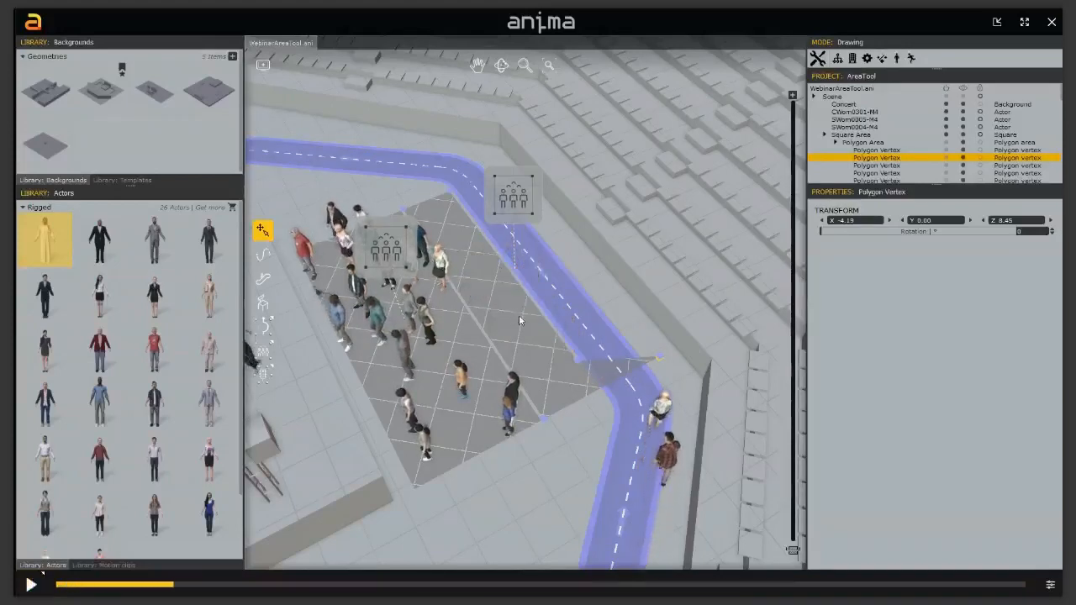
Step: Set the animation's total time to 45 s
{"action": "middle_click_drag", "start_coordinate": [542, 351], "coordinate": [537, 320]}
{"action": "left_click", "coordinate": [1051, 583]}
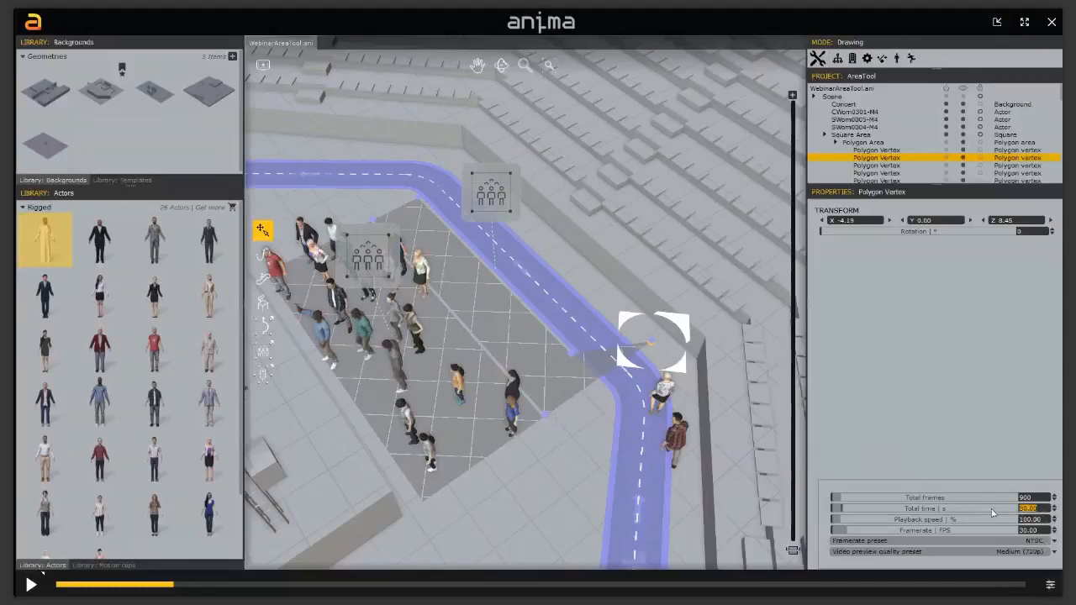
{"action": "key", "text": "Return"}
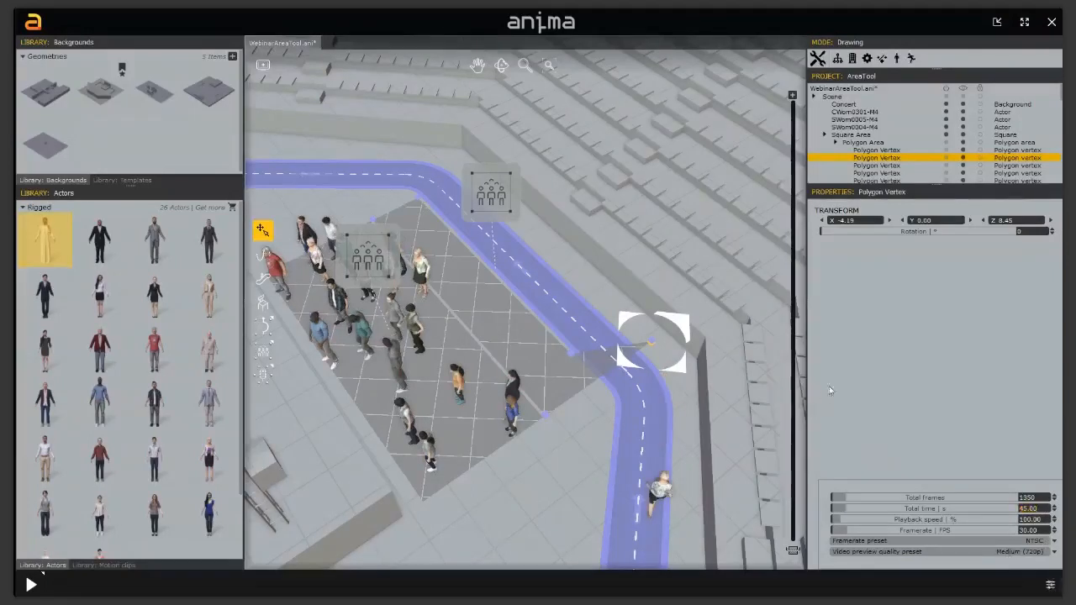
Step: Set the duplicated square area's Social actor placement mode to Furthest
{"action": "middle_click_drag", "start_coordinate": [598, 468], "coordinate": [576, 440]}
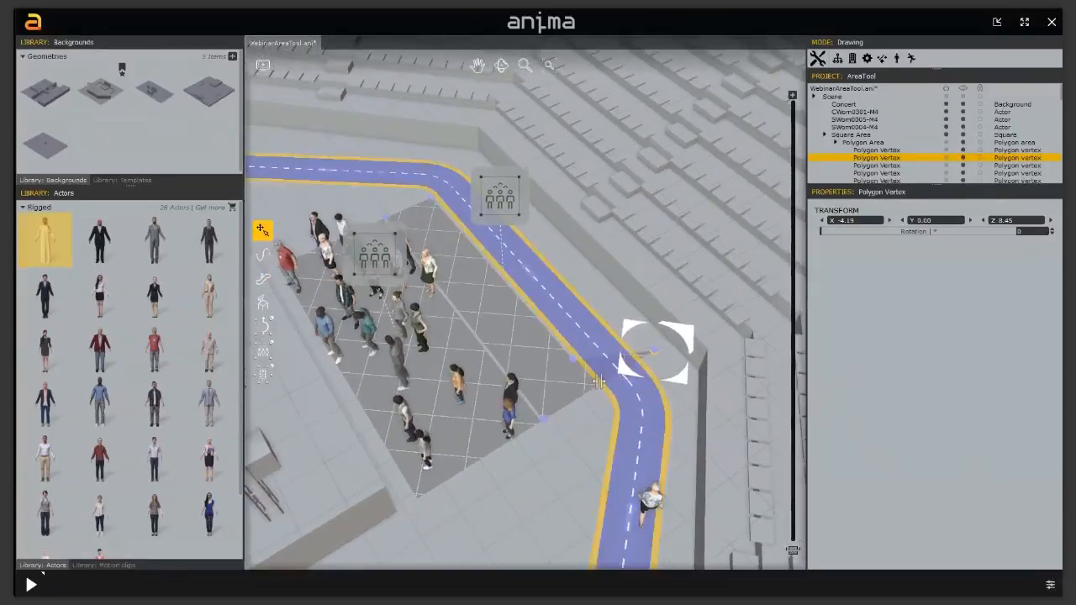
{"action": "left_click", "coordinate": [498, 209]}
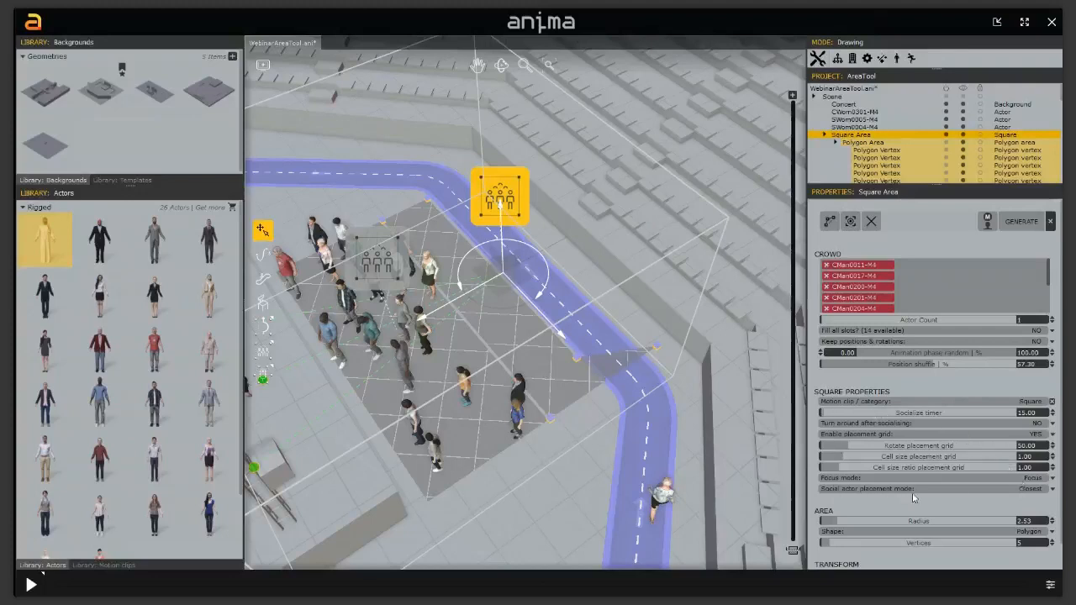
{"action": "mouse_move", "coordinate": [913, 498]}
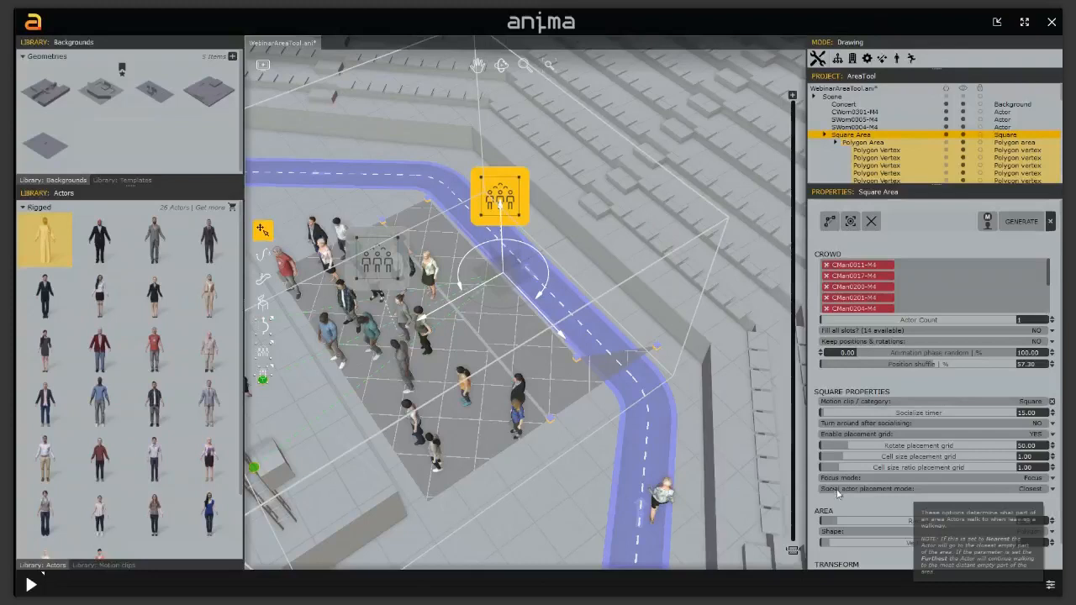
{"action": "left_click", "coordinate": [1052, 490]}
{"action": "left_click", "coordinate": [1035, 502]}
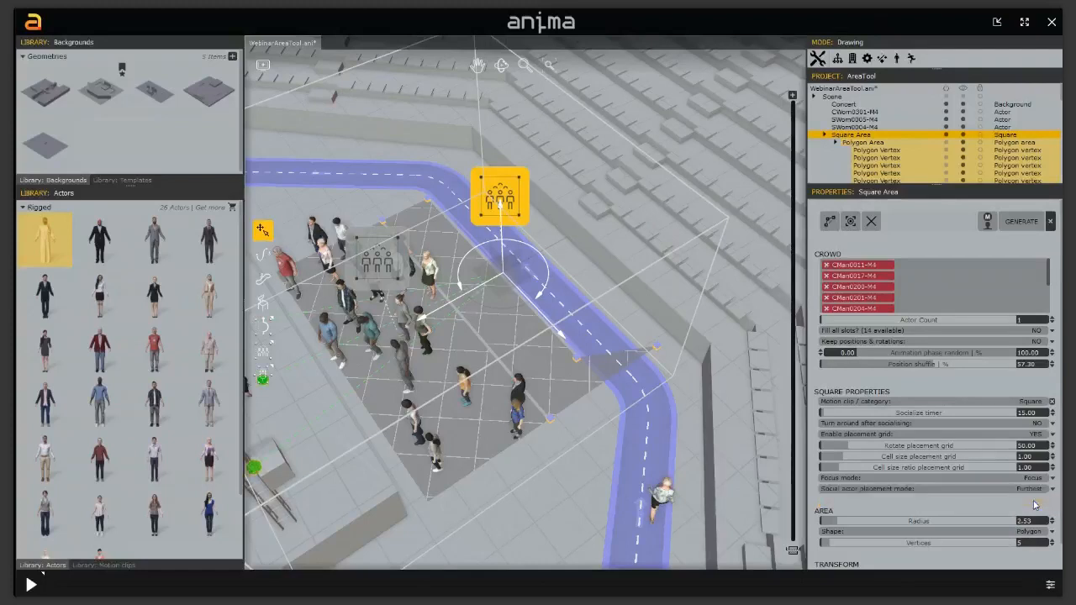
Step: Regenerate the path's crowd and play the simulation to watch how the walkers behave at the square, stopping it partway
{"action": "left_click", "coordinate": [640, 444]}
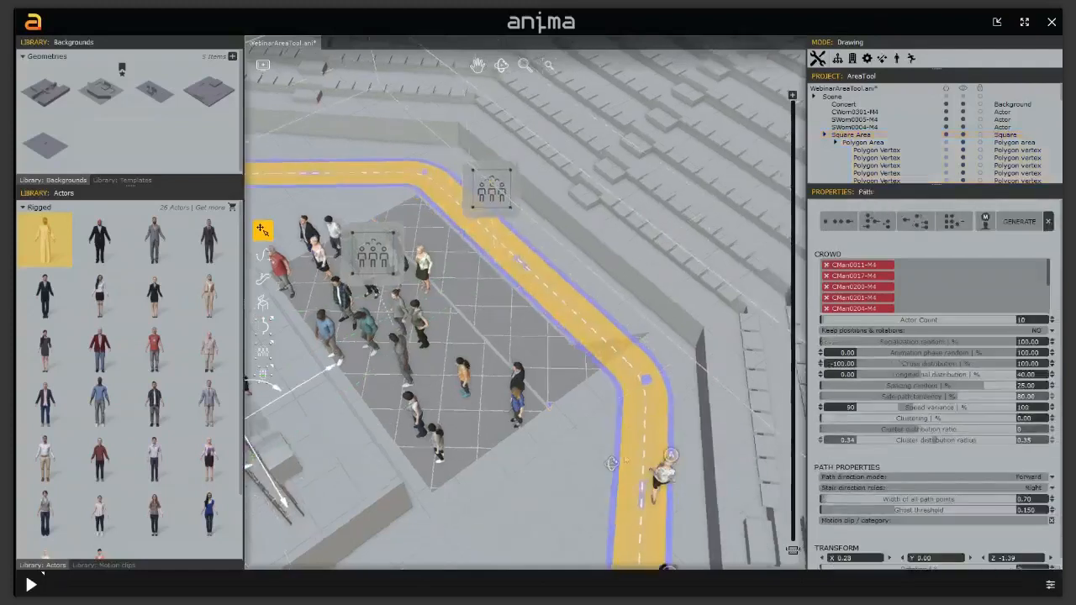
{"action": "left_click", "coordinate": [1019, 222]}
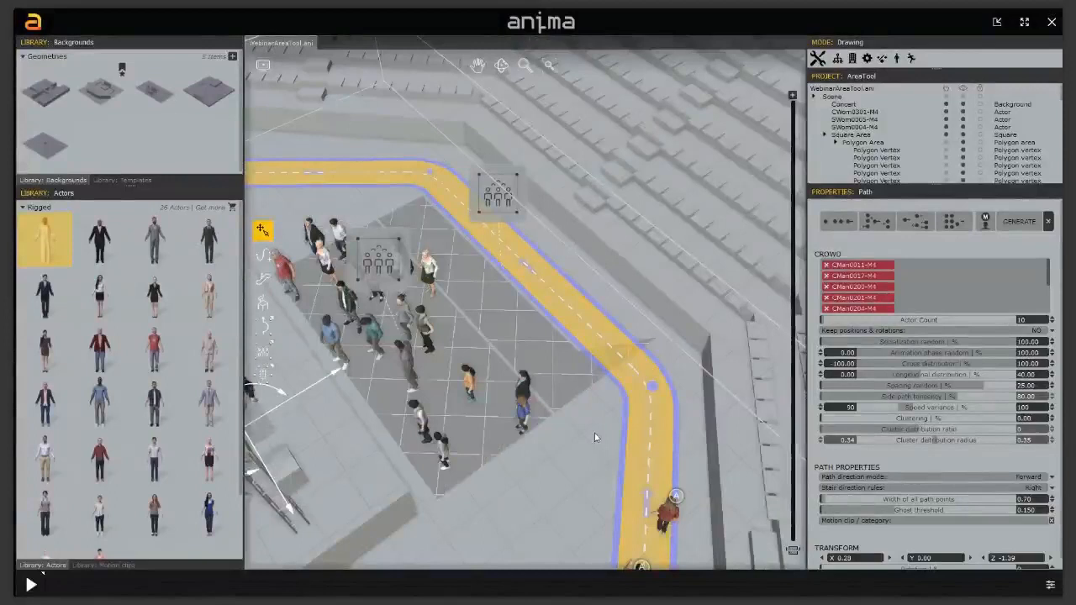
{"action": "key", "text": "space"}
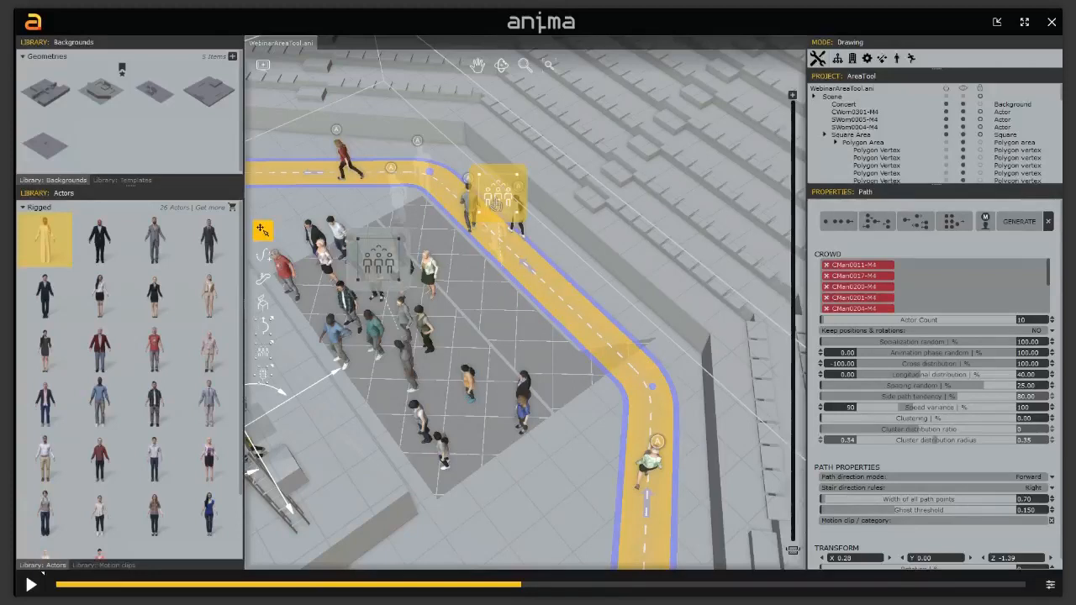
Step: Set the duplicated square area's Socialize timer to 25
{"action": "left_click", "coordinate": [498, 195]}
{"action": "left_click", "coordinate": [1000, 407]}
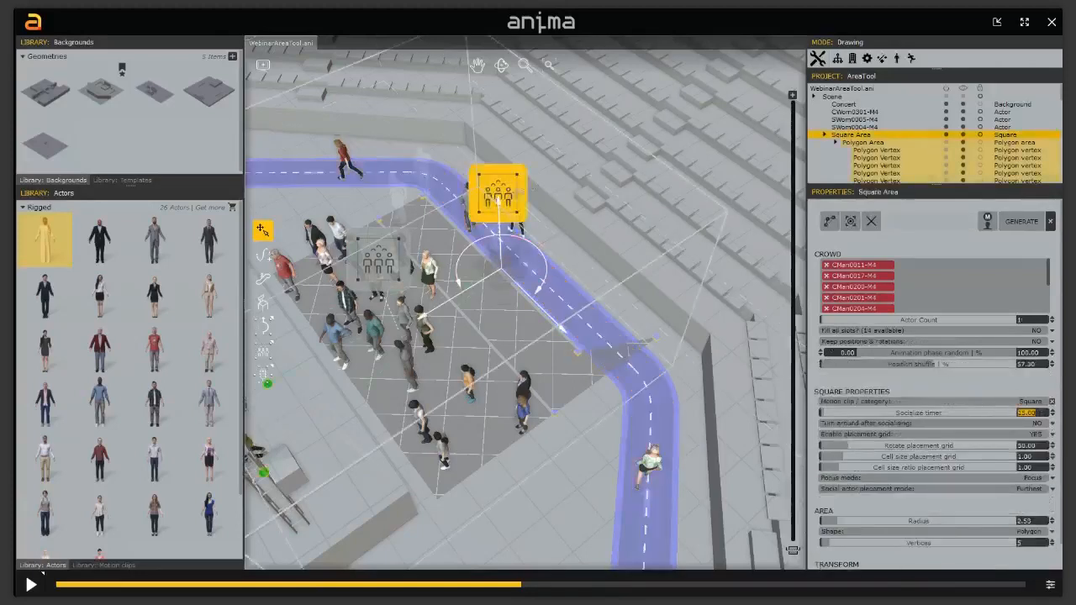
{"action": "type", "text": "25"}
{"action": "key", "text": "Return"}
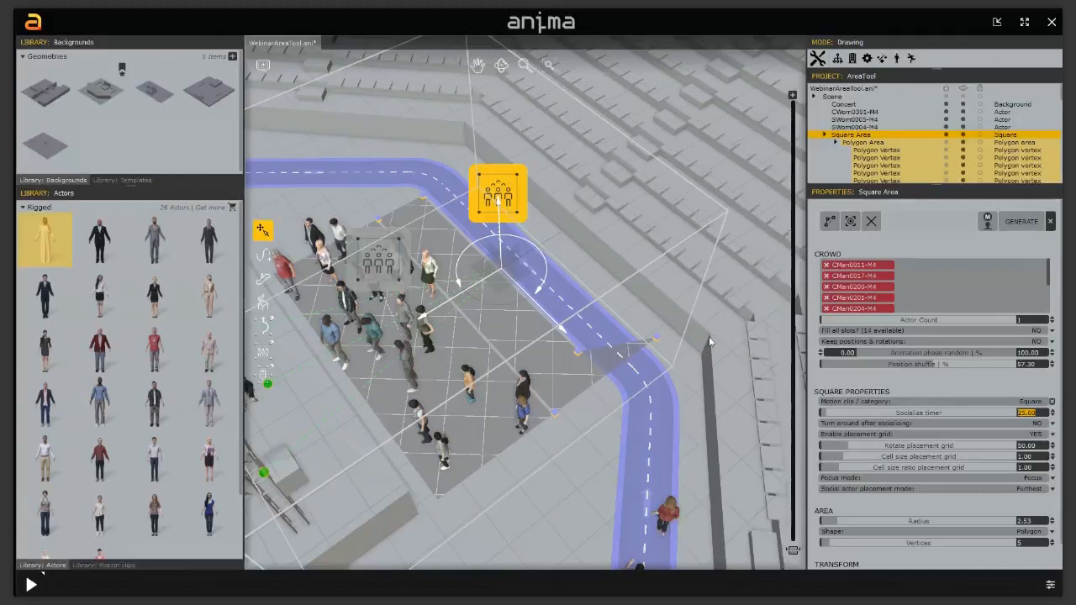
Step: Set the duplicated square area's Socialize timer to 5, clear the selection and play the simulation
{"action": "type", "text": "5"}
{"action": "left_click", "coordinate": [567, 470]}
{"action": "key", "text": "space"}
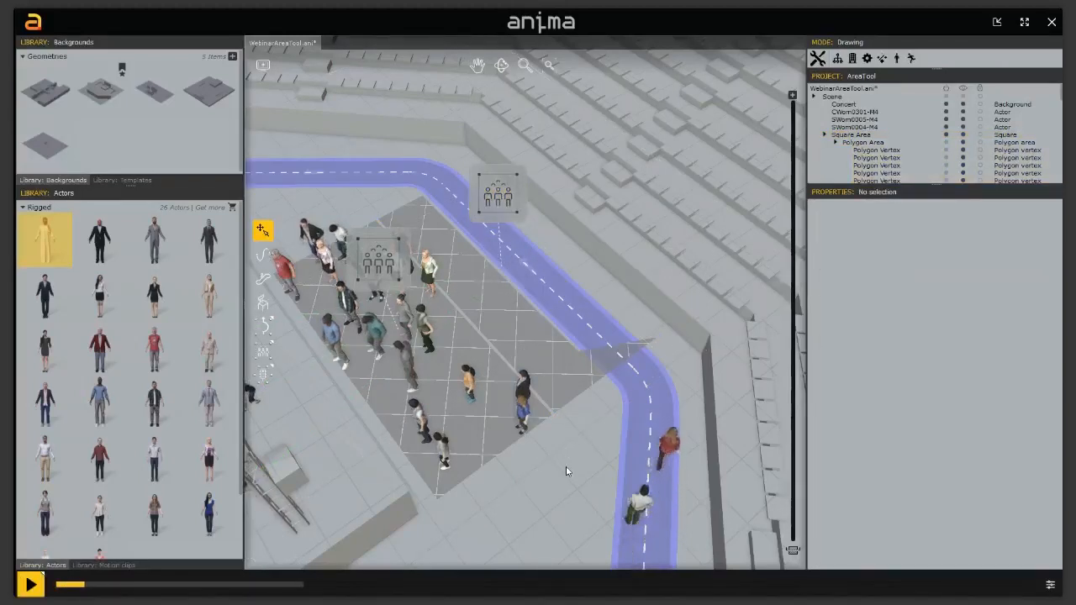
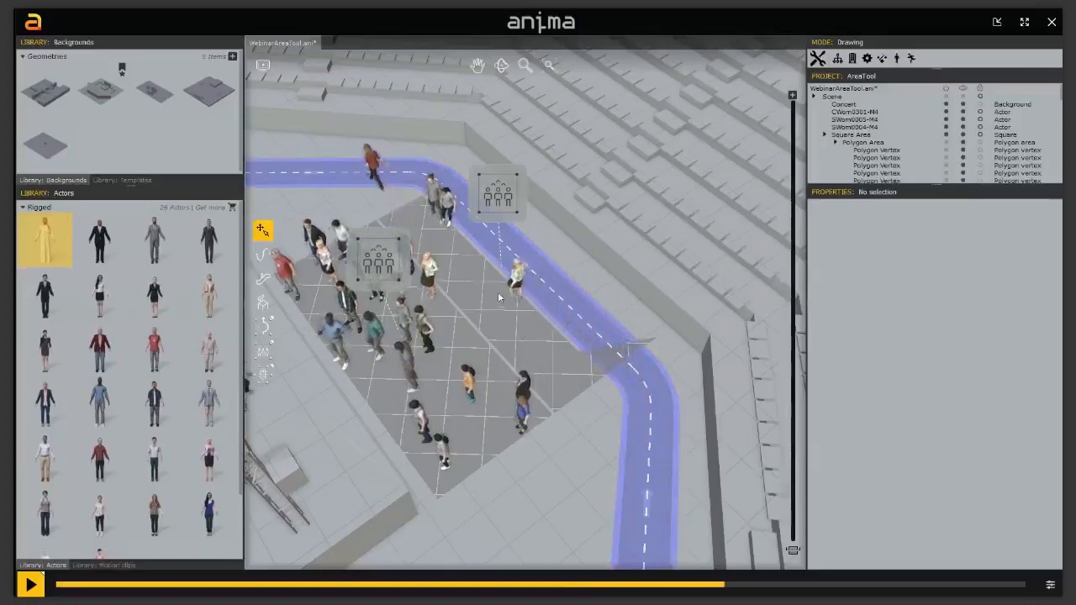
Step: Stop the simulation and examine the two existing square areas' properties and the free space in front of the stage
{"action": "key", "text": "space"}
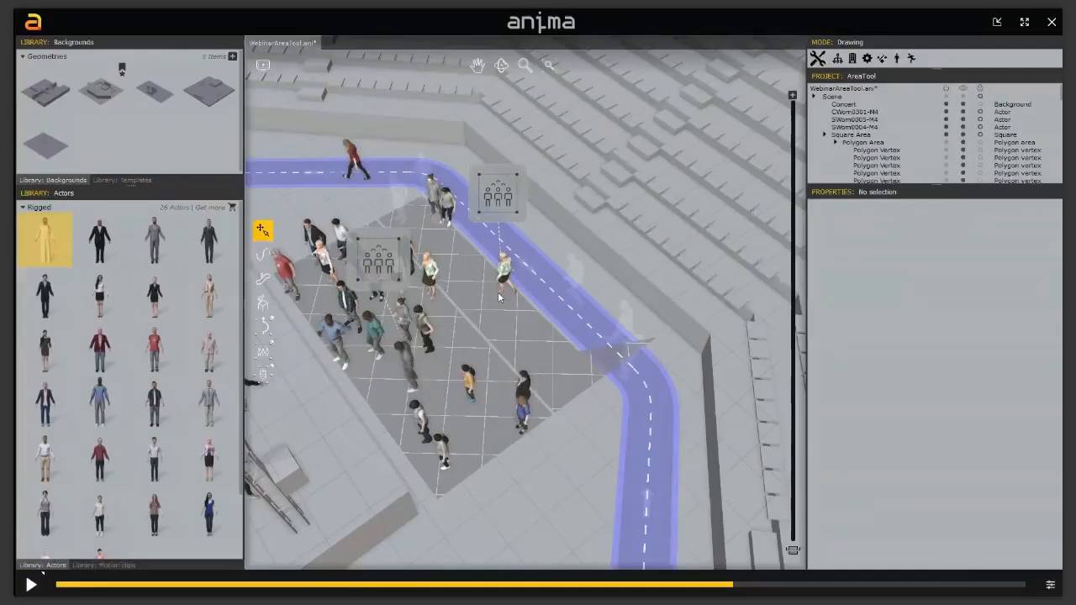
{"action": "left_click", "coordinate": [497, 194]}
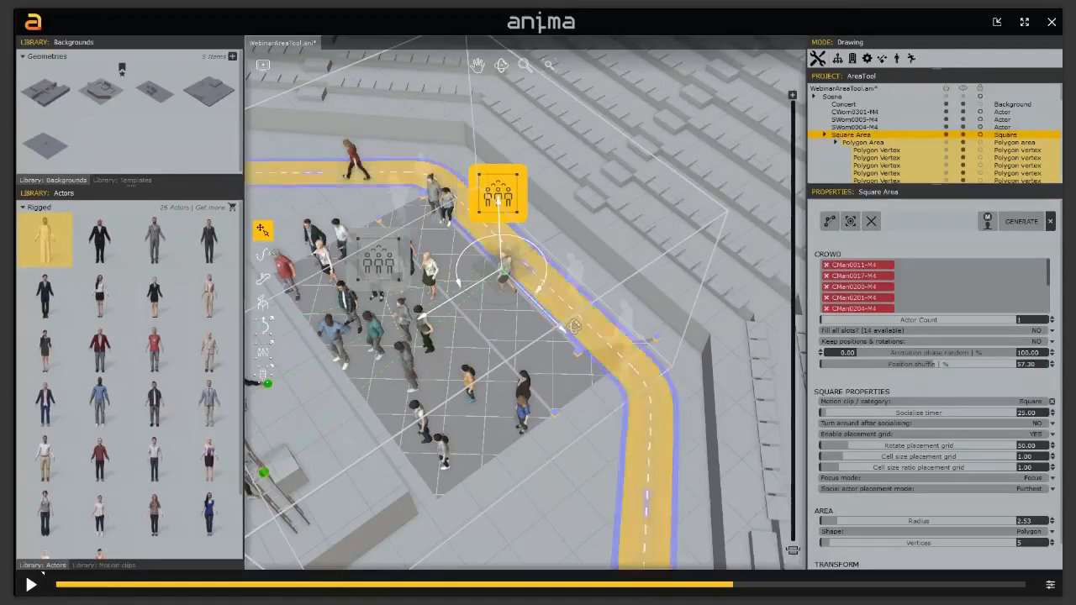
{"action": "middle_click_drag", "start_coordinate": [574, 327], "coordinate": [689, 293]}
{"action": "left_click", "coordinate": [560, 285]}
{"action": "middle_click_drag", "start_coordinate": [664, 335], "coordinate": [644, 354]}
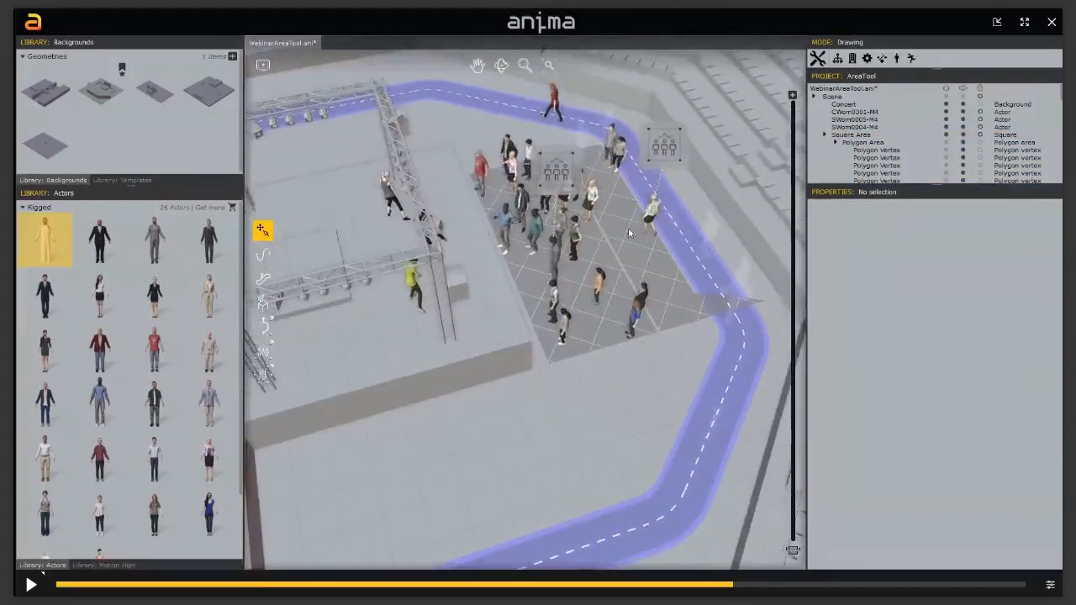
{"action": "middle_click_drag", "start_coordinate": [578, 242], "coordinate": [487, 313]}
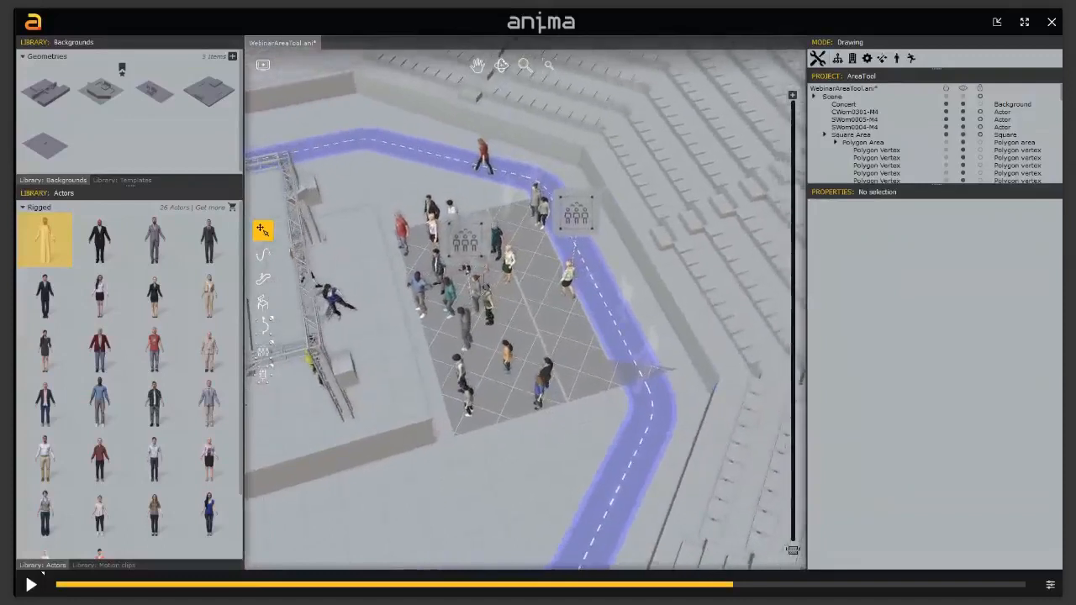
{"action": "left_click", "coordinate": [465, 242]}
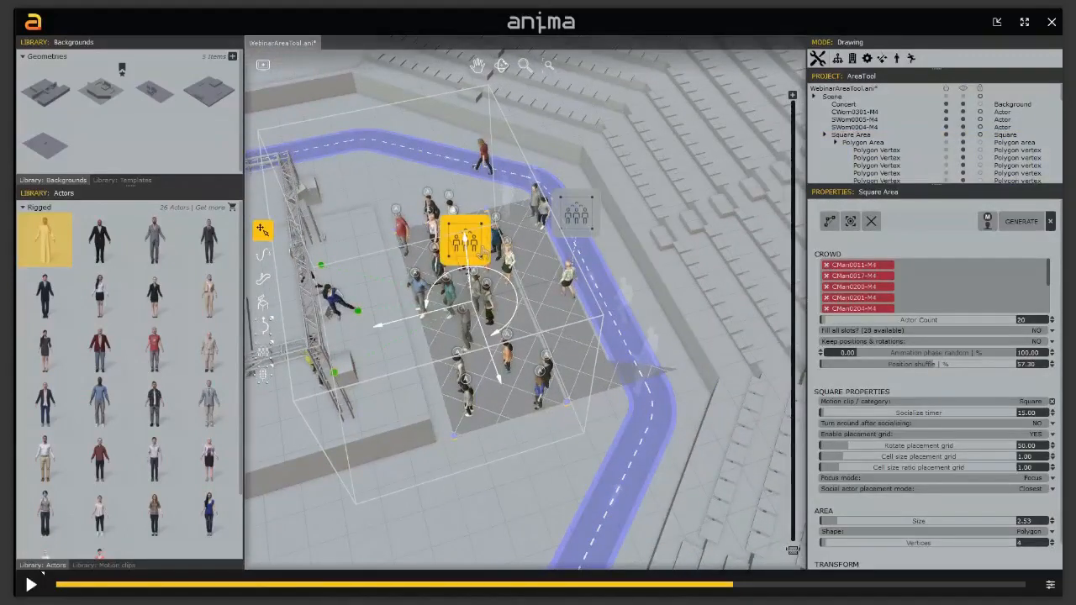
{"action": "left_click", "coordinate": [577, 214]}
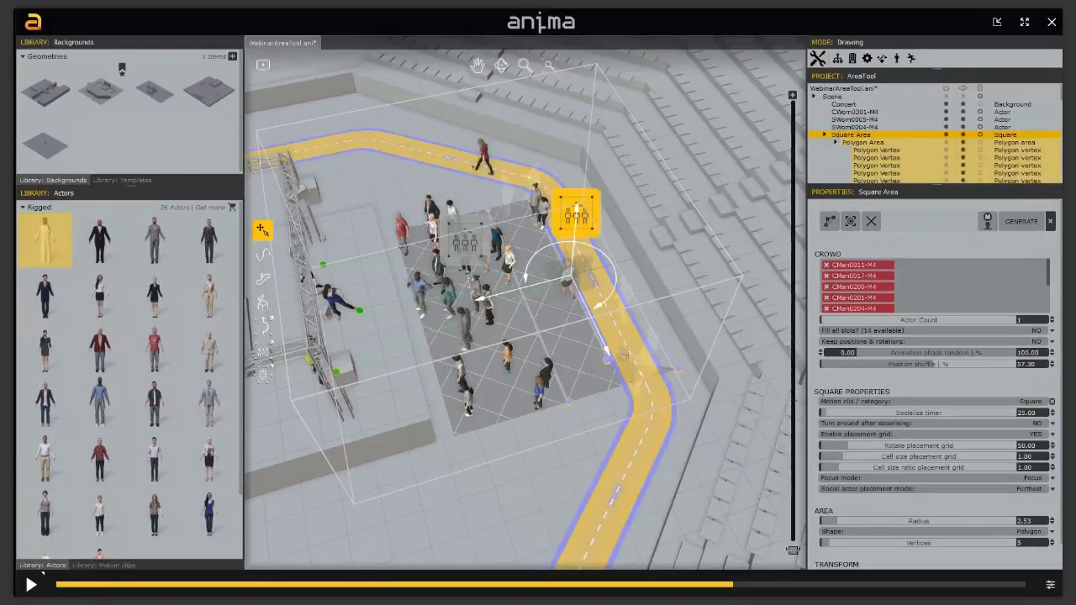
{"action": "middle_click_drag", "start_coordinate": [471, 392], "coordinate": [661, 358]}
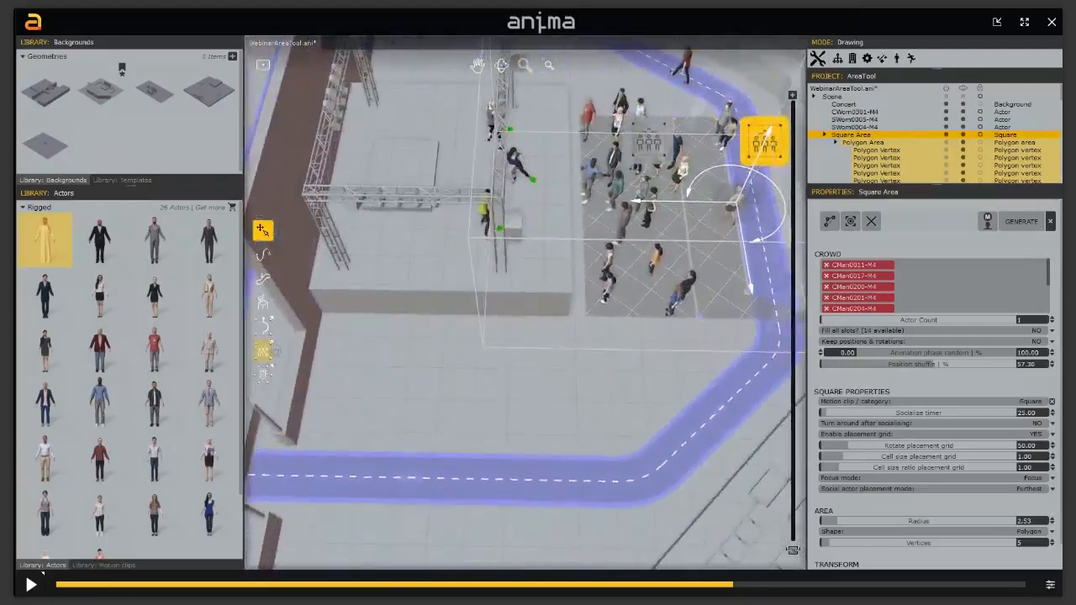
Step: Draw a third square area with a size of about 2.84 between the stage and the path, and position it near the brown wall
{"action": "left_click", "coordinate": [264, 352]}
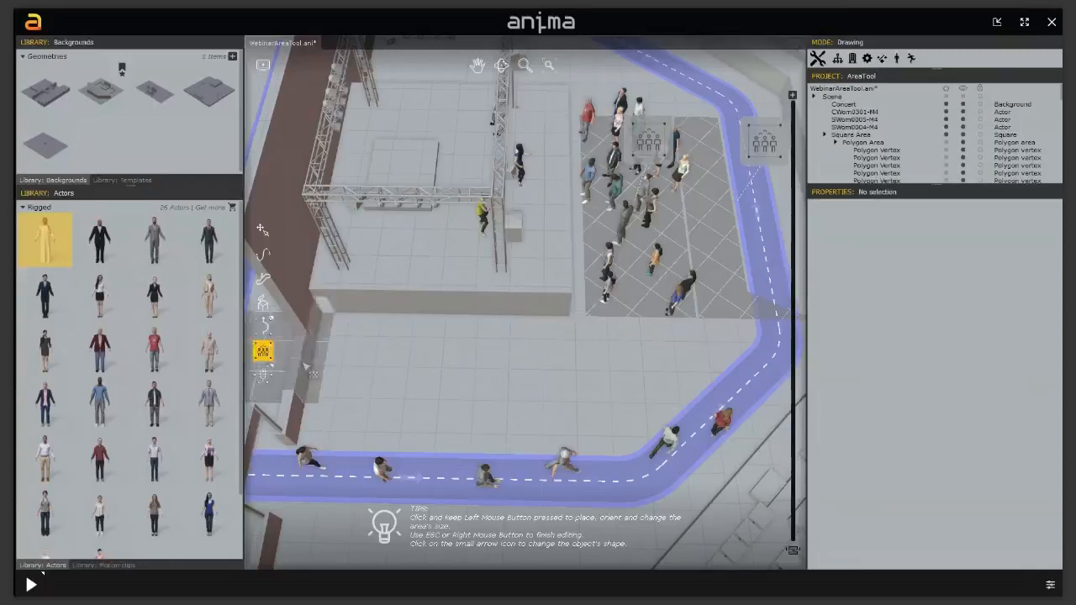
{"action": "right_click", "coordinate": [484, 360]}
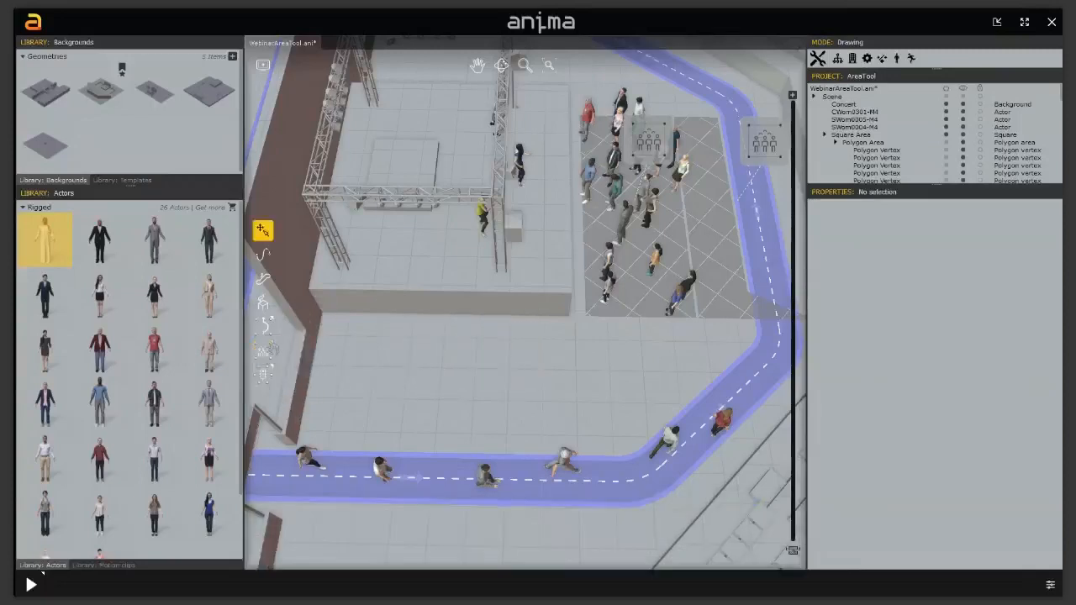
{"action": "left_click", "coordinate": [265, 351]}
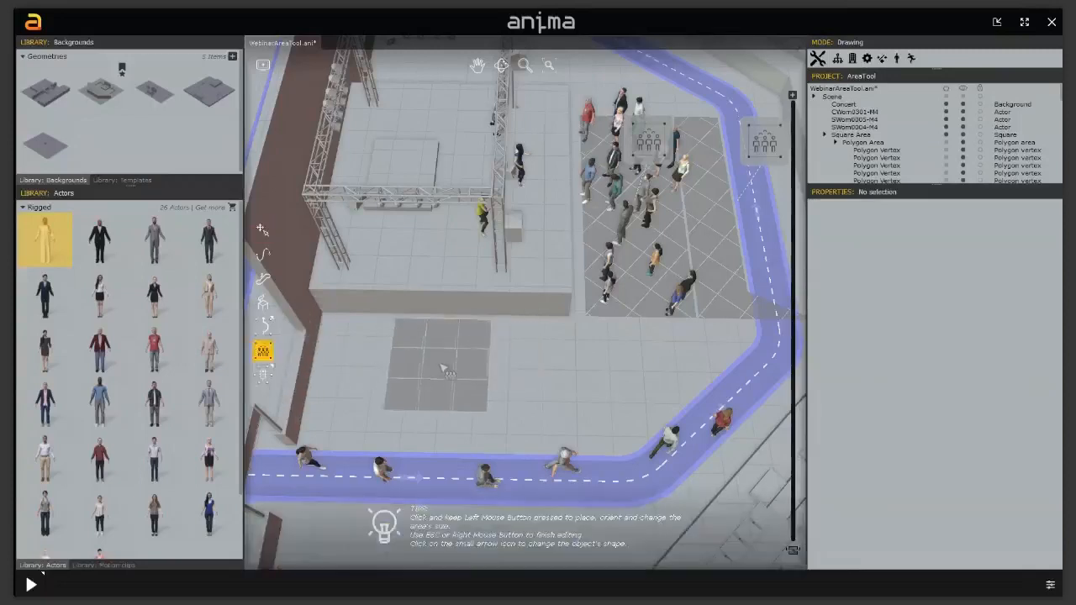
{"action": "left_click_drag", "start_coordinate": [466, 378], "coordinate": [509, 370]}
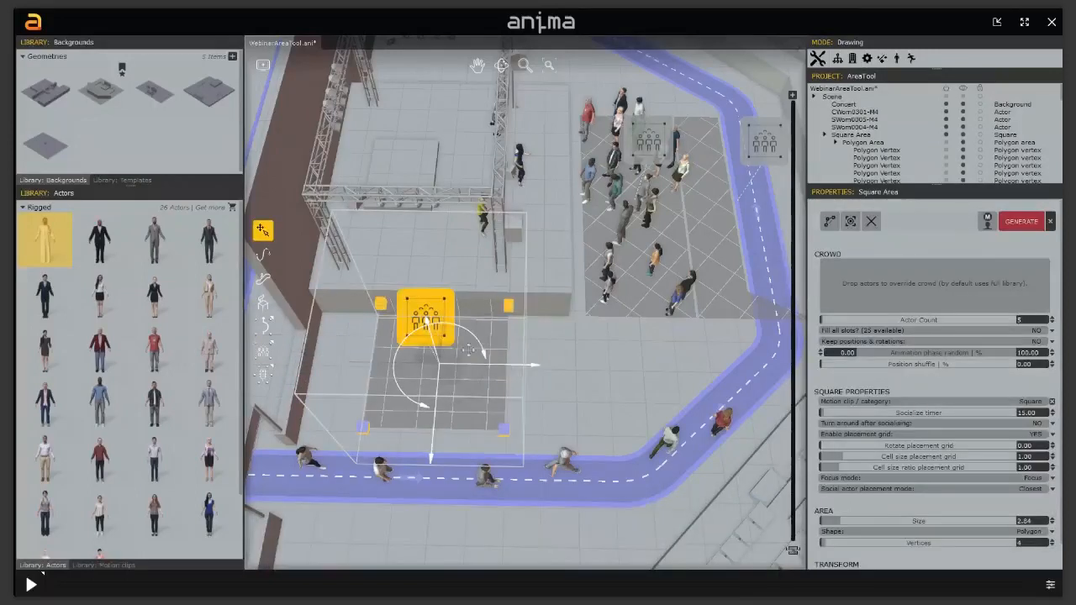
{"action": "left_click_drag", "start_coordinate": [437, 388], "coordinate": [434, 409]}
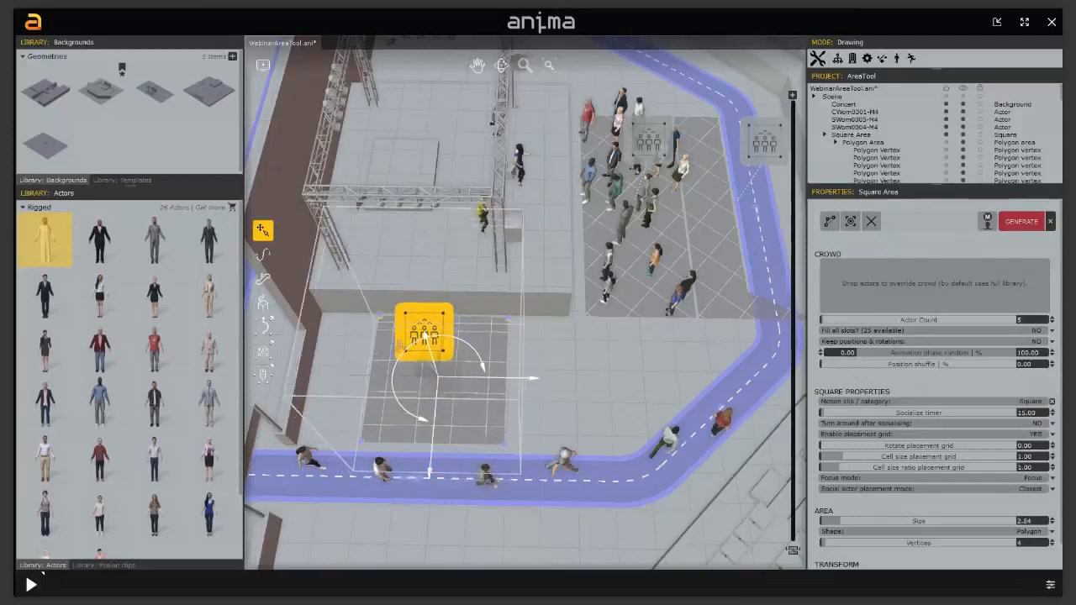
{"action": "left_click_drag", "start_coordinate": [511, 378], "coordinate": [450, 378]}
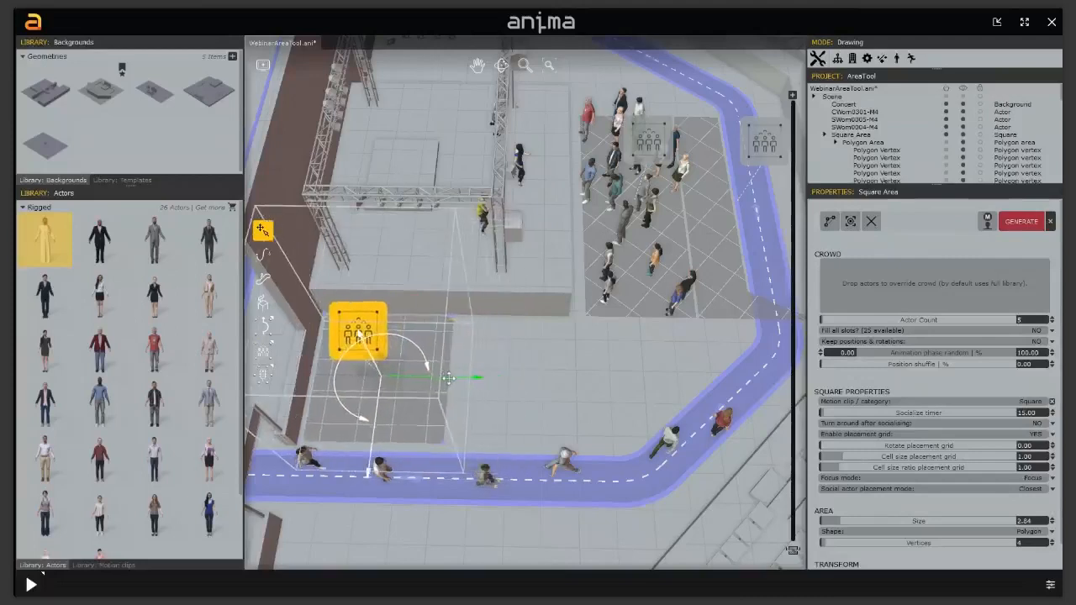
Step: Move the new area's two stage-side vertices slightly away from the stage and shift the whole area a little away from the brown wall
{"action": "left_click", "coordinate": [458, 316]}
{"action": "left_click", "coordinate": [327, 317], "text": "ctrl"}
{"action": "left_click_drag", "start_coordinate": [384, 374], "coordinate": [384, 386]}
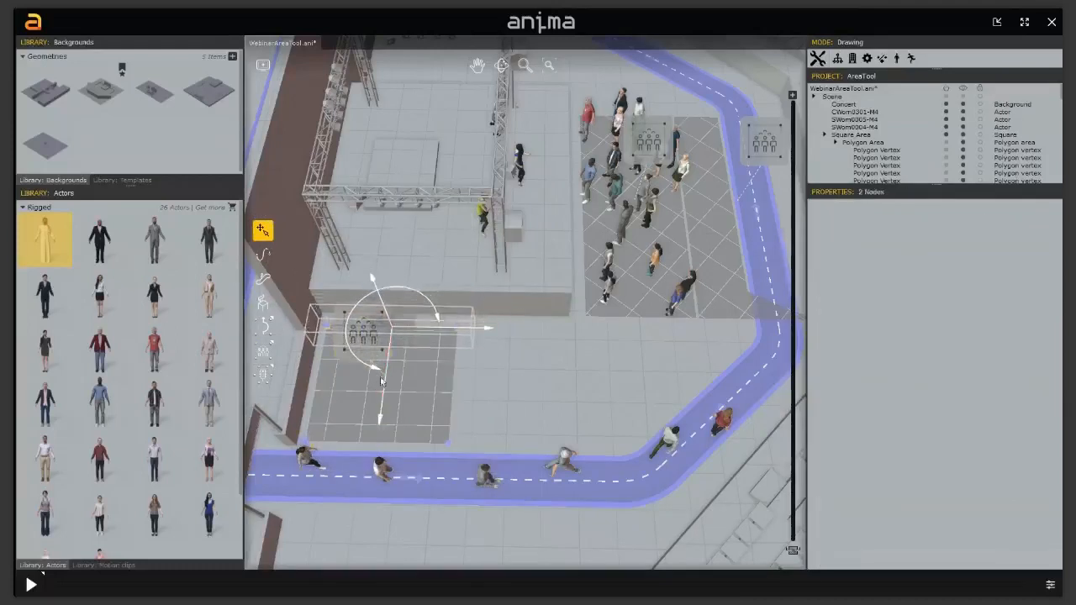
{"action": "left_click", "coordinate": [364, 343]}
{"action": "left_click_drag", "start_coordinate": [454, 377], "coordinate": [468, 378]}
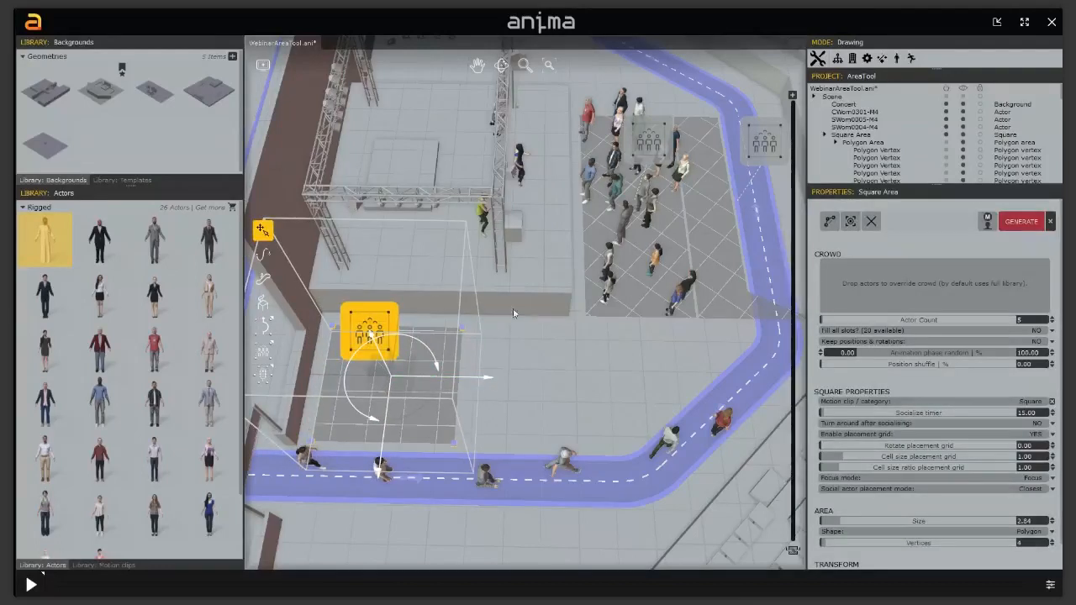
Step: Stretch the new area into a wide rectangle along the stage front by moving its two vertices farthest from the brown wall
{"action": "left_click", "coordinate": [462, 328]}
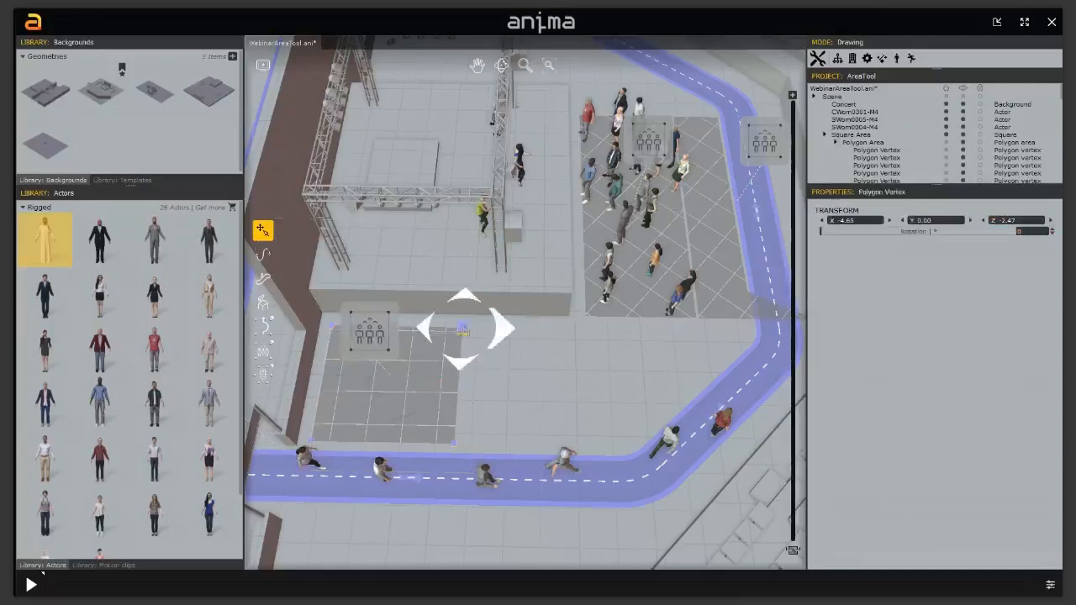
{"action": "left_click", "coordinate": [452, 442], "text": "ctrl"}
{"action": "left_click_drag", "start_coordinate": [514, 388], "coordinate": [627, 375]}
{"action": "left_click", "coordinate": [607, 446]}
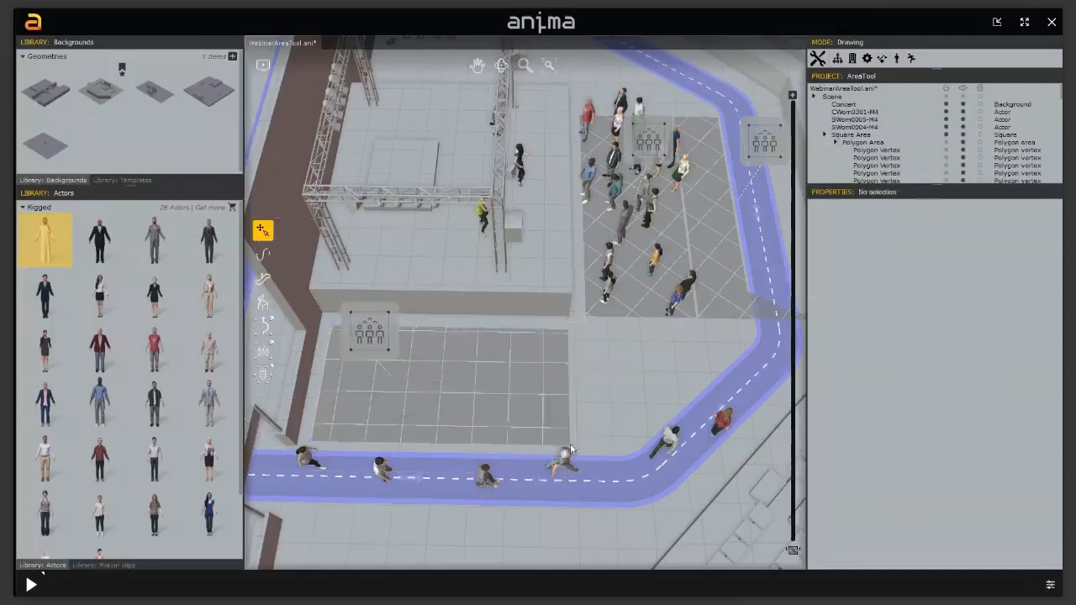
Step: Paste the copied list of actors into the new square area's crowd
{"action": "left_click", "coordinate": [549, 420]}
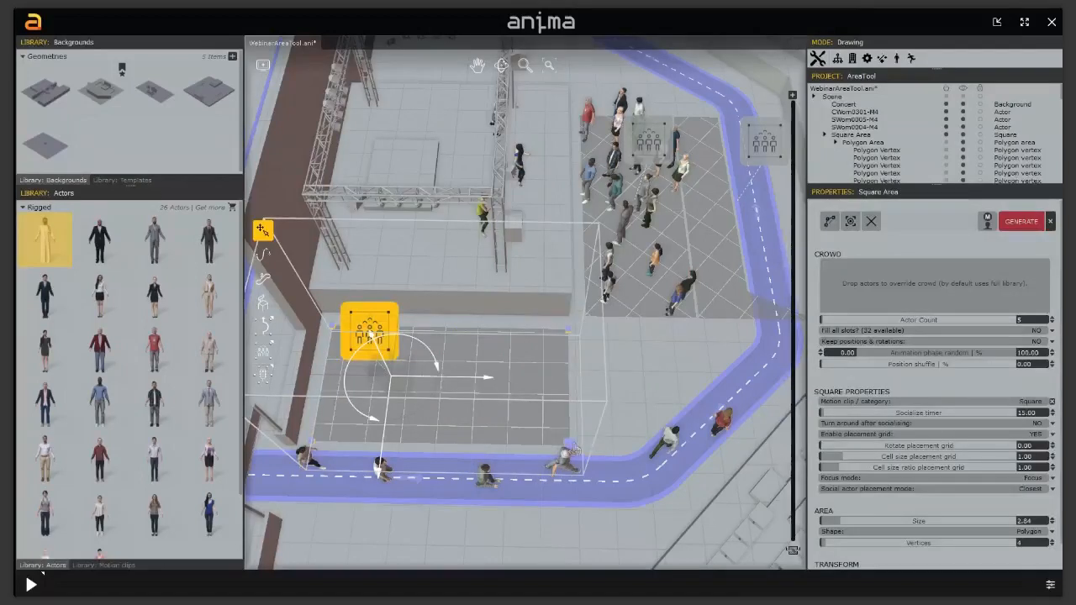
{"action": "scroll", "coordinate": [496, 410], "scroll_direction": "up", "scroll_amount": 3}
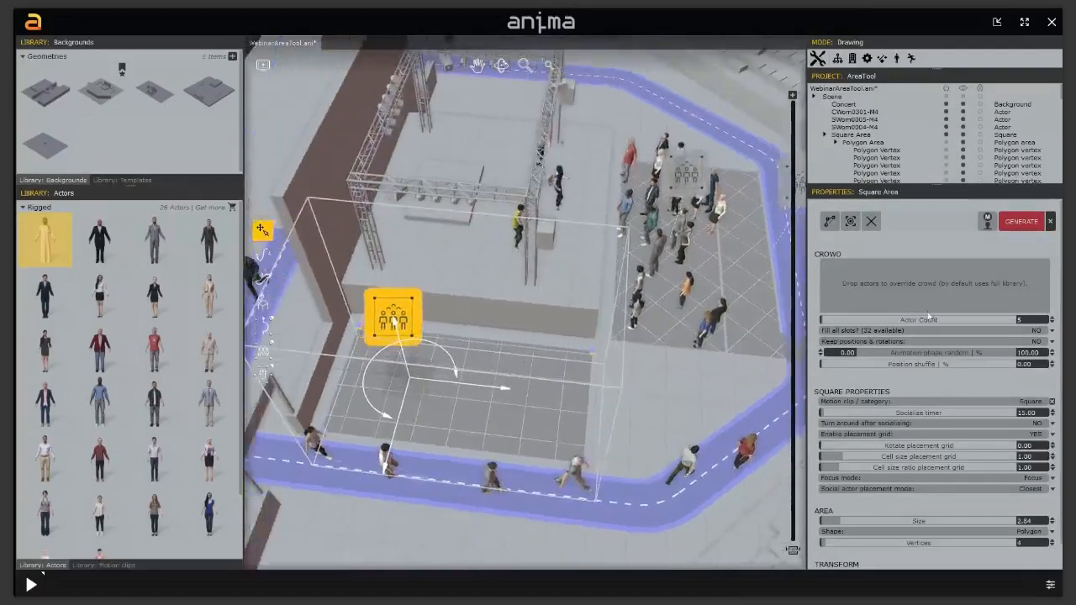
{"action": "right_click", "coordinate": [938, 291]}
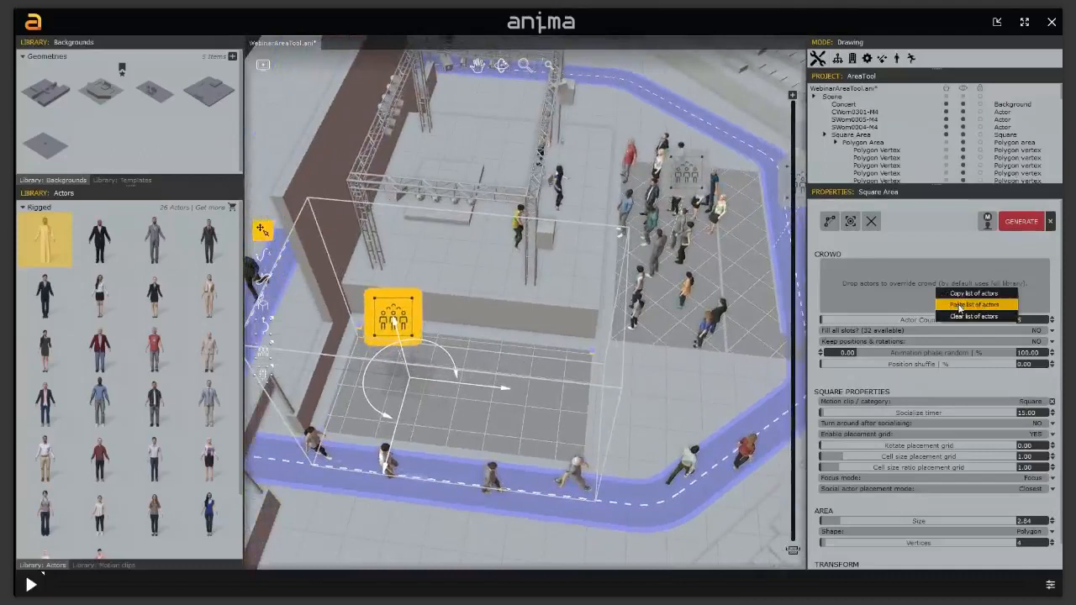
{"action": "left_click", "coordinate": [960, 305]}
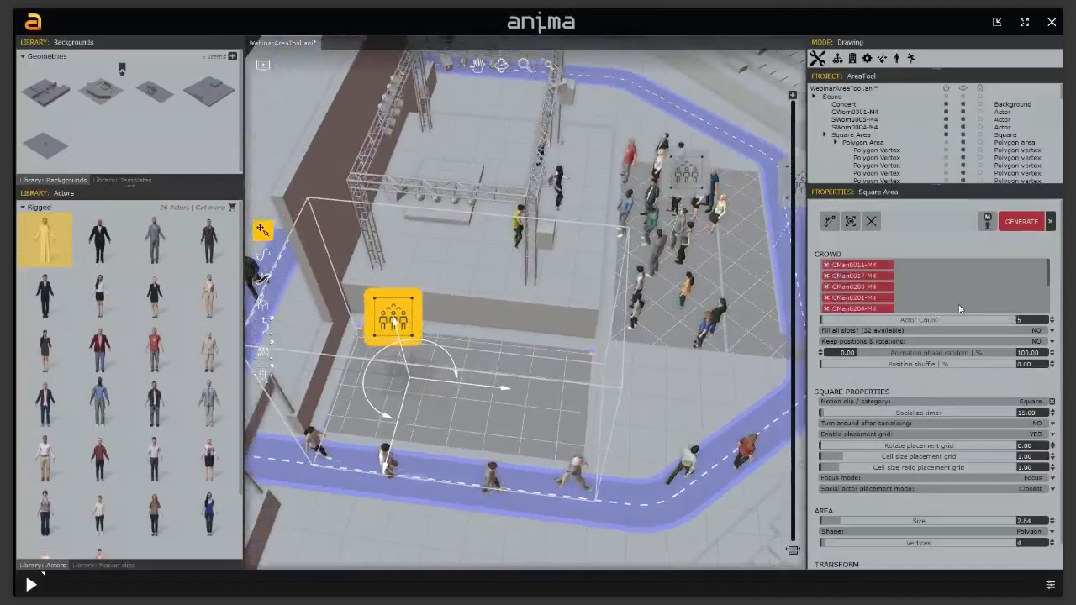
Step: Set Enable placement grid to NO for the new square area
{"action": "middle_click_drag", "start_coordinate": [630, 374], "coordinate": [533, 340]}
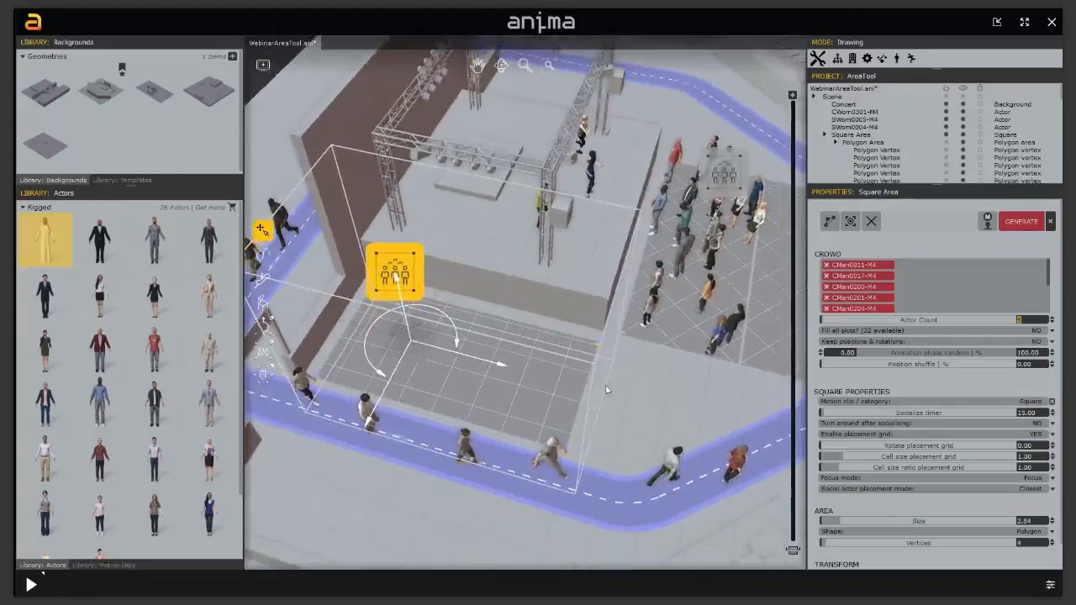
{"action": "middle_click_drag", "start_coordinate": [460, 375], "coordinate": [539, 368]}
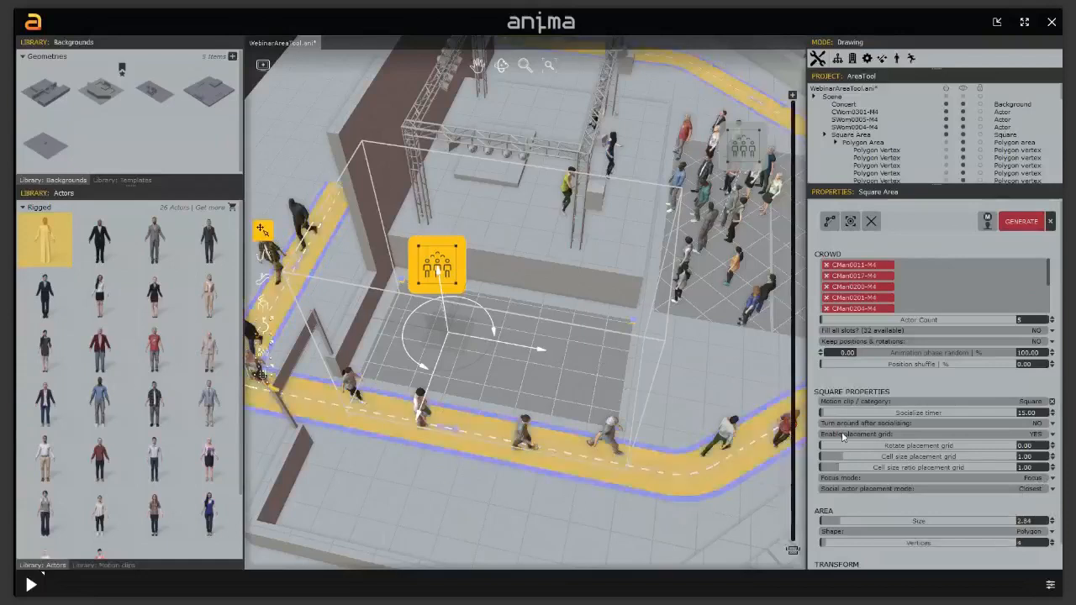
{"action": "mouse_move", "coordinate": [841, 436]}
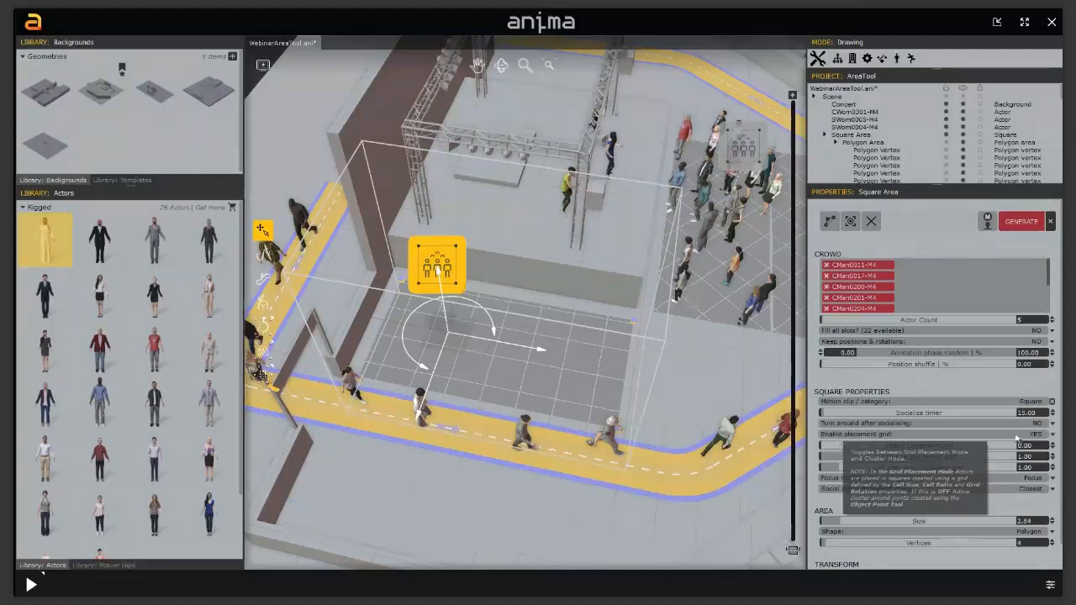
{"action": "left_click", "coordinate": [1052, 434]}
{"action": "left_click", "coordinate": [933, 447]}
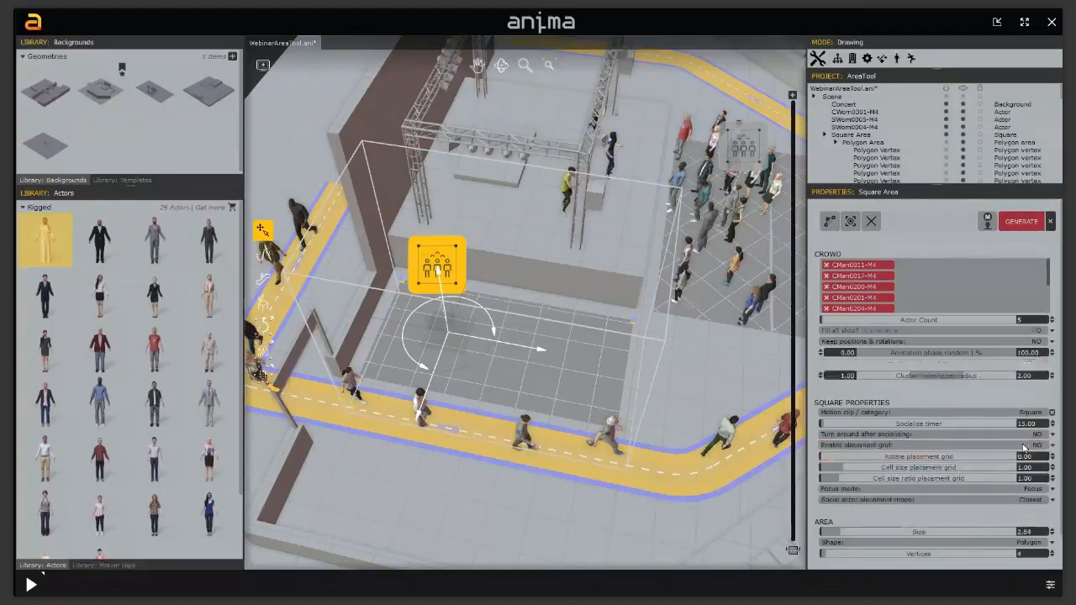
Step: Add two reference points side by side inside the new square area as cluster centers
{"action": "left_click", "coordinate": [851, 222]}
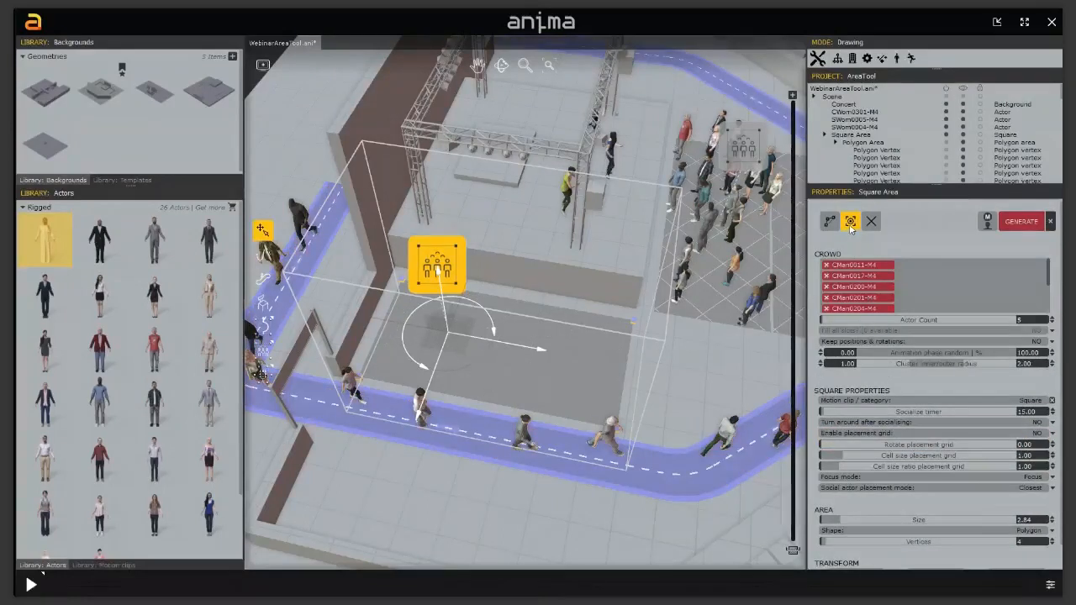
{"action": "left_click", "coordinate": [575, 364]}
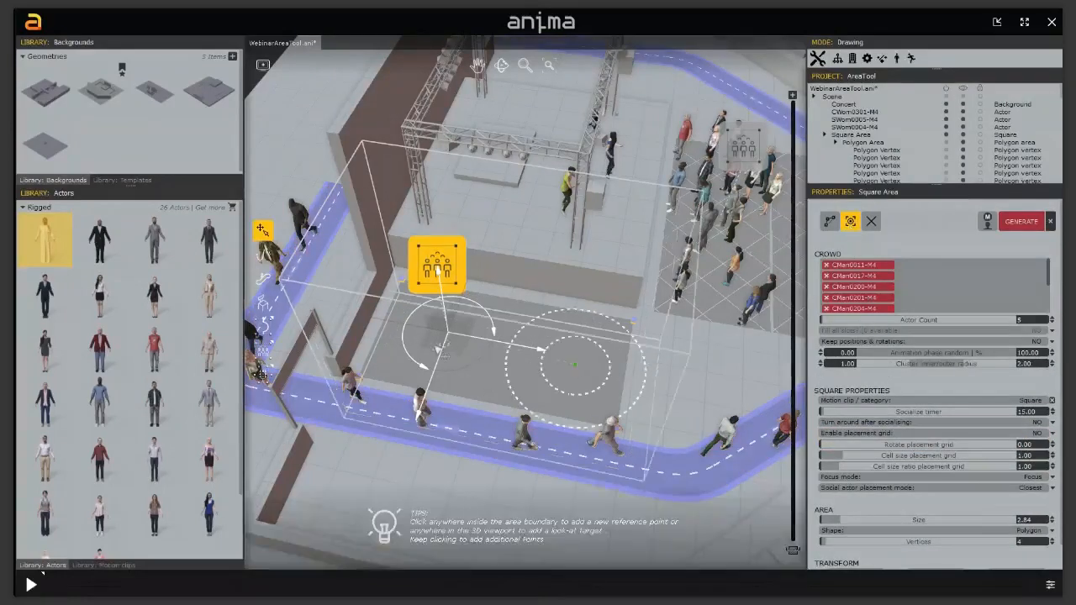
{"action": "left_click", "coordinate": [434, 346]}
{"action": "right_click", "coordinate": [435, 348]}
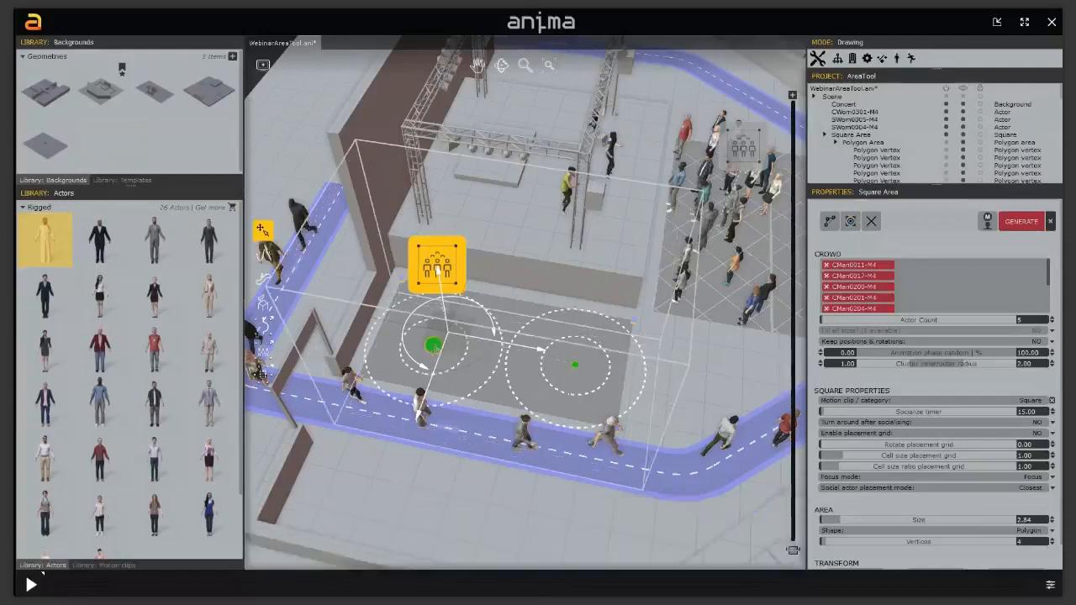
Step: Shift both reference points slightly toward the stage, and fine-tune the position of the one farther from the brown wall
{"action": "left_click", "coordinate": [434, 346]}
{"action": "left_click", "coordinate": [575, 365], "text": "ctrl"}
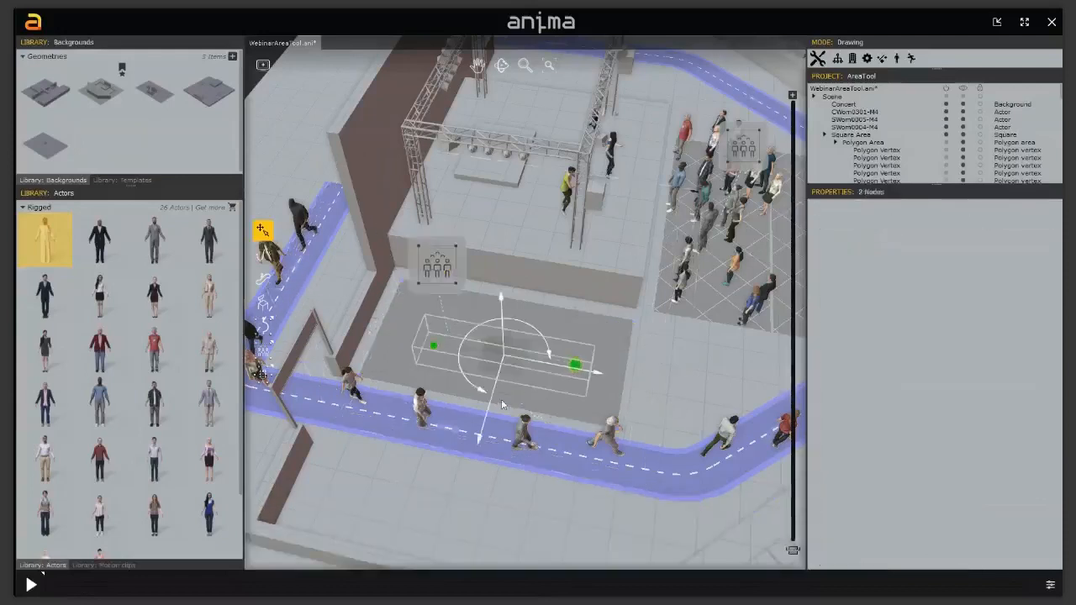
{"action": "left_click", "coordinate": [650, 389]}
{"action": "left_click", "coordinate": [446, 276]}
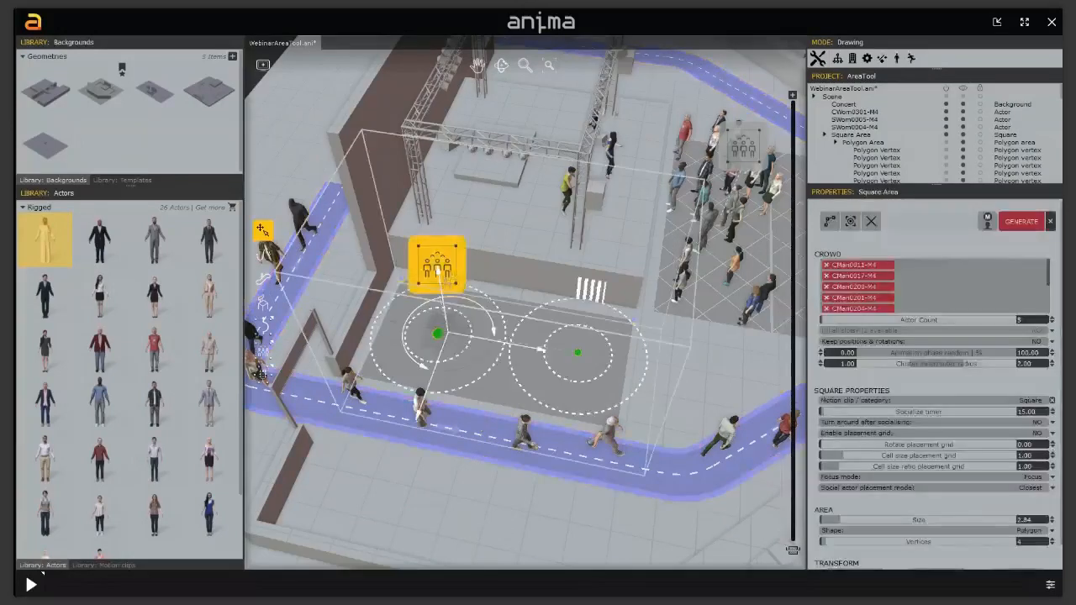
{"action": "left_click", "coordinate": [576, 353]}
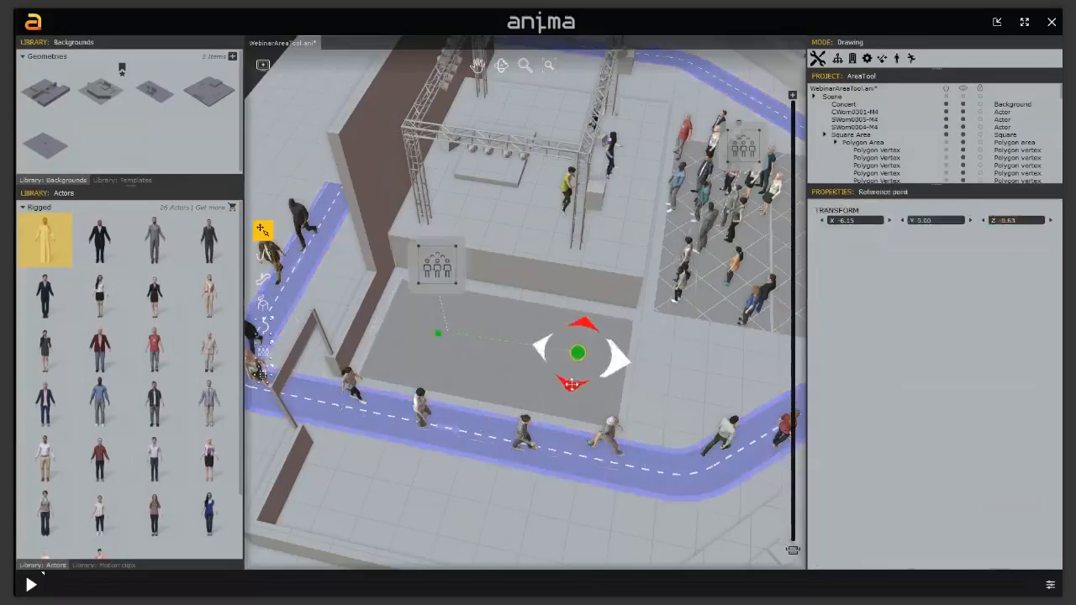
Step: Set the new square area's Actor Count to 10 and generate its crowd
{"action": "left_click", "coordinate": [437, 266]}
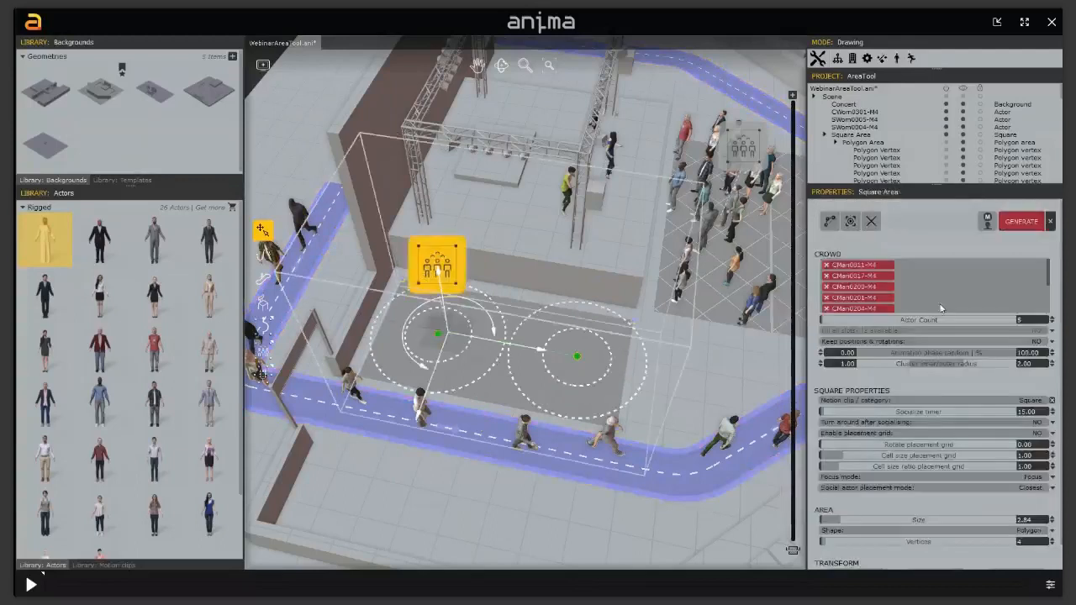
{"action": "left_click", "coordinate": [1037, 319]}
{"action": "type", "text": "10"}
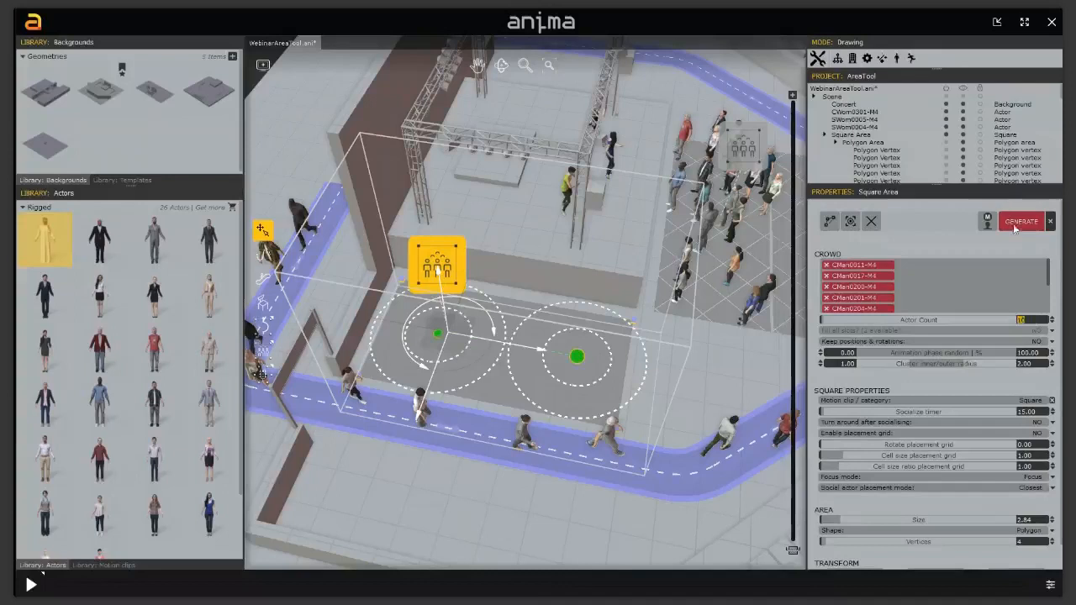
{"action": "left_click", "coordinate": [1020, 224]}
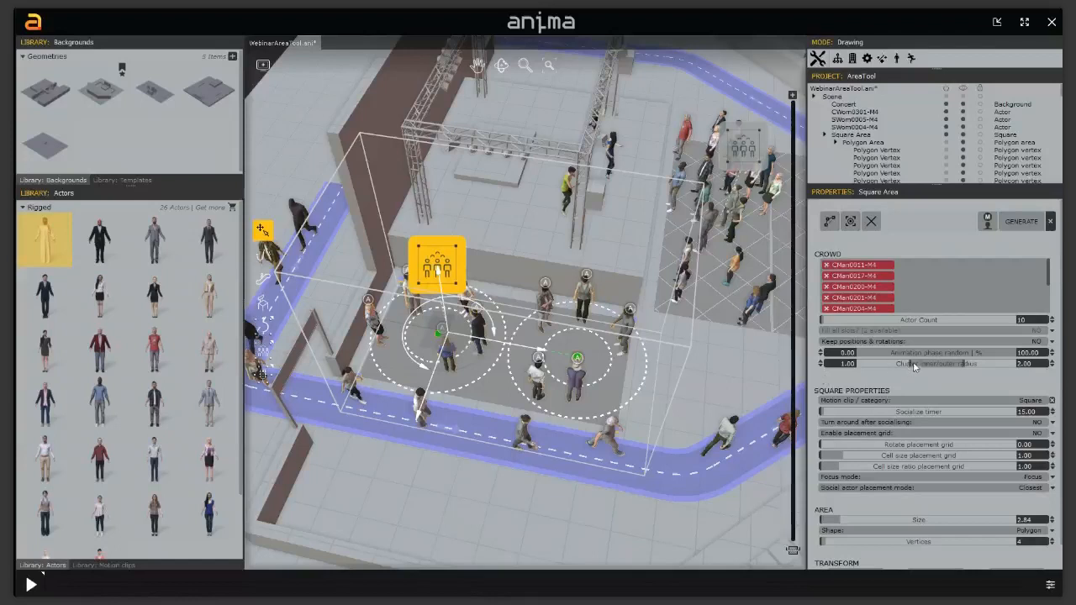
Step: Set the clusters' inner radius to 0.58 and outer radius to 1.51, regenerate the area's crowd, and deselect the area
{"action": "mouse_move", "coordinate": [910, 369]}
{"action": "left_click_drag", "start_coordinate": [911, 369], "coordinate": [889, 368]}
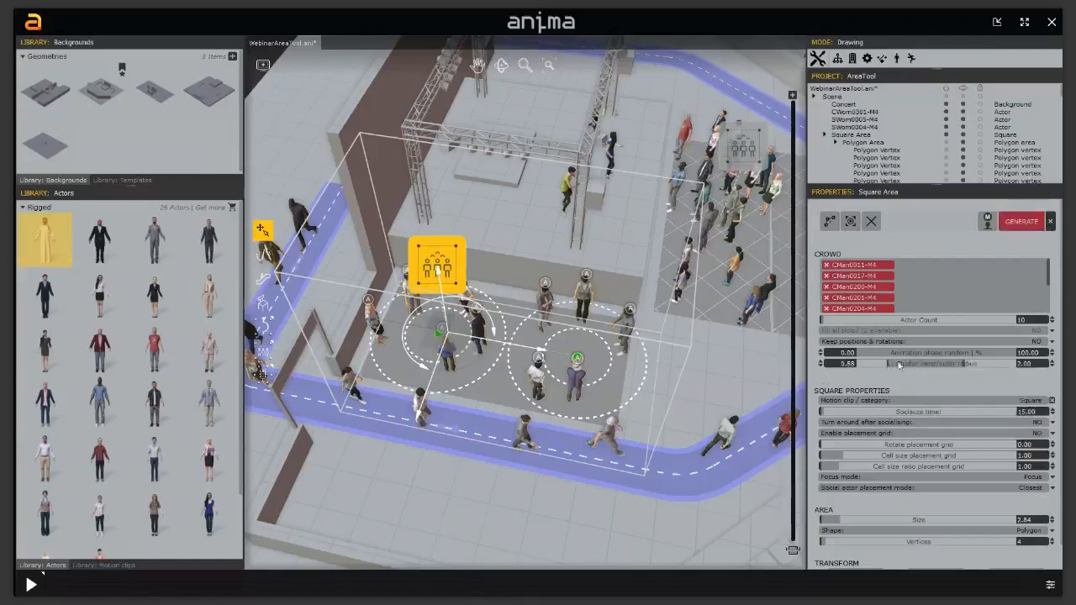
{"action": "left_click_drag", "start_coordinate": [965, 367], "coordinate": [937, 368]}
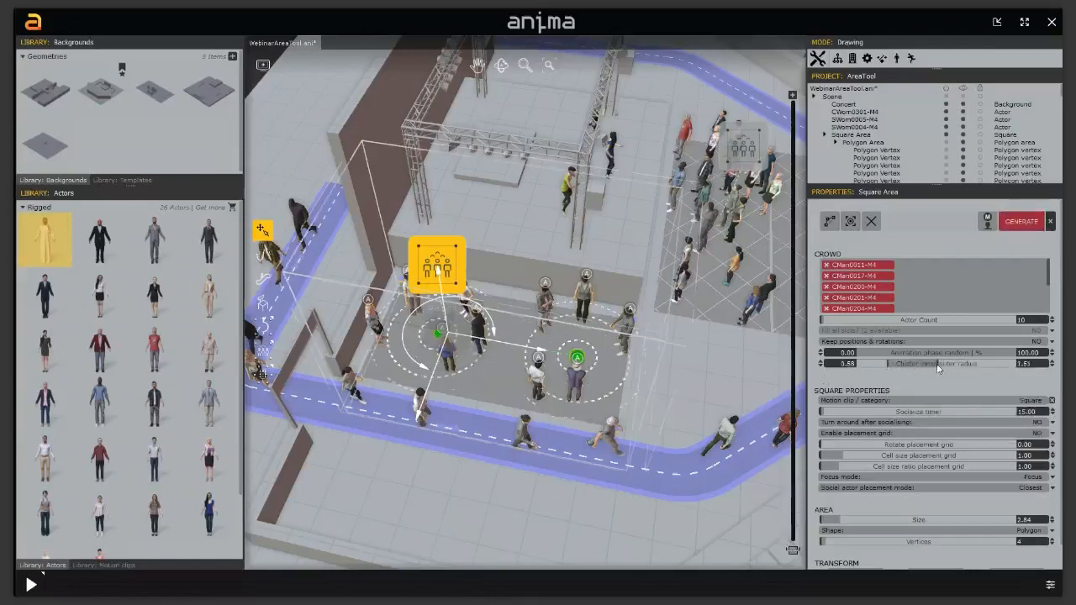
{"action": "left_click", "coordinate": [1021, 222]}
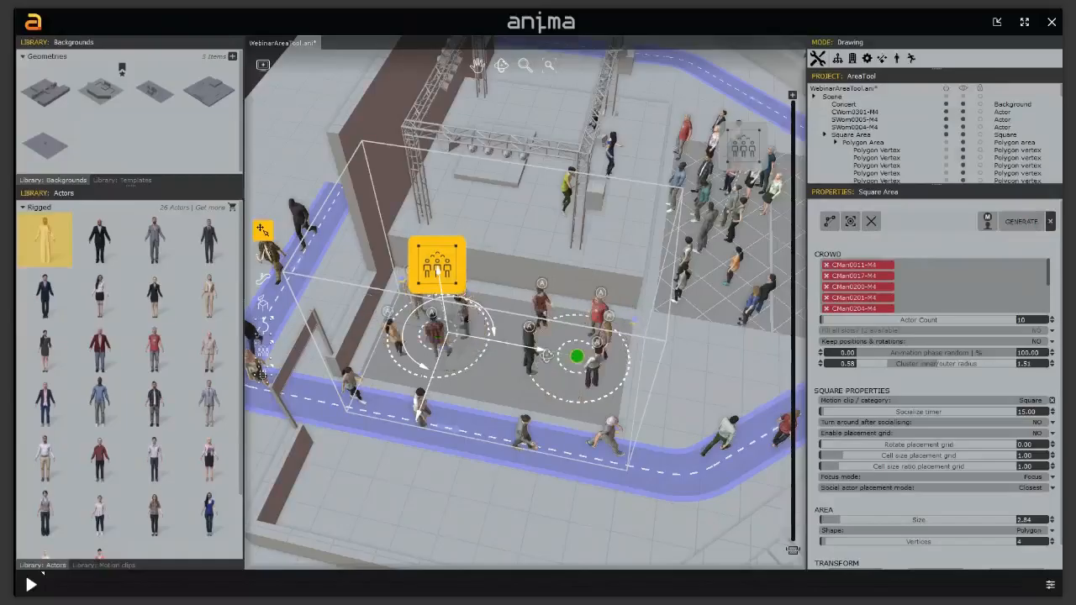
{"action": "middle_click_drag", "start_coordinate": [547, 356], "coordinate": [555, 349]}
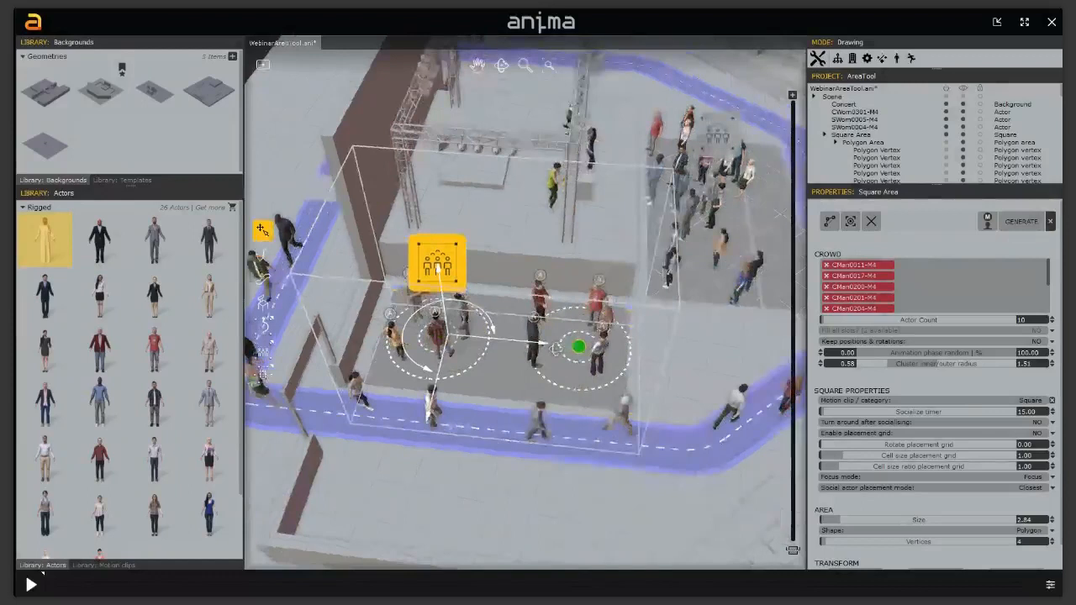
{"action": "middle_click_drag", "start_coordinate": [555, 349], "coordinate": [678, 384]}
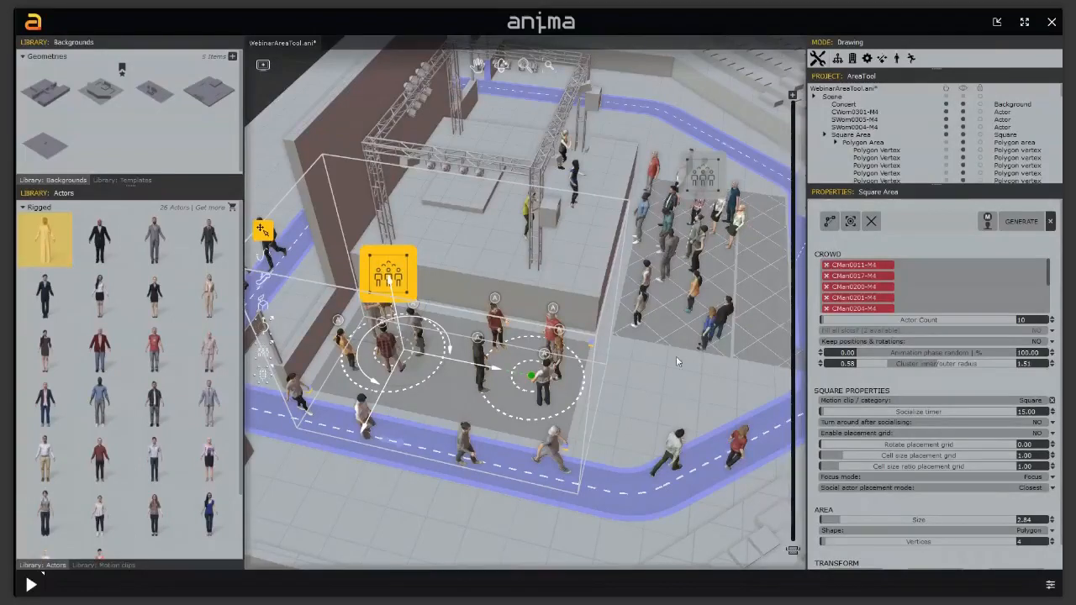
{"action": "middle_click_drag", "start_coordinate": [682, 308], "coordinate": [688, 310]}
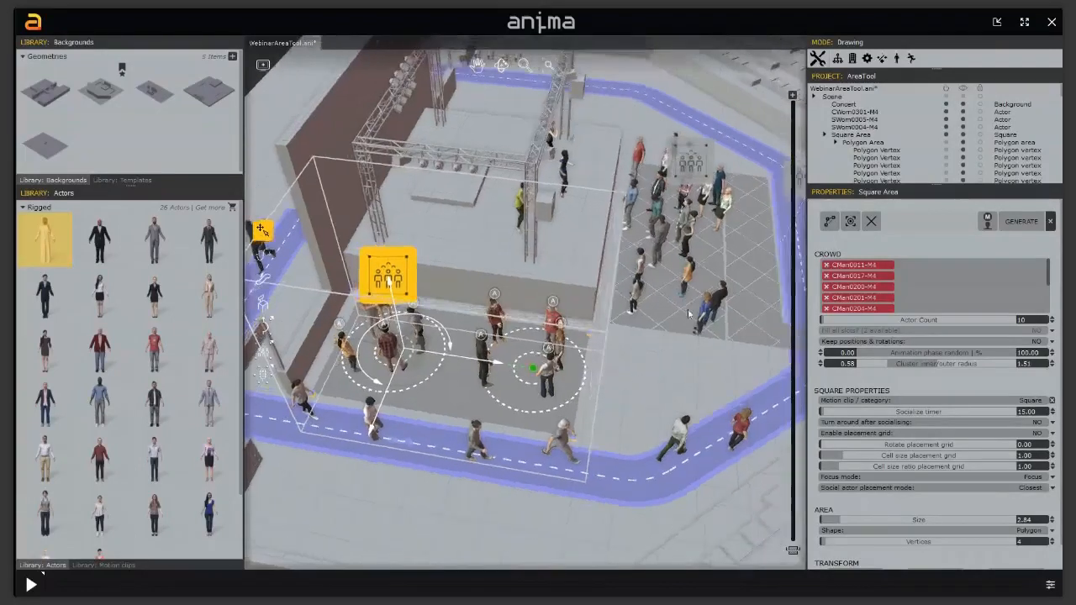
{"action": "left_click", "coordinate": [657, 347]}
Step: Examine the seat rows and aisle steps of the grandstand beyond the audience areas, both up close and as a whole
{"action": "middle_click_drag", "start_coordinate": [657, 347], "coordinate": [592, 439]}
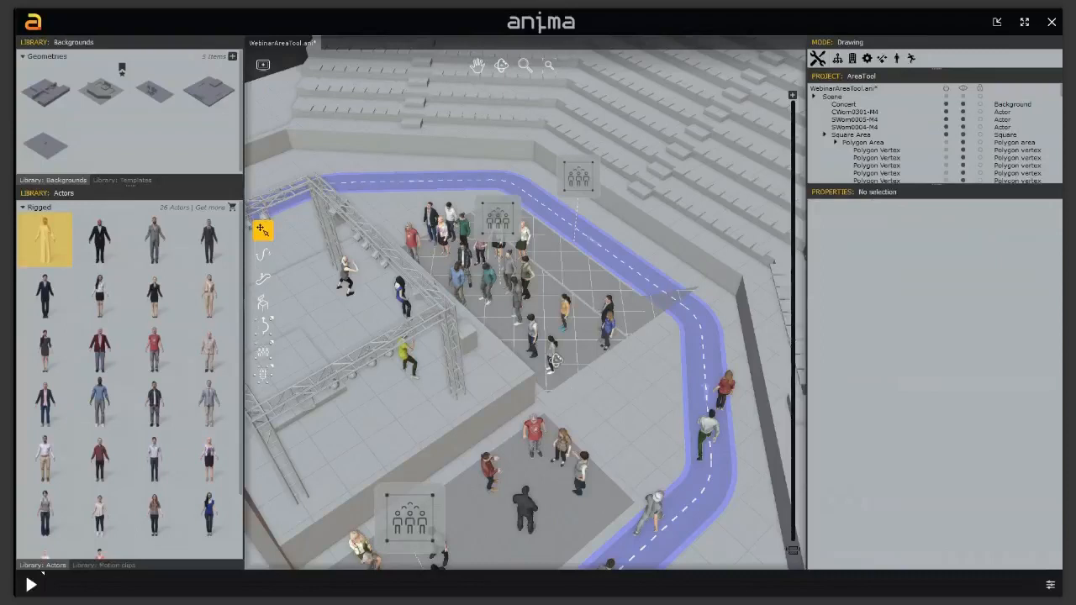
{"action": "middle_click_drag", "start_coordinate": [555, 361], "coordinate": [594, 328]}
{"action": "middle_click_drag", "start_coordinate": [619, 390], "coordinate": [674, 496]}
{"action": "scroll", "coordinate": [529, 276], "scroll_direction": "up", "scroll_amount": 3}
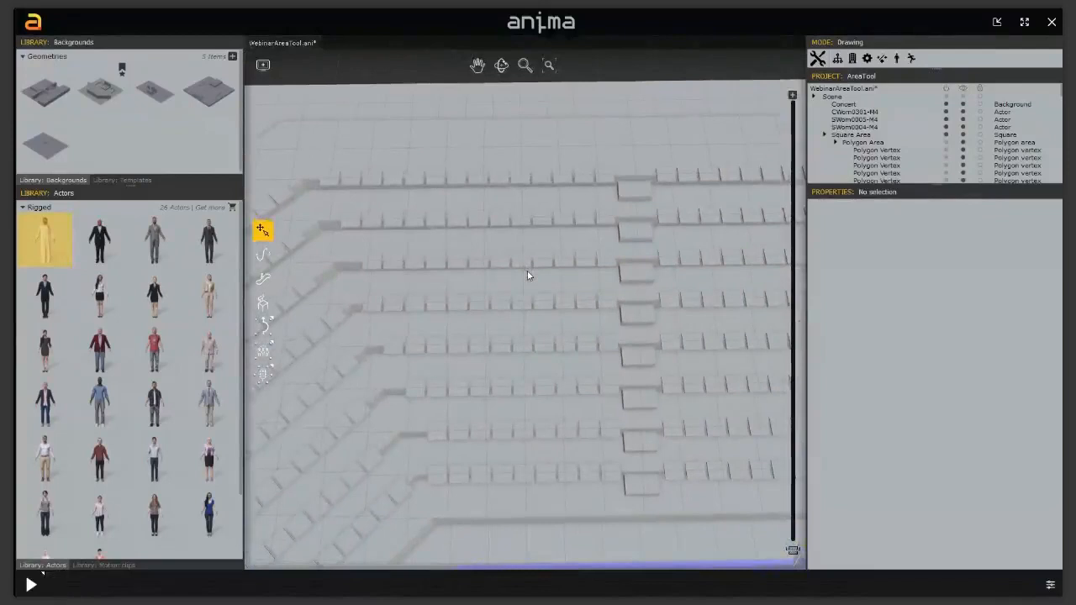
{"action": "middle_click_drag", "start_coordinate": [586, 500], "coordinate": [570, 30]}
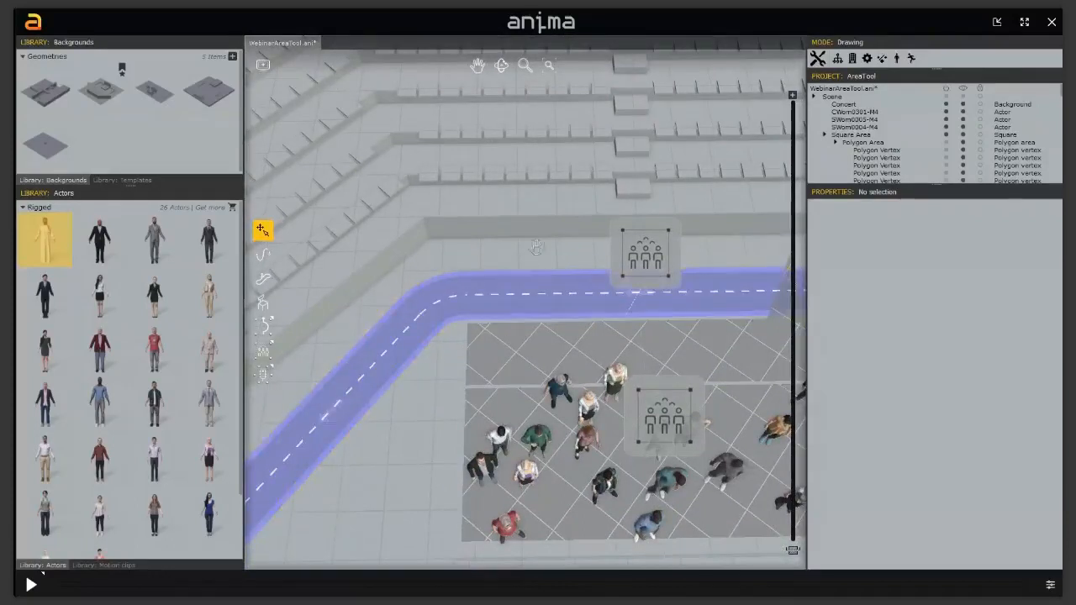
{"action": "middle_click_drag", "start_coordinate": [536, 248], "coordinate": [551, 372]}
{"action": "middle_click_drag", "start_coordinate": [596, 270], "coordinate": [645, 361], "text": "alt"}
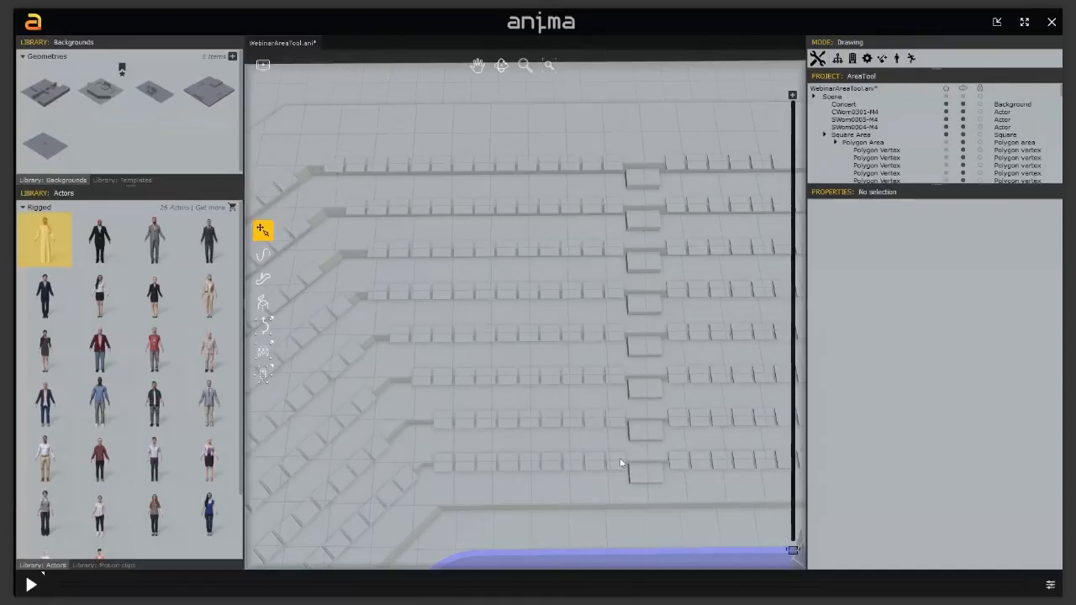
{"action": "scroll", "coordinate": [541, 362], "scroll_direction": "up", "scroll_amount": 5}
{"action": "middle_click_drag", "start_coordinate": [566, 385], "coordinate": [546, 377]}
{"action": "middle_click_drag", "start_coordinate": [539, 471], "coordinate": [526, 388]}
{"action": "scroll", "coordinate": [525, 388], "scroll_direction": "up", "scroll_amount": 3}
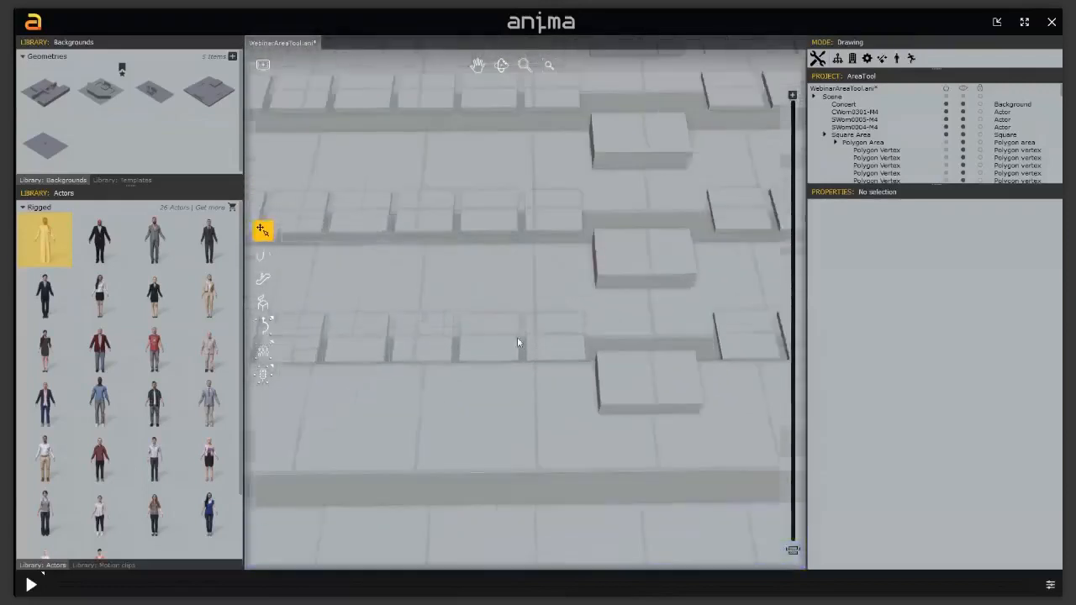
{"action": "middle_click_drag", "start_coordinate": [517, 336], "coordinate": [516, 350]}
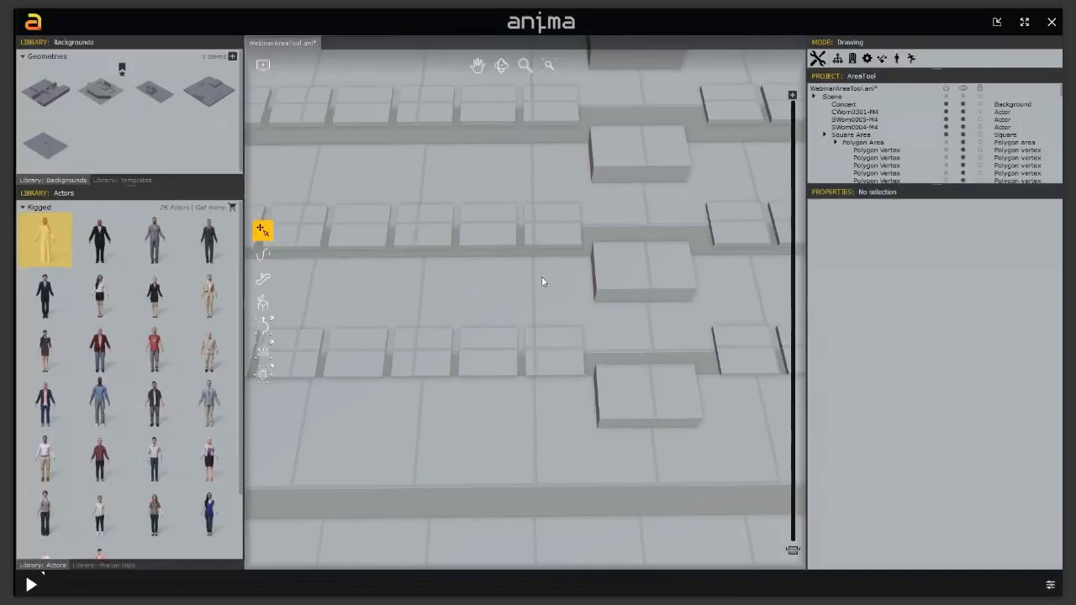
{"action": "scroll", "coordinate": [542, 282], "scroll_direction": "down", "scroll_amount": 6}
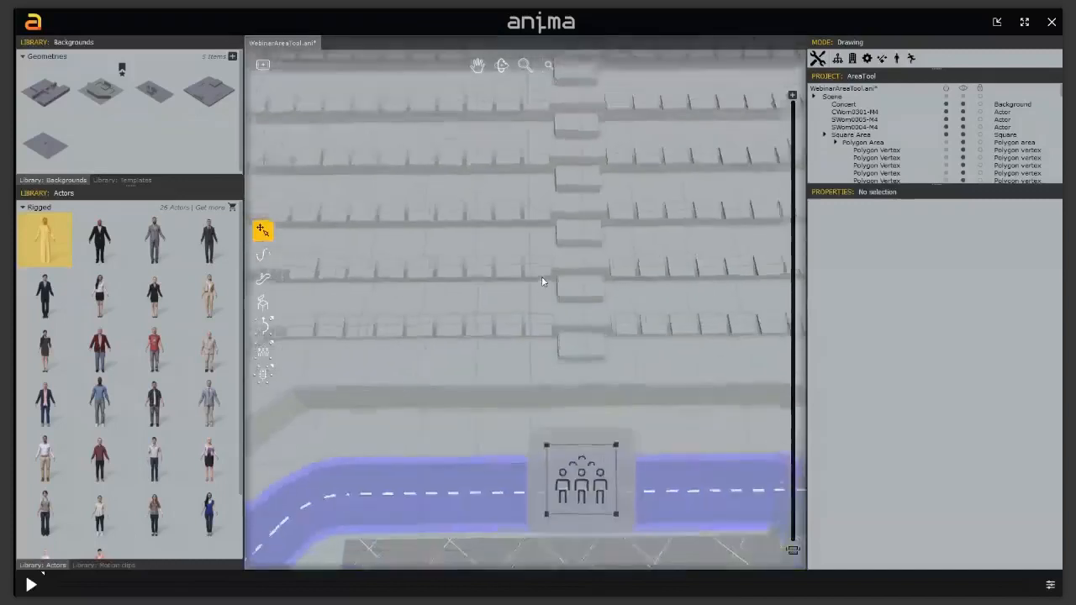
{"action": "middle_click_drag", "start_coordinate": [509, 206], "coordinate": [553, 366]}
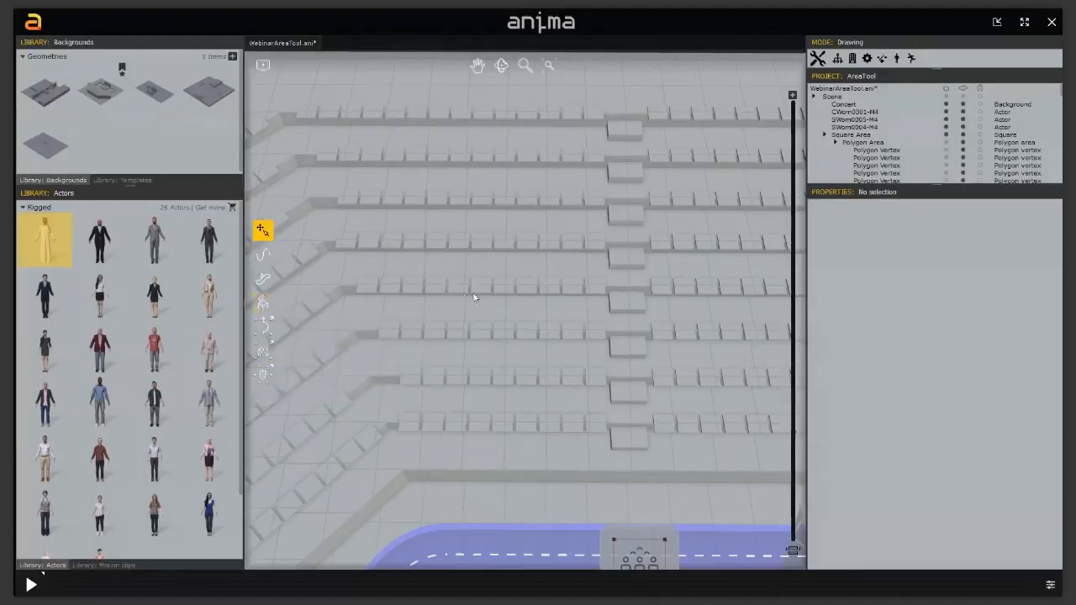
Step: Draw a four-vertex polygon square area covering the straight seat rows between the grandstand's angled corner and the aisle steps
{"action": "middle_click_drag", "start_coordinate": [520, 309], "coordinate": [560, 406]}
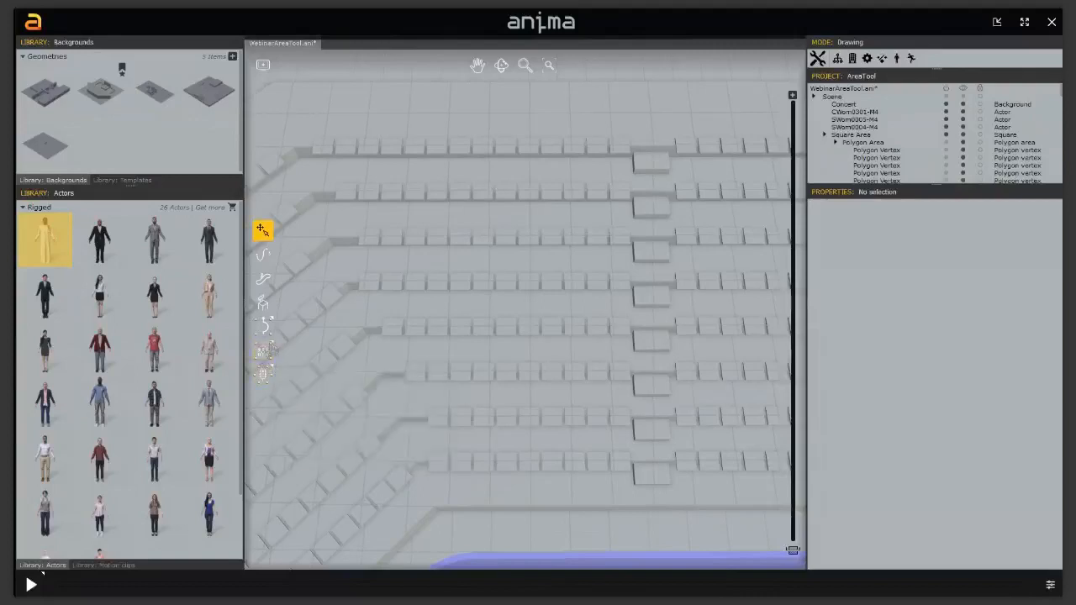
{"action": "mouse_move", "coordinate": [263, 352]}
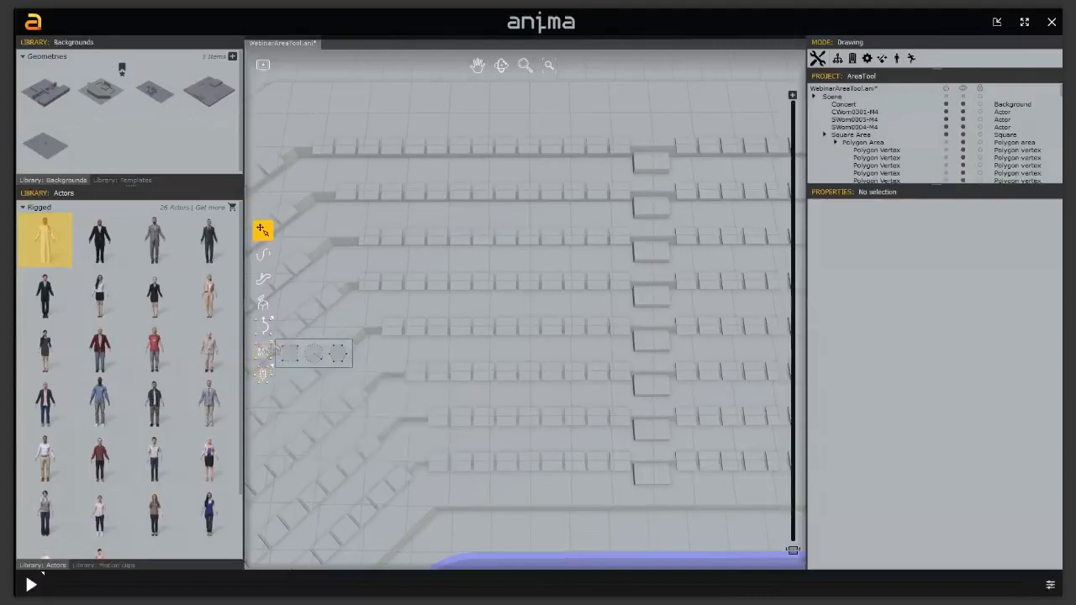
{"action": "left_click", "coordinate": [341, 359]}
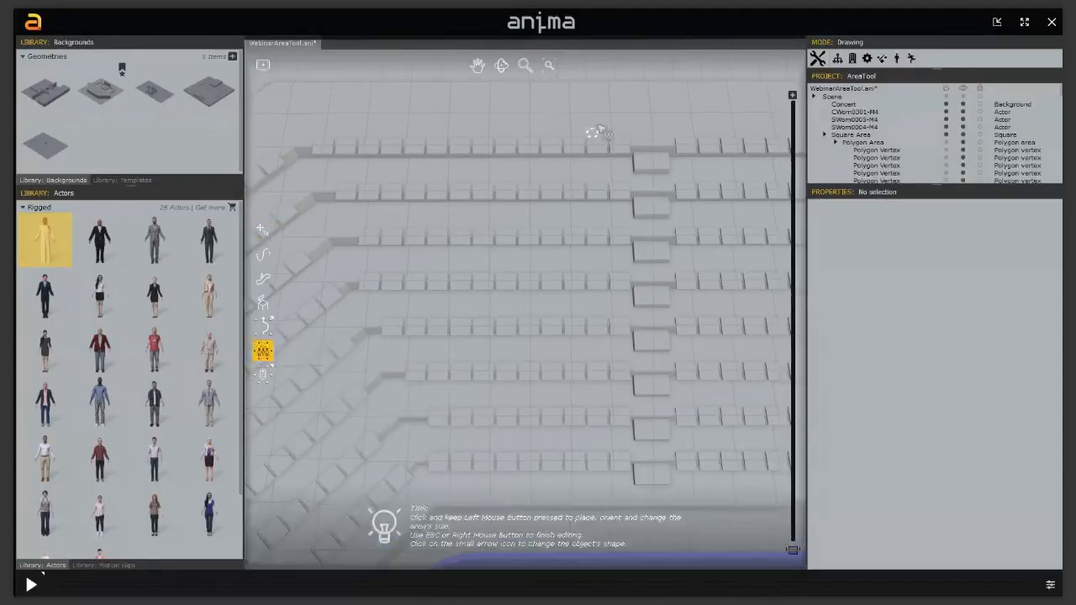
{"action": "mouse_move", "coordinate": [630, 115]}
{"action": "left_mouse_down"}
{"action": "mouse_move", "coordinate": [602, 124]}
{"action": "mouse_move", "coordinate": [311, 101]}
{"action": "mouse_move", "coordinate": [299, 122]}
{"action": "mouse_move", "coordinate": [291, 113]}
{"action": "left_mouse_up"}
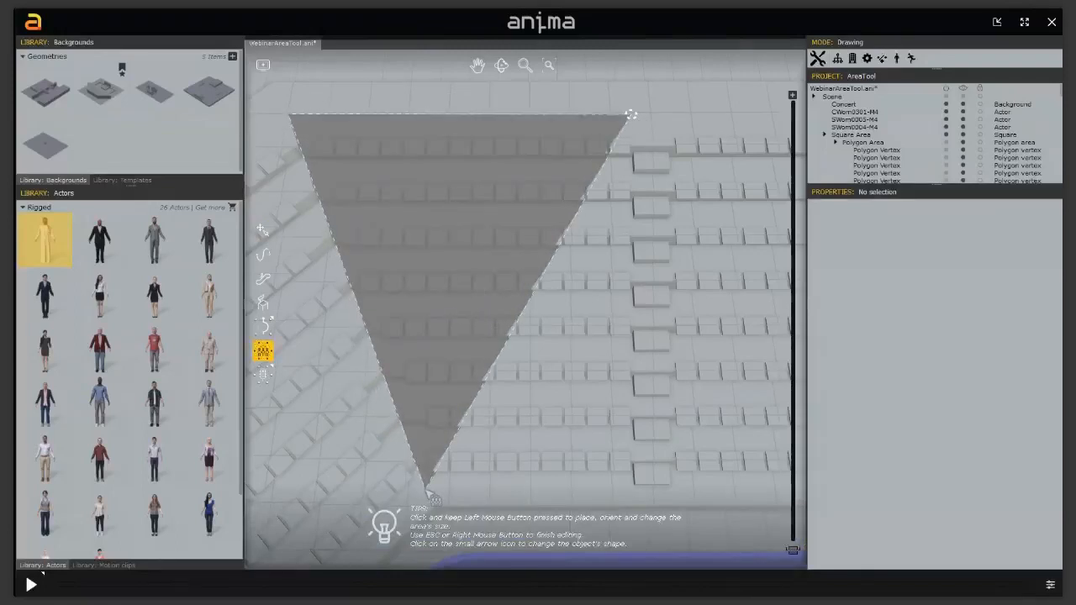
{"action": "left_click", "coordinate": [426, 489]}
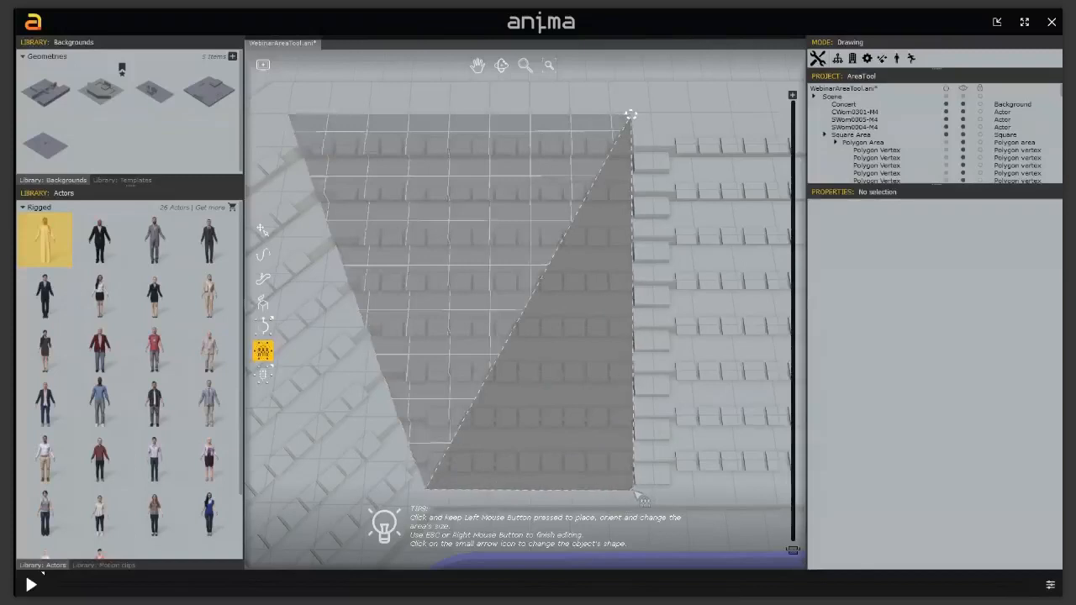
{"action": "left_click", "coordinate": [636, 493]}
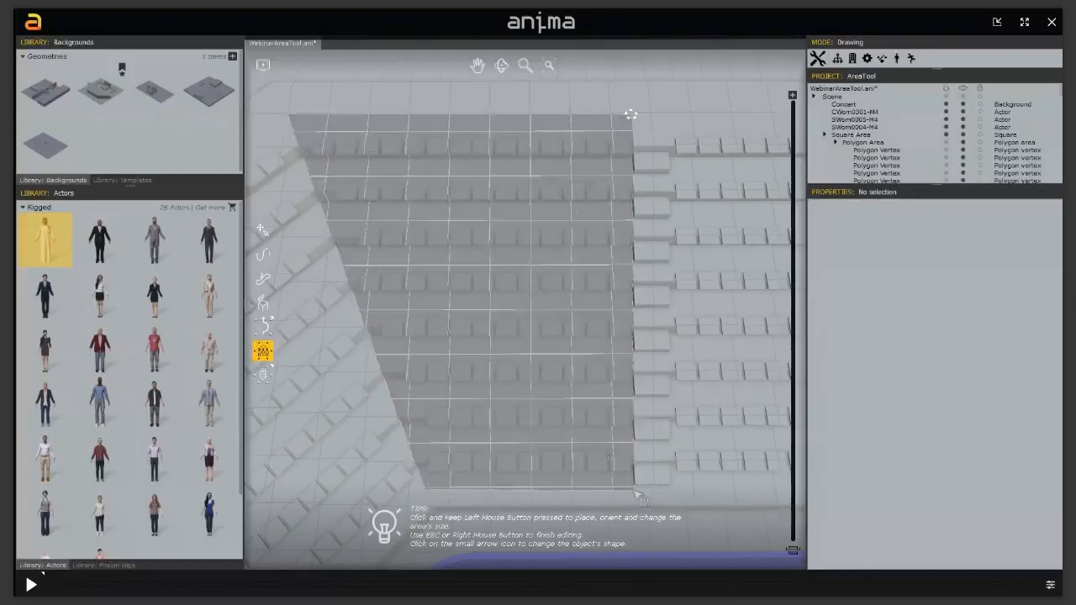
{"action": "right_click", "coordinate": [547, 375]}
Step: Inspect the grandstand area's placement grid from several angles and check its cell size and cell size ratio settings
{"action": "mouse_move", "coordinate": [546, 346]}
{"action": "middle_mouse_down", "text": "alt"}
{"action": "mouse_move", "coordinate": [415, 221]}
{"action": "mouse_move", "coordinate": [572, 269]}
{"action": "mouse_move", "coordinate": [566, 299]}
{"action": "mouse_move", "coordinate": [508, 319]}
{"action": "middle_mouse_up", "text": "alt"}
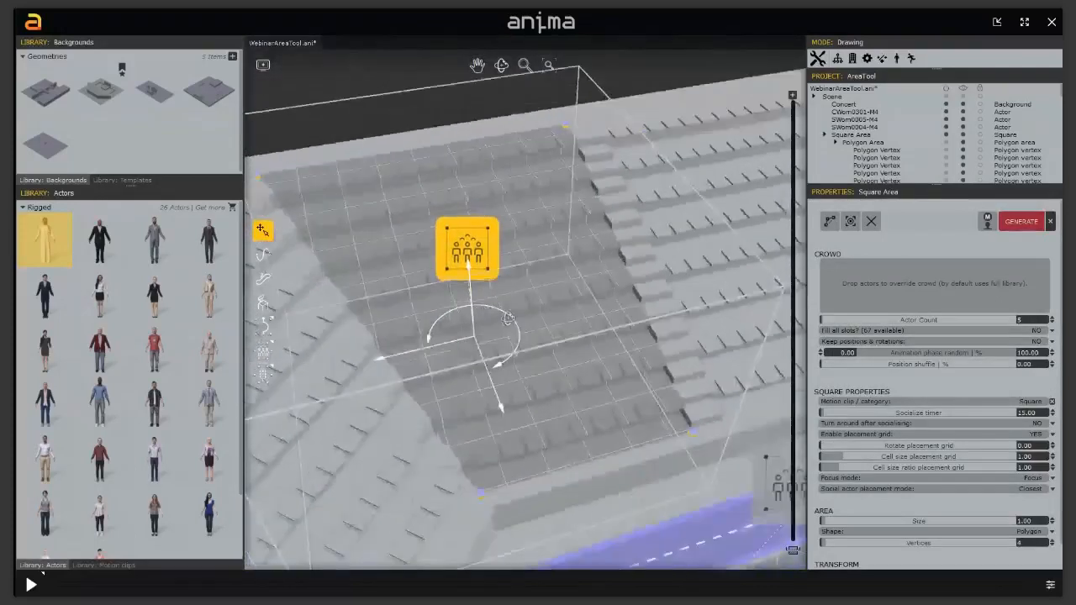
{"action": "middle_click_drag", "start_coordinate": [527, 282], "coordinate": [458, 278], "text": "alt"}
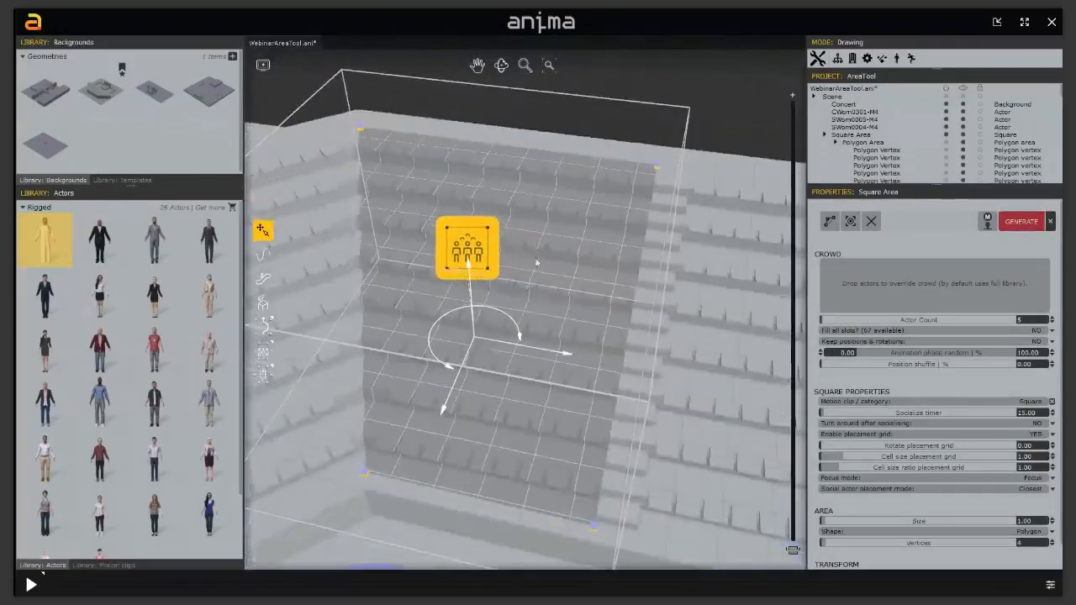
{"action": "middle_click_drag", "start_coordinate": [555, 291], "coordinate": [507, 331], "text": "alt"}
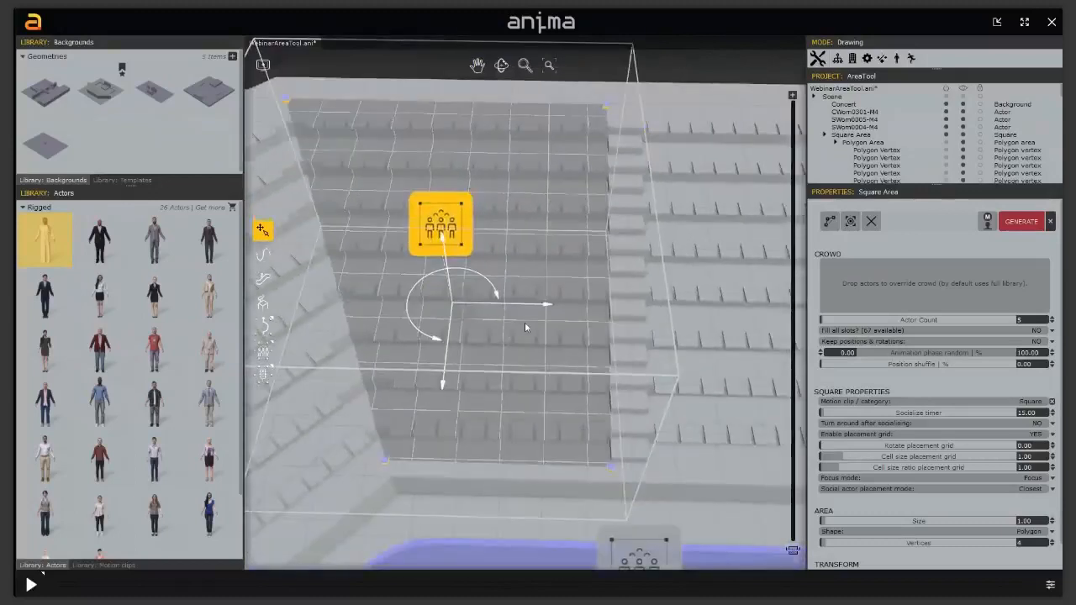
{"action": "middle_click_drag", "start_coordinate": [536, 356], "coordinate": [531, 294], "text": "alt"}
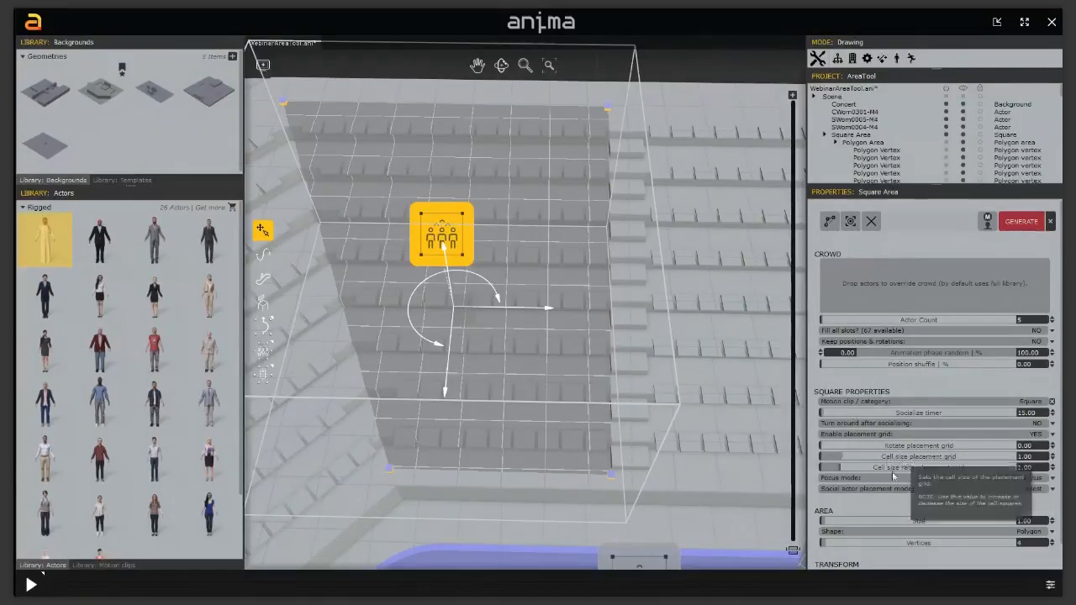
{"action": "mouse_move", "coordinate": [890, 472]}
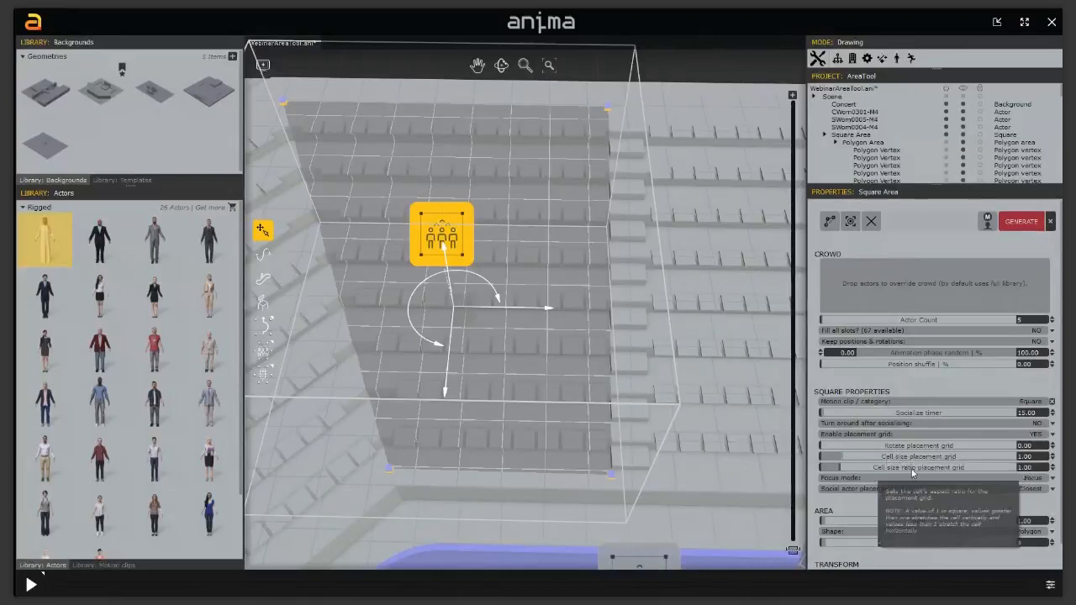
{"action": "mouse_move", "coordinate": [916, 462]}
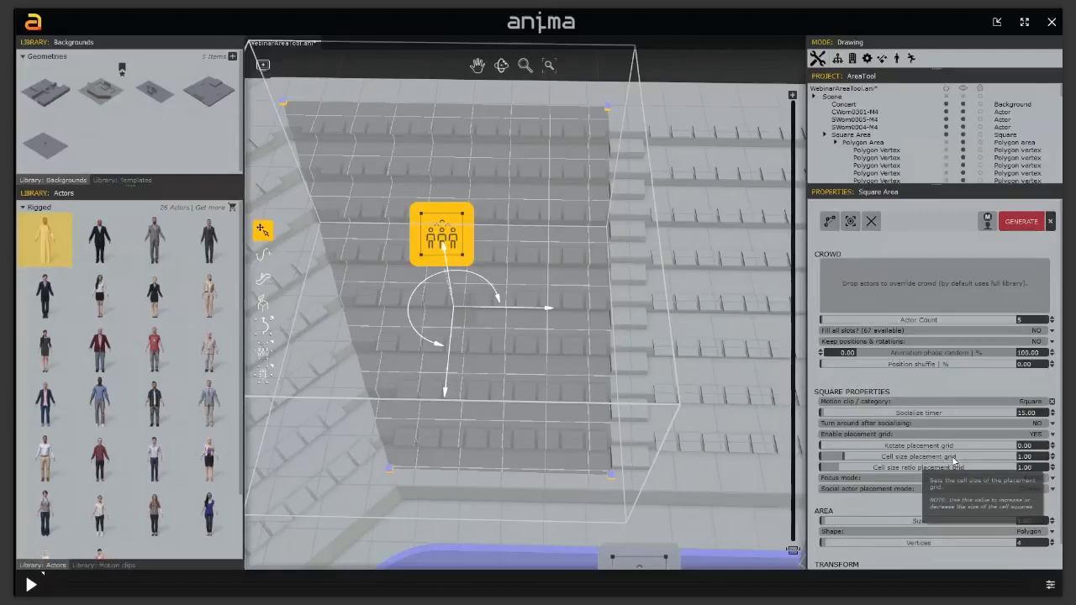
{"action": "left_click", "coordinate": [1027, 457]}
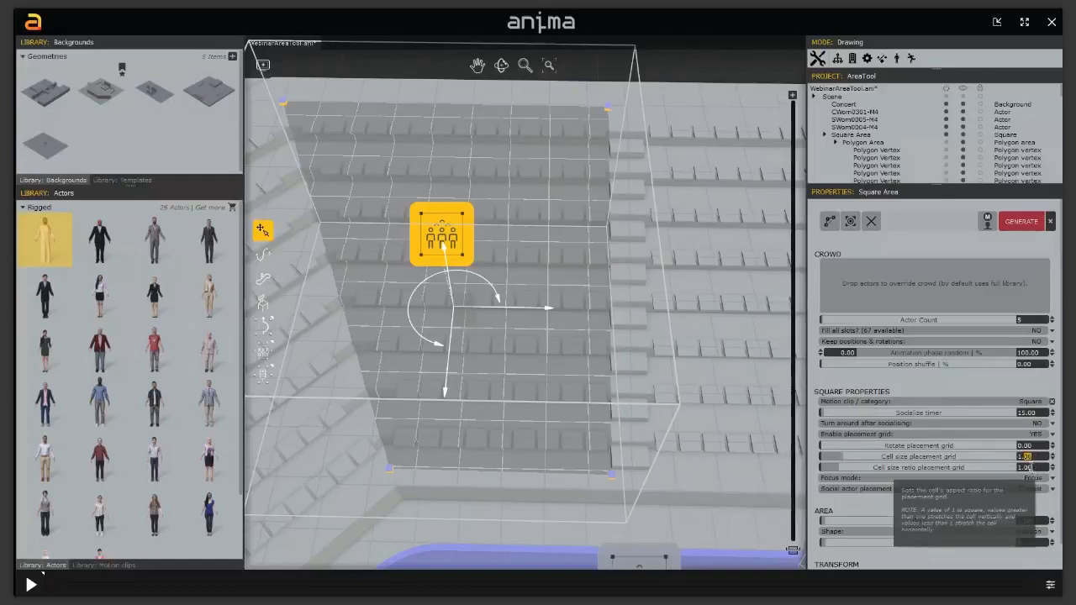
{"action": "left_click", "coordinate": [1028, 467]}
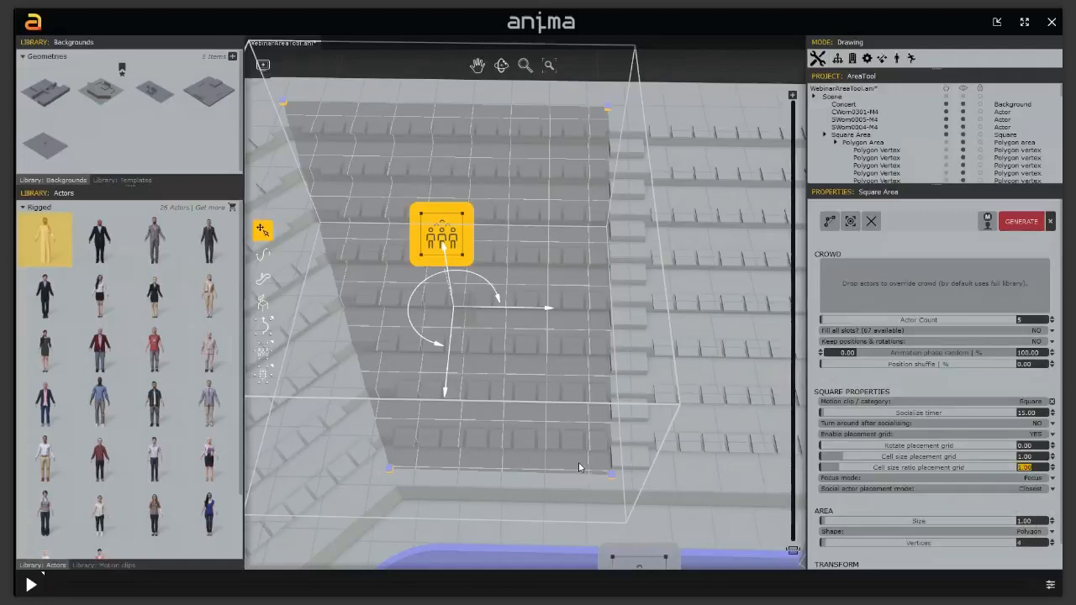
{"action": "left_click", "coordinate": [547, 402]}
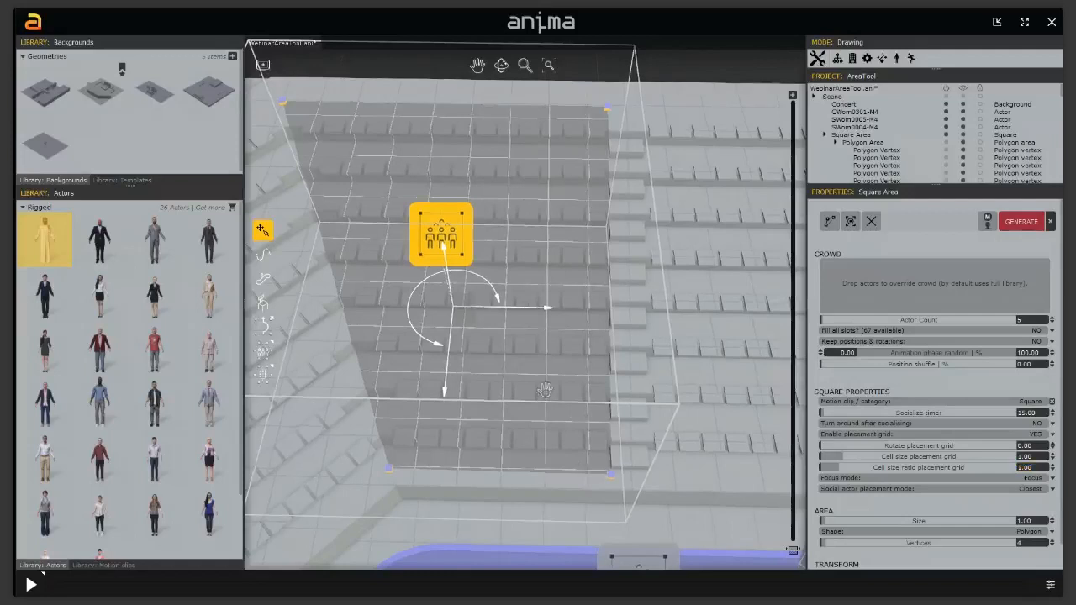
Step: Set the grandstand area's placement grid cell size ratio to 0.55 so the grid columns match the seat spacing
{"action": "scroll", "coordinate": [545, 397], "scroll_direction": "up", "scroll_amount": 3}
{"action": "scroll", "coordinate": [548, 398], "scroll_direction": "up", "scroll_amount": 1}
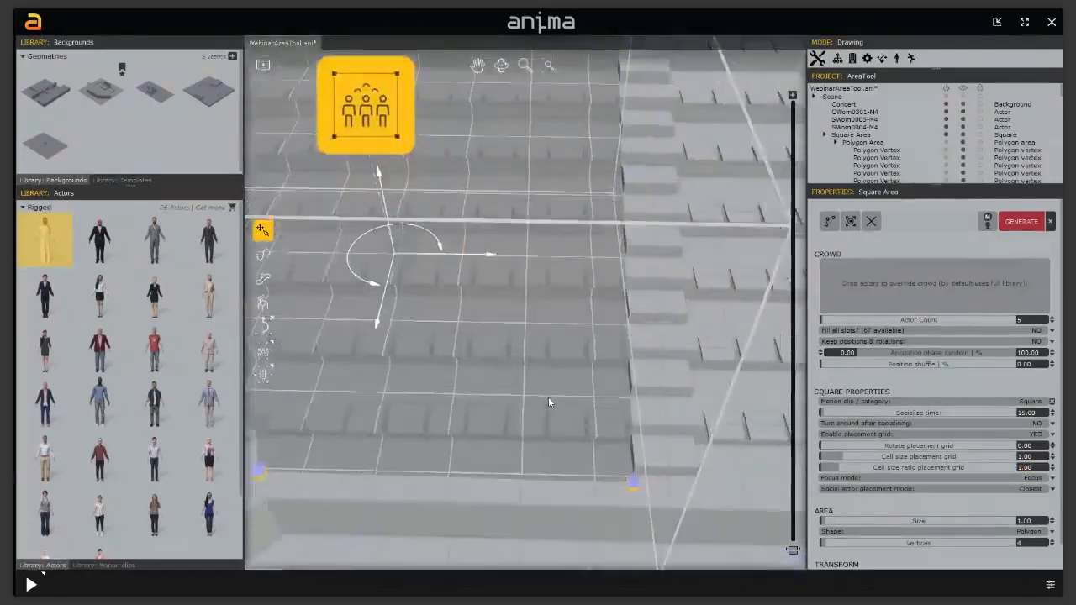
{"action": "scroll", "coordinate": [550, 404], "scroll_direction": "up", "scroll_amount": 1}
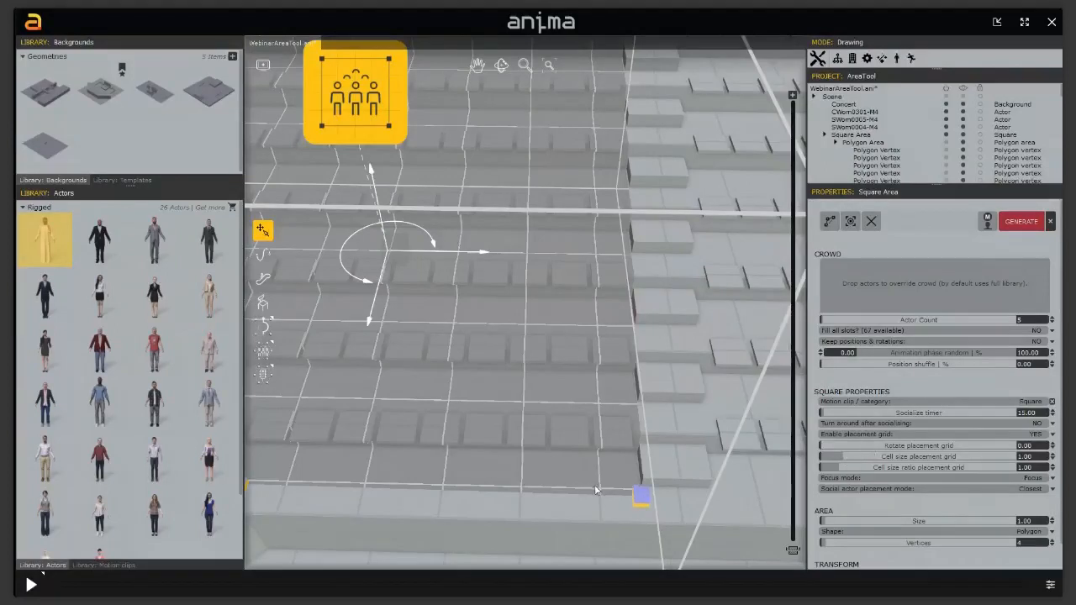
{"action": "left_click", "coordinate": [1024, 467]}
{"action": "type", "text": "0.5"}
{"action": "key", "text": "Return"}
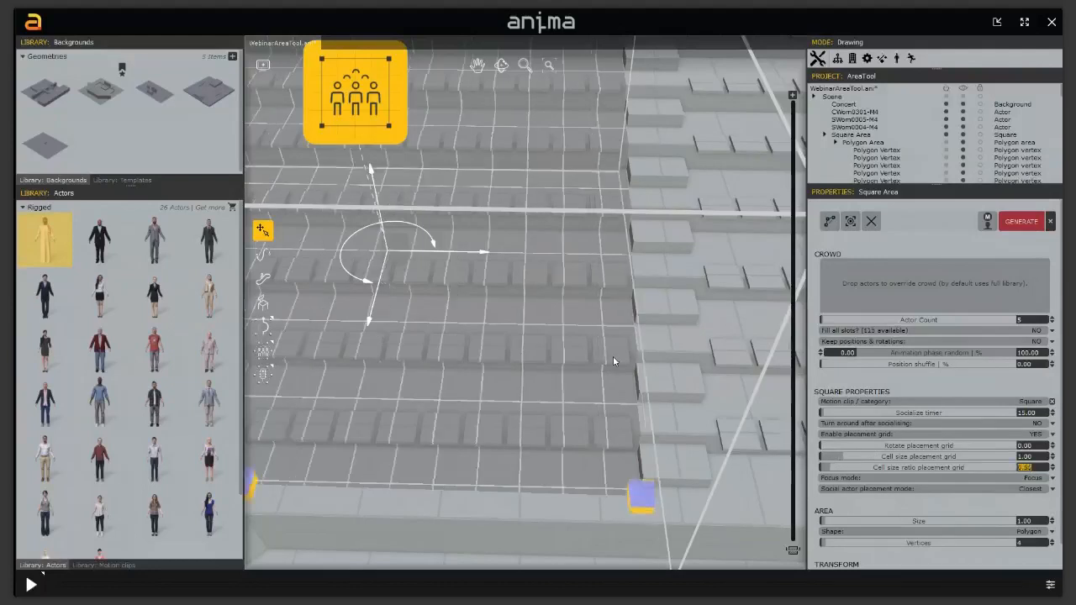
{"action": "left_click", "coordinate": [1026, 457]}
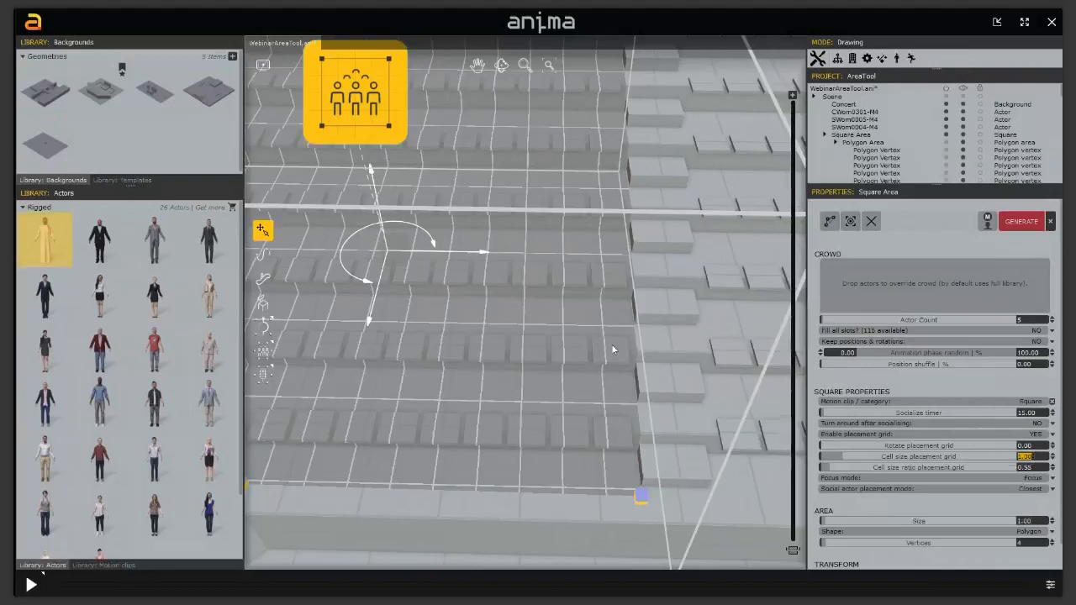
Step: Shift the grandstand area slightly along the rows, away from the aisle steps, to line up its grid columns with the seats
{"action": "middle_click_drag", "start_coordinate": [486, 263], "coordinate": [539, 267]}
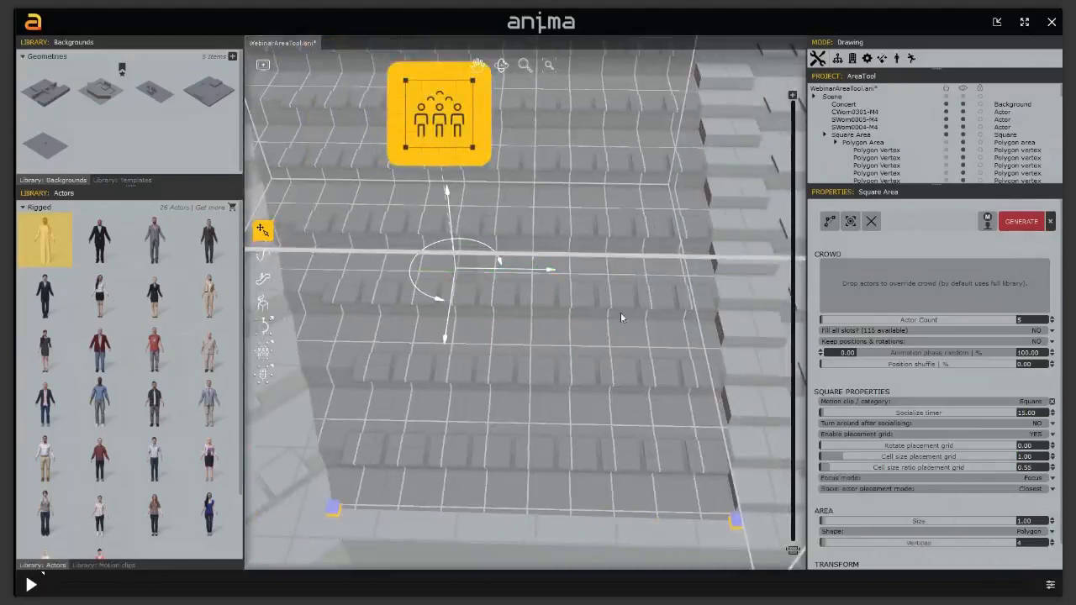
{"action": "left_click_drag", "start_coordinate": [549, 269], "coordinate": [534, 271]}
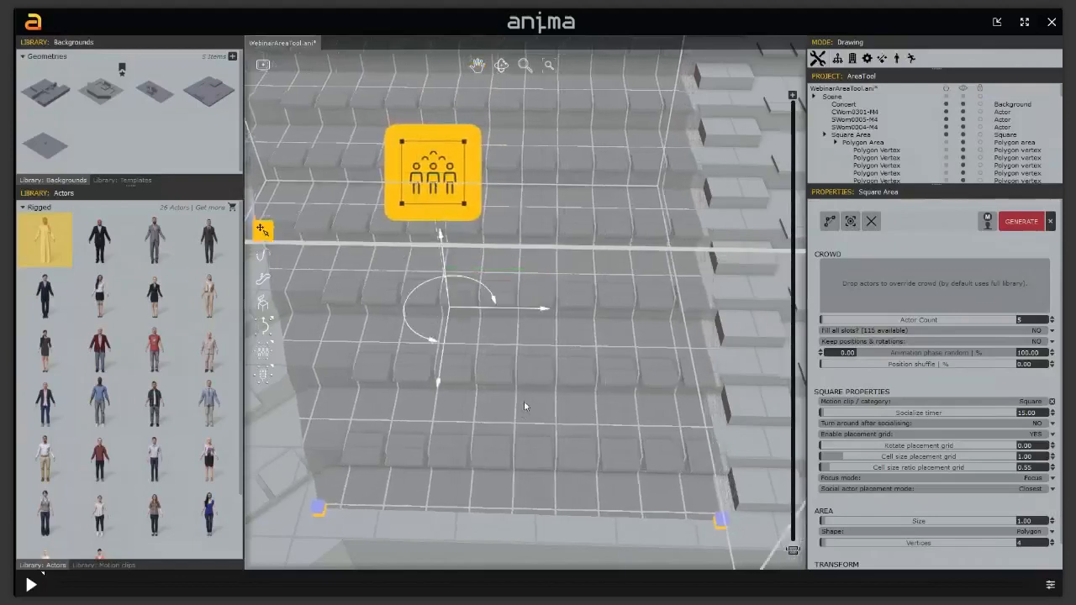
Step: Fill the grandstand area's crowd list with the actors from the library
{"action": "mouse_move", "coordinate": [588, 412]}
{"action": "middle_mouse_down", "text": "alt"}
{"action": "mouse_move", "coordinate": [605, 394]}
{"action": "mouse_move", "coordinate": [509, 382]}
{"action": "mouse_move", "coordinate": [404, 389]}
{"action": "mouse_move", "coordinate": [614, 348]}
{"action": "mouse_move", "coordinate": [603, 345]}
{"action": "mouse_move", "coordinate": [573, 420]}
{"action": "mouse_move", "coordinate": [572, 402]}
{"action": "middle_mouse_up", "text": "alt"}
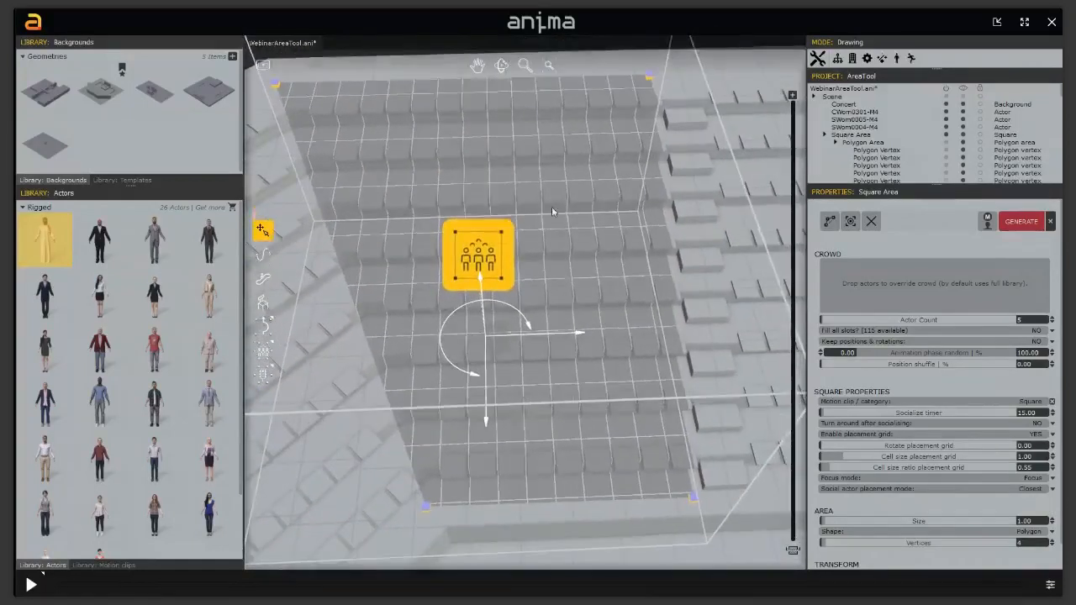
{"action": "middle_click_drag", "start_coordinate": [598, 296], "coordinate": [576, 329], "text": "alt"}
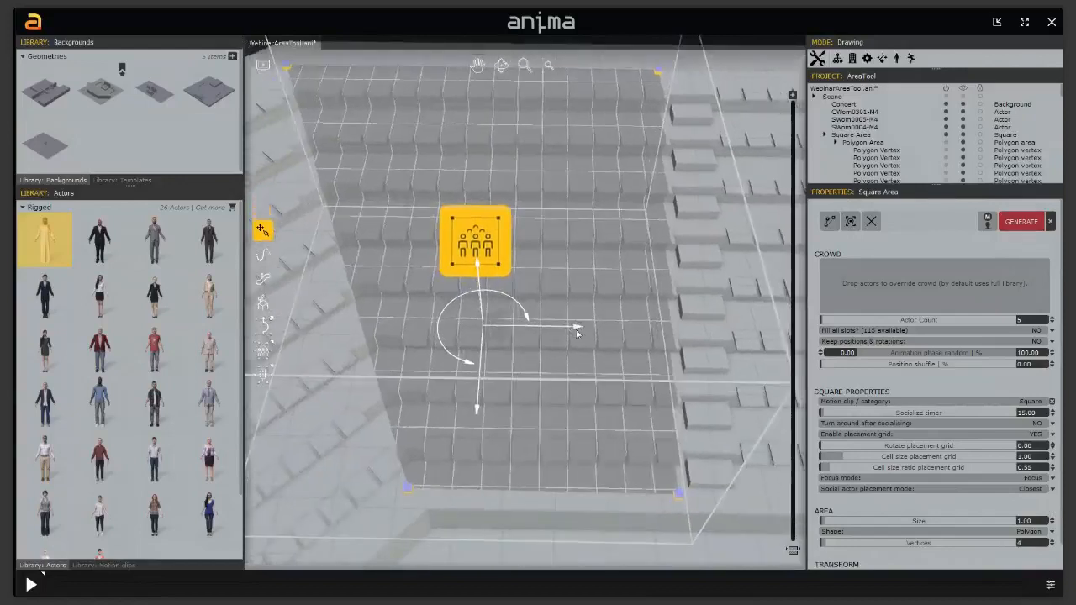
{"action": "right_click", "coordinate": [938, 281]}
{"action": "left_click", "coordinate": [964, 297]}
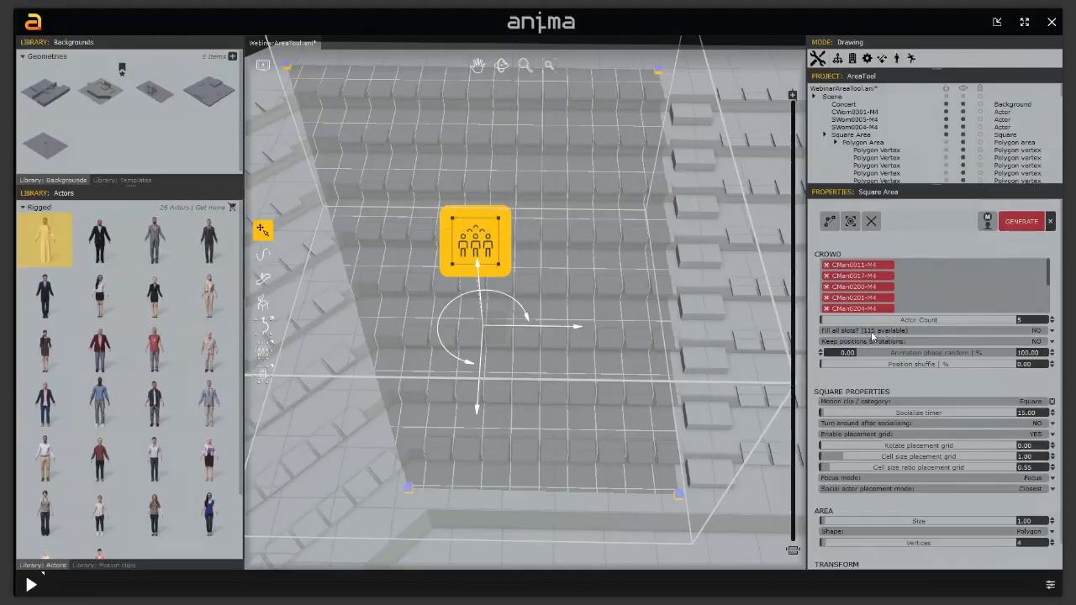
Step: Set the grandstand area's actor count to 35 and generate the crowd on the seats
{"action": "mouse_move", "coordinate": [872, 338]}
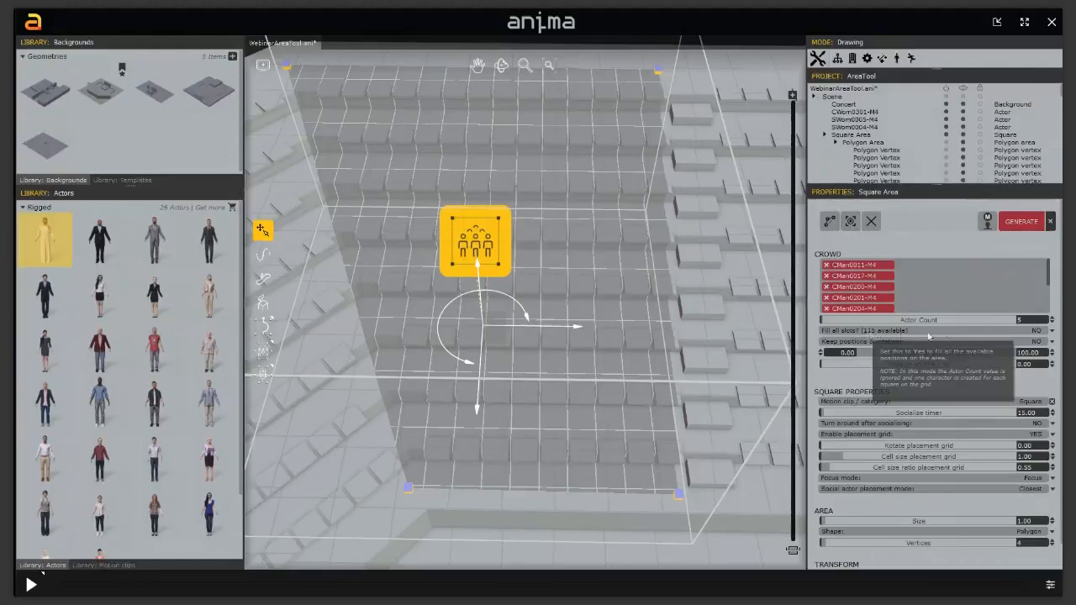
{"action": "double_click", "coordinate": [1028, 320]}
{"action": "type", "text": "3"}
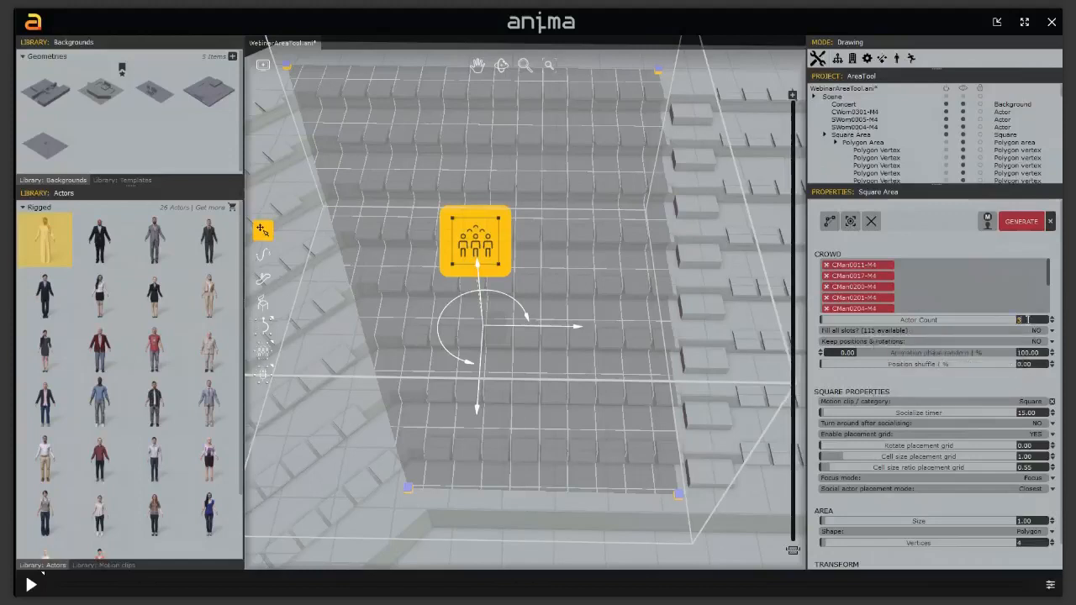
{"action": "key", "text": "Return"}
{"action": "middle_click_drag", "start_coordinate": [555, 229], "coordinate": [561, 289]}
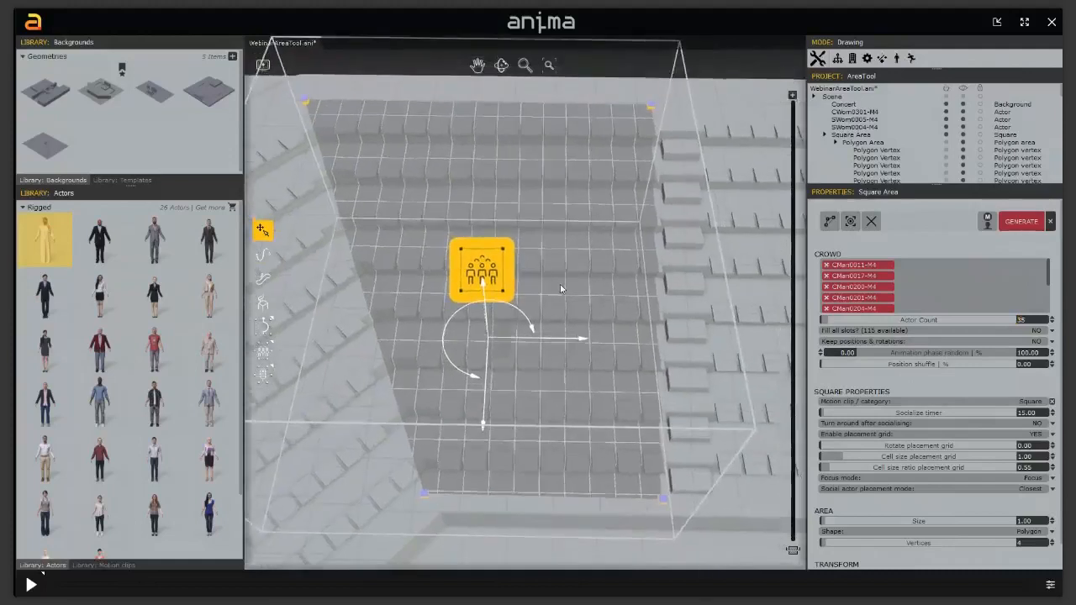
{"action": "left_click", "coordinate": [1020, 227]}
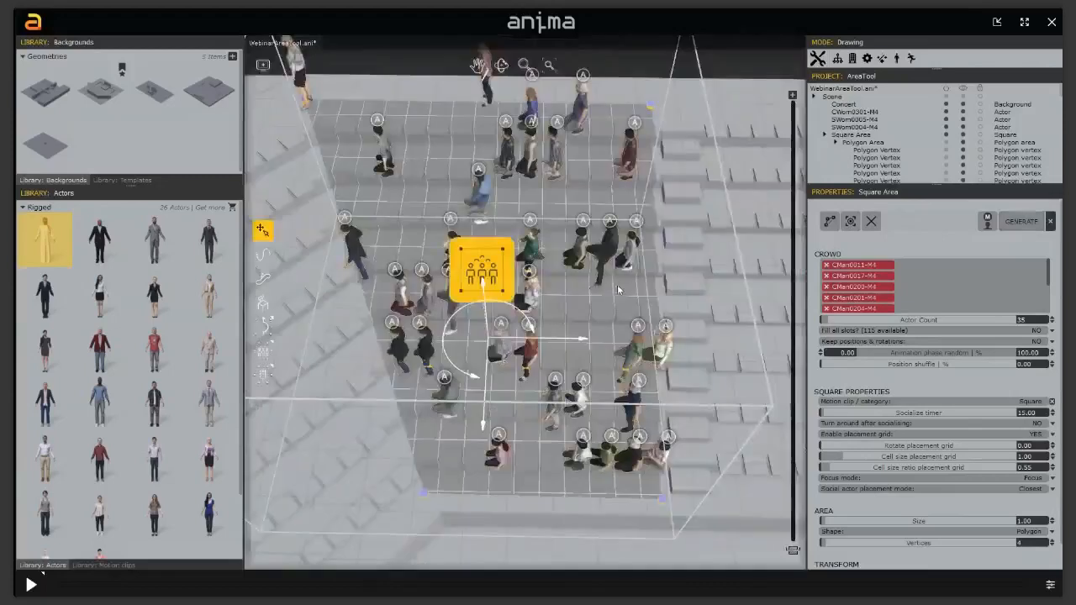
Step: Set the grandstand area's focus mode to Grid so the actors follow the grid direction
{"action": "middle_click_drag", "start_coordinate": [617, 304], "coordinate": [639, 245]}
{"action": "middle_click_drag", "start_coordinate": [420, 133], "coordinate": [455, 155]}
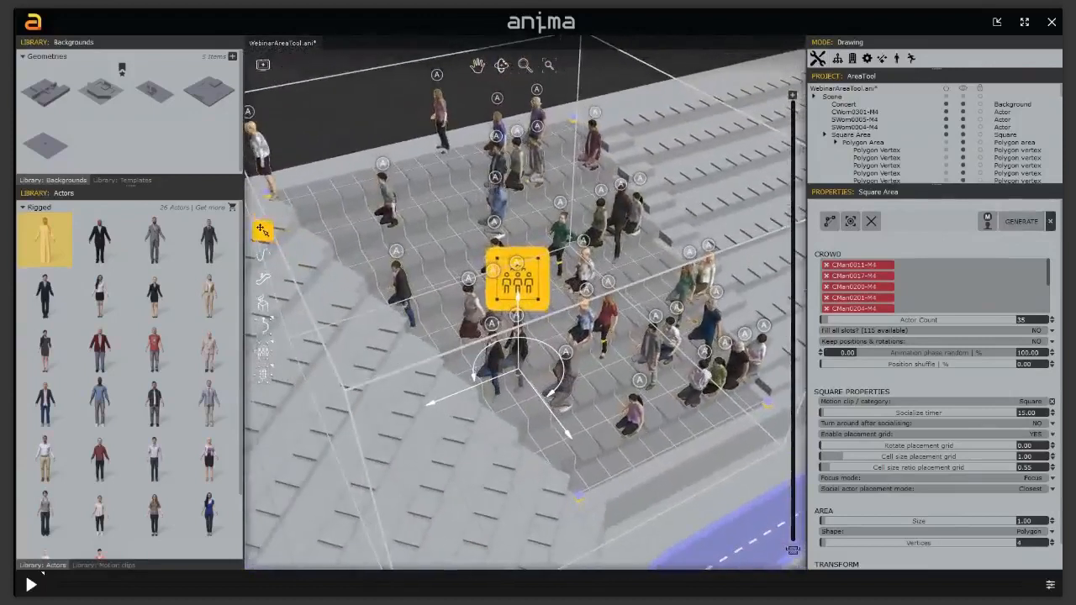
{"action": "scroll", "coordinate": [376, 207], "scroll_direction": "up", "scroll_amount": 3}
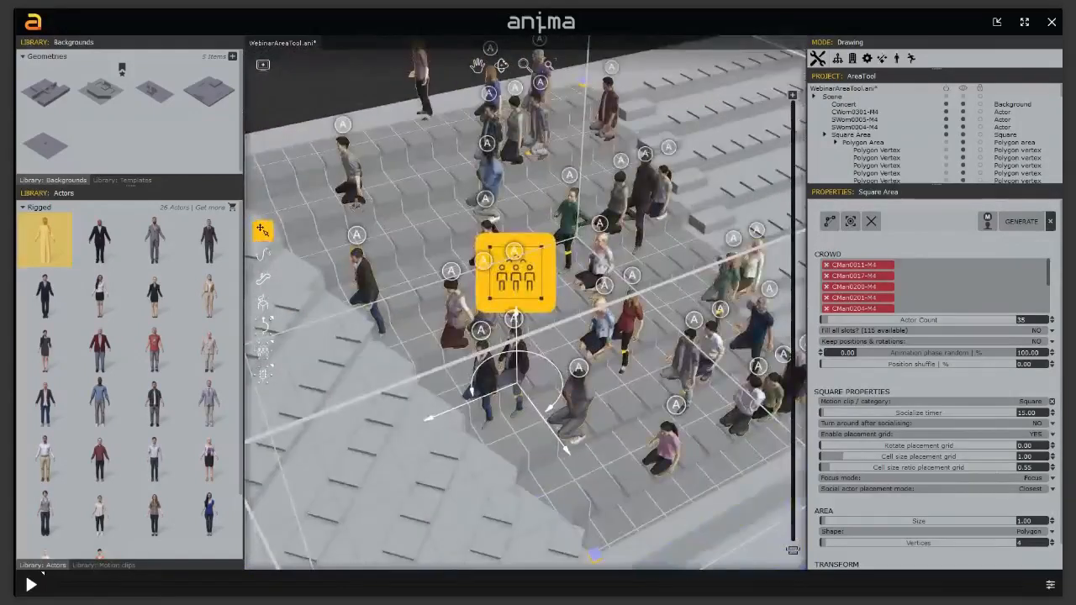
{"action": "middle_click_drag", "start_coordinate": [393, 238], "coordinate": [330, 479]}
{"action": "scroll", "coordinate": [514, 373], "scroll_direction": "down", "scroll_amount": 1}
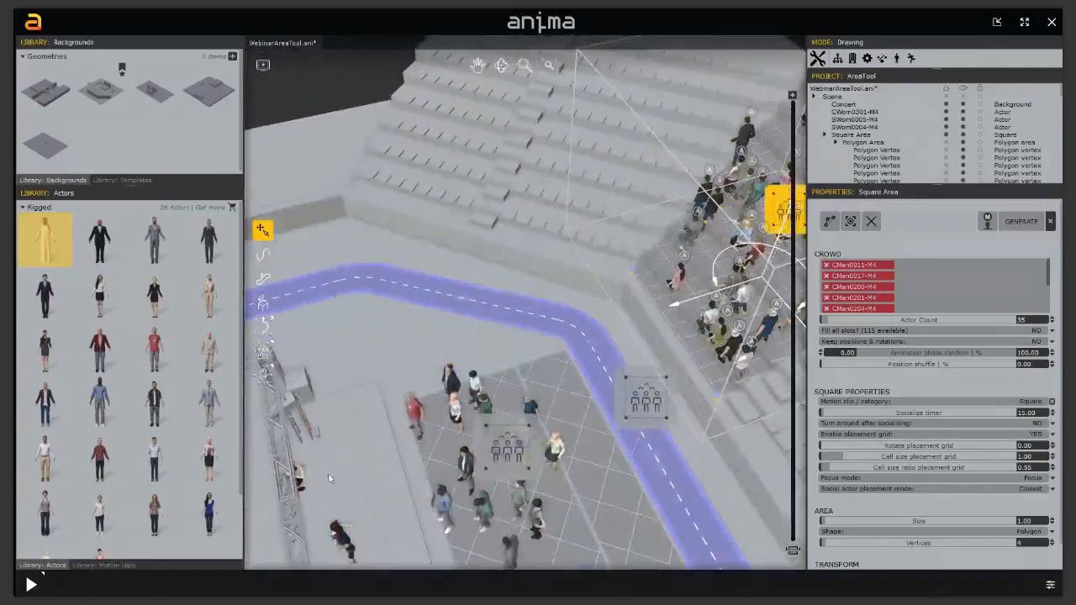
{"action": "mouse_move", "coordinate": [524, 378]}
{"action": "middle_mouse_down"}
{"action": "mouse_move", "coordinate": [593, 362]}
{"action": "mouse_move", "coordinate": [450, 413]}
{"action": "mouse_move", "coordinate": [543, 381]}
{"action": "middle_mouse_up"}
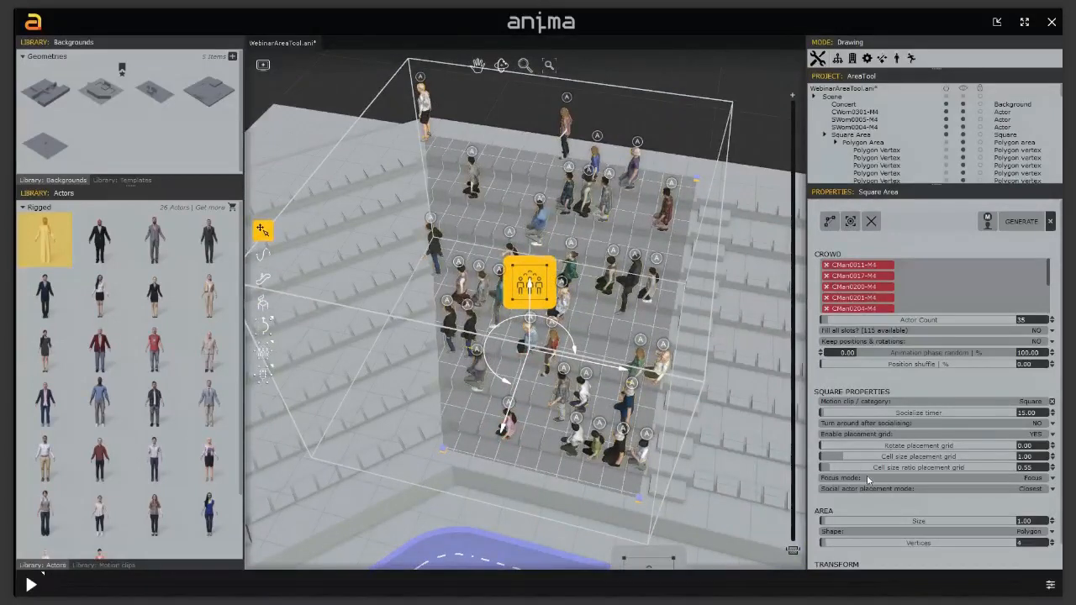
{"action": "left_click", "coordinate": [1054, 480]}
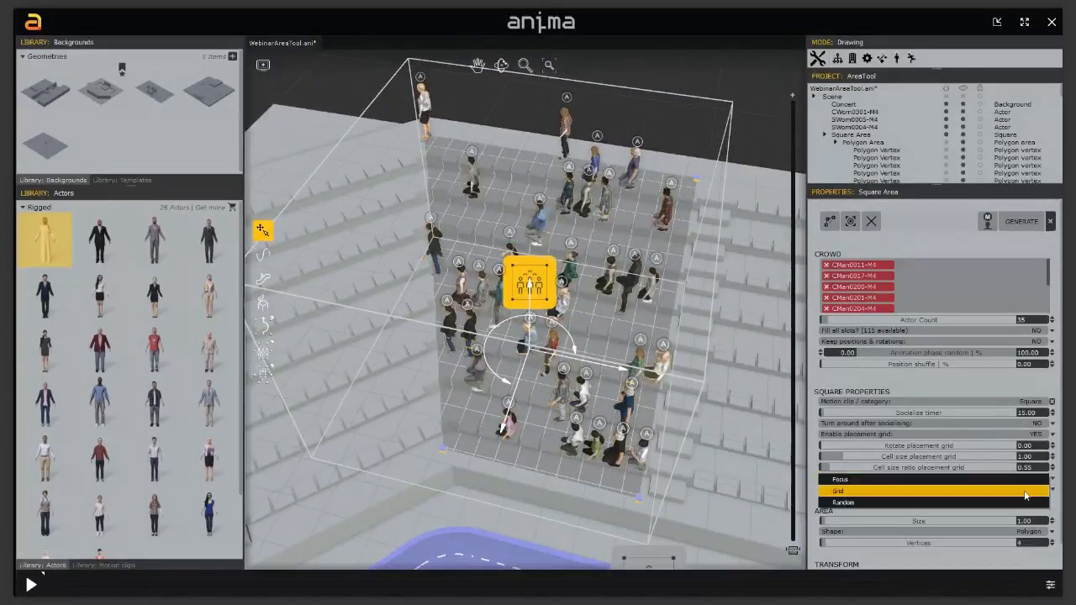
{"action": "left_click", "coordinate": [1023, 493]}
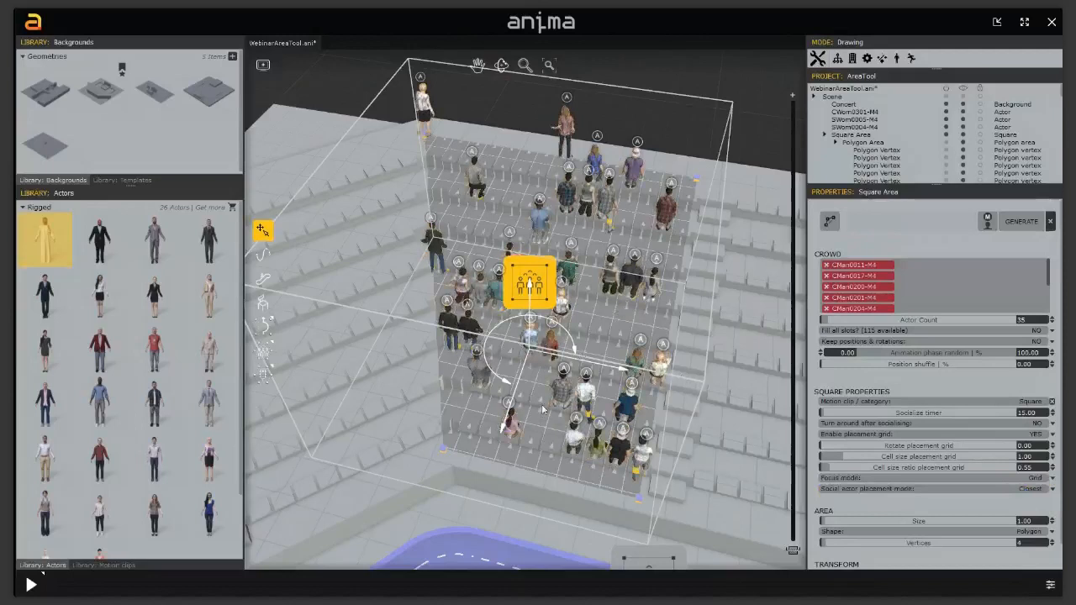
Step: Rotate the grandstand area's placement grid by 180 degrees to turn the actors toward the stage
{"action": "scroll", "coordinate": [543, 410], "scroll_direction": "up", "scroll_amount": 3}
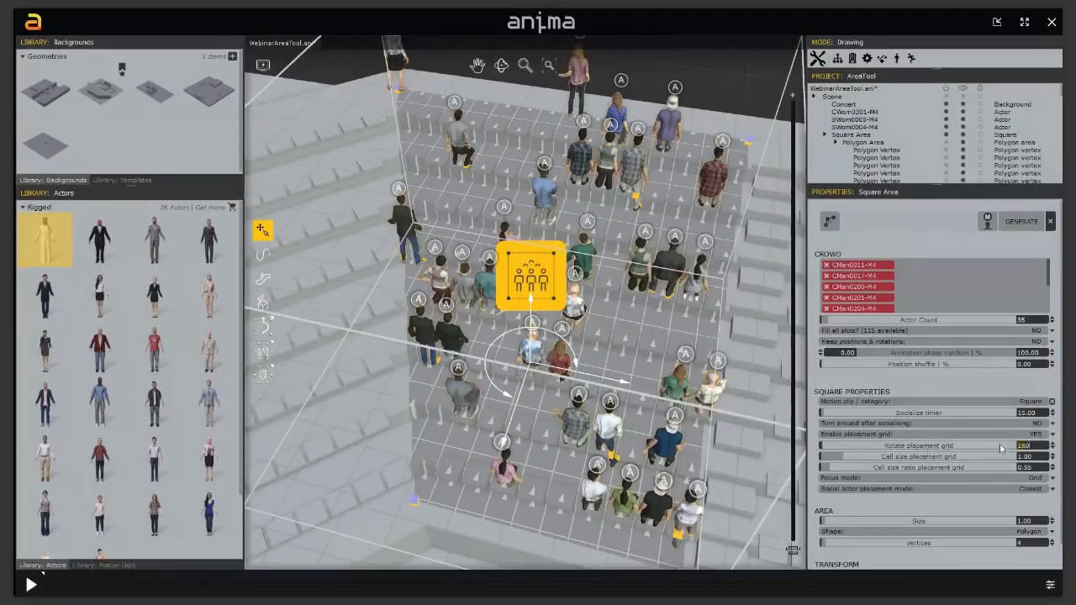
{"action": "key", "text": "Return"}
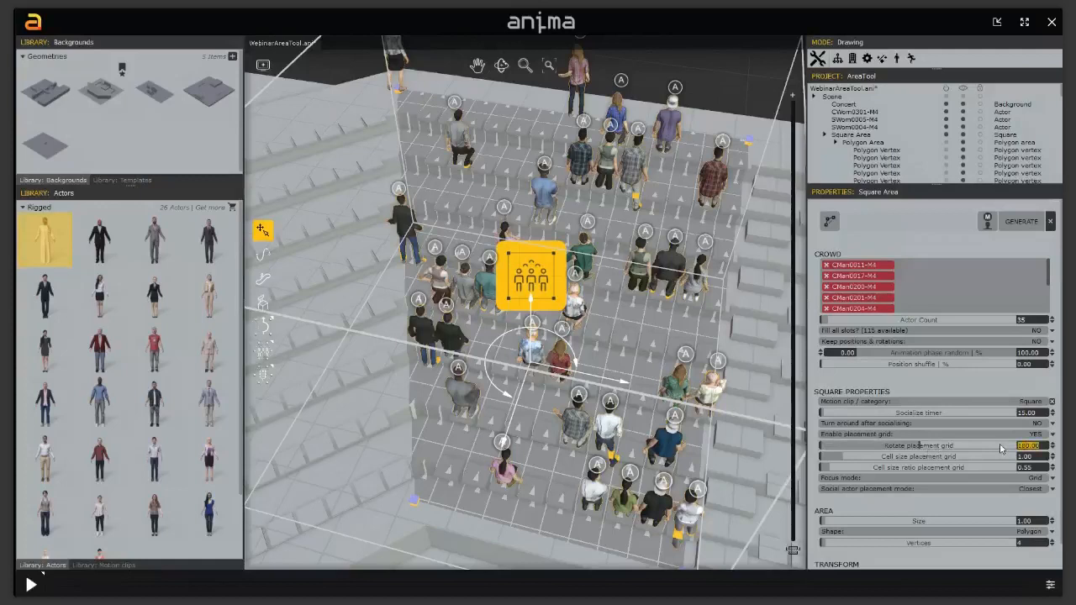
{"action": "middle_click_drag", "start_coordinate": [652, 286], "coordinate": [564, 309]}
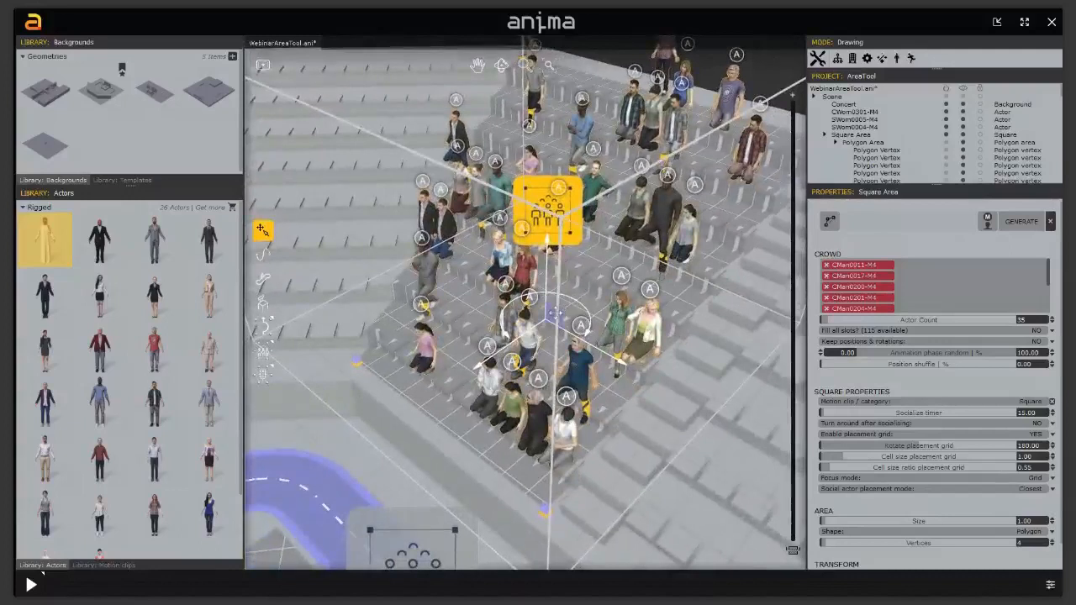
{"action": "middle_click_drag", "start_coordinate": [571, 304], "coordinate": [606, 340]}
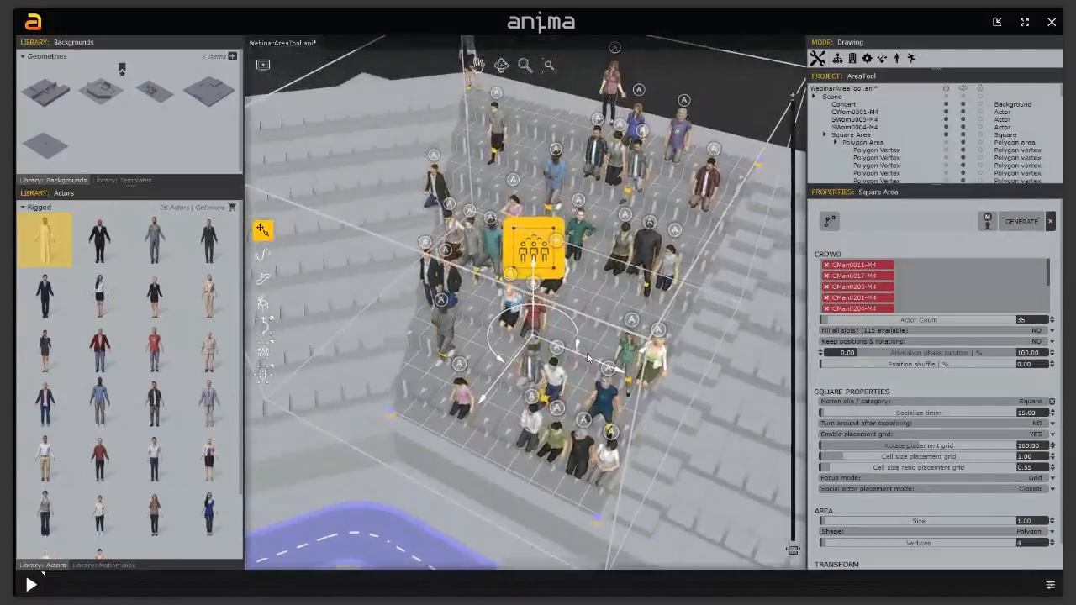
Step: Assign the Chair motion clip category to the grandstand area so its actors sit
{"action": "left_click", "coordinate": [112, 566]}
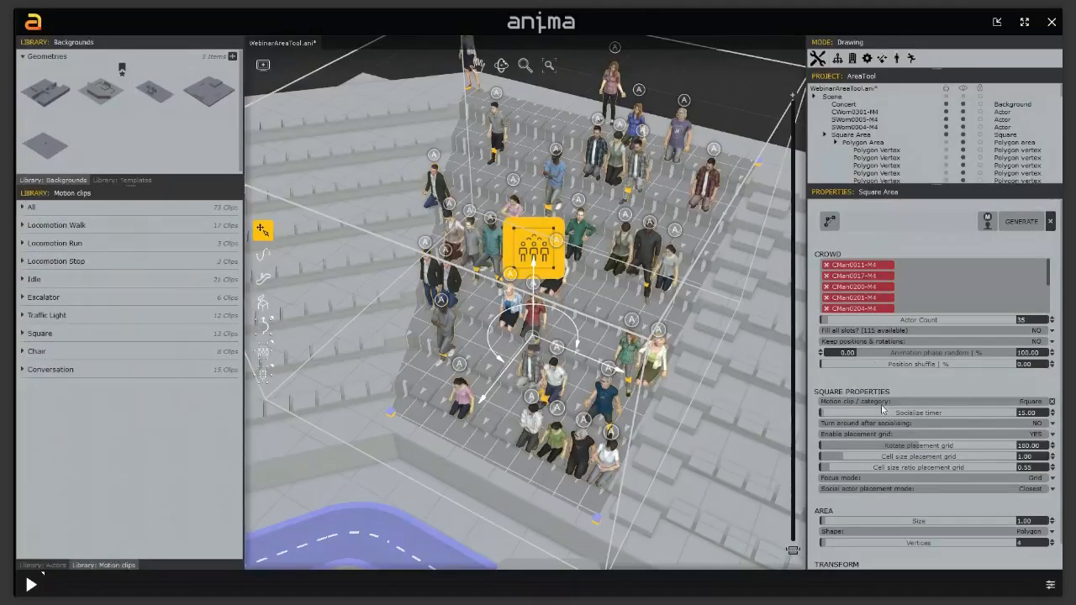
{"action": "mouse_move", "coordinate": [879, 408]}
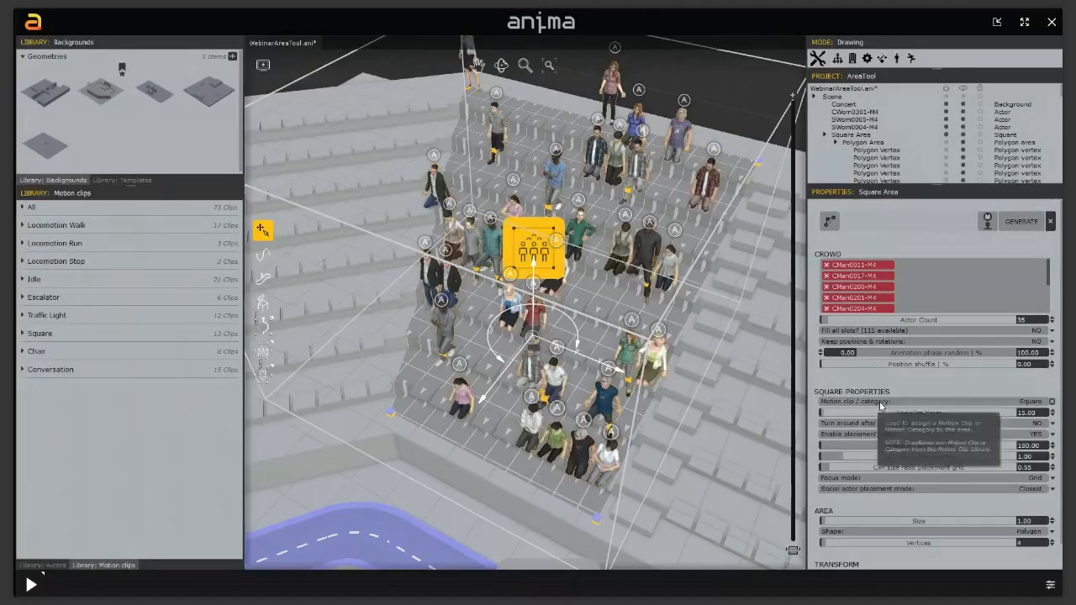
{"action": "left_click_drag", "start_coordinate": [40, 351], "coordinate": [1027, 407]}
Step: Inspect from several angles how the seated actors and grid cells line up with the grandstand seats
{"action": "middle_click_drag", "start_coordinate": [632, 263], "coordinate": [584, 261]}
{"action": "scroll", "coordinate": [585, 263], "scroll_direction": "up", "scroll_amount": 4}
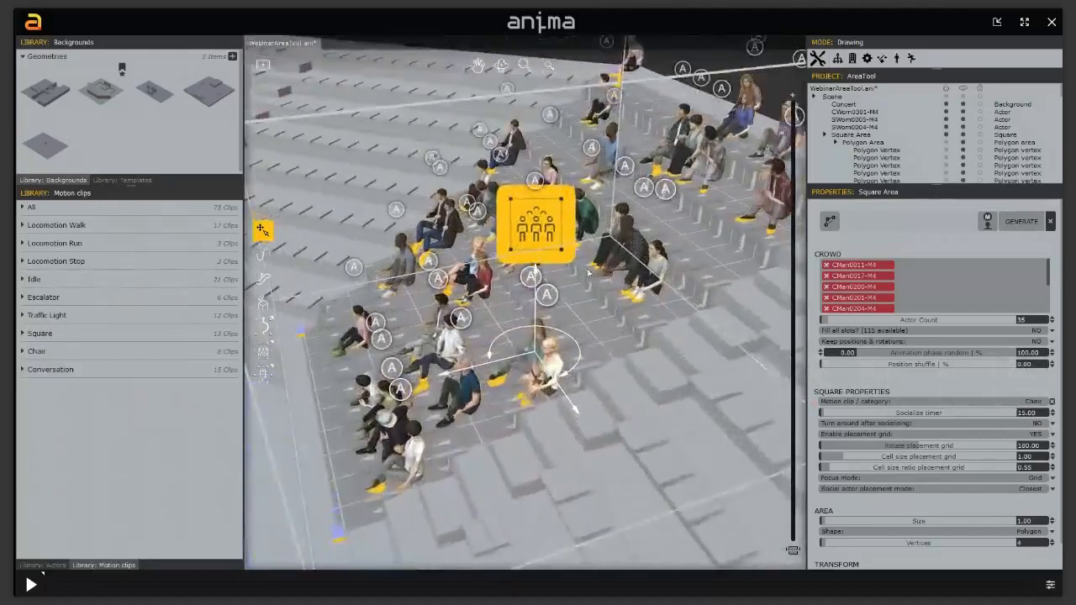
{"action": "middle_click_drag", "start_coordinate": [549, 336], "coordinate": [550, 445]}
{"action": "scroll", "coordinate": [608, 395], "scroll_direction": "up", "scroll_amount": 2}
{"action": "scroll", "coordinate": [552, 447], "scroll_direction": "up", "scroll_amount": 2}
{"action": "middle_click_drag", "start_coordinate": [694, 499], "coordinate": [640, 370]}
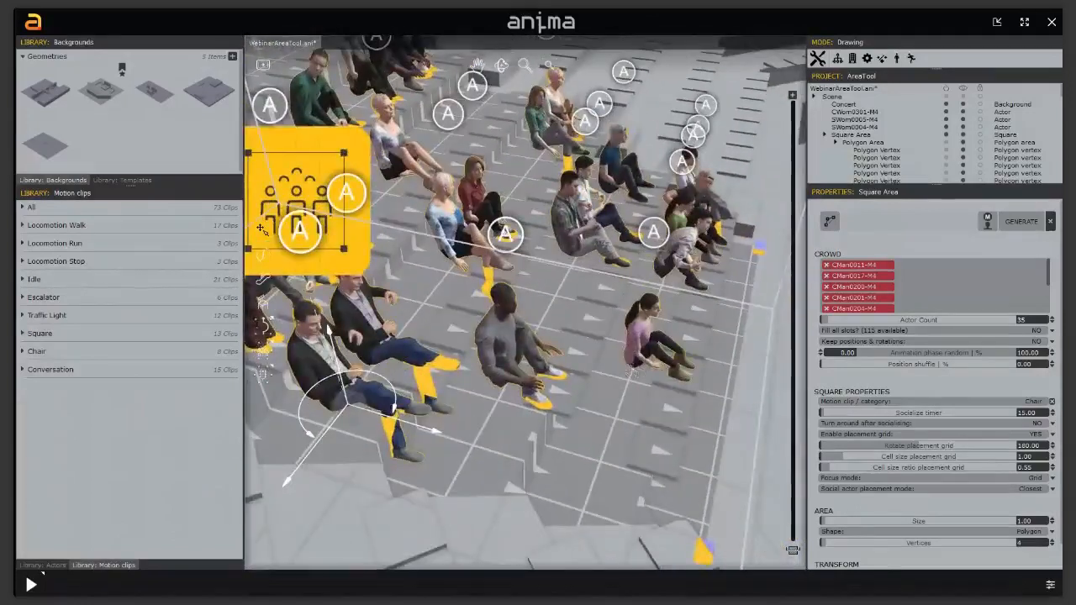
{"action": "middle_click_drag", "start_coordinate": [588, 496], "coordinate": [585, 383], "text": "alt"}
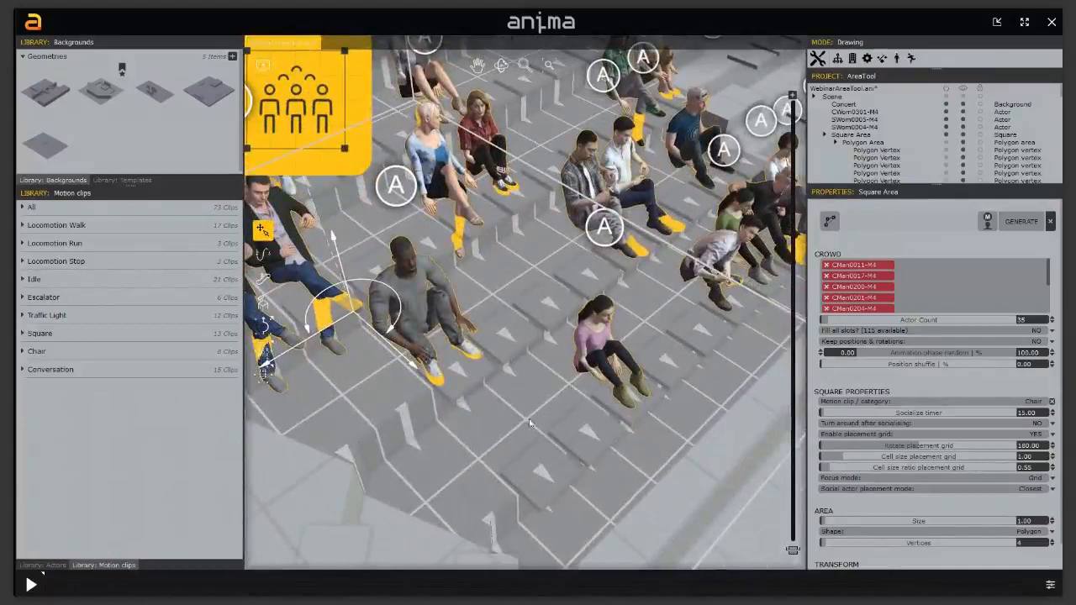
{"action": "middle_click_drag", "start_coordinate": [578, 390], "coordinate": [425, 329], "text": "alt"}
{"action": "scroll", "coordinate": [563, 392], "scroll_direction": "down", "scroll_amount": 3}
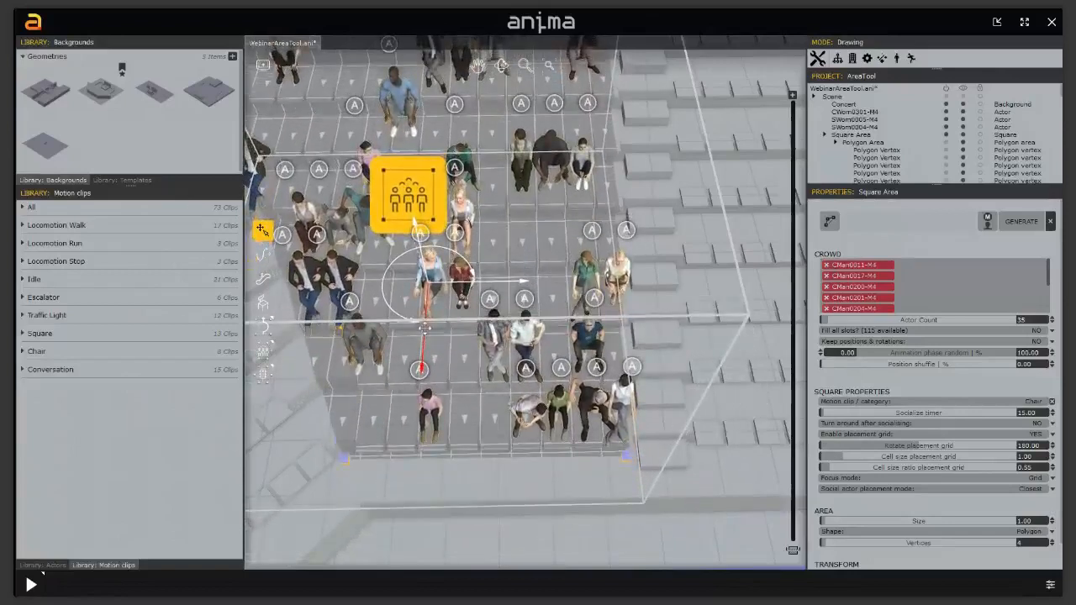
{"action": "middle_click_drag", "start_coordinate": [425, 327], "coordinate": [494, 337], "text": "alt"}
{"action": "scroll", "coordinate": [609, 388], "scroll_direction": "up", "scroll_amount": 2}
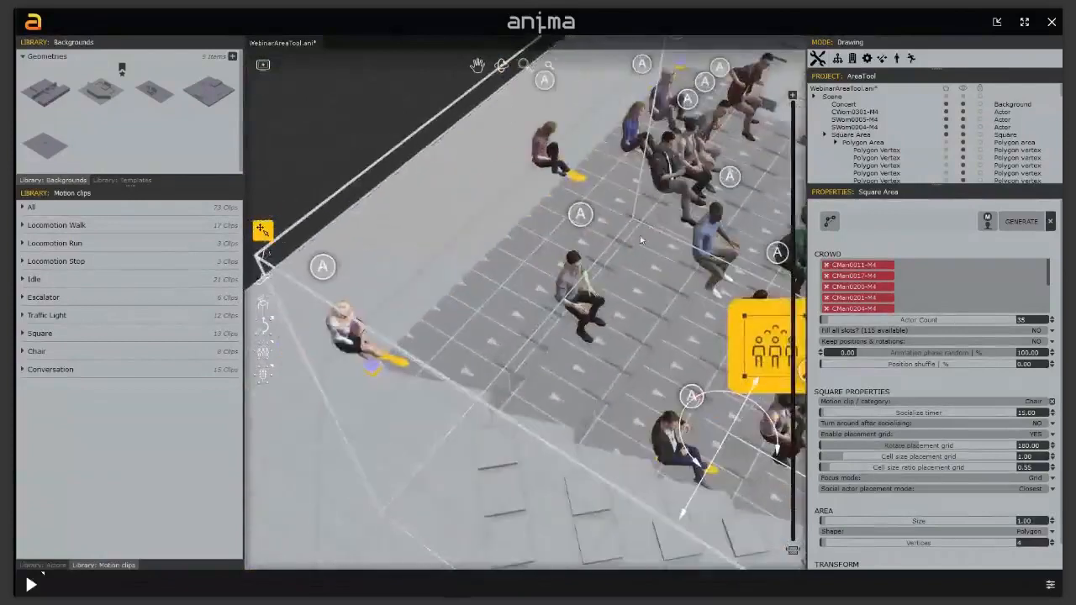
Step: Move the grandstand area's two rear polygon vertices together toward the front, off the walkway behind the last seat row
{"action": "left_click", "coordinate": [650, 137]}
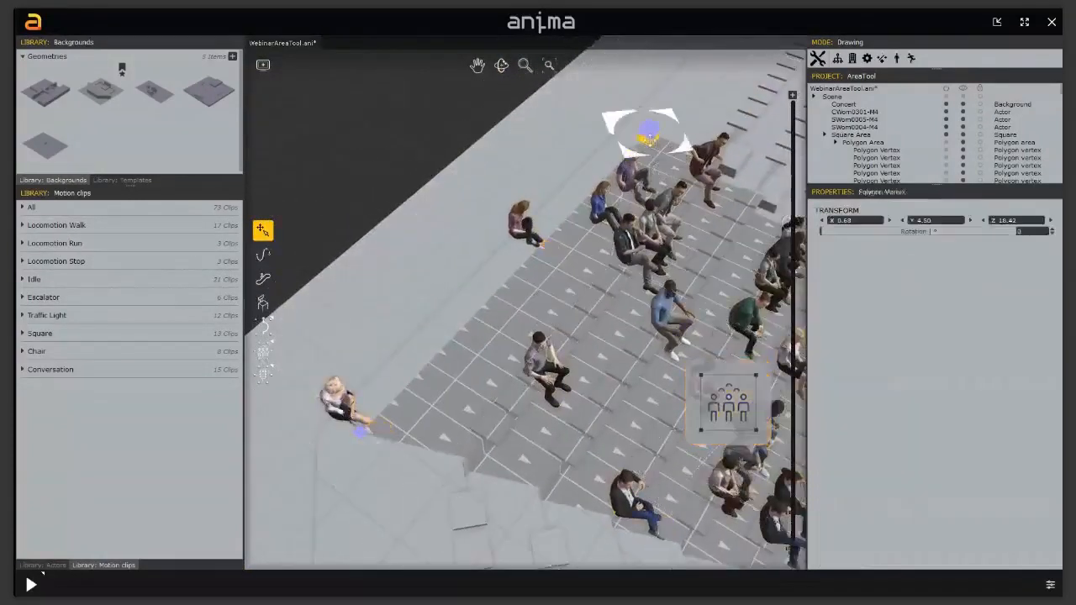
{"action": "left_click", "coordinate": [363, 433], "text": "ctrl"}
{"action": "left_click_drag", "start_coordinate": [588, 284], "coordinate": [632, 311]}
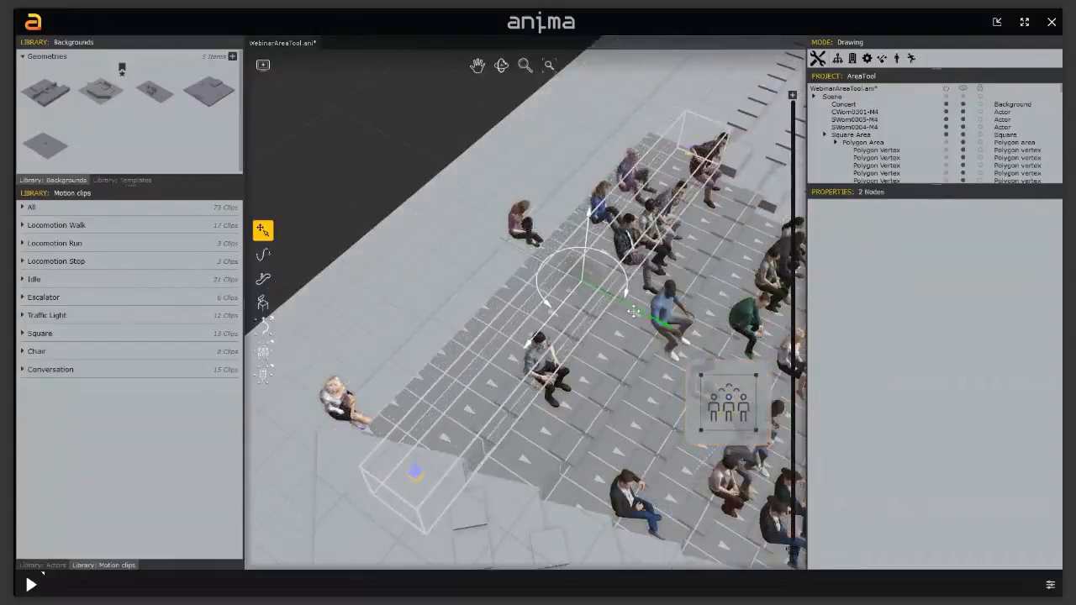
Step: Move the grandstand area's two front polygon vertices together slightly outward, toward the road below the first seat row
{"action": "middle_click_drag", "start_coordinate": [723, 399], "coordinate": [550, 424], "text": "alt"}
{"action": "left_click", "coordinate": [561, 442]}
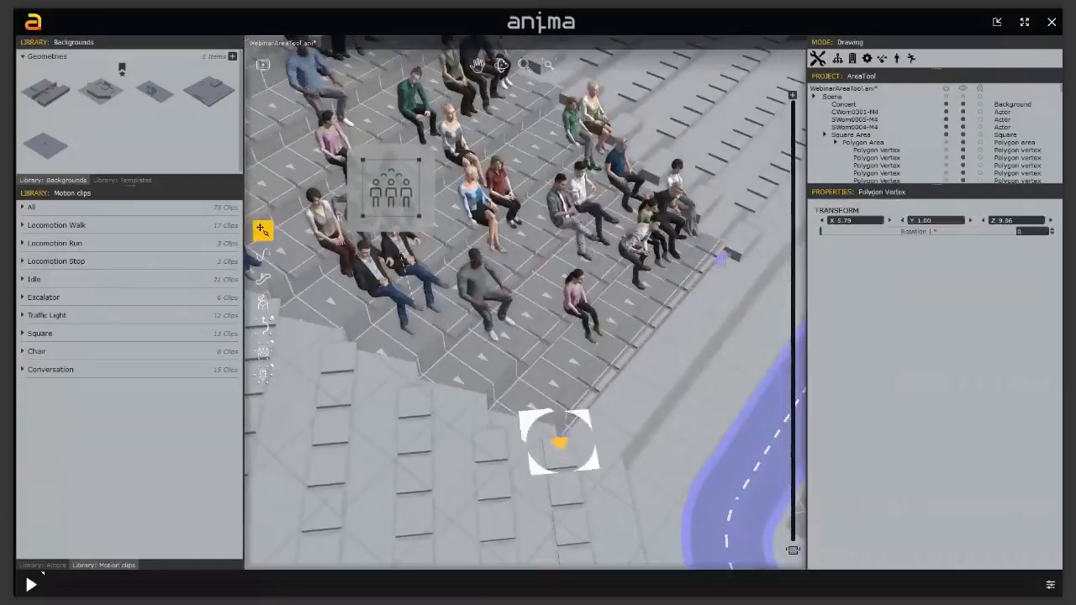
{"action": "left_click", "coordinate": [721, 260], "text": "ctrl"}
{"action": "mouse_move", "coordinate": [696, 367]}
{"action": "left_mouse_down"}
{"action": "mouse_move", "coordinate": [731, 392]}
{"action": "mouse_move", "coordinate": [713, 380]}
{"action": "left_mouse_up"}
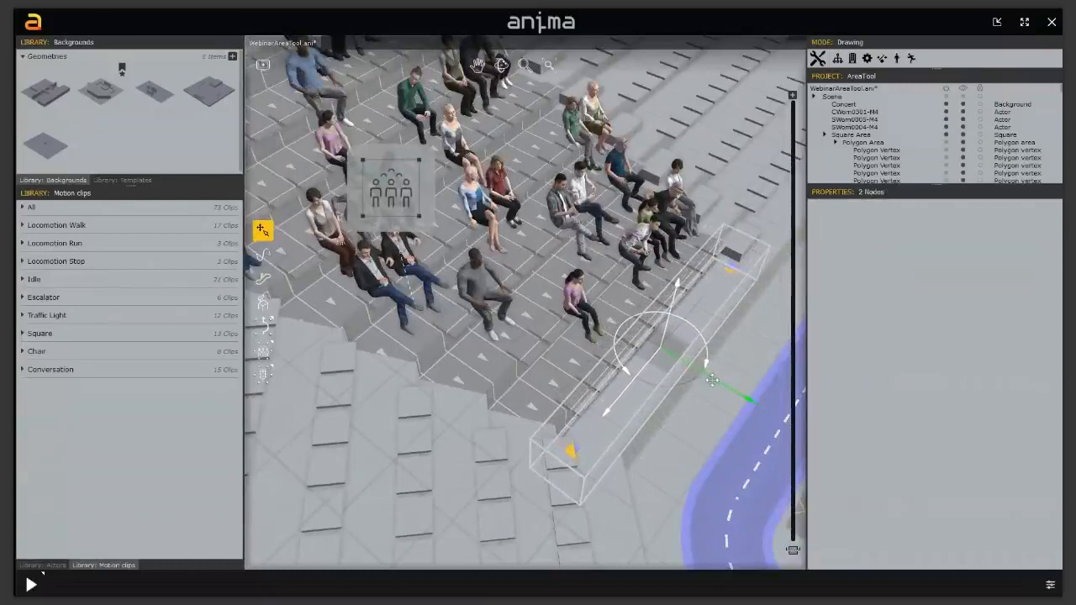
Step: Regenerate the seated crowd for the reshaped grandstand area
{"action": "middle_click_drag", "start_coordinate": [622, 307], "coordinate": [612, 319]}
{"action": "left_click", "coordinate": [578, 261]}
{"action": "left_click", "coordinate": [1021, 222]}
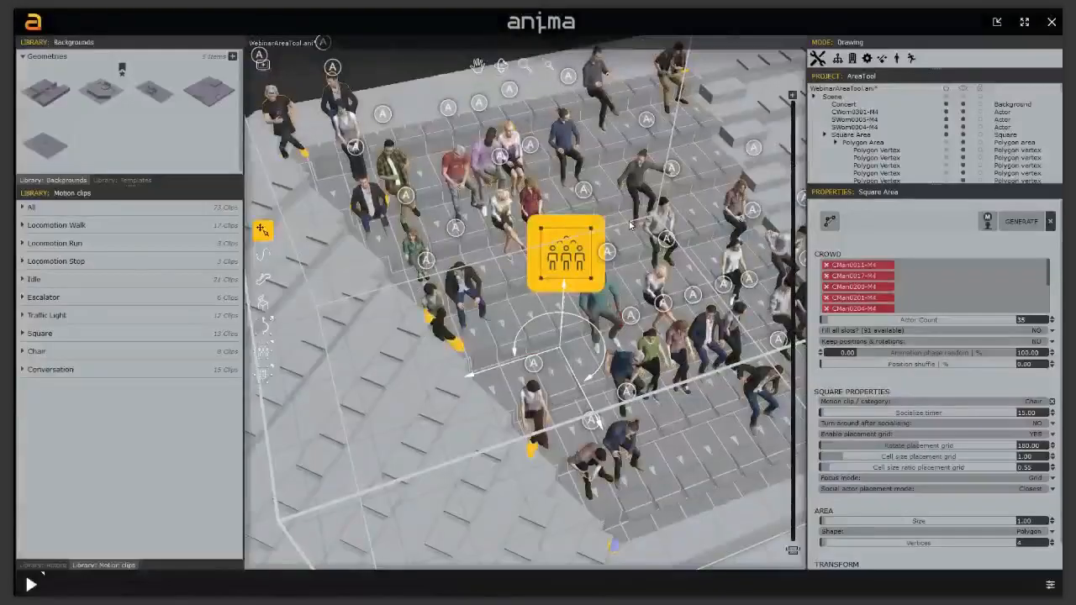
Step: Nudge the area's two rear polygon vertices slightly further toward the front seat rows and generate the crowd again
{"action": "middle_click_drag", "start_coordinate": [589, 236], "coordinate": [683, 251]}
{"action": "left_click", "coordinate": [475, 330]}
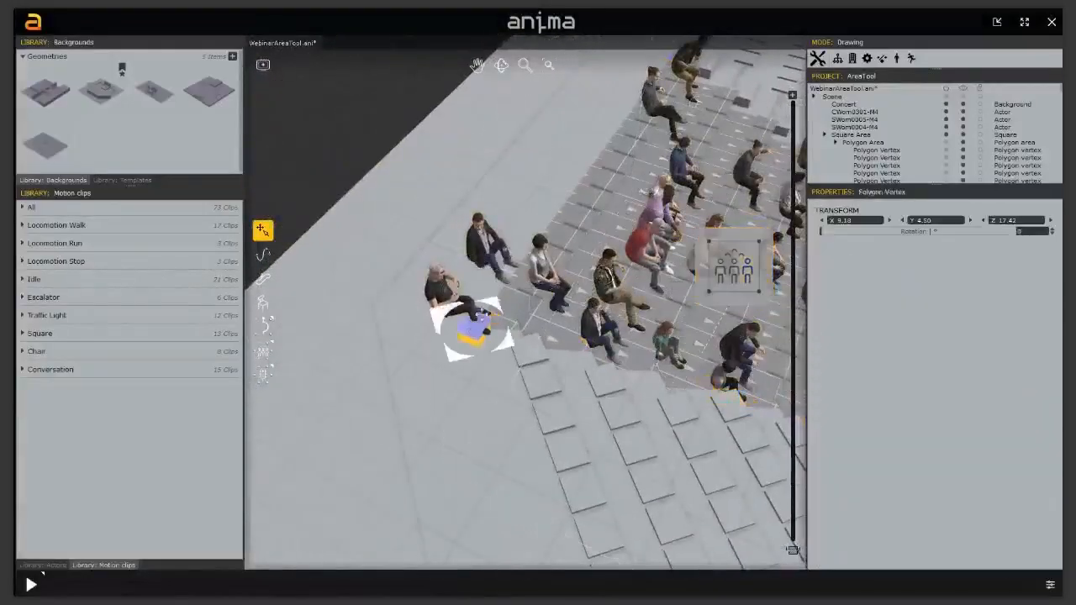
{"action": "left_click", "coordinate": [668, 62], "text": "ctrl"}
{"action": "middle_click_drag", "start_coordinate": [683, 164], "coordinate": [658, 220]}
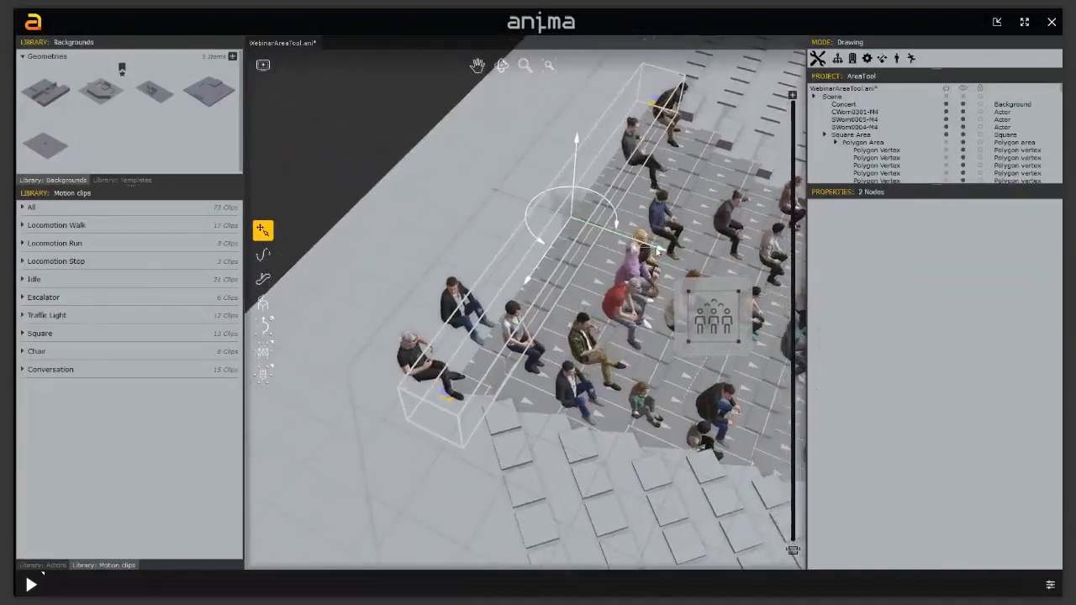
{"action": "left_click", "coordinate": [656, 249]}
{"action": "left_click", "coordinate": [652, 103]}
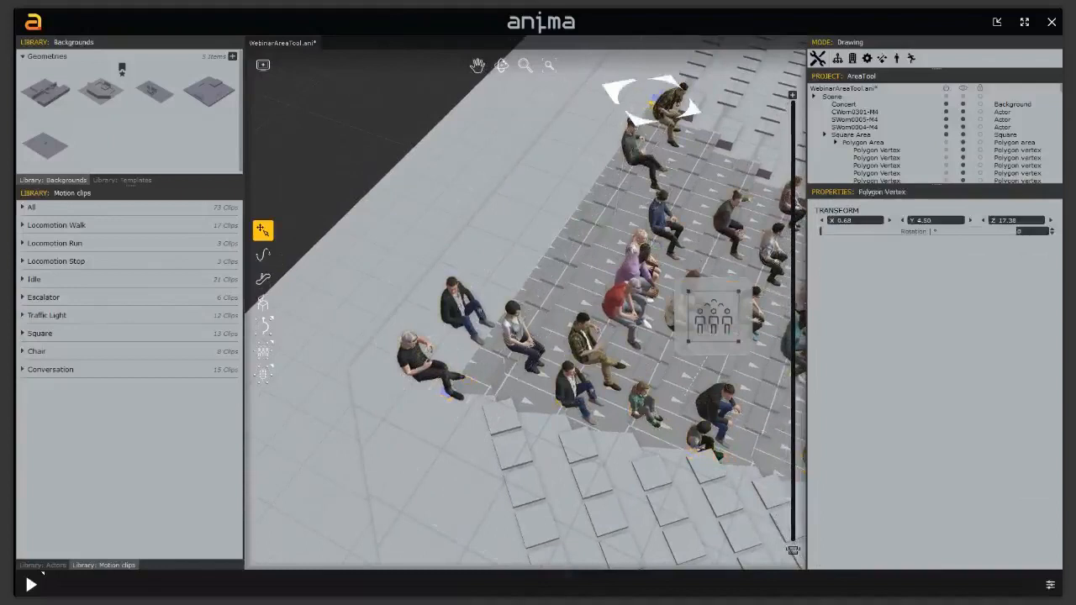
{"action": "left_click", "coordinate": [459, 390]}
{"action": "left_click", "coordinate": [653, 96], "text": "ctrl"}
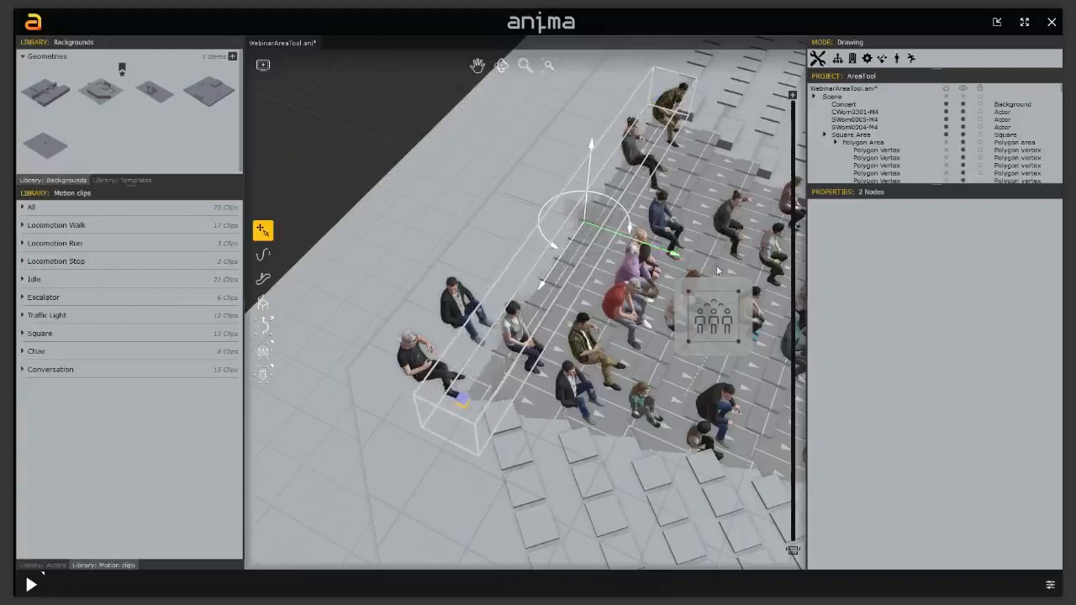
{"action": "left_click", "coordinate": [713, 318]}
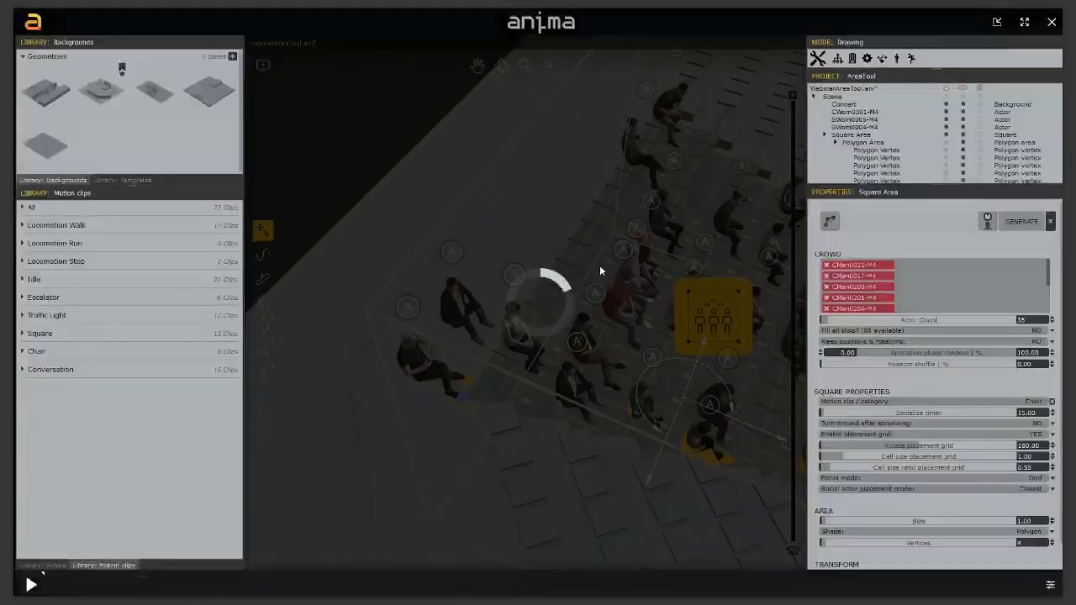
{"action": "middle_click_drag", "start_coordinate": [600, 272], "coordinate": [454, 160], "text": "alt"}
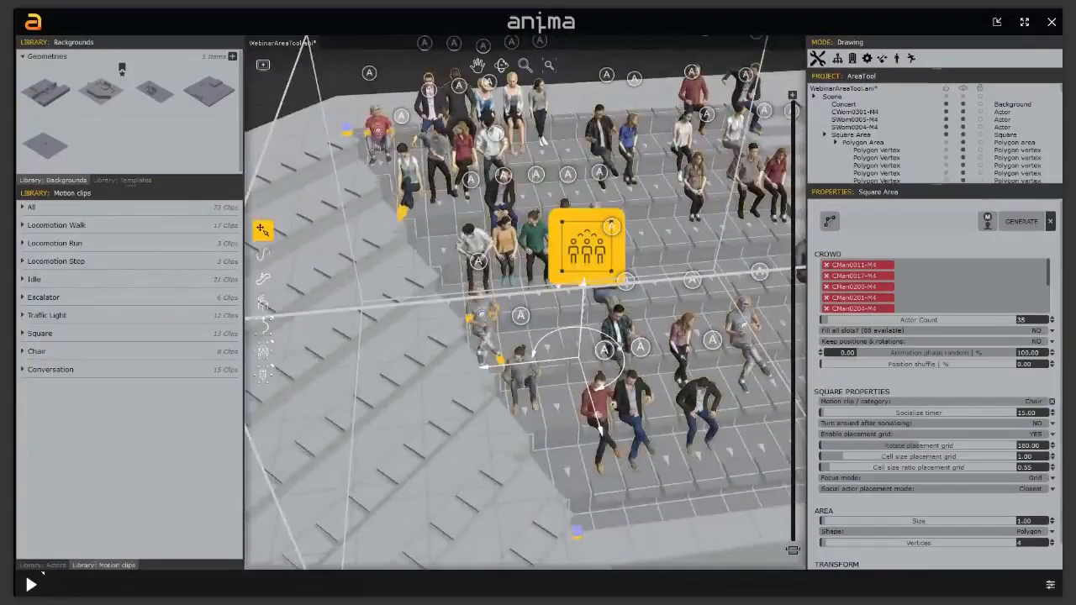
Step: Move the grandstand area's two front polygon vertices together slightly further toward the road and regenerate the seated crowd
{"action": "scroll", "coordinate": [427, 232], "scroll_direction": "up", "scroll_amount": 3}
{"action": "scroll", "coordinate": [427, 231], "scroll_direction": "down", "scroll_amount": 3}
{"action": "middle_click_drag", "start_coordinate": [457, 247], "coordinate": [453, 305], "text": "alt"}
{"action": "left_click", "coordinate": [476, 448]}
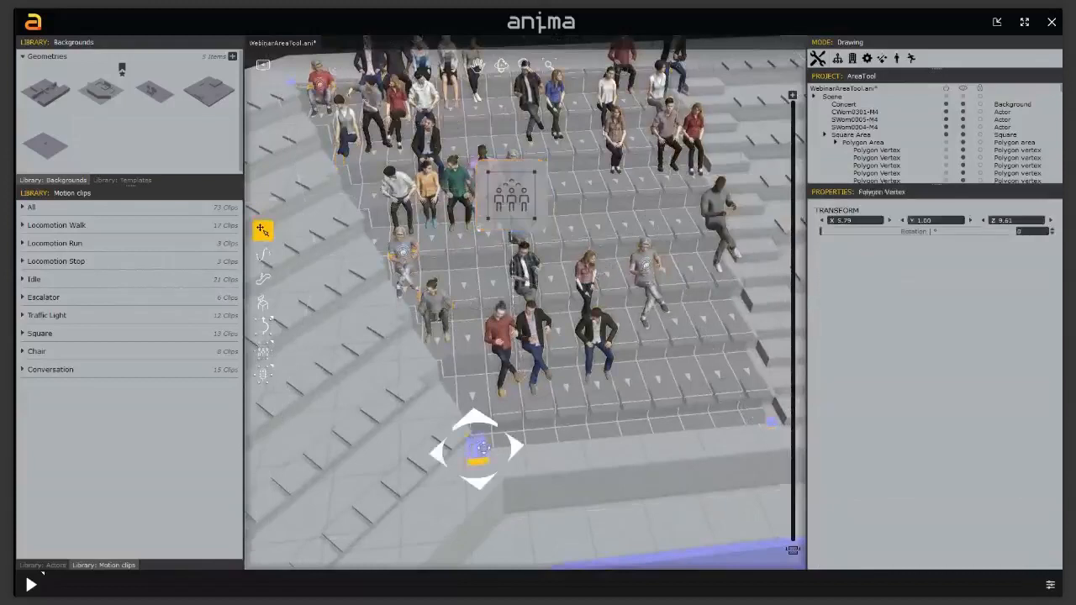
{"action": "left_click", "coordinate": [767, 427], "text": "shift"}
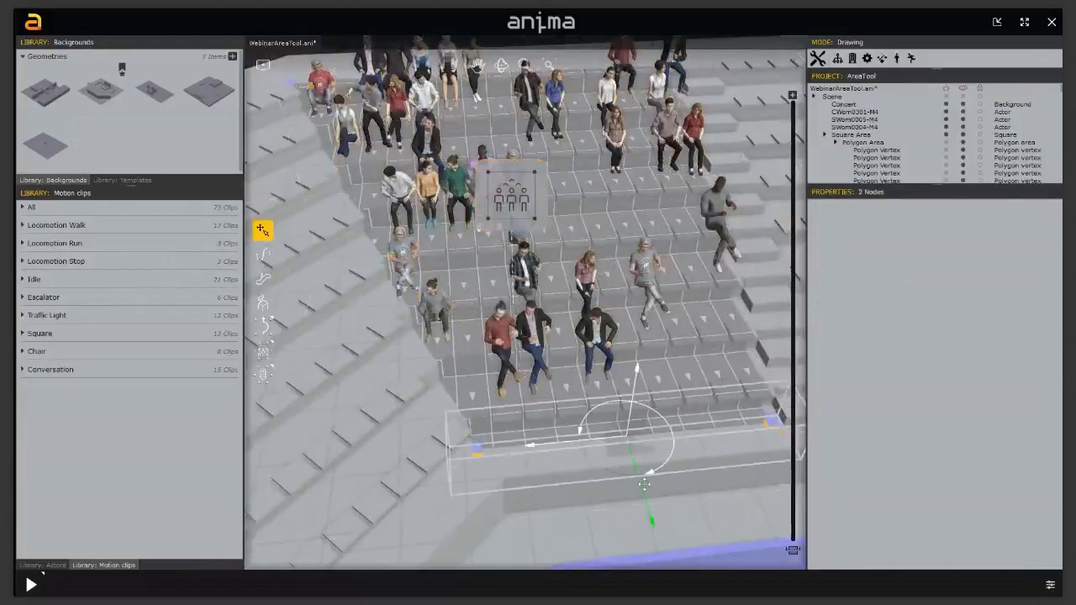
{"action": "left_click_drag", "start_coordinate": [643, 485], "coordinate": [656, 500]}
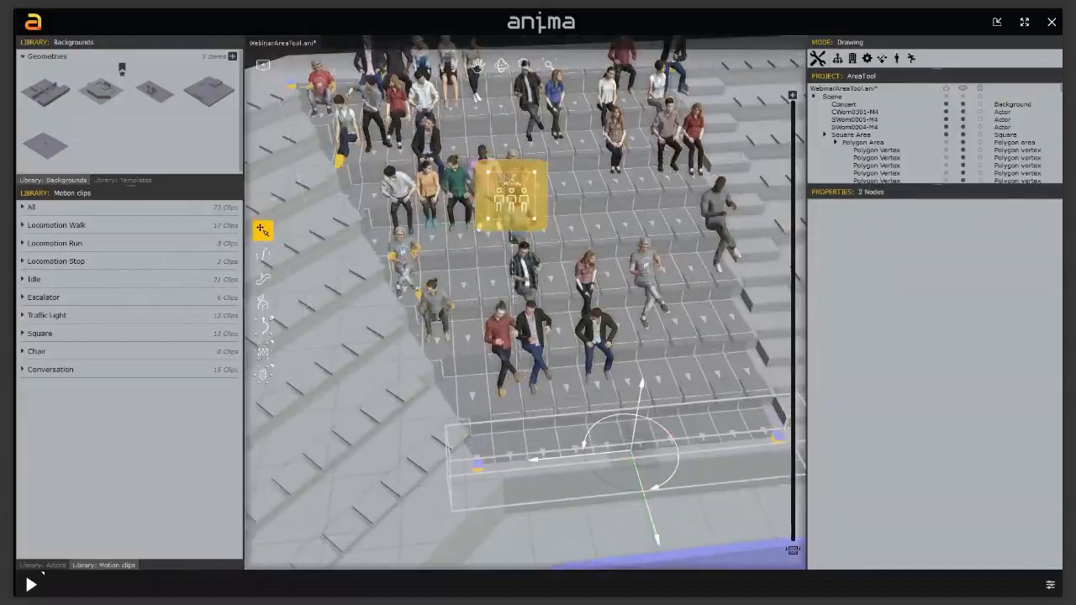
{"action": "left_click", "coordinate": [507, 181]}
{"action": "left_click", "coordinate": [1021, 221]}
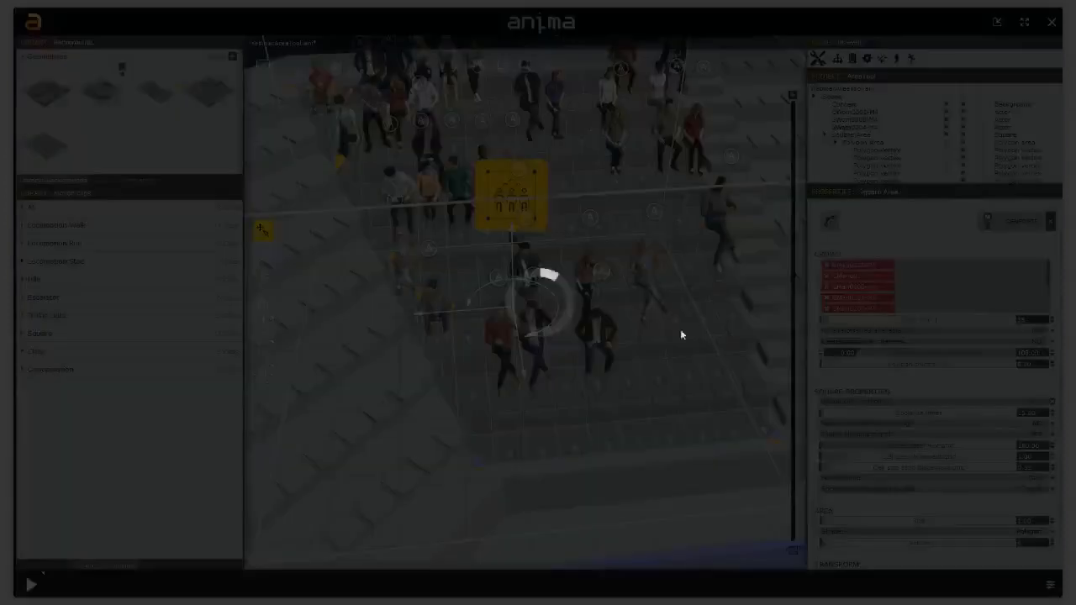
Step: Delete the two misplaced actors at the rear and front corners of the seat block, beside the angled side seating
{"action": "middle_click_drag", "start_coordinate": [562, 424], "coordinate": [648, 428], "text": "alt"}
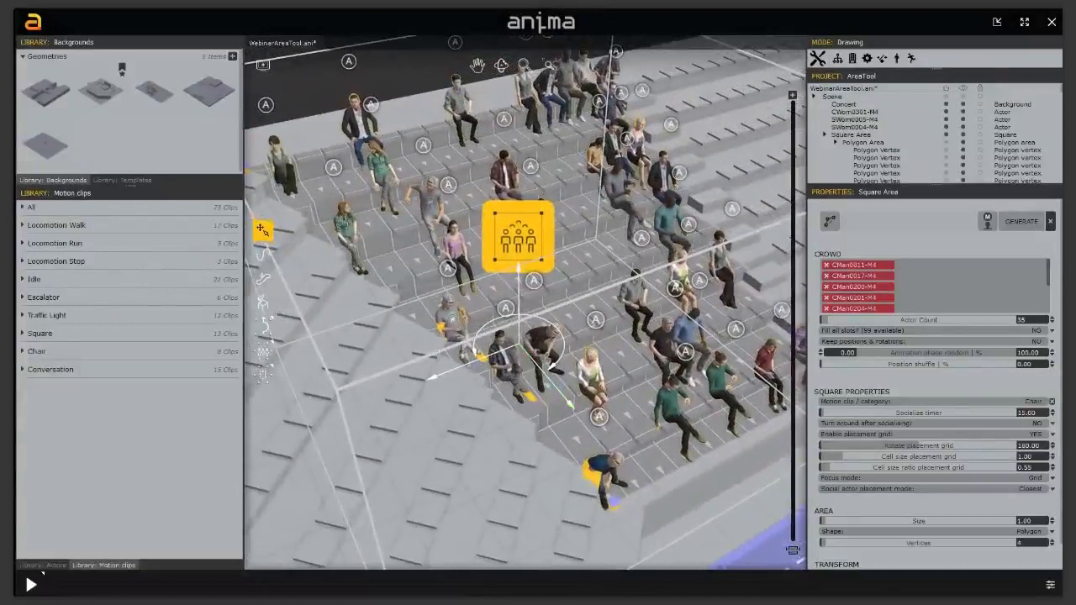
{"action": "middle_click_drag", "start_coordinate": [335, 195], "coordinate": [370, 199], "text": "alt"}
{"action": "middle_click_drag", "start_coordinate": [446, 213], "coordinate": [467, 213]}
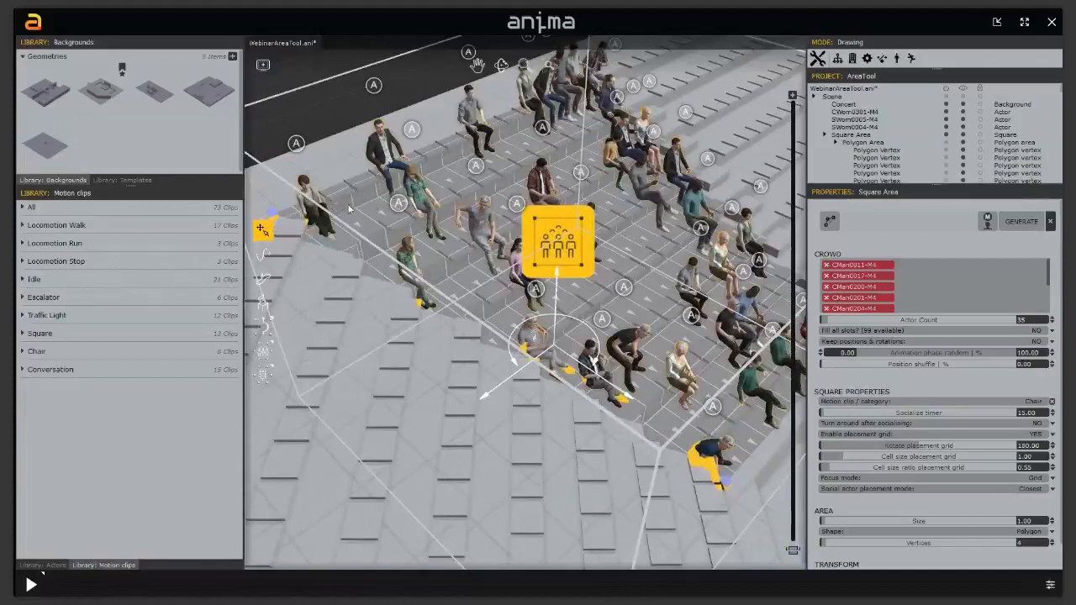
{"action": "left_click", "coordinate": [318, 214]}
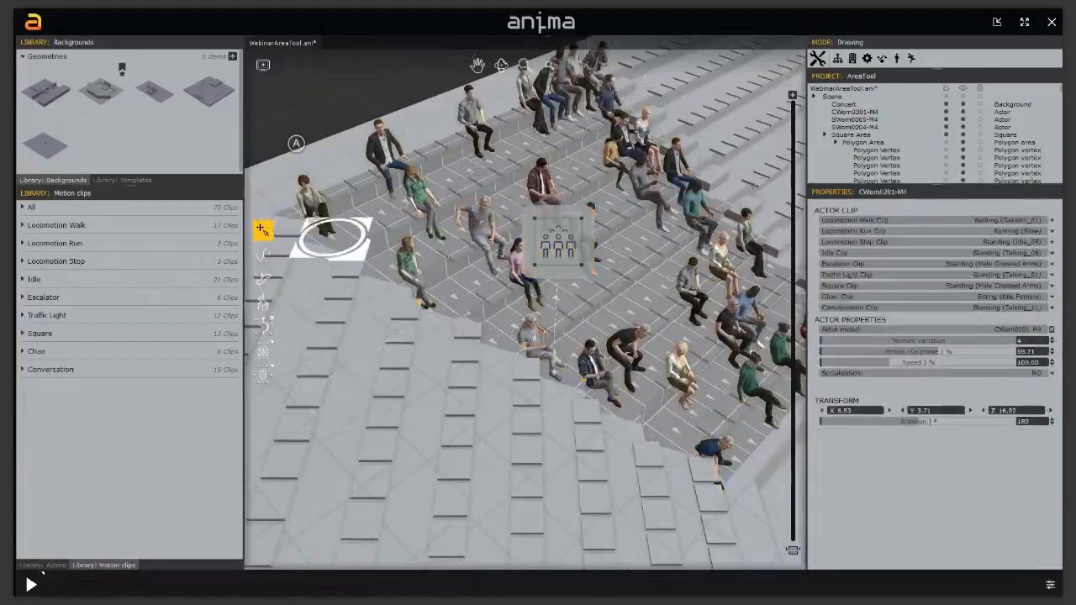
{"action": "key", "text": "Delete"}
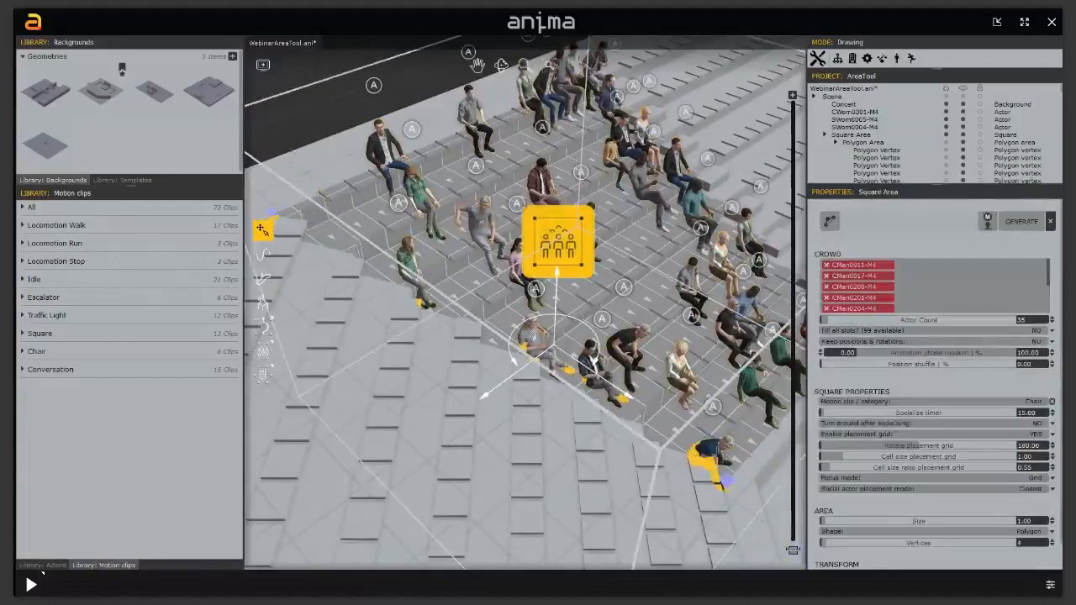
{"action": "left_click", "coordinate": [714, 450]}
{"action": "key", "text": "Delete"}
Step: Move the grandstand area's two polygon vertices beside the angled side seating together slightly inward onto the seat block
{"action": "middle_click_drag", "start_coordinate": [740, 353], "coordinate": [577, 318], "text": "alt"}
{"action": "scroll", "coordinate": [560, 291], "scroll_direction": "down", "scroll_amount": 1}
{"action": "left_click", "coordinate": [375, 123]}
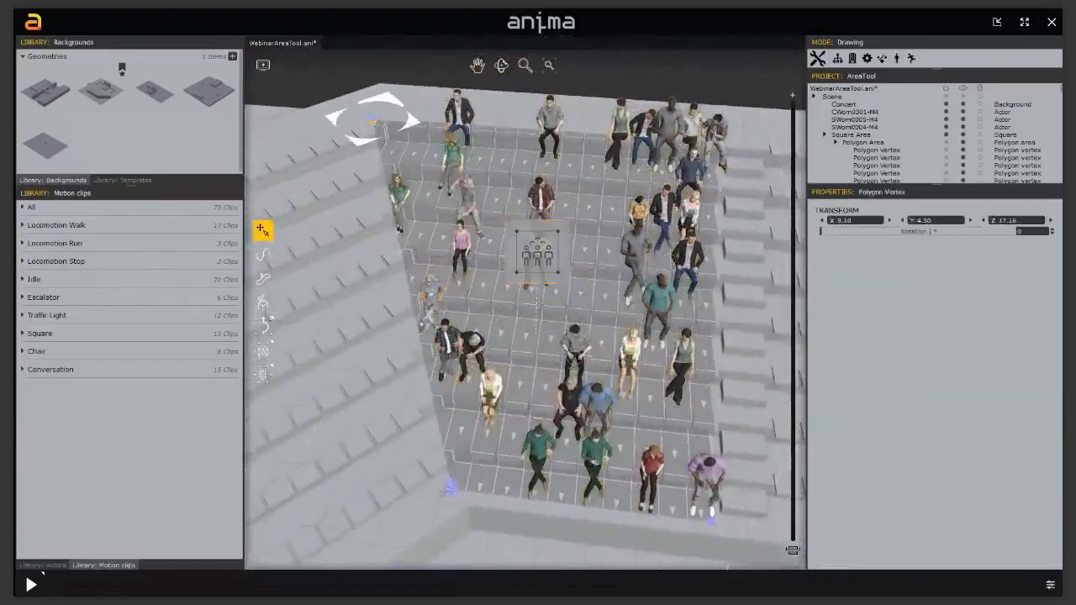
{"action": "left_click", "coordinate": [451, 488]}
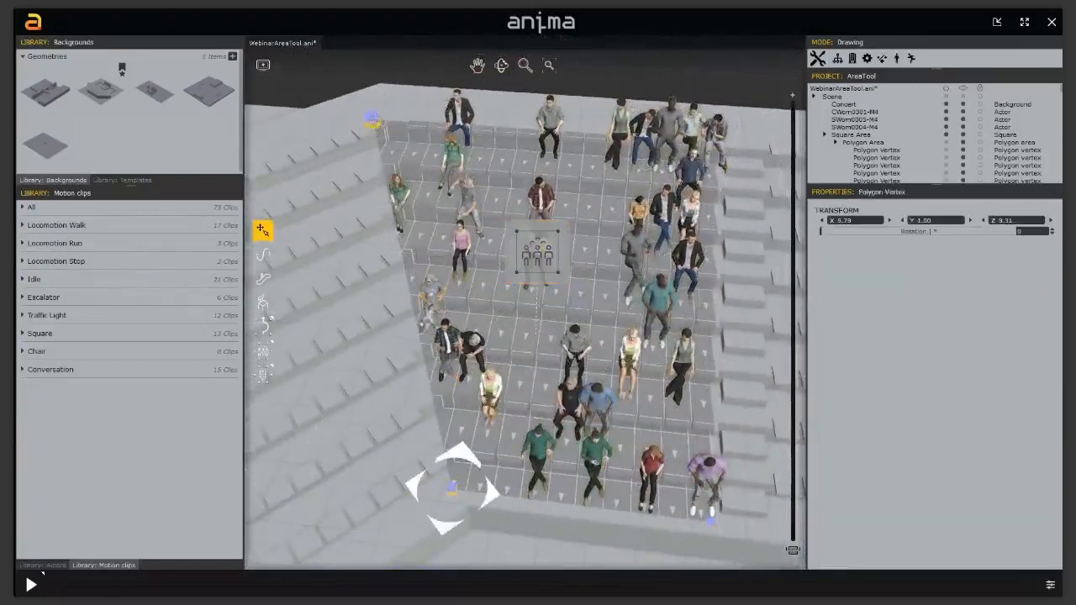
{"action": "left_click", "coordinate": [375, 124], "text": "shift"}
{"action": "left_click_drag", "start_coordinate": [497, 344], "coordinate": [511, 347]}
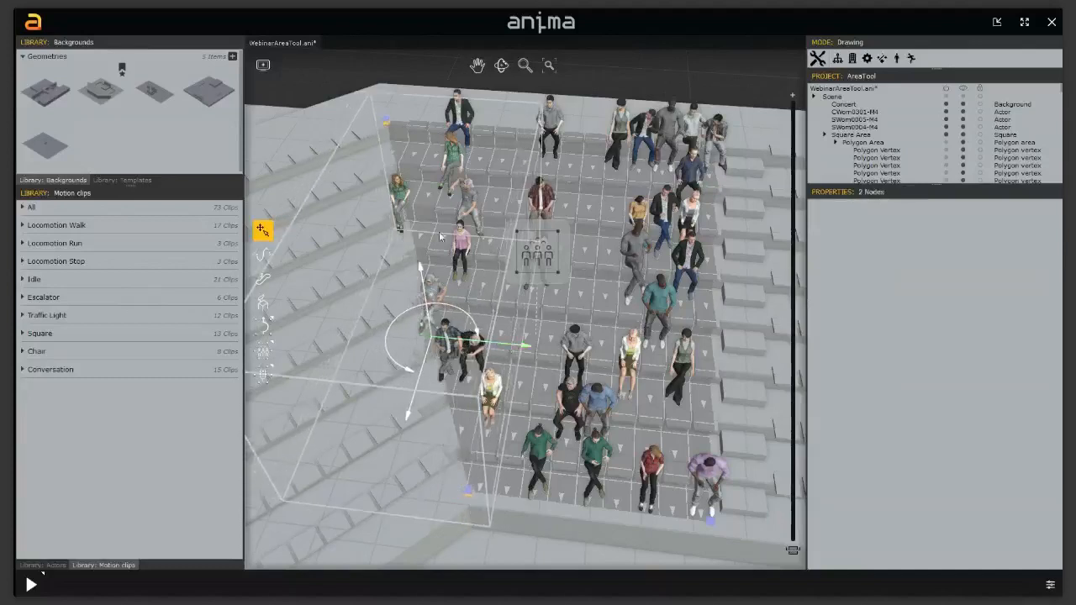
Step: Select the narrowed grandstand area and regenerate its seated crowd
{"action": "left_click", "coordinate": [400, 202]}
{"action": "left_click", "coordinate": [535, 246]}
{"action": "middle_click_drag", "start_coordinate": [522, 247], "coordinate": [539, 244]}
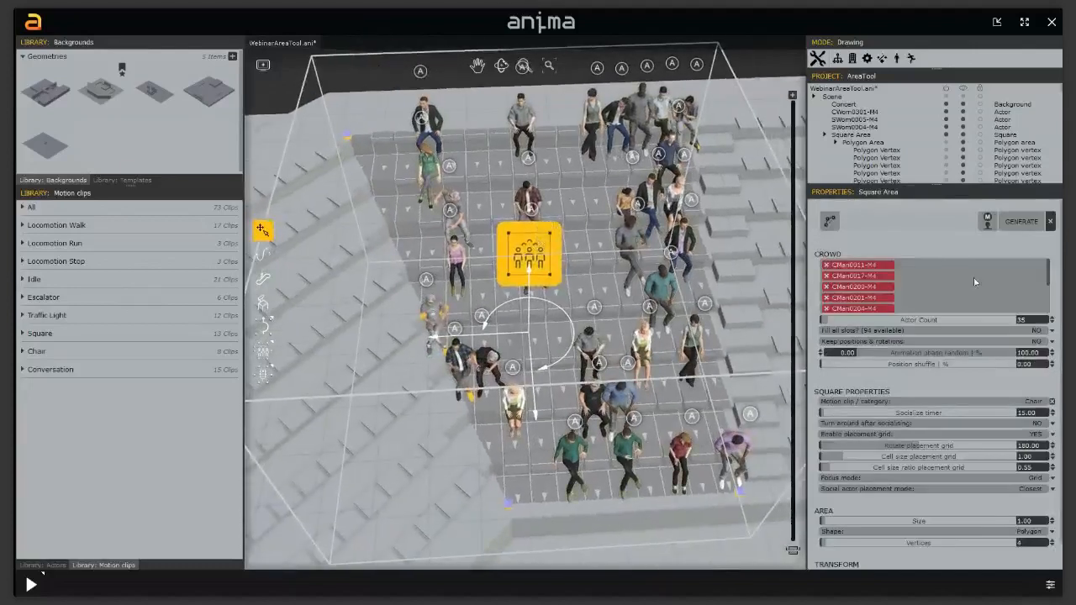
{"action": "left_click", "coordinate": [1023, 223]}
Step: Duplicate the grandstand square area with its seated crowd onto the neighbouring seat block across the stairway
{"action": "middle_click_drag", "start_coordinate": [609, 305], "coordinate": [530, 307]}
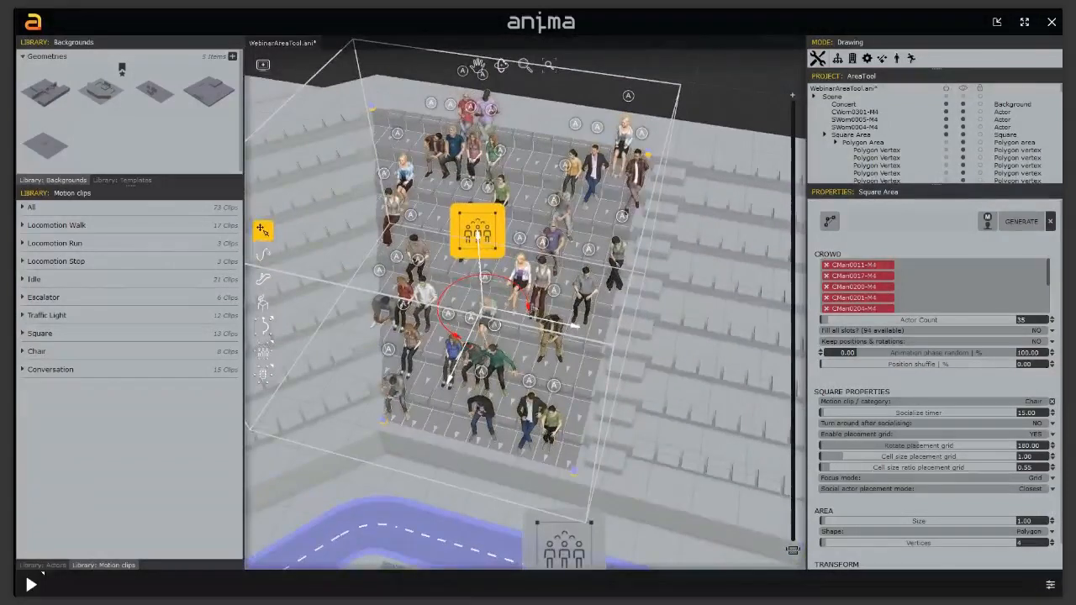
{"action": "mouse_move", "coordinate": [582, 308]}
{"action": "middle_mouse_down"}
{"action": "mouse_move", "coordinate": [708, 328]}
{"action": "mouse_move", "coordinate": [572, 316]}
{"action": "middle_mouse_up"}
{"action": "middle_click_drag", "start_coordinate": [711, 258], "coordinate": [627, 255]}
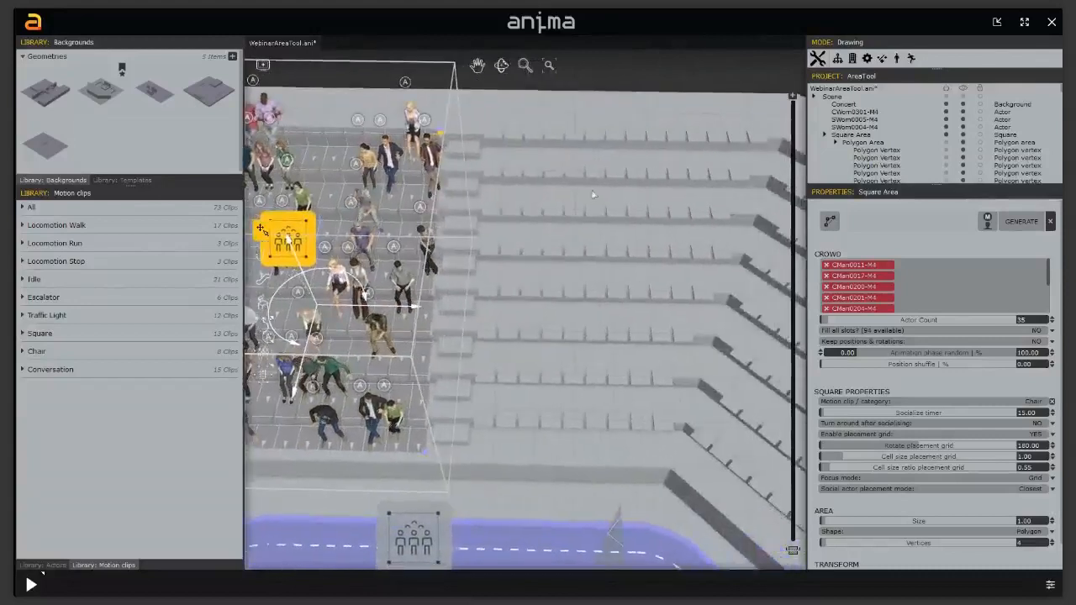
{"action": "scroll", "coordinate": [576, 269], "scroll_direction": "down", "scroll_amount": 2}
{"action": "middle_click_drag", "start_coordinate": [508, 284], "coordinate": [588, 313]}
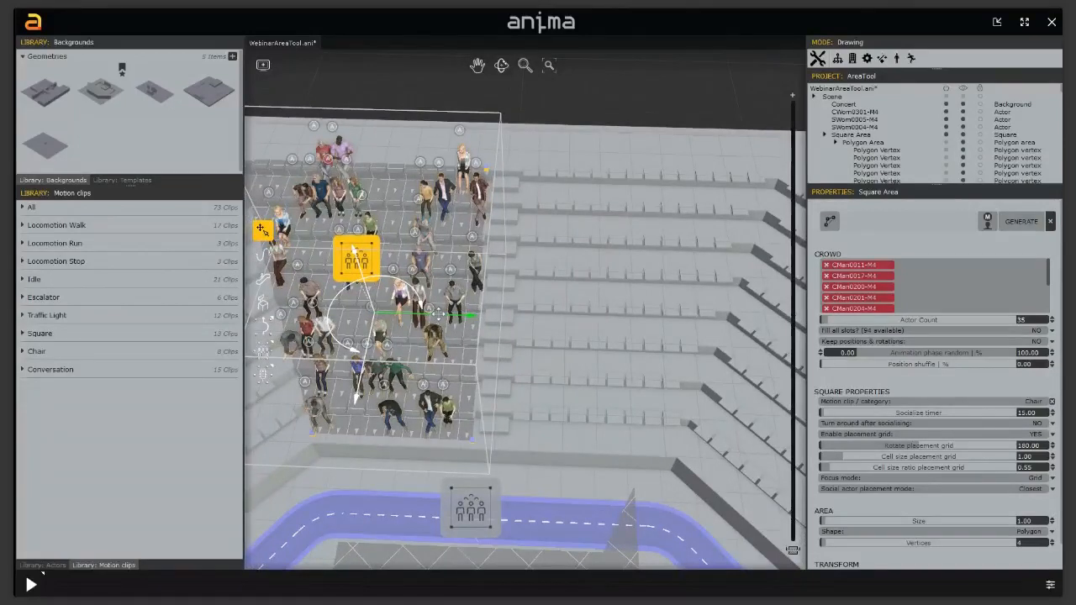
{"action": "left_click_drag", "start_coordinate": [439, 314], "coordinate": [707, 326]}
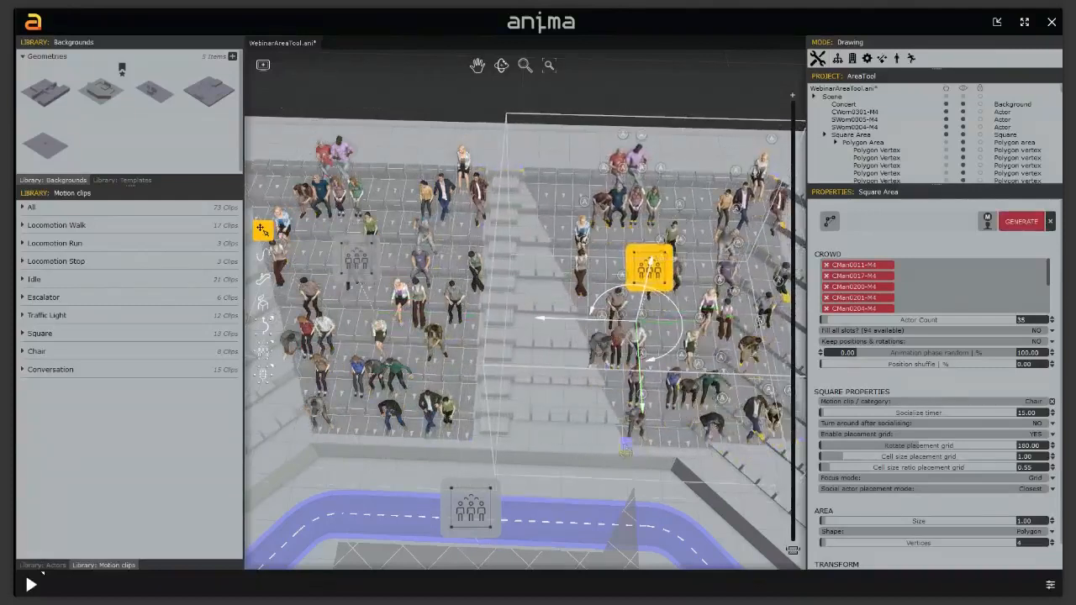
Step: Adjust the copied area's front vertex on the stairway side and shift the whole copy slightly closer to the stairway
{"action": "left_click", "coordinate": [626, 446]}
{"action": "left_click_drag", "start_coordinate": [625, 444], "coordinate": [589, 446]}
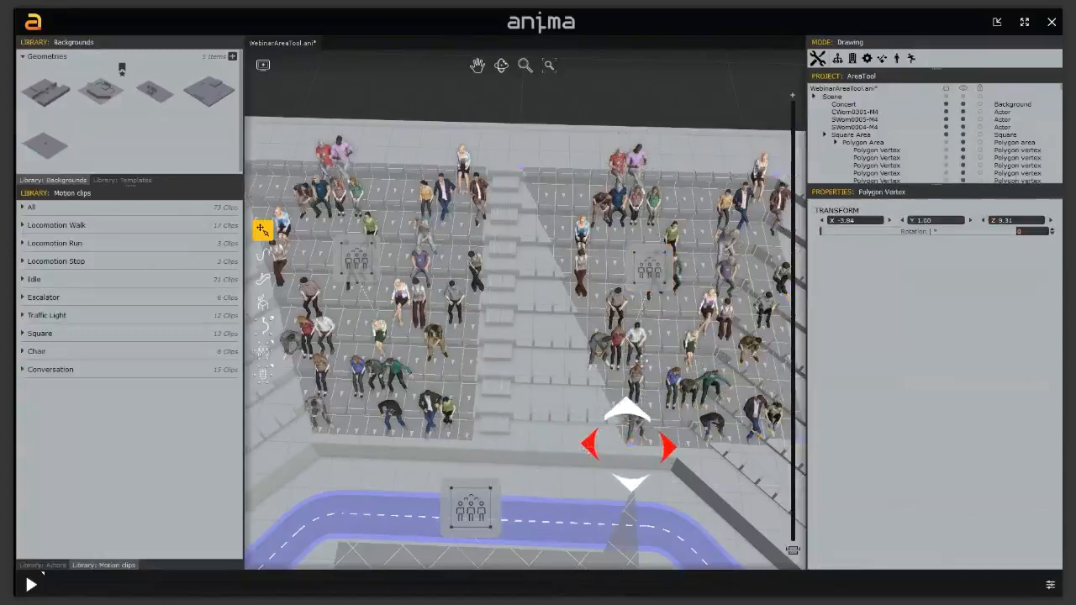
{"action": "left_click", "coordinate": [649, 268]}
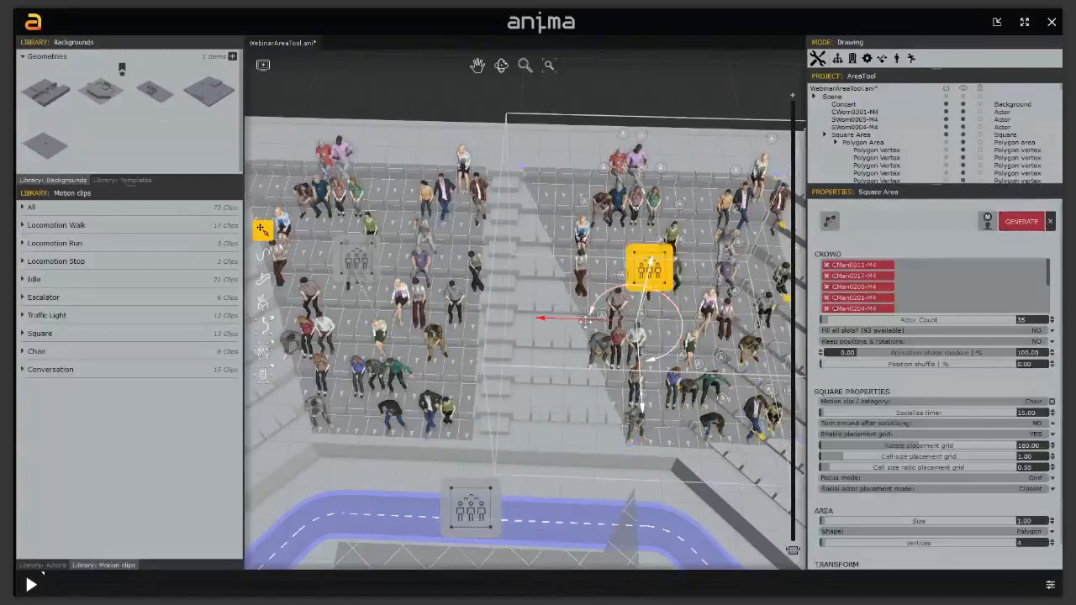
{"action": "left_click_drag", "start_coordinate": [586, 321], "coordinate": [572, 326]}
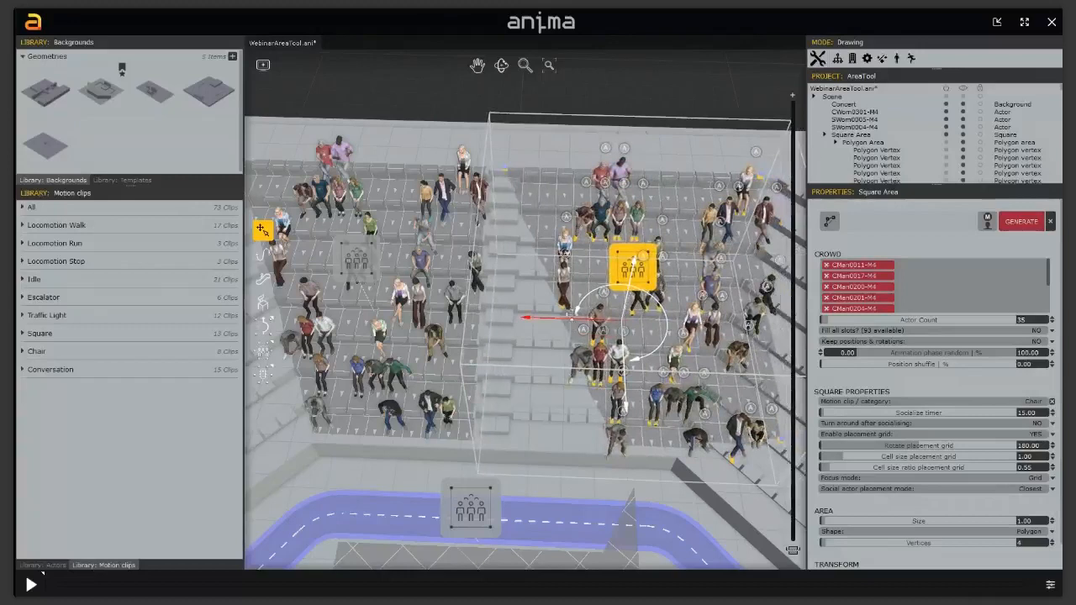
Step: Align the copied area's stairway side with the seats by moving its rear vertex off the stairs and its front vertex toward them
{"action": "scroll", "coordinate": [565, 305], "scroll_direction": "up", "scroll_amount": 4}
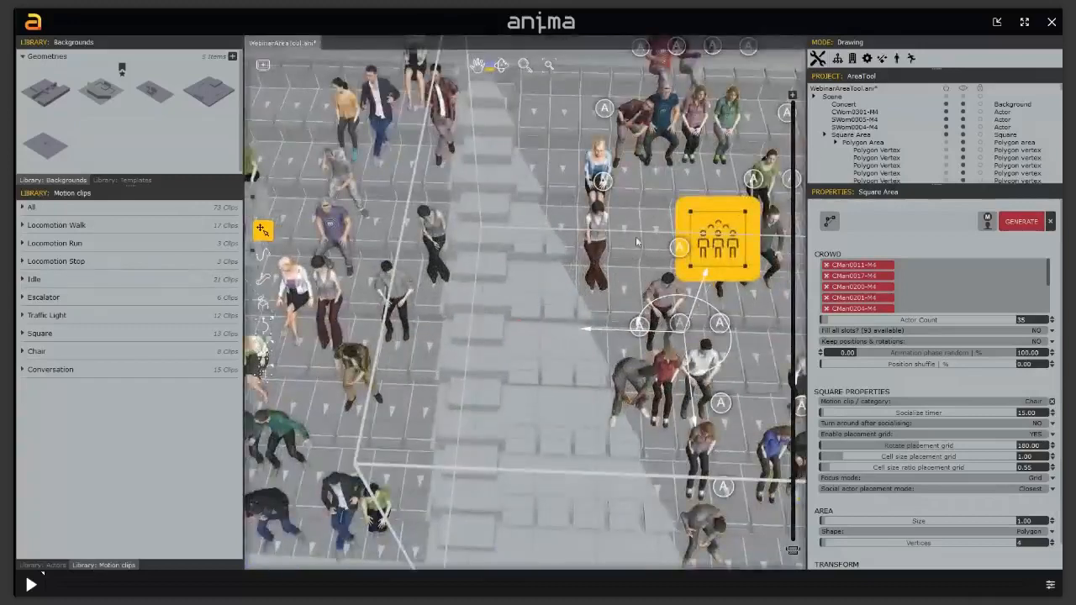
{"action": "scroll", "coordinate": [646, 245], "scroll_direction": "down", "scroll_amount": 3}
{"action": "left_click", "coordinate": [496, 107]}
{"action": "left_click_drag", "start_coordinate": [536, 111], "coordinate": [559, 111]}
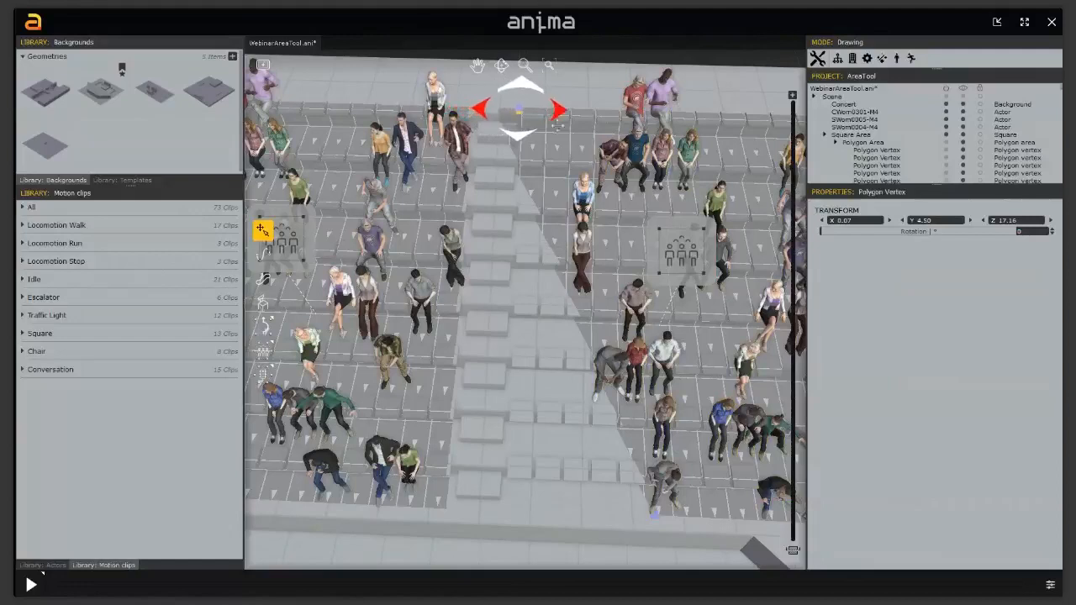
{"action": "left_click", "coordinate": [654, 513]}
{"action": "left_click_drag", "start_coordinate": [676, 512], "coordinate": [546, 508]}
Step: Fit the copied area's far side to the tapered seat block, moving the rear vertex slightly outward and the front vertex well inward
{"action": "middle_click_drag", "start_coordinate": [671, 382], "coordinate": [424, 370]}
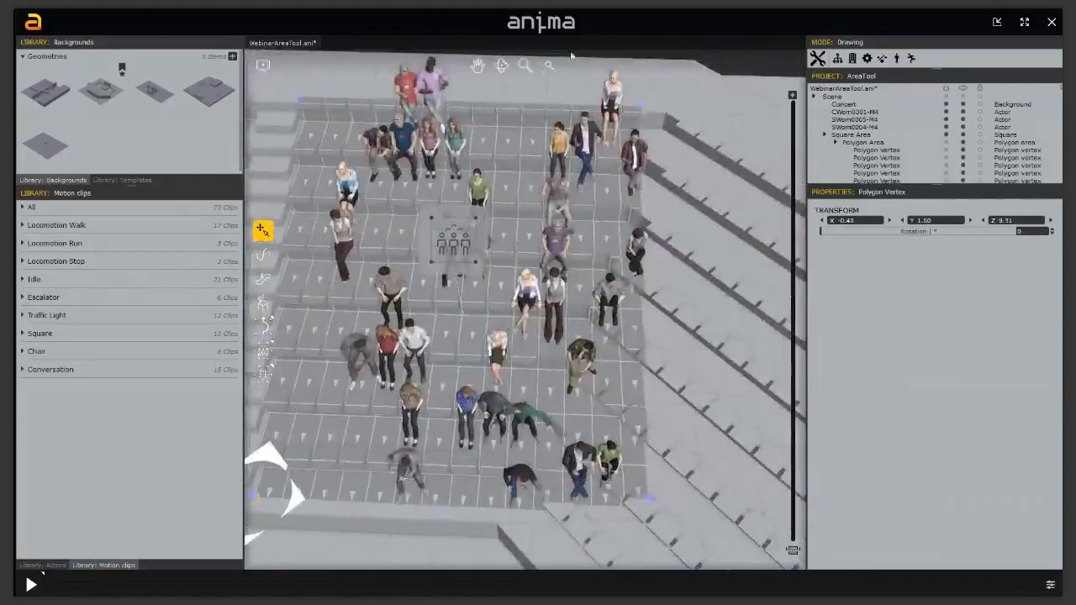
{"action": "left_click", "coordinate": [643, 111]}
{"action": "left_click_drag", "start_coordinate": [683, 109], "coordinate": [703, 111]}
{"action": "left_click", "coordinate": [649, 499]}
{"action": "left_click_drag", "start_coordinate": [687, 502], "coordinate": [531, 508]}
Step: Generate the seated crowd for the reshaped copied area, repeating the generation for different actor distributions
{"action": "left_click", "coordinate": [454, 242]}
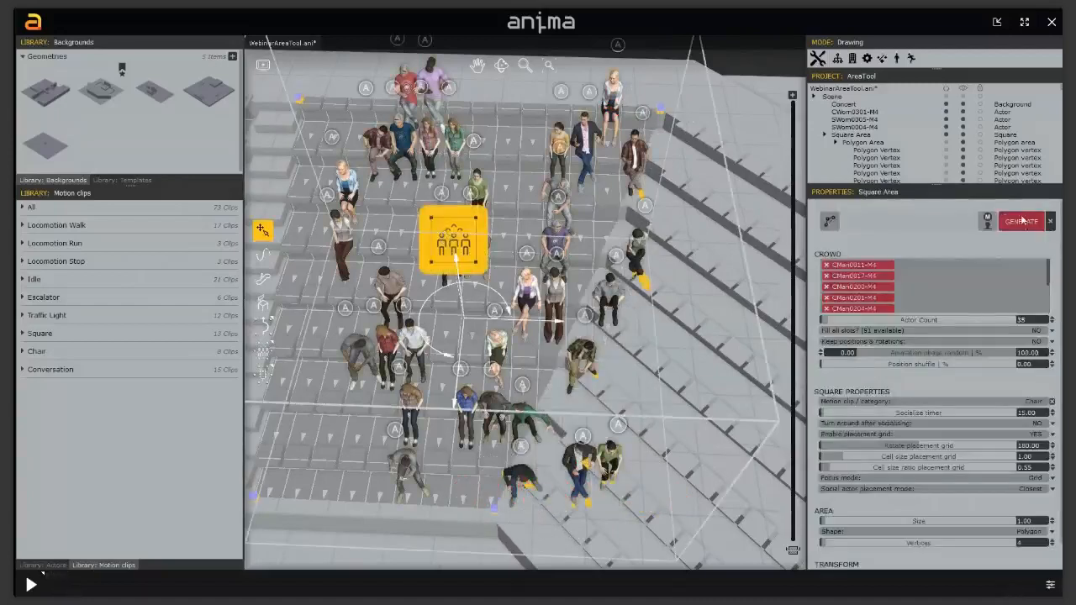
{"action": "left_click", "coordinate": [1021, 222]}
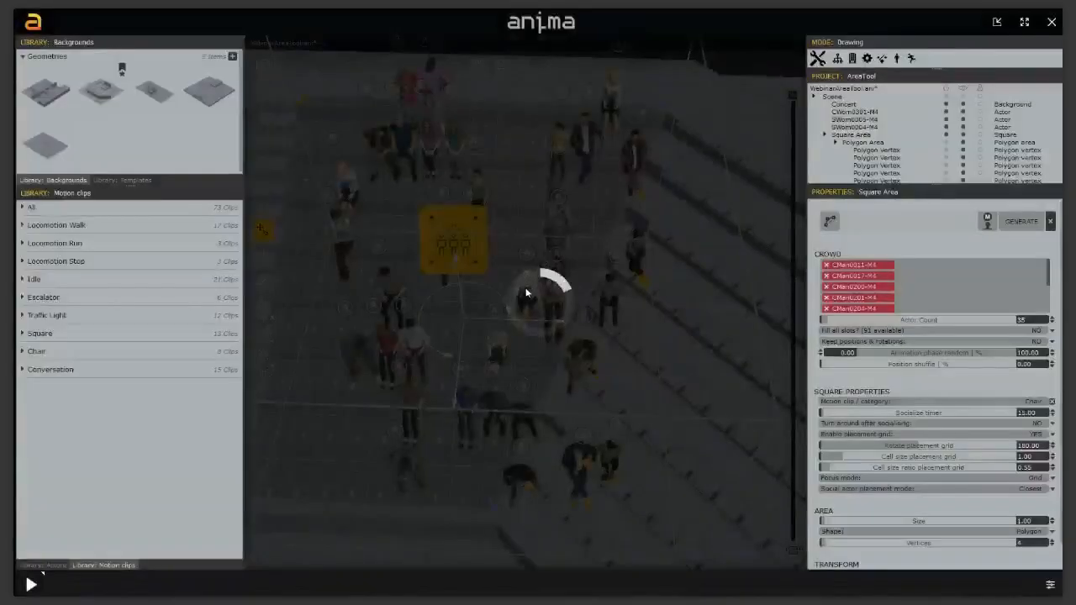
{"action": "scroll", "coordinate": [548, 334], "scroll_direction": "down", "scroll_amount": 2}
{"action": "middle_click_drag", "start_coordinate": [548, 334], "coordinate": [703, 356]}
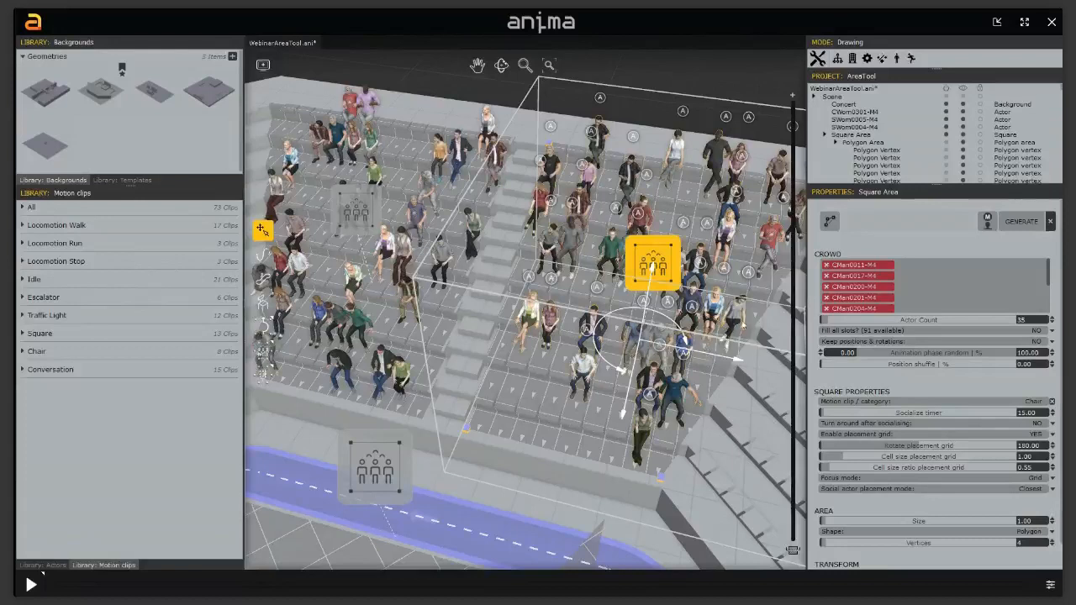
{"action": "left_click", "coordinate": [1020, 229]}
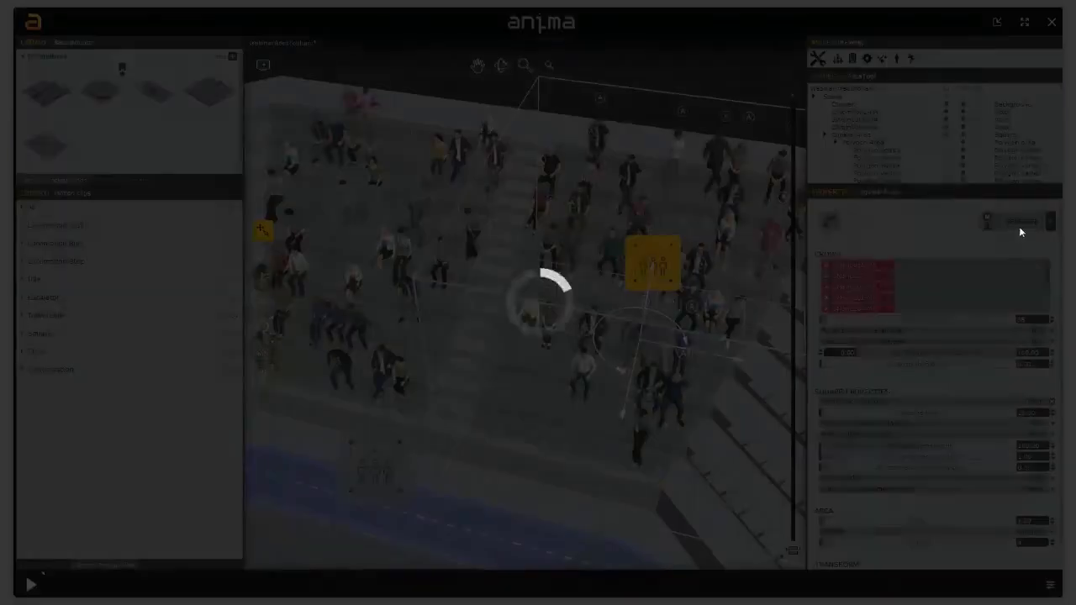
{"action": "left_click", "coordinate": [1018, 224]}
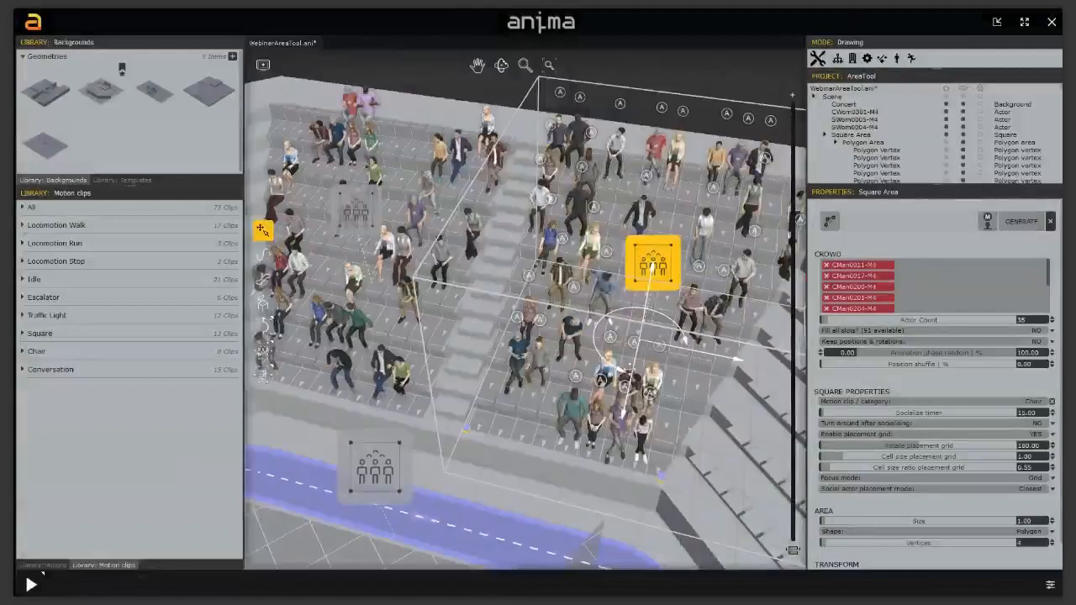
{"action": "middle_click_drag", "start_coordinate": [629, 368], "coordinate": [652, 336], "text": "alt"}
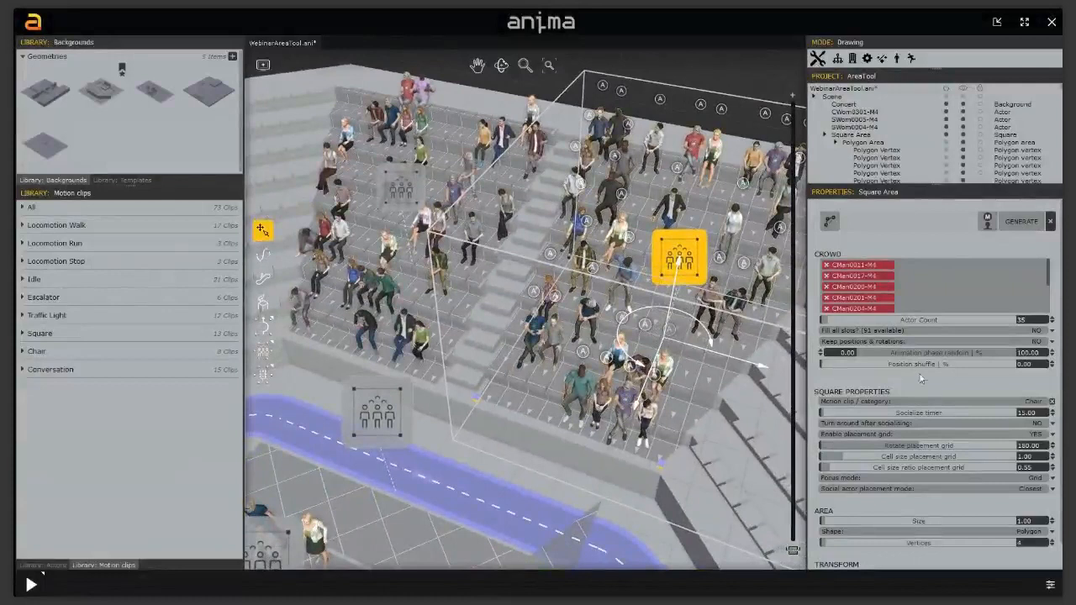
Step: Browse all motion clips, checking the Sitting (Female Cheering) and Sitting (Male Cheering) clips, and collapse the list
{"action": "left_click", "coordinate": [22, 208]}
{"action": "mouse_move", "coordinate": [60, 198]}
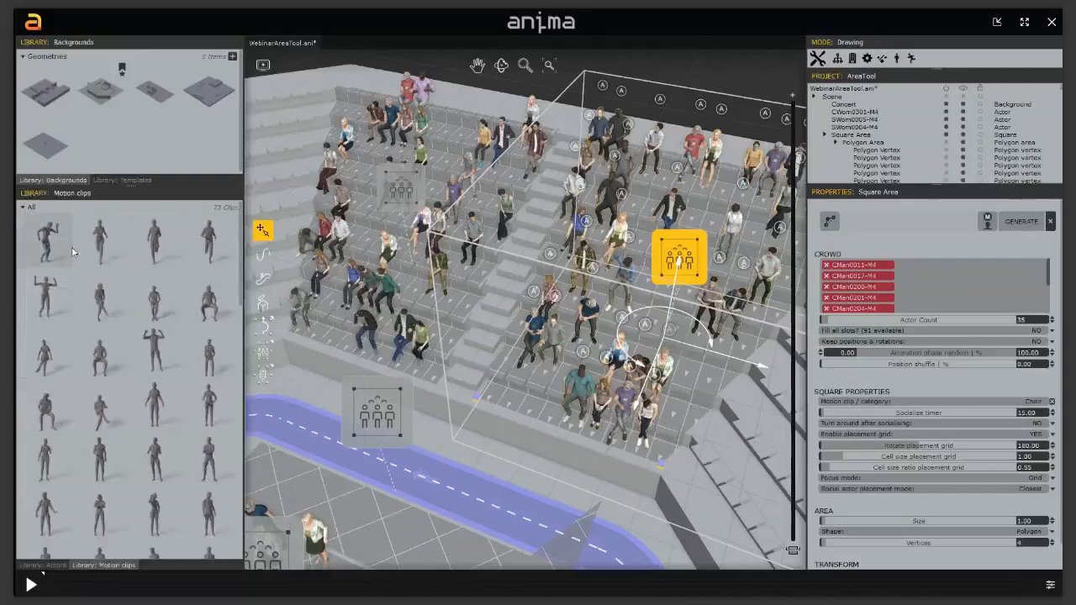
{"action": "left_click", "coordinate": [51, 310]}
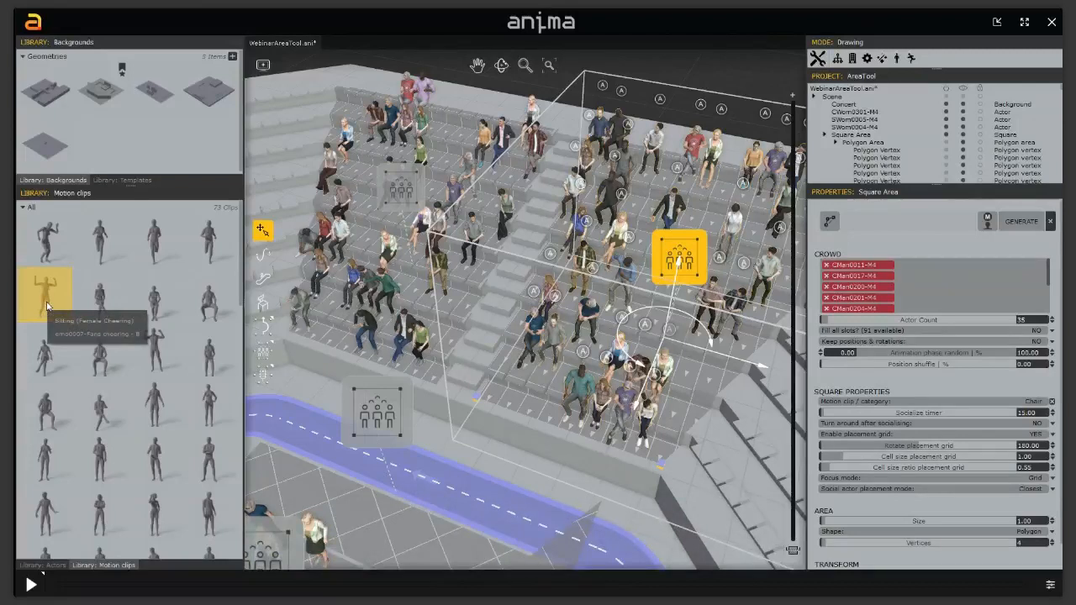
{"action": "left_click", "coordinate": [155, 361]}
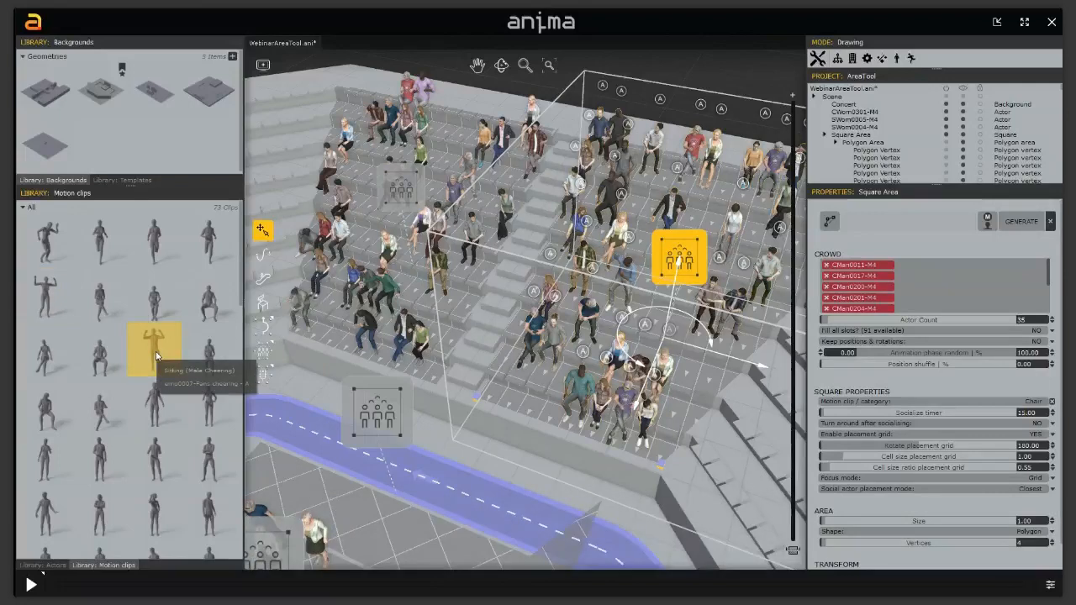
{"action": "left_click", "coordinate": [23, 207]}
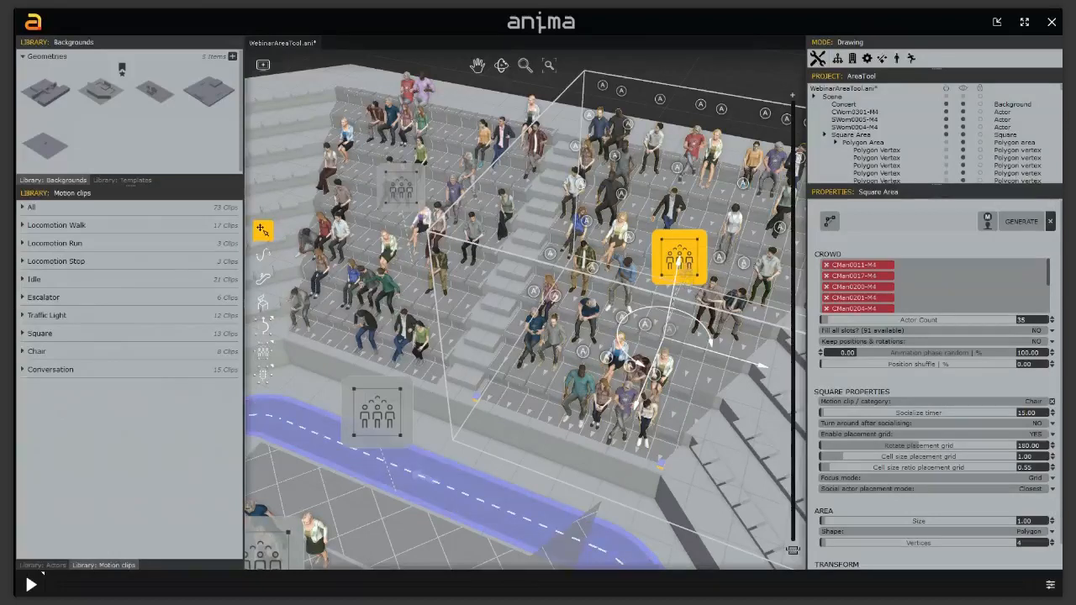
Step: Deselect the copied area and review both grandstand crowds together with the road and stage audience
{"action": "middle_click_drag", "start_coordinate": [662, 288], "coordinate": [669, 395]}
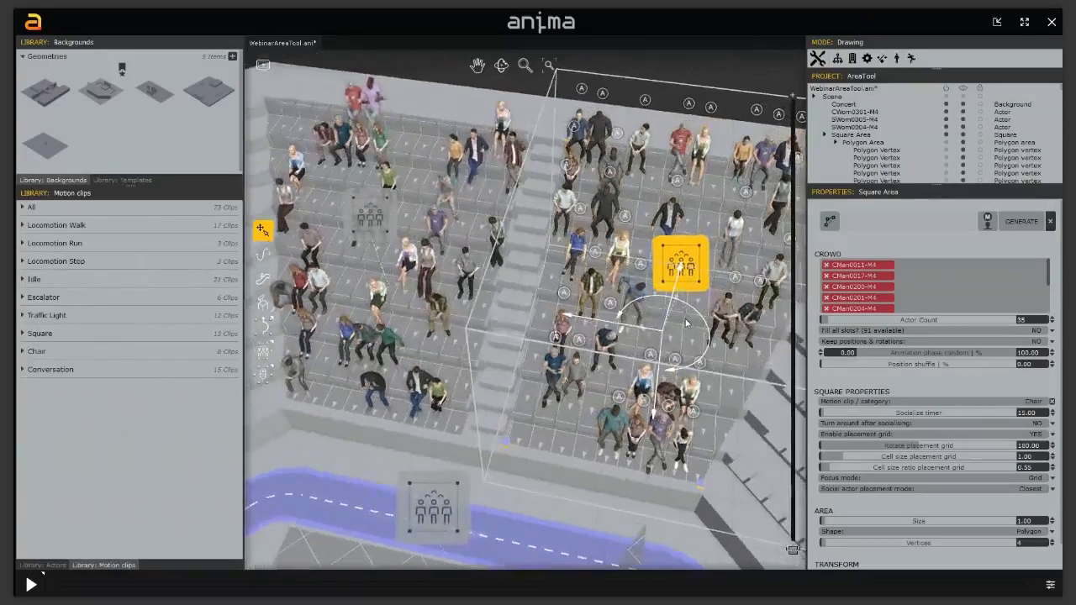
{"action": "left_click", "coordinate": [686, 324]}
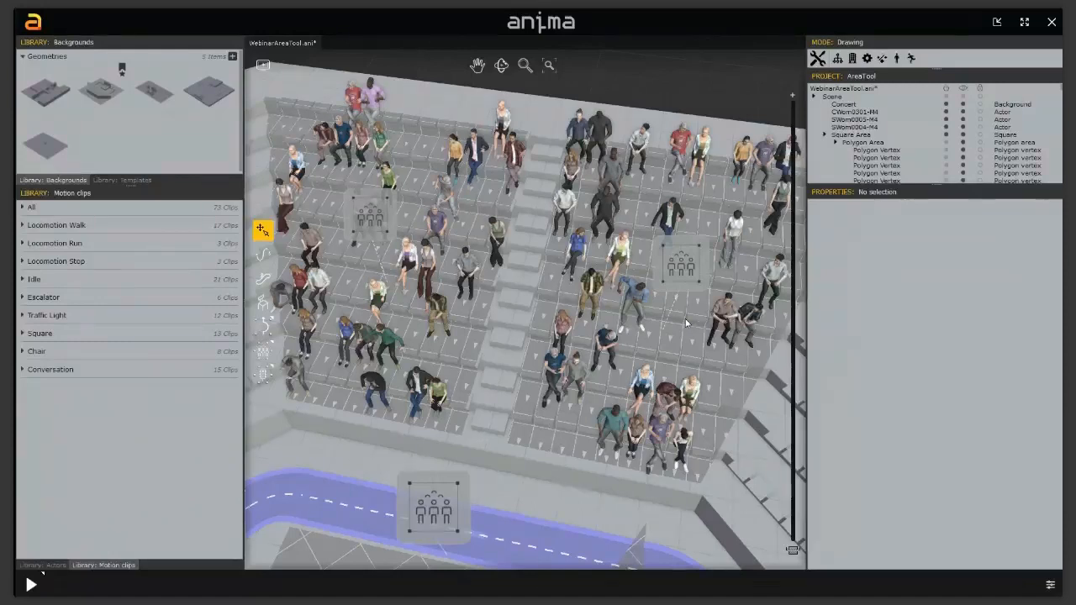
{"action": "middle_click_drag", "start_coordinate": [685, 323], "coordinate": [737, 320]}
{"action": "middle_click_drag", "start_coordinate": [507, 178], "coordinate": [506, 110]}
{"action": "scroll", "coordinate": [505, 266], "scroll_direction": "down", "scroll_amount": 3}
{"action": "middle_click_drag", "start_coordinate": [555, 328], "coordinate": [550, 249]}
{"action": "scroll", "coordinate": [548, 264], "scroll_direction": "down", "scroll_amount": 1}
{"action": "middle_click_drag", "start_coordinate": [606, 360], "coordinate": [577, 325]}
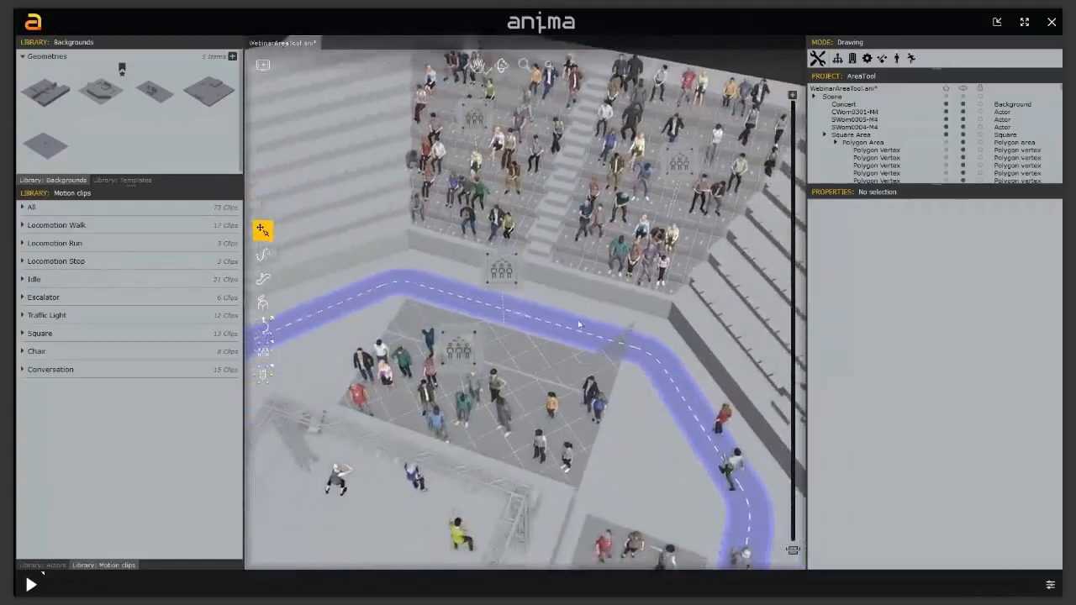
{"action": "middle_click_drag", "start_coordinate": [570, 380], "coordinate": [528, 317]}
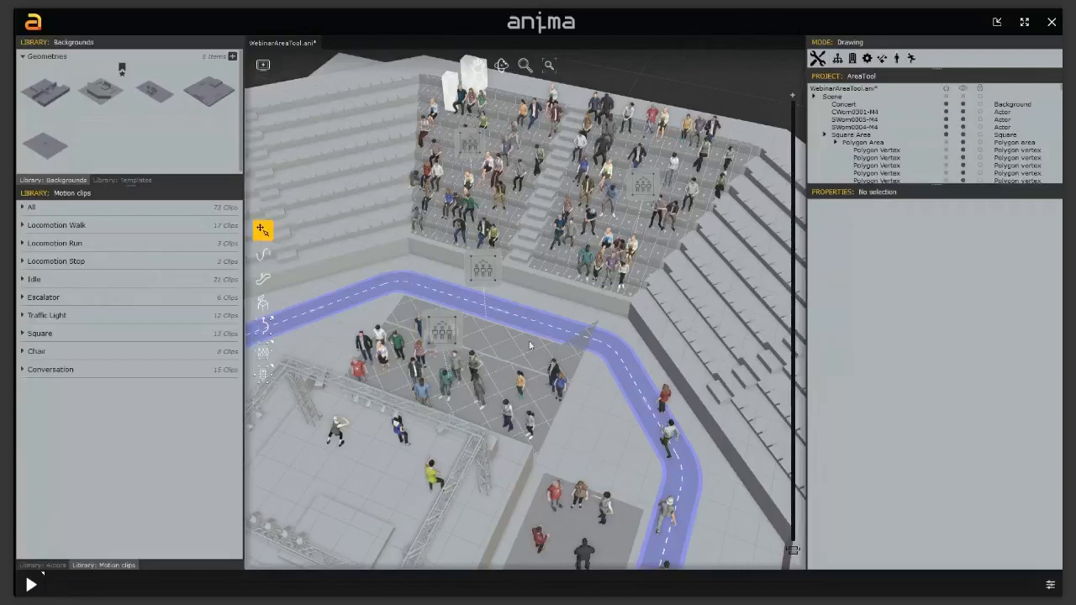
{"action": "left_click", "coordinate": [579, 347]}
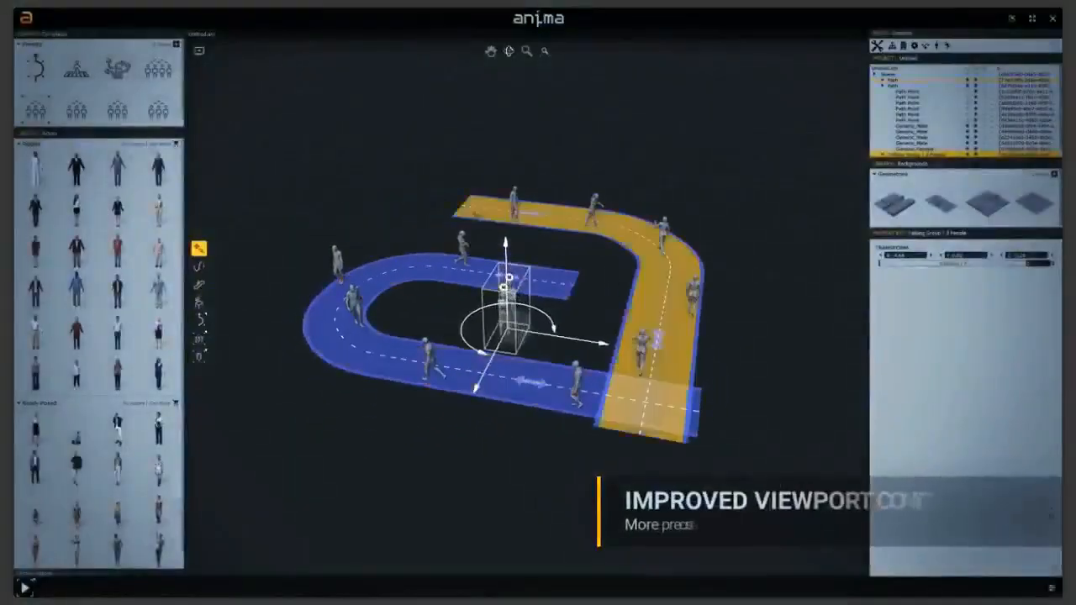
Step: Examine the walking paths and their actors from different angles and distances, ending with the whole scene fitted in view
{"action": "scroll", "coordinate": [517, 246], "scroll_direction": "down", "scroll_amount": 3}
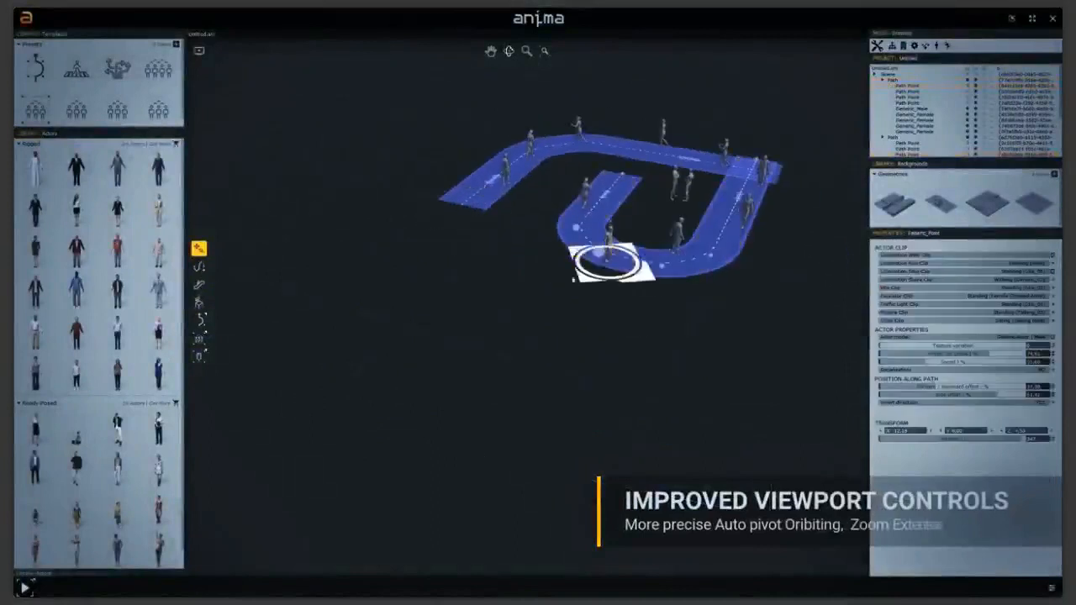
{"action": "middle_click_drag", "start_coordinate": [538, 336], "coordinate": [404, 337]}
{"action": "middle_click_drag", "start_coordinate": [681, 259], "coordinate": [637, 332]}
{"action": "left_click", "coordinate": [545, 51]}
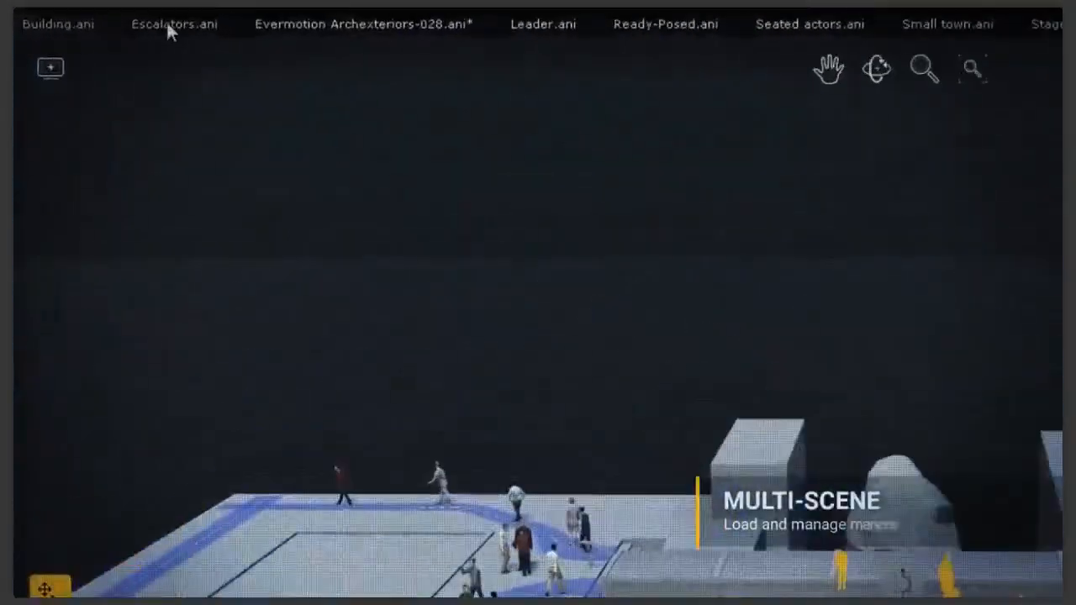
Step: Review the open scenes in turn: Escalators, Evermotion Archexteriors-028, Ready-Posed, Seated actors, Small town and Stage
{"action": "left_click", "coordinate": [167, 22]}
{"action": "left_click", "coordinate": [285, 22]}
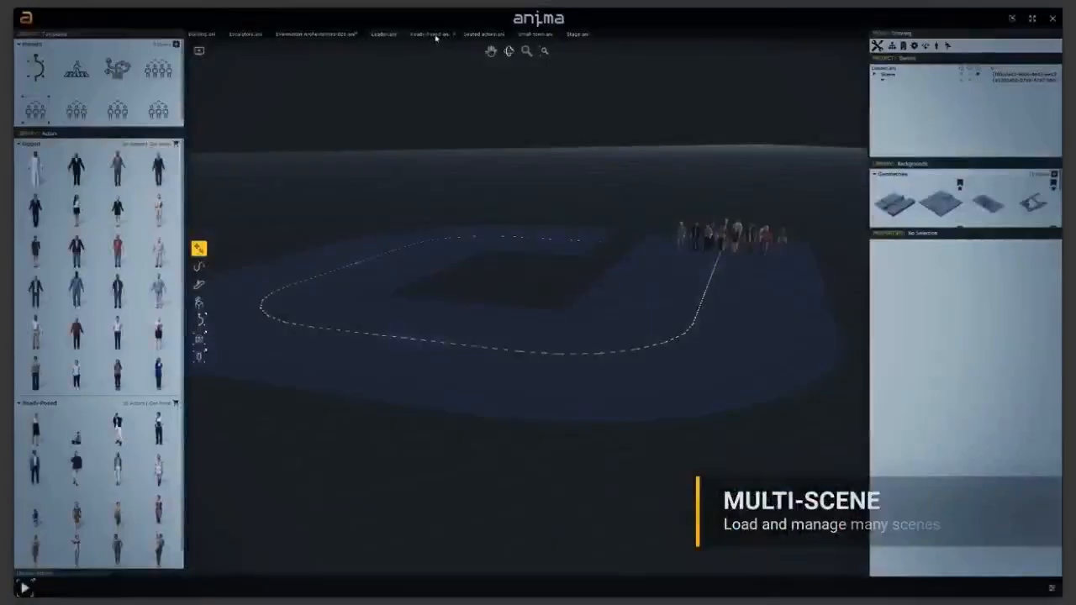
{"action": "left_click", "coordinate": [437, 38]}
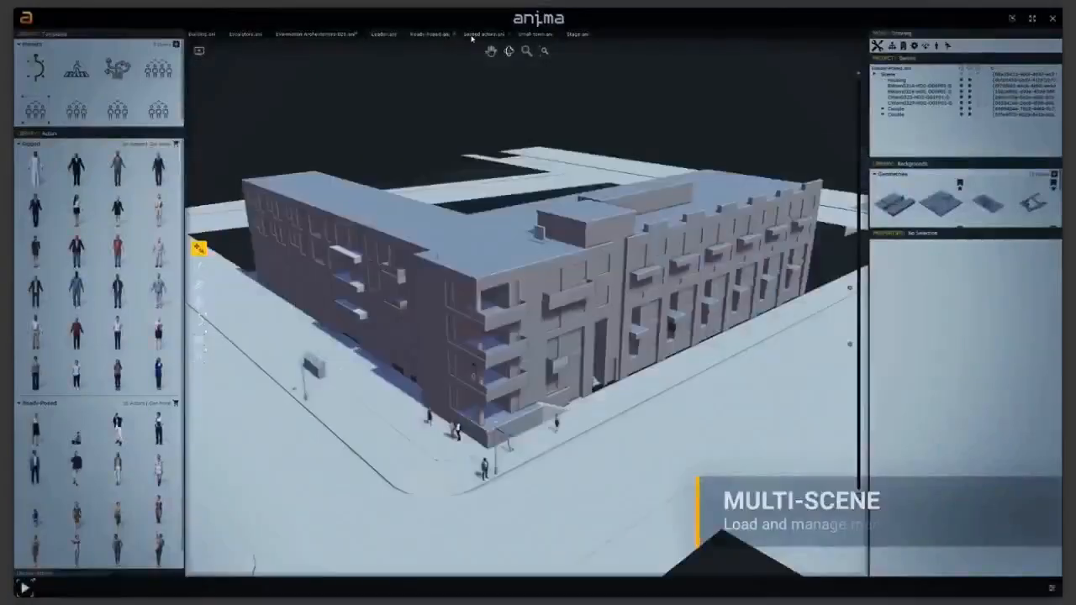
{"action": "left_click", "coordinate": [473, 38]}
{"action": "left_click", "coordinate": [539, 35]}
{"action": "left_click", "coordinate": [579, 36]}
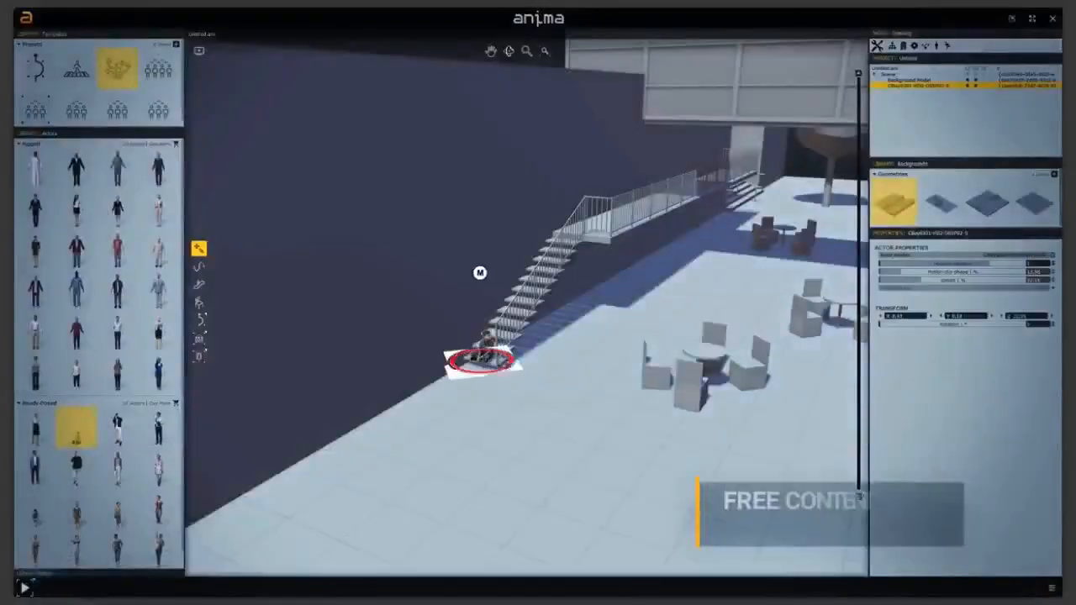
Step: Settle the seated ready-posed actor at the foot of the stairs and add three talking groups around the café tables
{"action": "left_click_drag", "start_coordinate": [519, 515], "coordinate": [517, 507]}
{"action": "left_click_drag", "start_coordinate": [77, 110], "coordinate": [795, 205]}
{"action": "left_click_drag", "start_coordinate": [118, 110], "coordinate": [751, 284]}
{"action": "left_click_drag", "start_coordinate": [158, 110], "coordinate": [824, 420]}
Step: Place individual standing ready-posed actors between the stairs and tables and on the open floor in the foreground
{"action": "left_click_drag", "start_coordinate": [77, 468], "coordinate": [673, 317]}
{"action": "left_click_drag", "start_coordinate": [118, 469], "coordinate": [572, 500]}
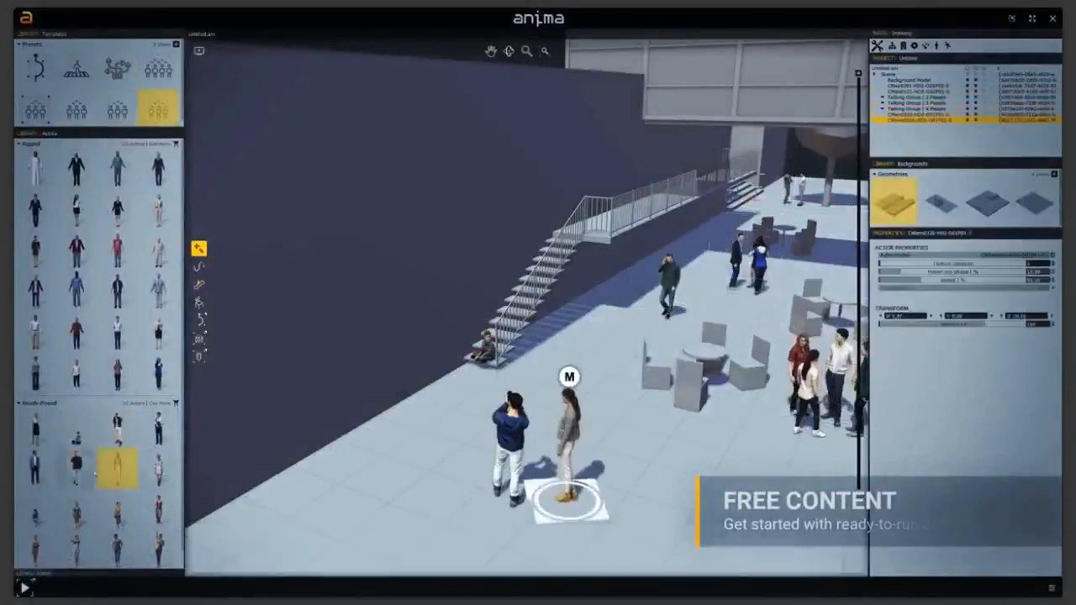
{"action": "left_click_drag", "start_coordinate": [36, 469], "coordinate": [689, 319]}
{"action": "left_click_drag", "start_coordinate": [36, 468], "coordinate": [336, 429]}
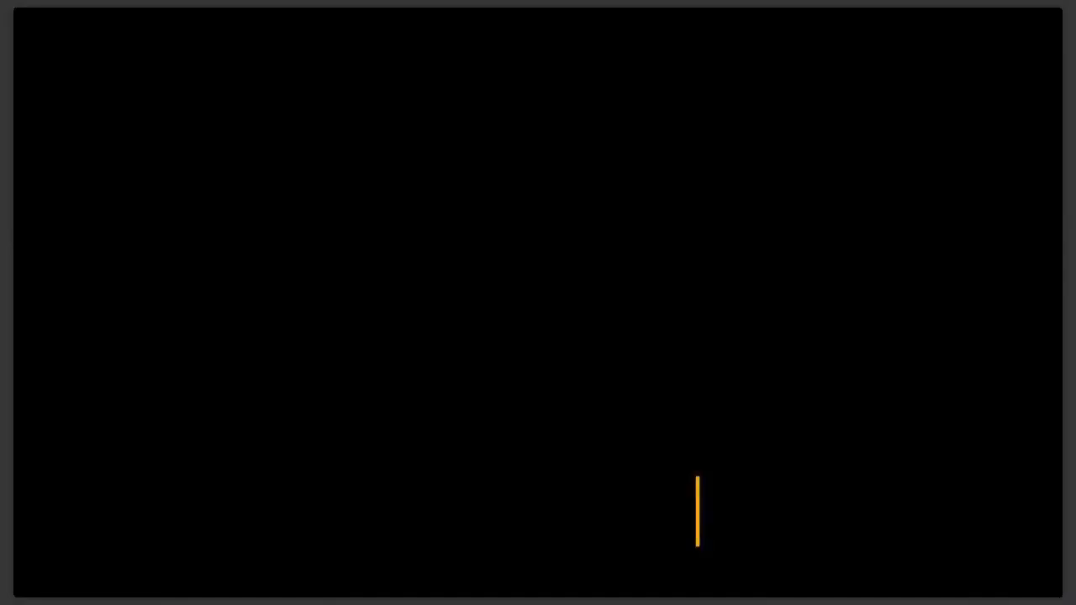